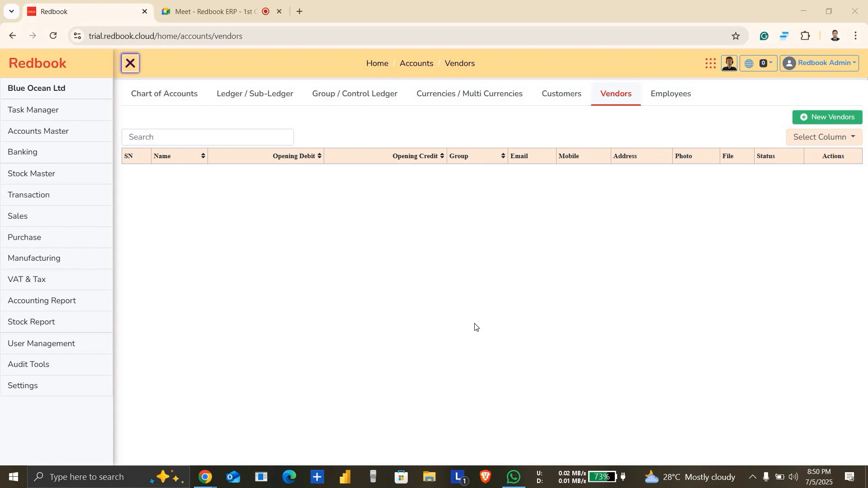
Step: Switch to the Google Meet call, admit the participant waiting to join, and return to the Redbook vendors page
{"action": "left_click", "coordinate": [213, 11]}
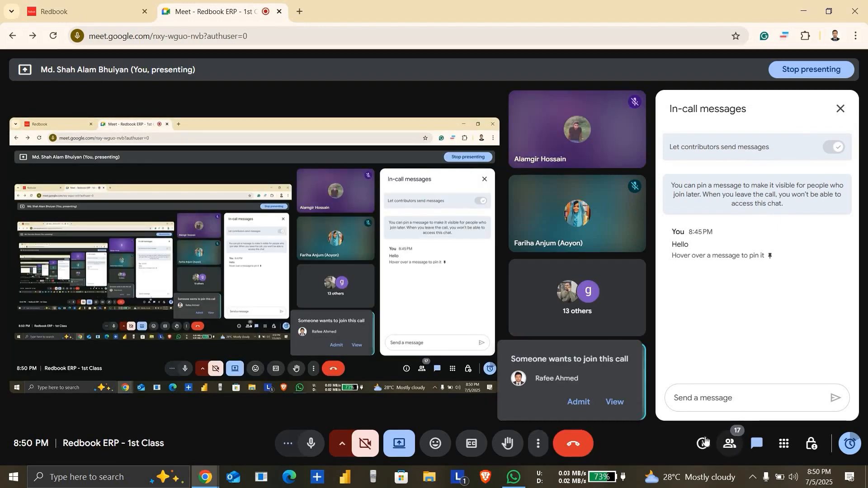
{"action": "left_click", "coordinate": [584, 402]}
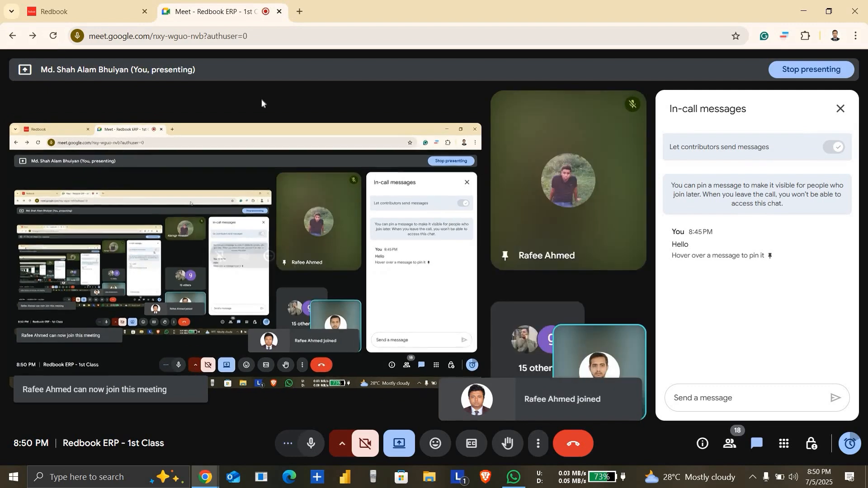
{"action": "left_click", "coordinate": [111, 10]}
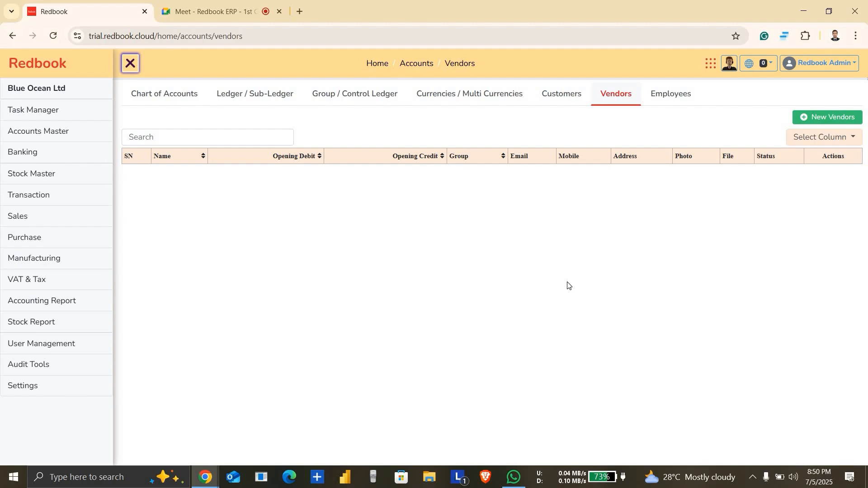
{"action": "left_click", "coordinate": [256, 13]}
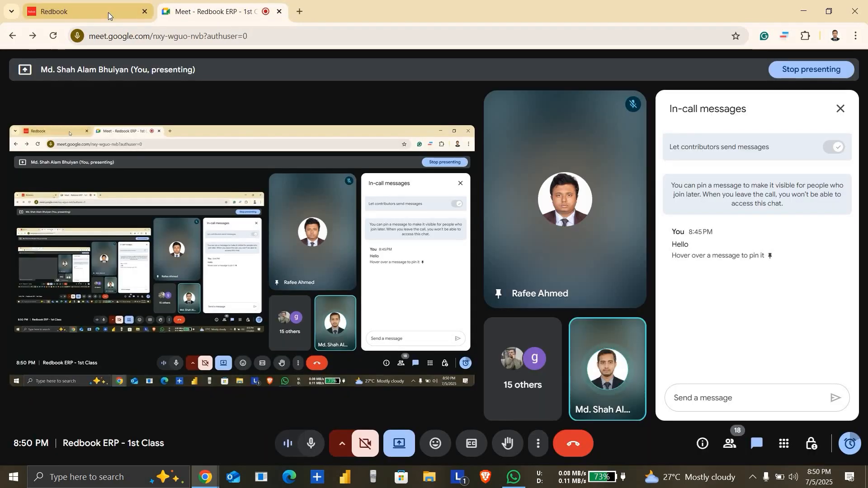
{"action": "left_click", "coordinate": [108, 12]}
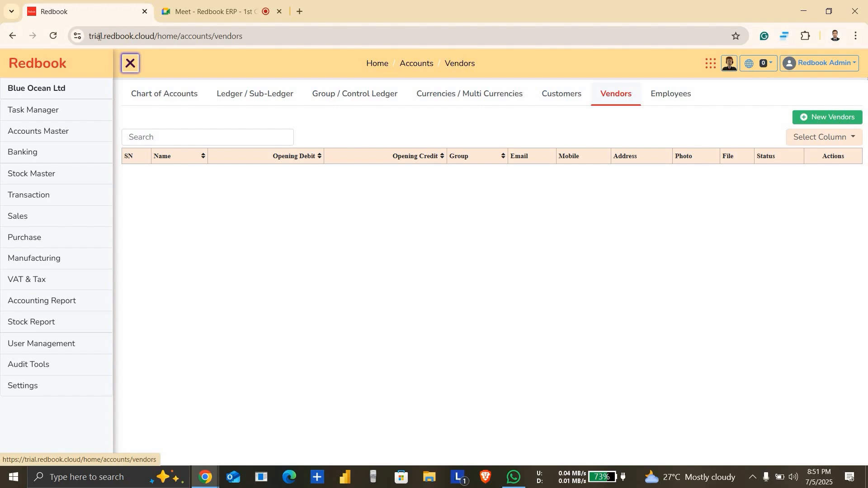
{"action": "left_click_drag", "start_coordinate": [99, 36], "coordinate": [154, 39]}
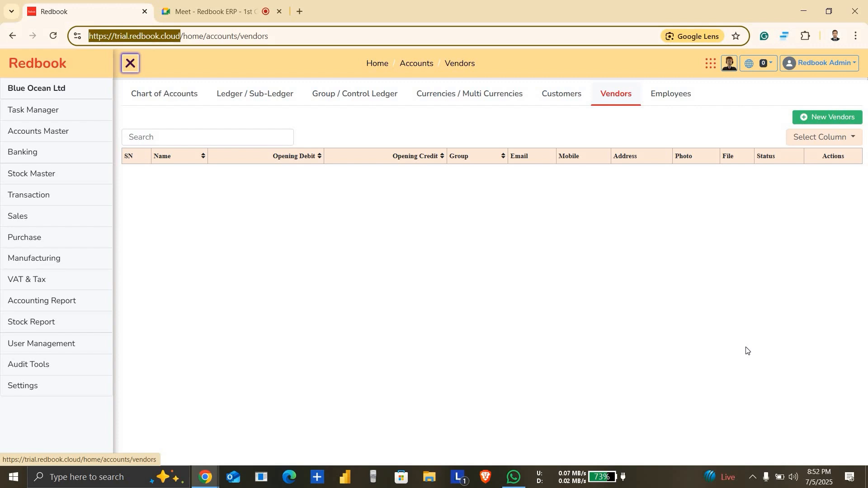
Step: Switch to Google Meet, let the new join request into the call, and go back to Redbook
{"action": "left_click", "coordinate": [236, 10]}
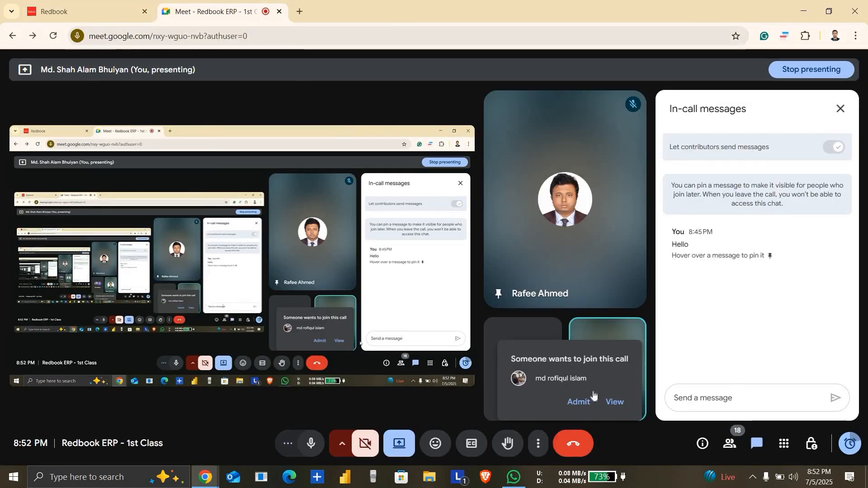
{"action": "left_click", "coordinate": [577, 402]}
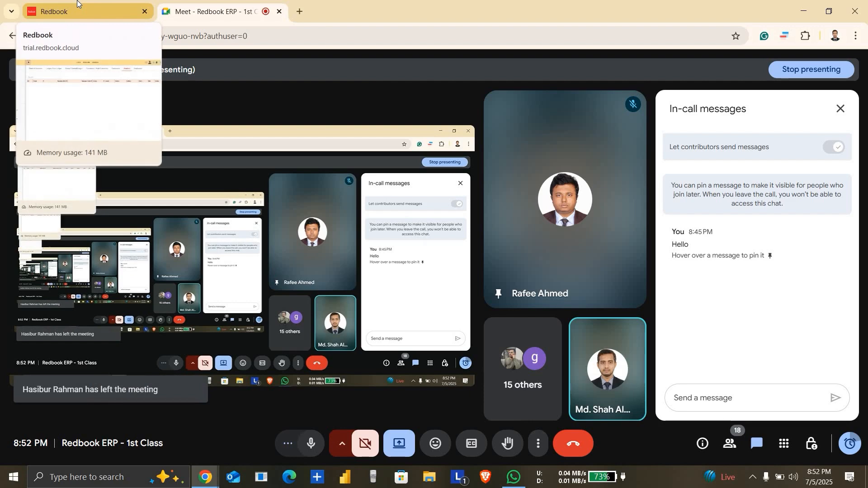
{"action": "left_click", "coordinate": [77, 4]}
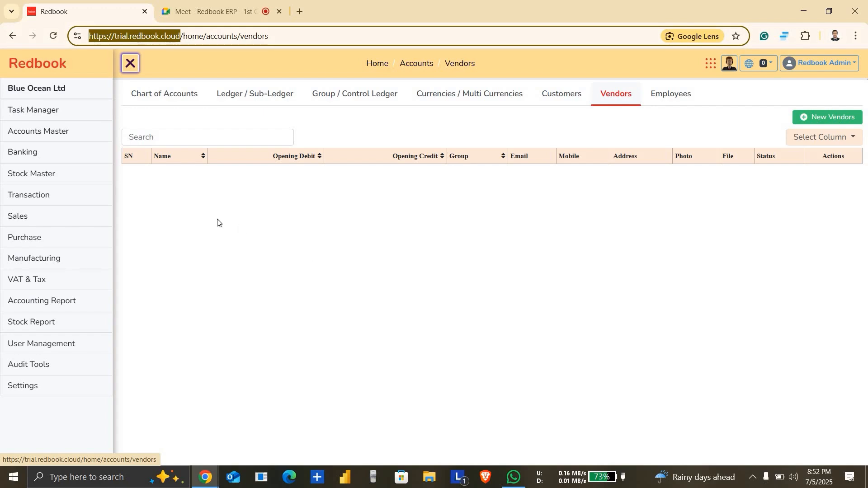
Step: Open the Ledger / Sub-Ledger list in Redbook and admit the person waiting in the Google Meet call
{"action": "left_click", "coordinate": [281, 94]}
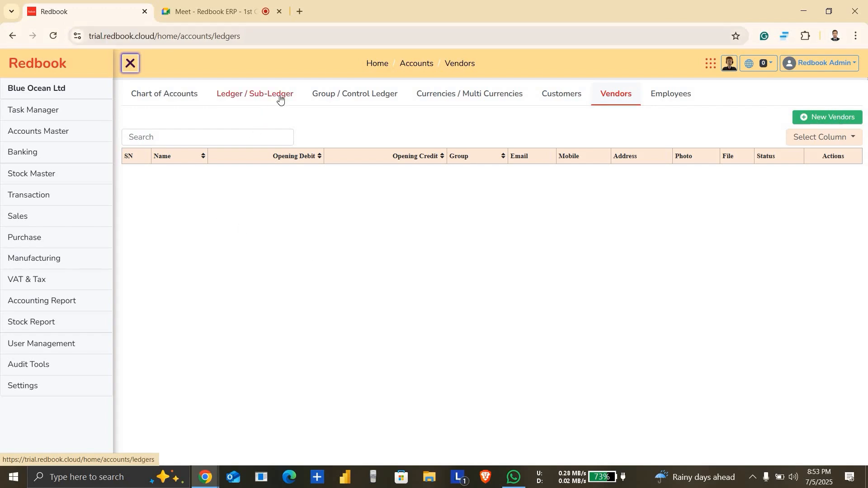
{"action": "left_click", "coordinate": [222, 4]}
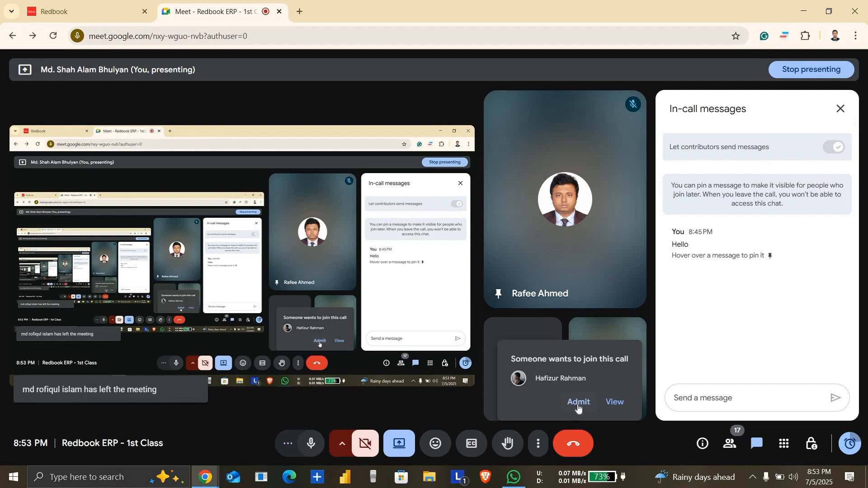
{"action": "left_click", "coordinate": [578, 406]}
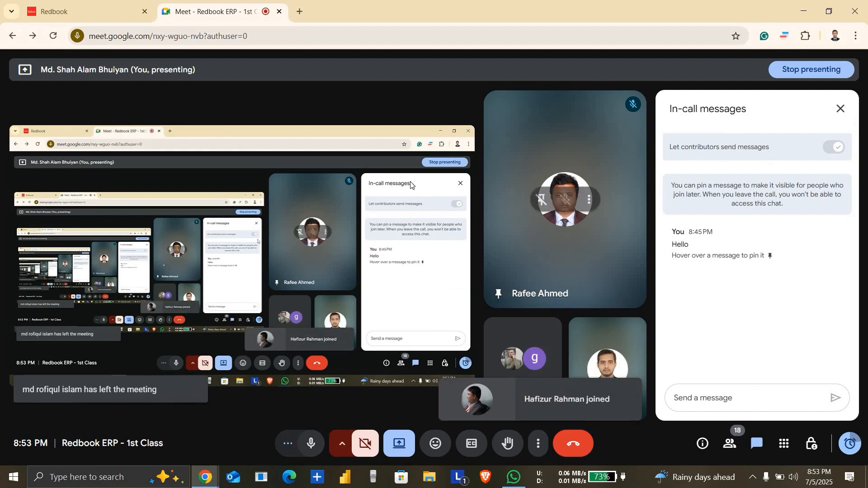
{"action": "left_click", "coordinate": [123, 4]}
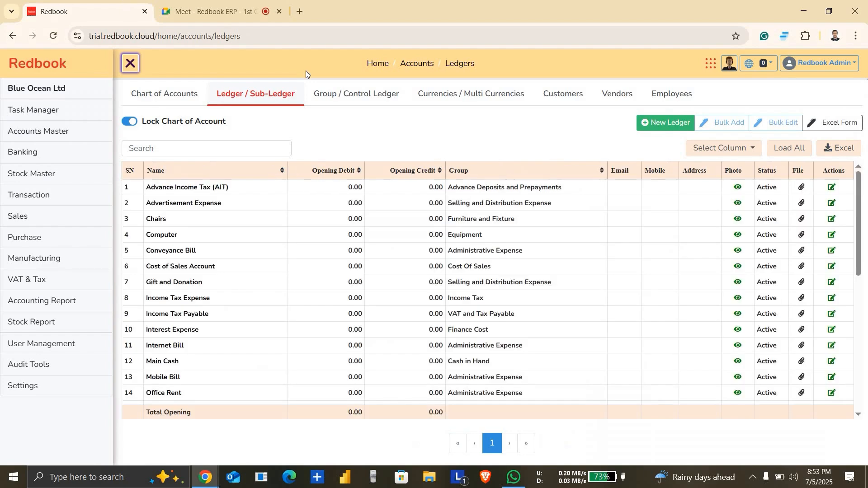
Step: Check the Google Meet call again from Redbook and accept the pending join request
{"action": "left_click", "coordinate": [225, 5]}
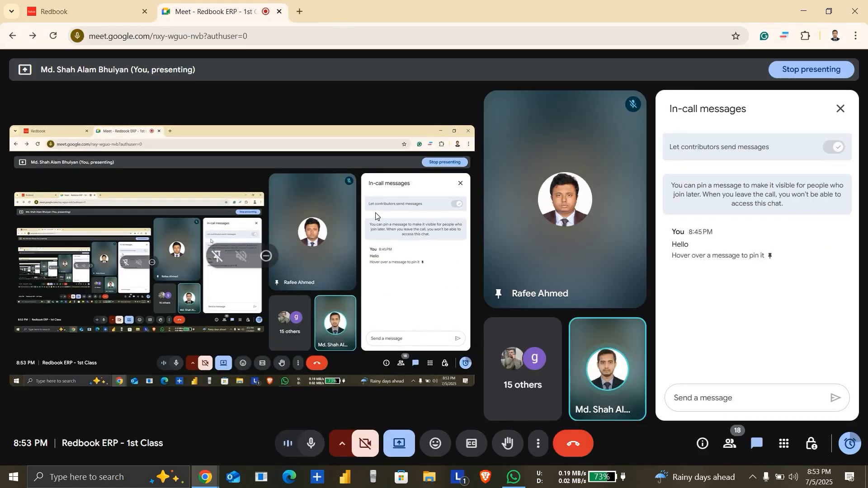
{"action": "left_click", "coordinate": [133, 4]}
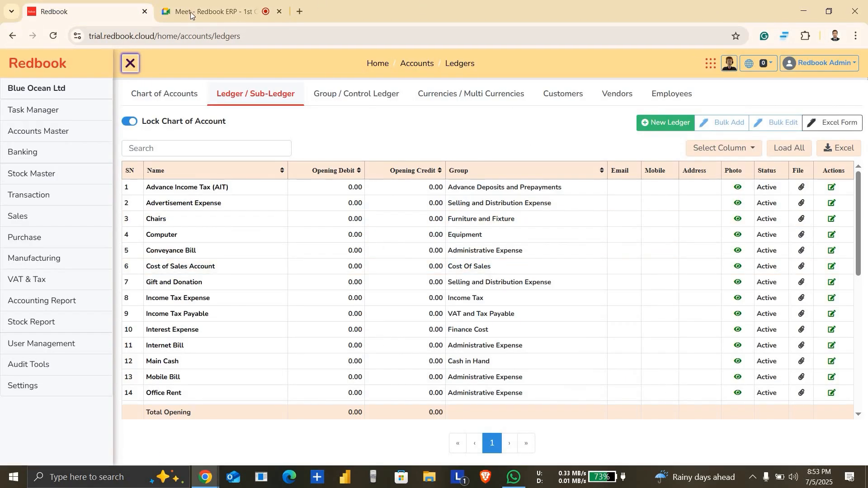
{"action": "left_click", "coordinate": [213, 11]}
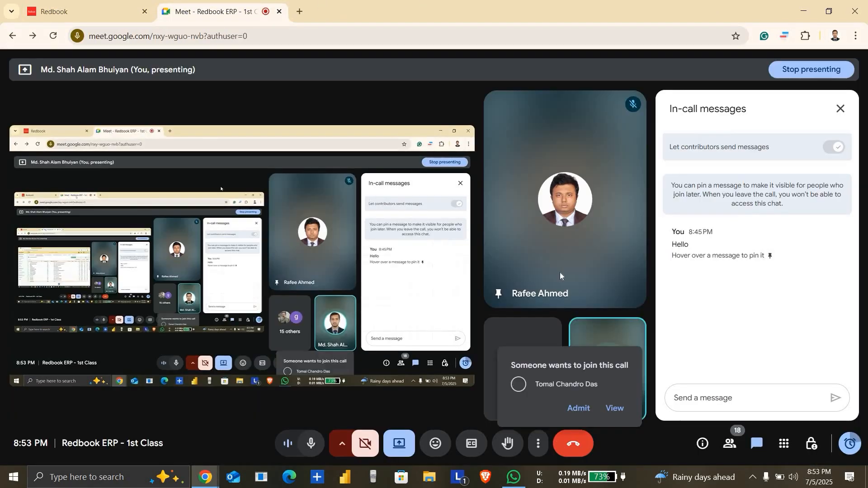
{"action": "left_click", "coordinate": [581, 403]}
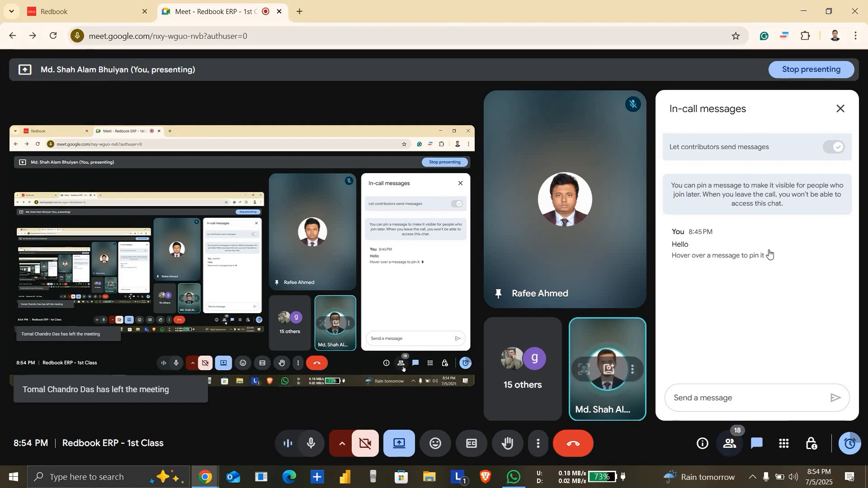
Step: Open the meeting's People list and admit the participant listed under Waiting to be admitted
{"action": "left_click", "coordinate": [737, 445]}
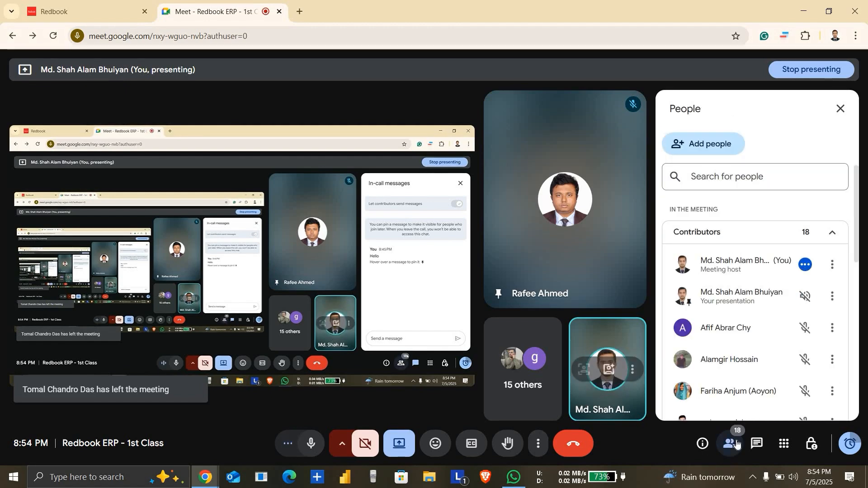
{"action": "left_click", "coordinate": [731, 446]}
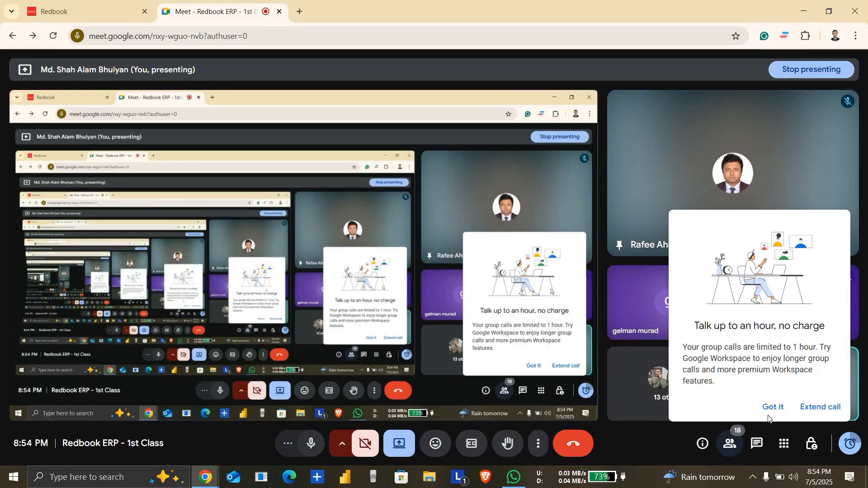
{"action": "left_click", "coordinate": [769, 415]}
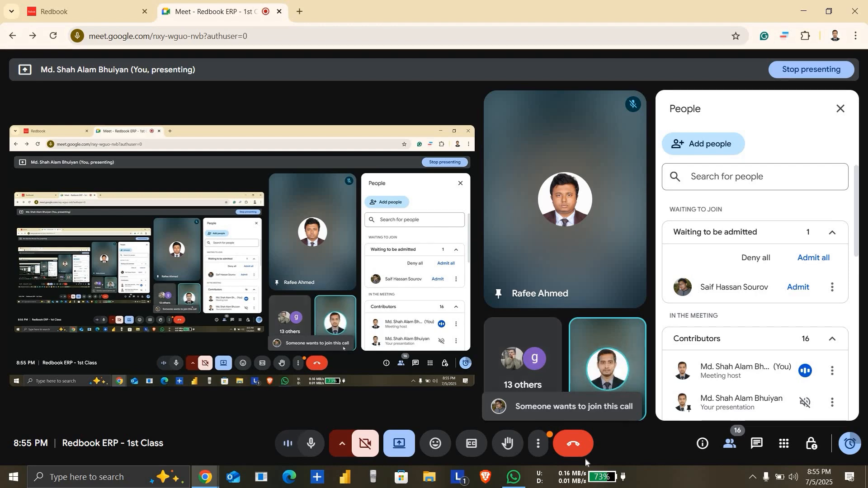
{"action": "left_click", "coordinate": [796, 292]}
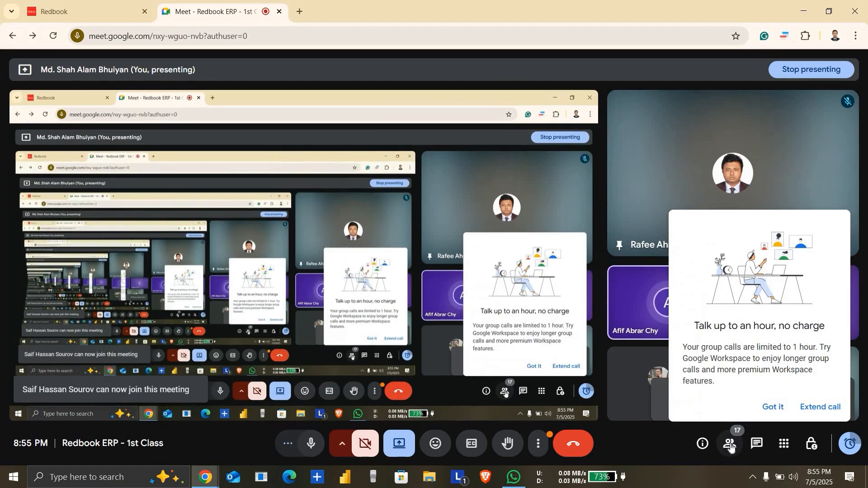
Step: Find the participant with an active microphone in the People list and mute them for everyone in the call
{"action": "left_click", "coordinate": [731, 447]}
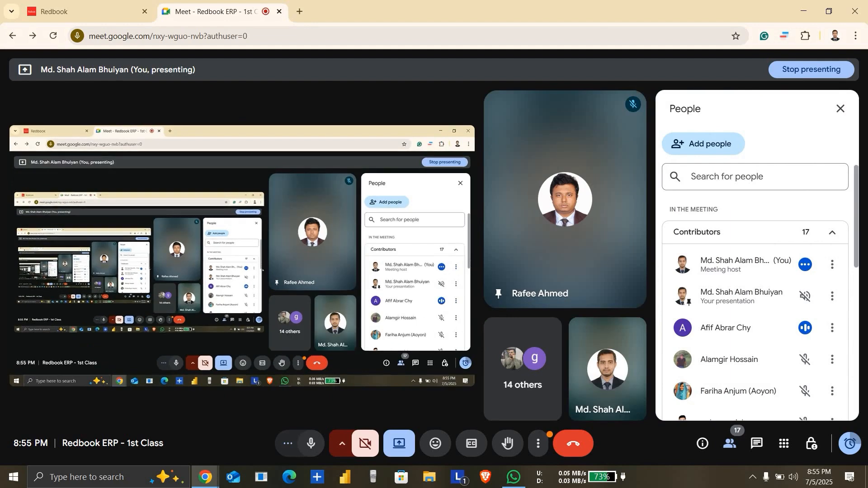
{"action": "scroll", "coordinate": [865, 267], "scroll_direction": "down", "scroll_amount": 2}
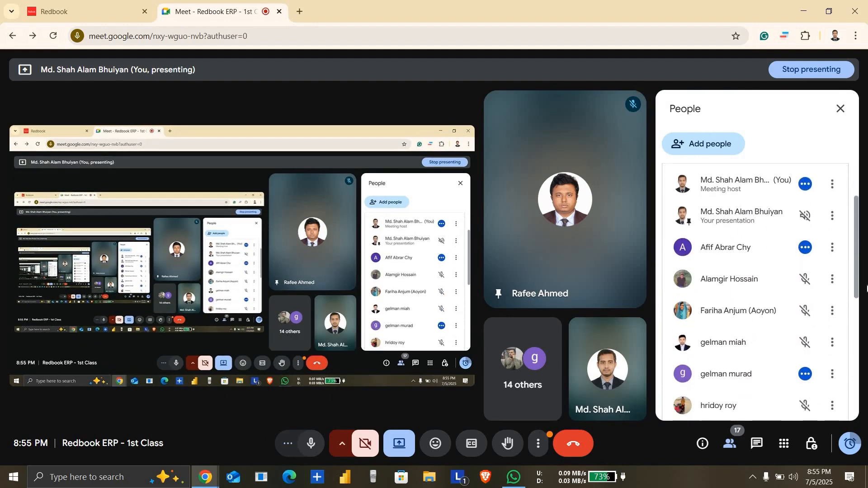
{"action": "scroll", "coordinate": [867, 285], "scroll_direction": "down", "scroll_amount": 1}
{"action": "left_click_drag", "start_coordinate": [867, 290], "coordinate": [867, 302]}
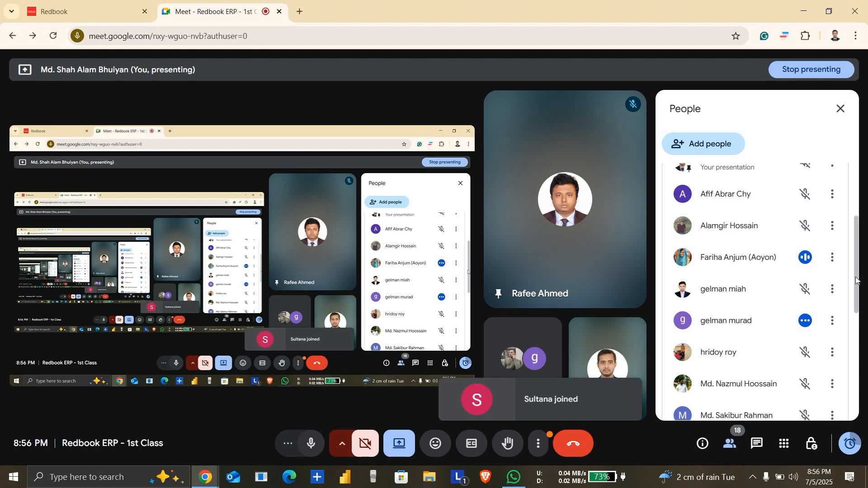
{"action": "scroll", "coordinate": [857, 289], "scroll_direction": "down", "scroll_amount": 3}
{"action": "scroll", "coordinate": [755, 292], "scroll_direction": "up", "scroll_amount": 1}
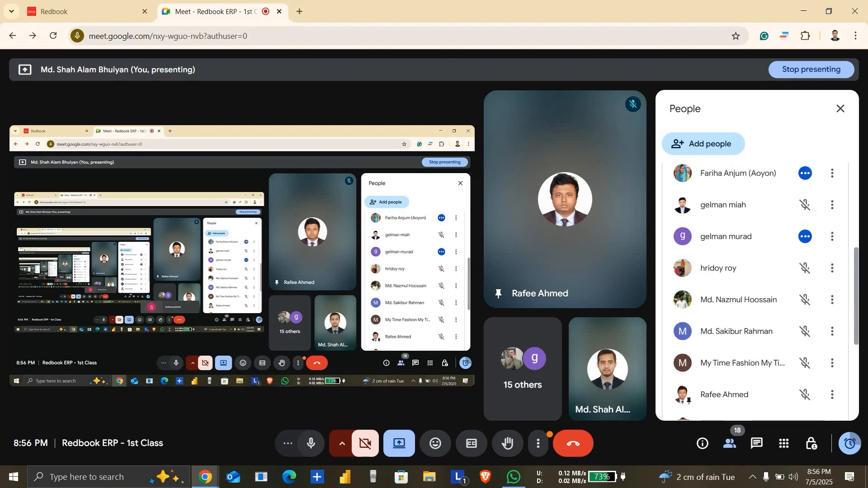
{"action": "left_click_drag", "start_coordinate": [857, 294], "coordinate": [856, 291]}
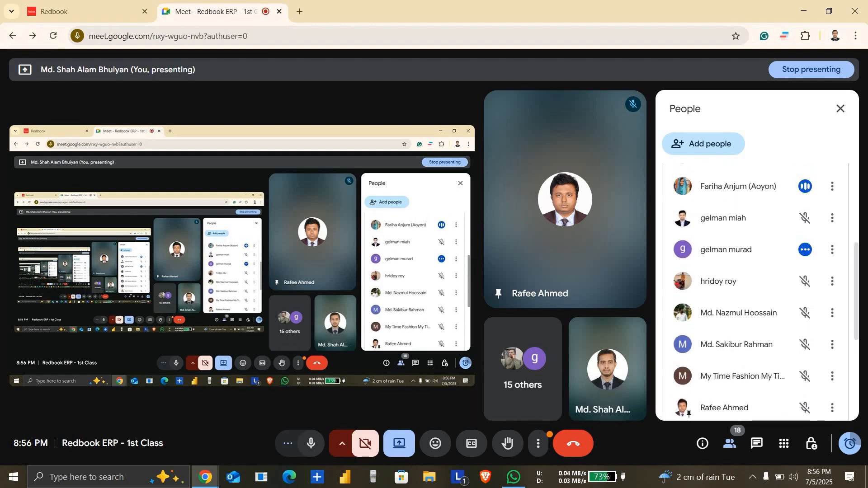
{"action": "left_click", "coordinate": [834, 250]}
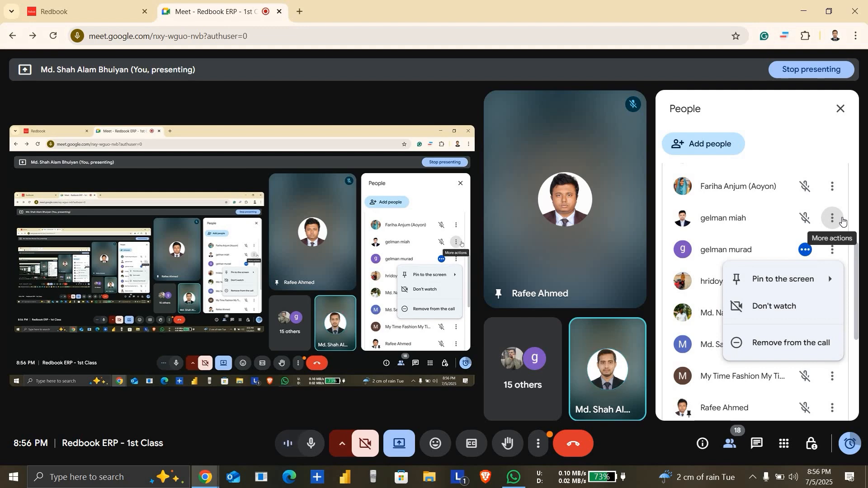
{"action": "left_click", "coordinate": [808, 251]}
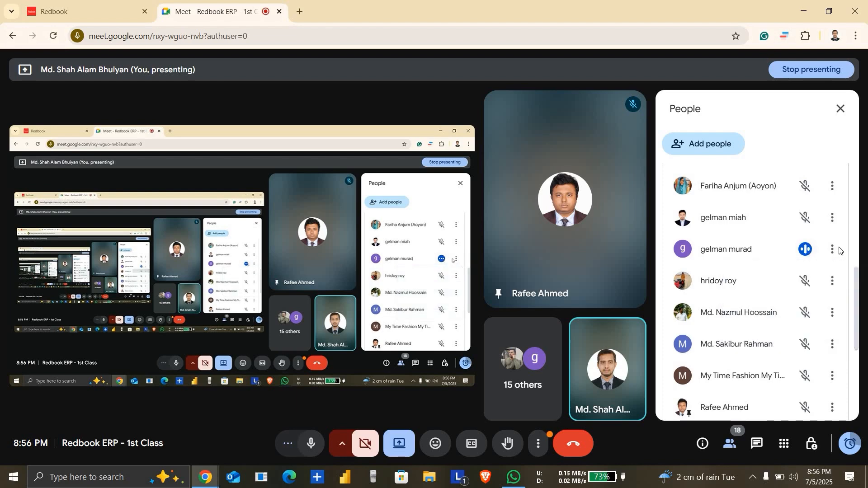
{"action": "left_click", "coordinate": [808, 251]}
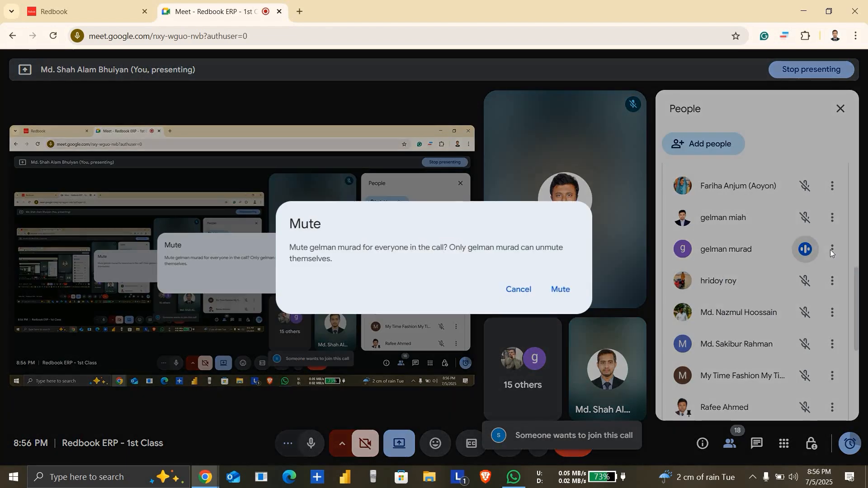
{"action": "left_click", "coordinate": [563, 289]}
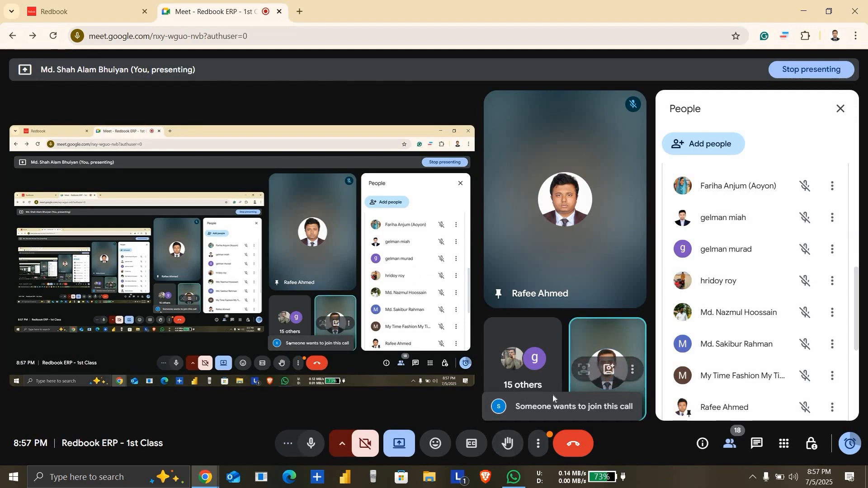
Step: Hide the People list and dismiss the one-hour call limit notice and the Upgrade panel
{"action": "left_click", "coordinate": [730, 443]}
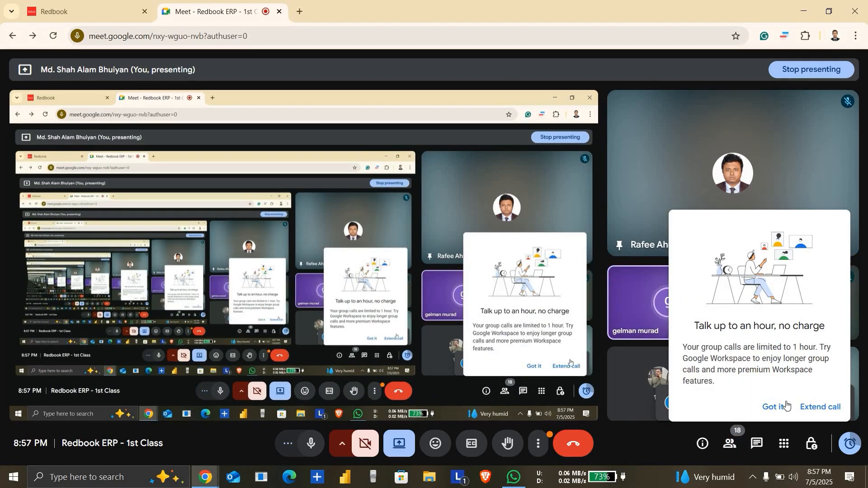
{"action": "left_click", "coordinate": [777, 407]}
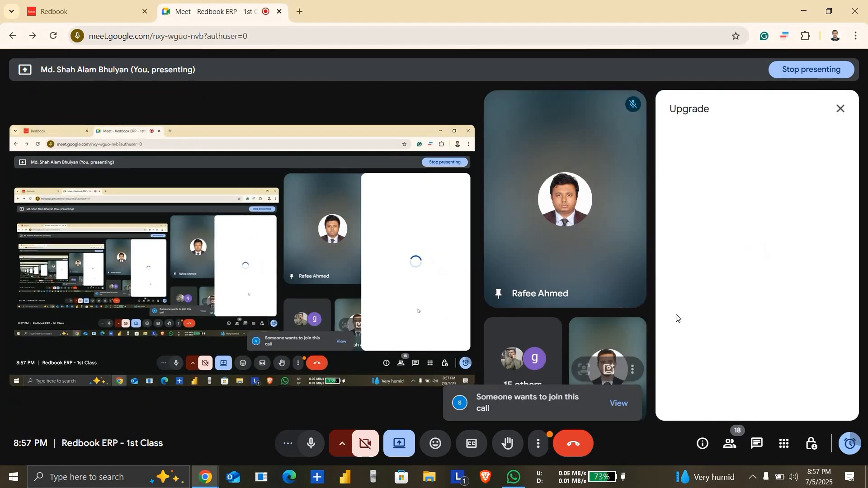
{"action": "left_click", "coordinate": [840, 109]}
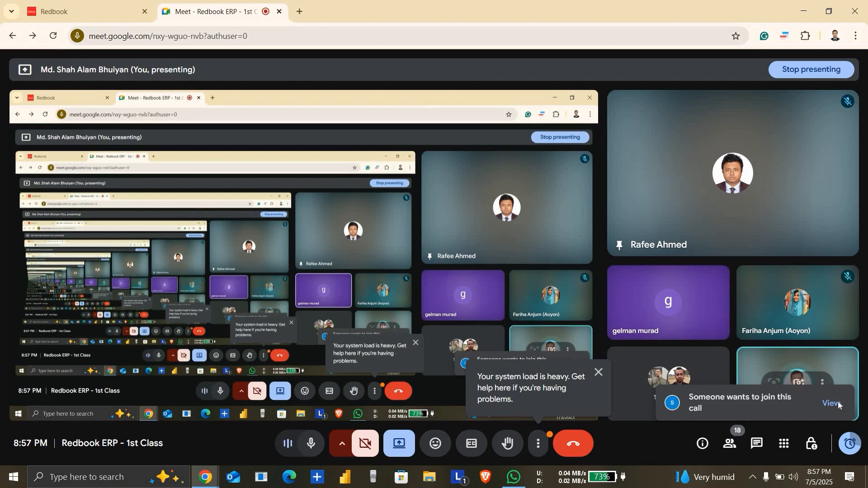
Step: Show the meeting's People list and admit the participant who is asking to join the call
{"action": "left_click", "coordinate": [729, 446]}
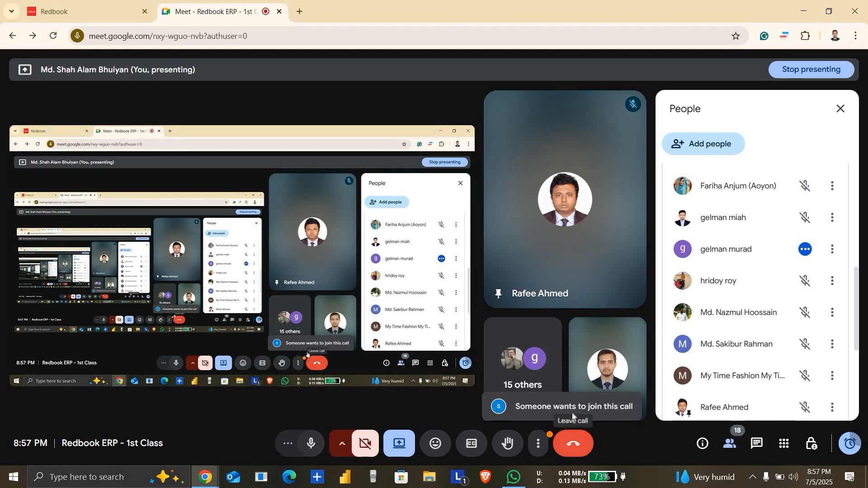
{"action": "left_click", "coordinate": [538, 442]}
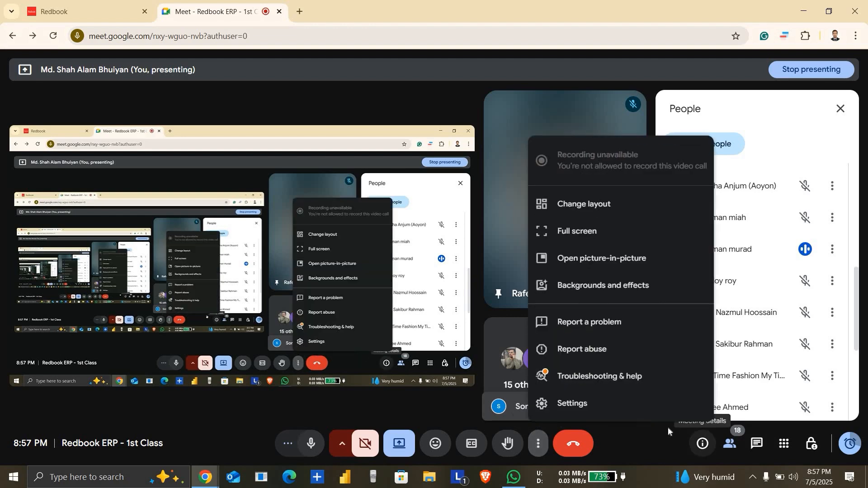
{"action": "left_click", "coordinate": [734, 445]}
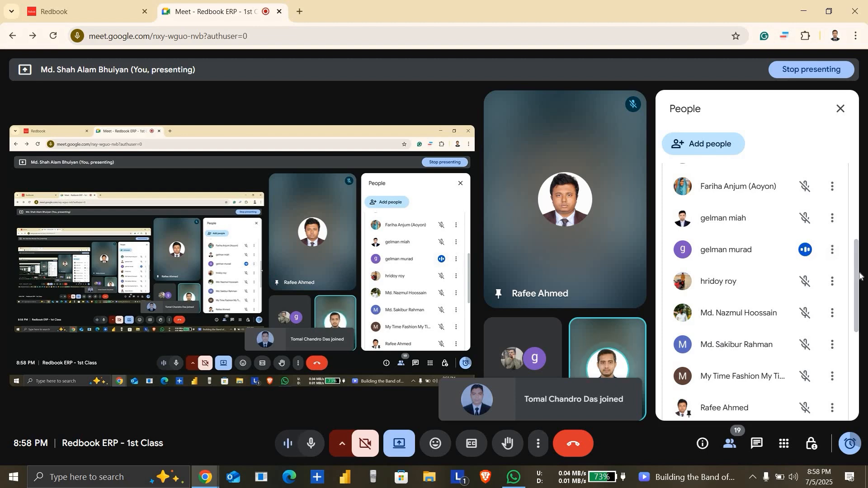
Step: Check the available actions for the participant with an active microphone and close them without choosing any
{"action": "left_click_drag", "start_coordinate": [861, 276], "coordinate": [862, 298]}
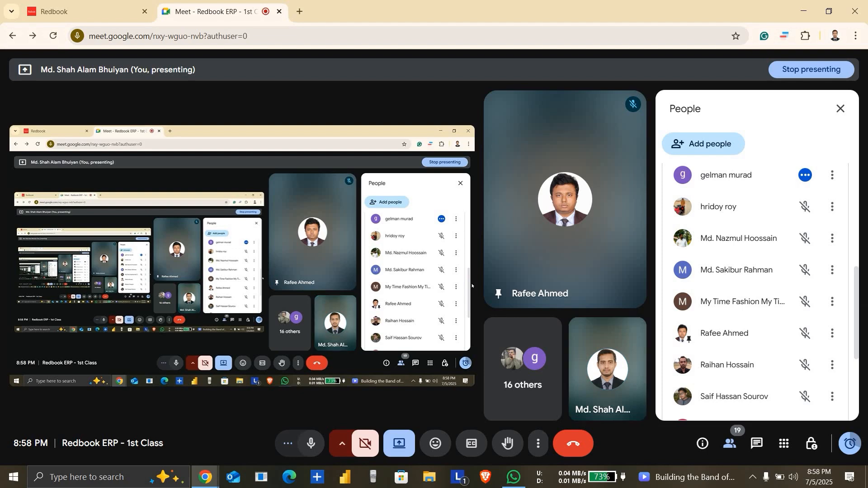
{"action": "left_click", "coordinate": [832, 177]}
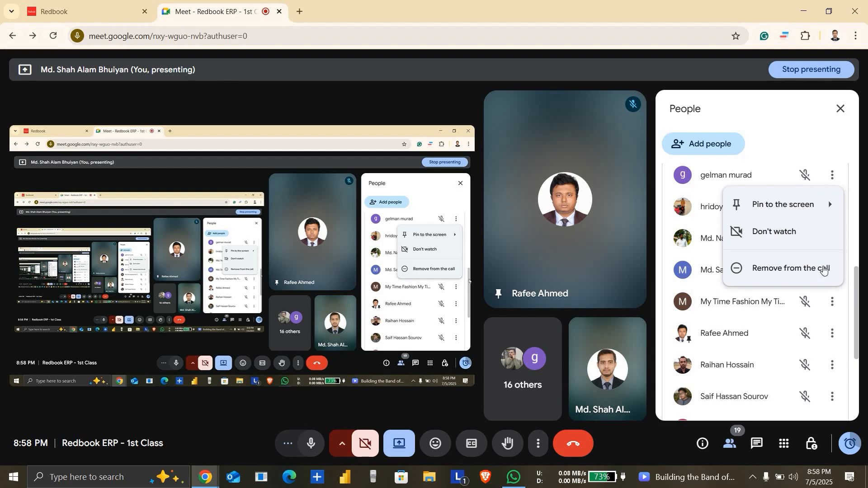
{"action": "left_click", "coordinate": [856, 293]}
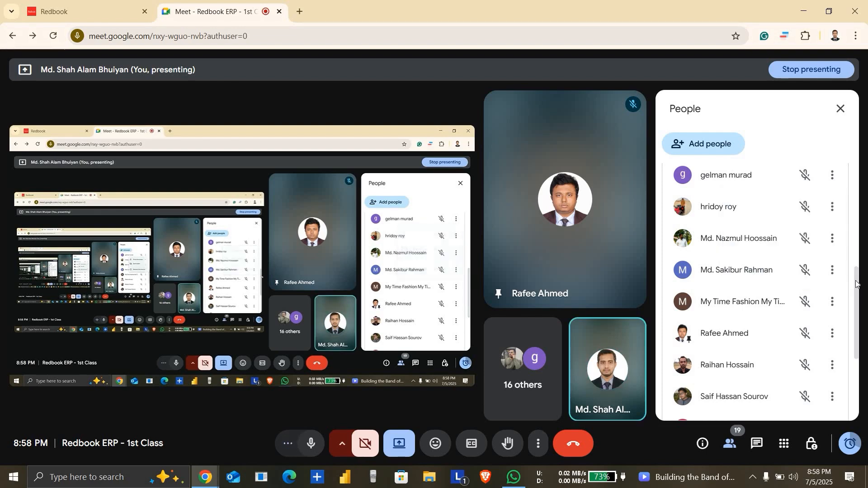
Step: Find the pinned participant in the People list and try to mute their active microphone
{"action": "scroll", "coordinate": [859, 303], "scroll_direction": "down", "scroll_amount": 1}
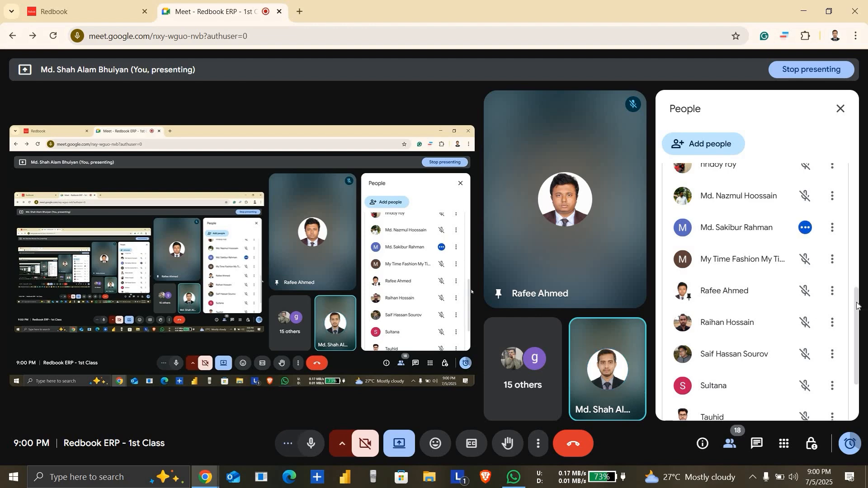
{"action": "left_click_drag", "start_coordinate": [857, 306], "coordinate": [861, 324]}
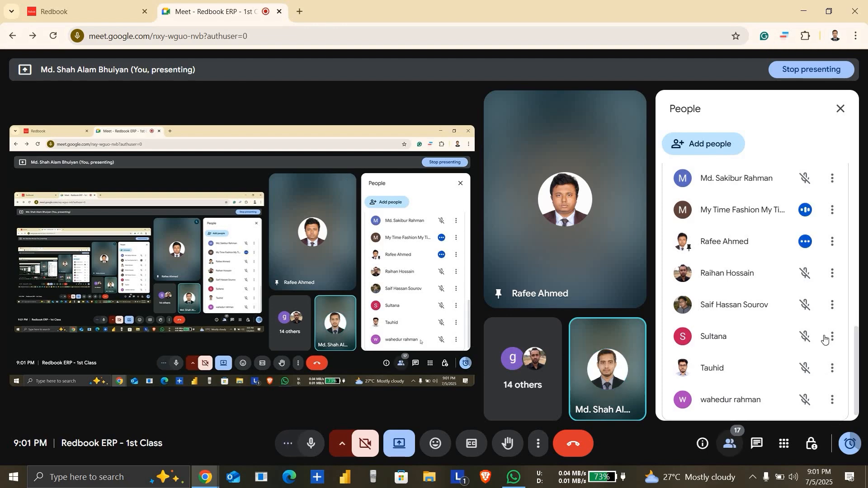
{"action": "left_click", "coordinate": [805, 242]}
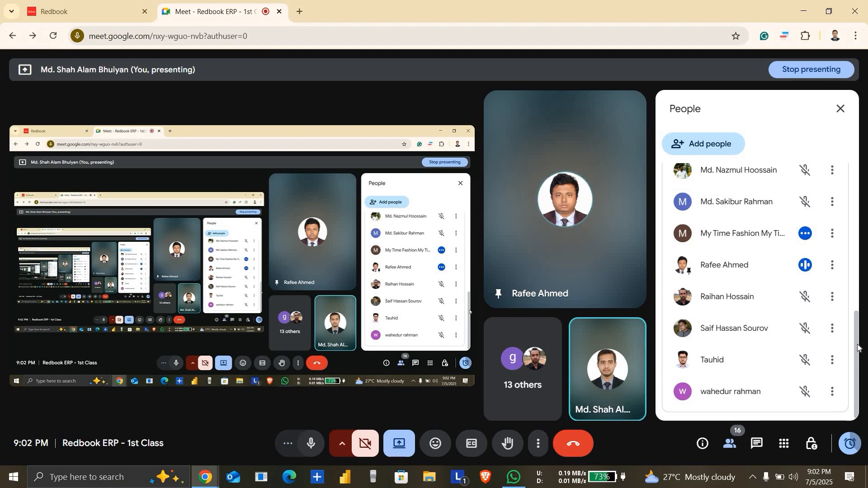
Step: Mute the My Time Fashion participant for everyone in the call, repeating the mute if the microphone is still active
{"action": "left_click", "coordinate": [833, 233]}
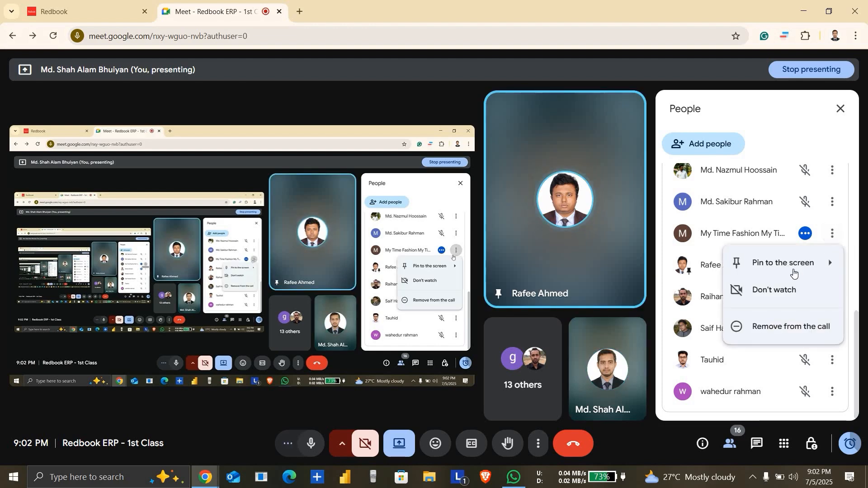
{"action": "left_click", "coordinate": [804, 234]}
{"action": "left_click", "coordinate": [562, 290]}
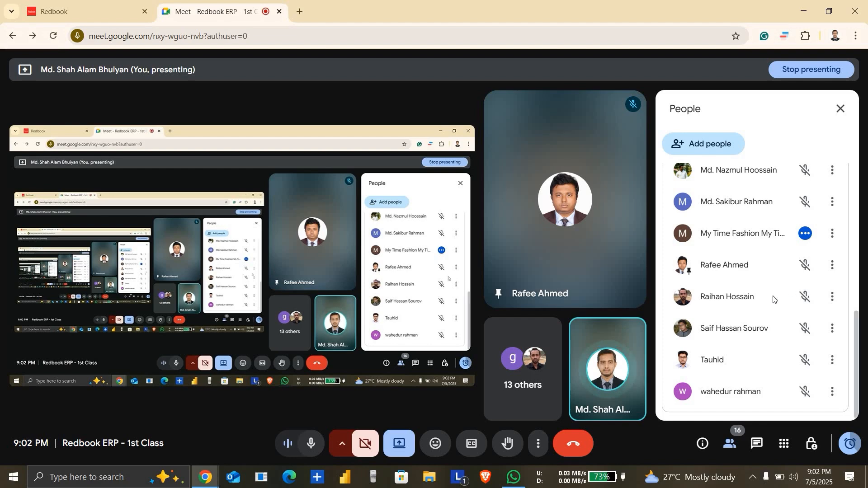
{"action": "left_click", "coordinate": [805, 234]}
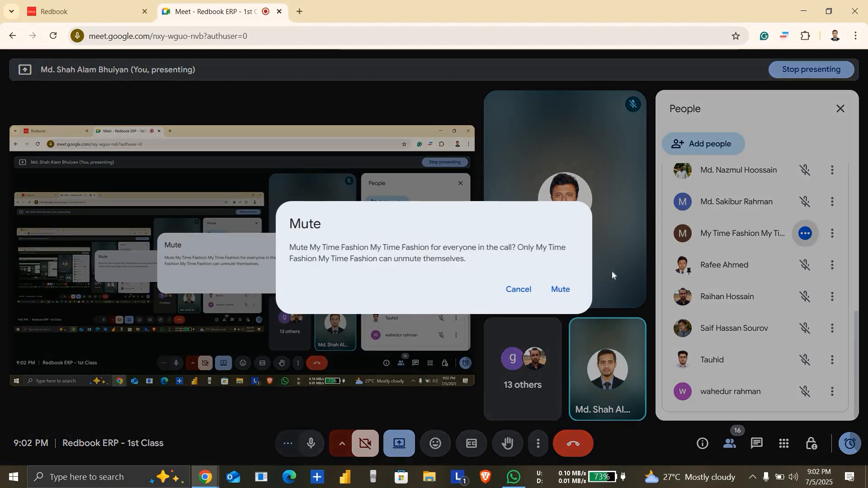
{"action": "left_click", "coordinate": [560, 292]}
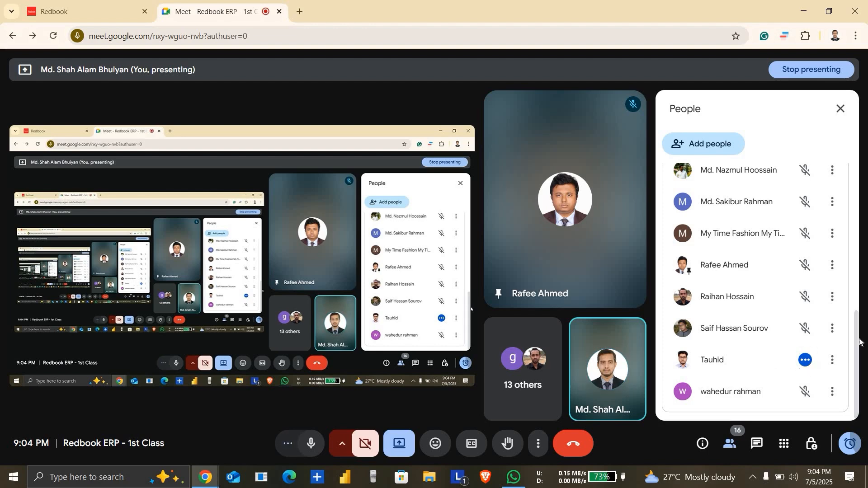
Step: Mute the second-to-last participant in the People list for everyone in the call
{"action": "left_click", "coordinate": [806, 360]}
{"action": "right_click", "coordinate": [808, 365]}
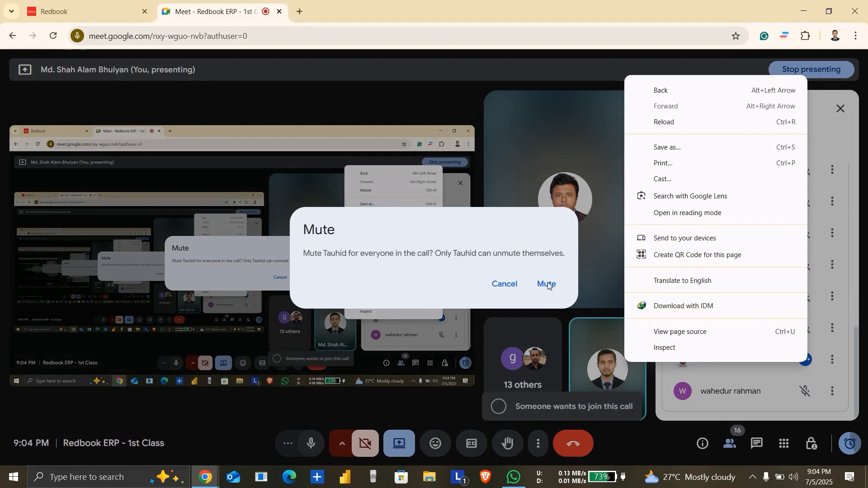
{"action": "left_click", "coordinate": [548, 287]}
{"action": "left_click", "coordinate": [548, 284]}
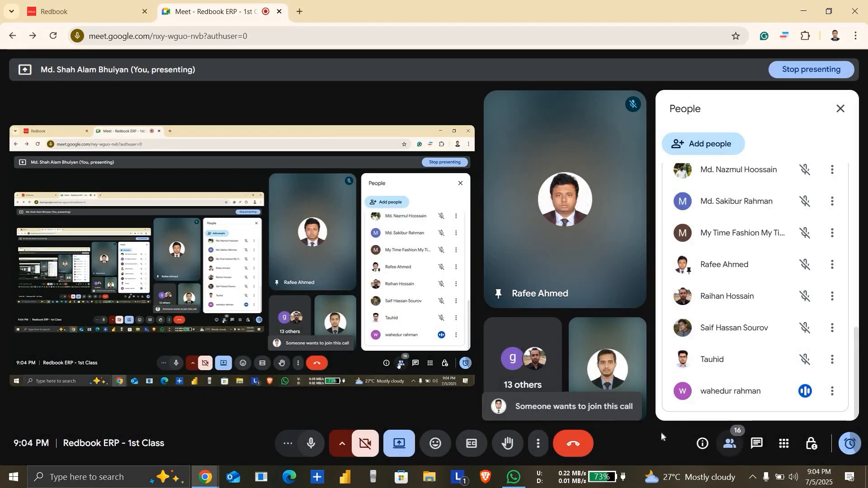
Step: View the new join request in the People list and admit the participant under Waiting to be admitted
{"action": "left_click", "coordinate": [731, 445]}
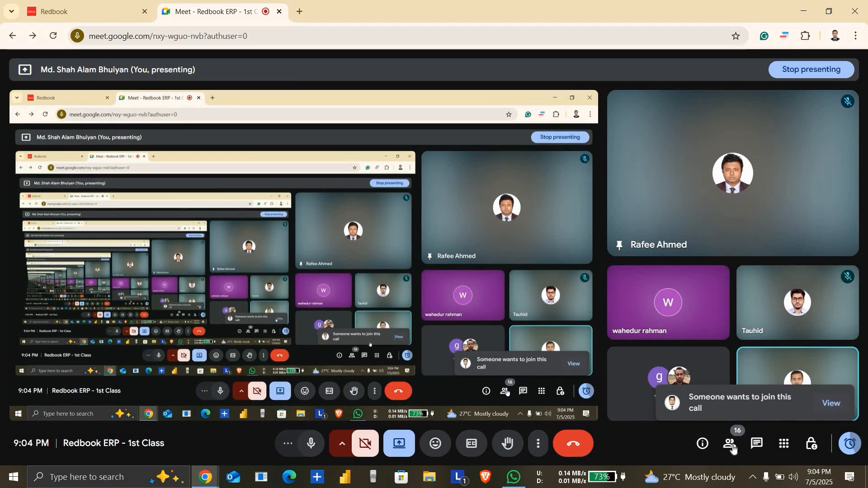
{"action": "left_click", "coordinate": [734, 450]}
{"action": "left_click", "coordinate": [734, 450]}
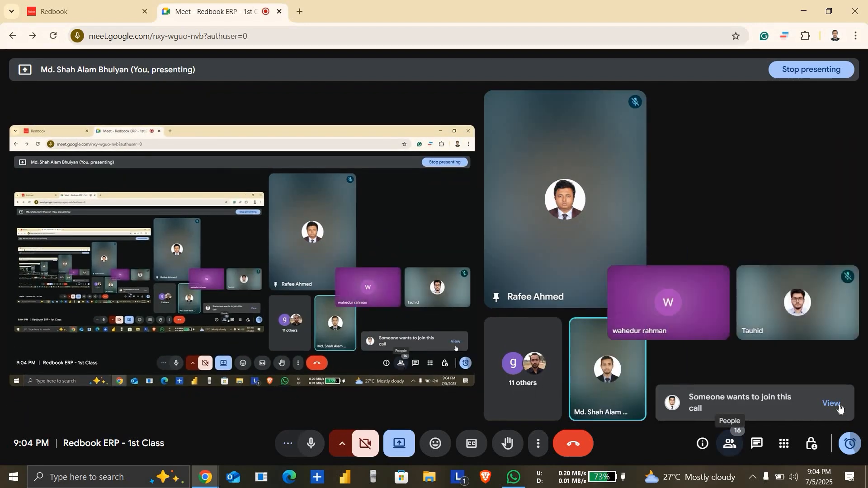
{"action": "left_click", "coordinate": [733, 446]}
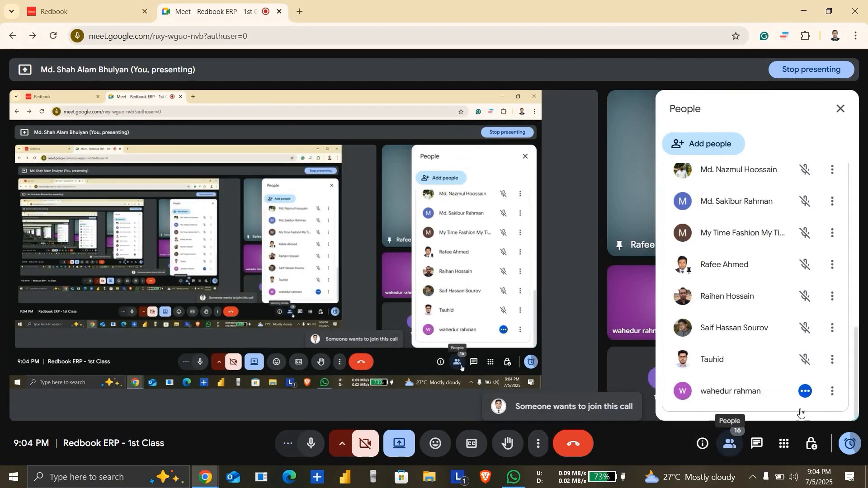
{"action": "left_click", "coordinate": [731, 446]}
{"action": "left_click", "coordinate": [829, 404]}
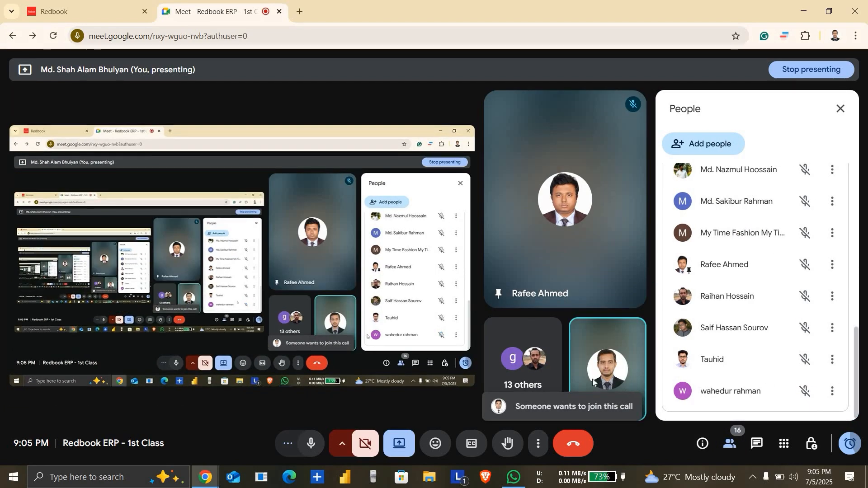
{"action": "left_click", "coordinate": [738, 448]}
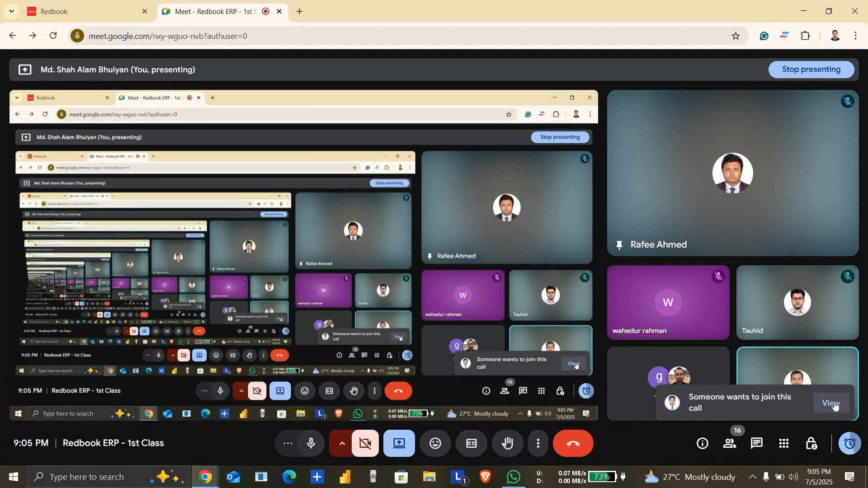
{"action": "left_click", "coordinate": [836, 405]}
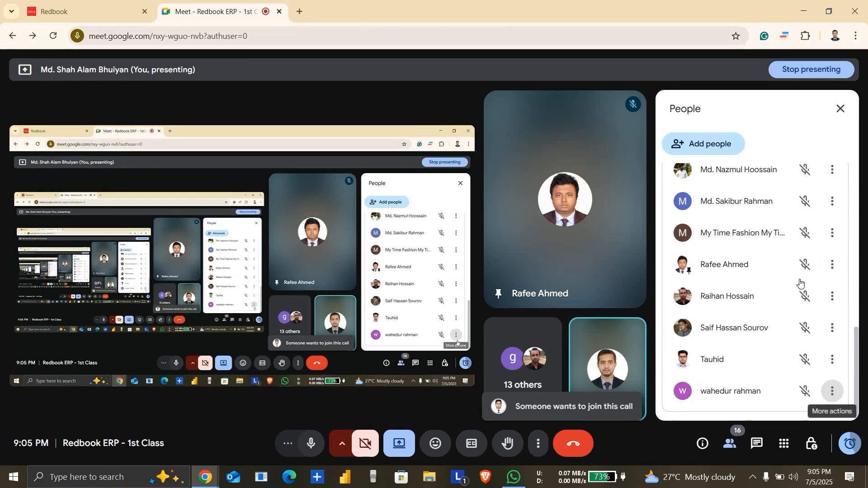
{"action": "left_click_drag", "start_coordinate": [857, 341], "coordinate": [858, 123]}
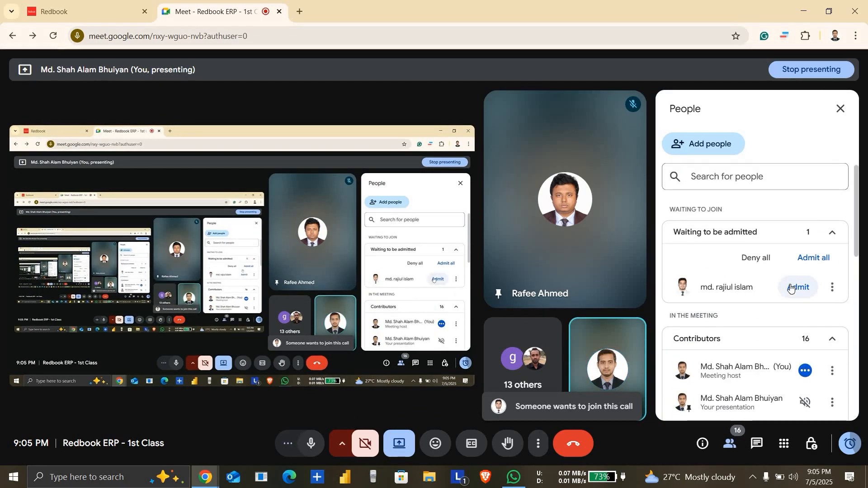
{"action": "left_click", "coordinate": [791, 289]}
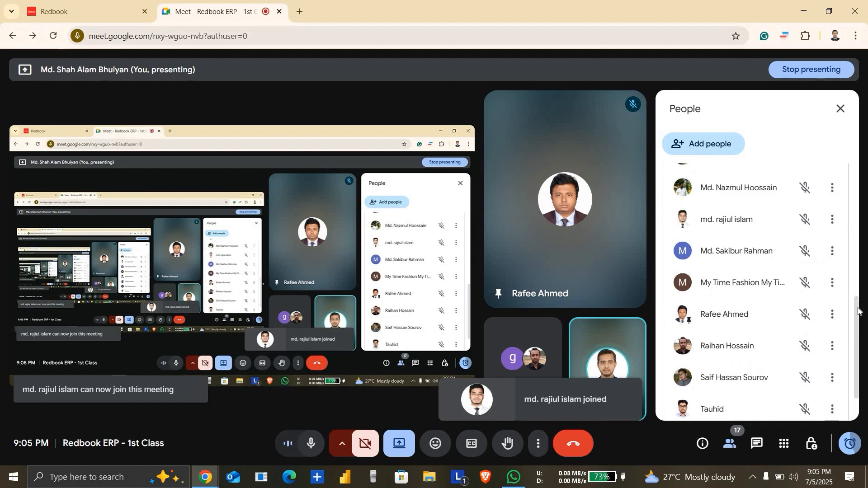
Step: Switch back to Redbook and open the Chart of Accounts
{"action": "scroll", "coordinate": [846, 199], "scroll_direction": "up", "scroll_amount": 3}
{"action": "scroll", "coordinate": [859, 181], "scroll_direction": "up", "scroll_amount": 3}
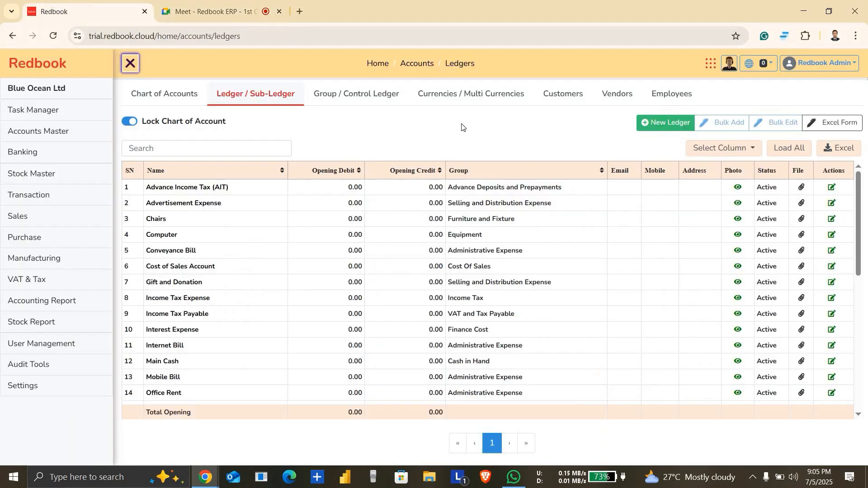
{"action": "left_click", "coordinate": [177, 102]}
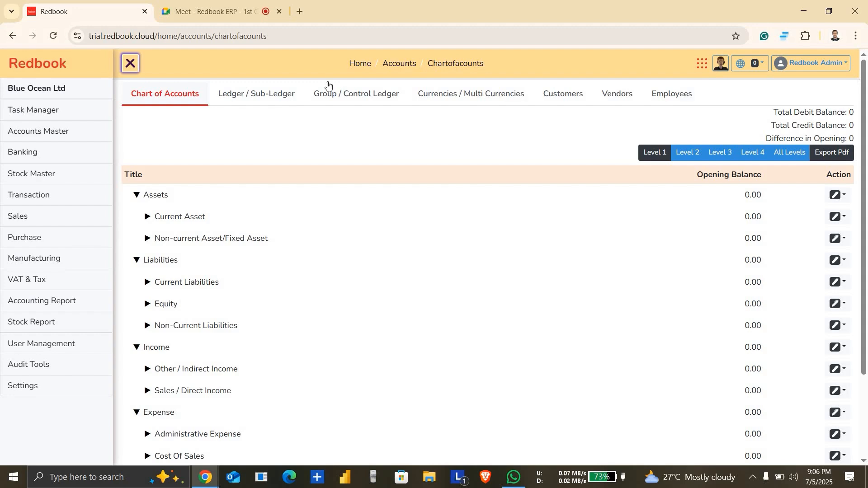
Step: Go back to the Google Meet call, admit the person waiting to join, and return to Redbook
{"action": "left_click", "coordinate": [212, 12]}
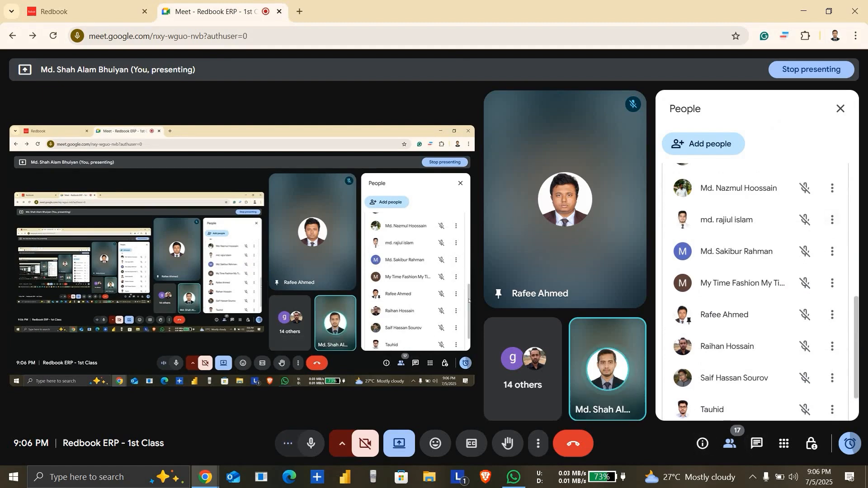
{"action": "left_click_drag", "start_coordinate": [856, 328], "coordinate": [856, 196]}
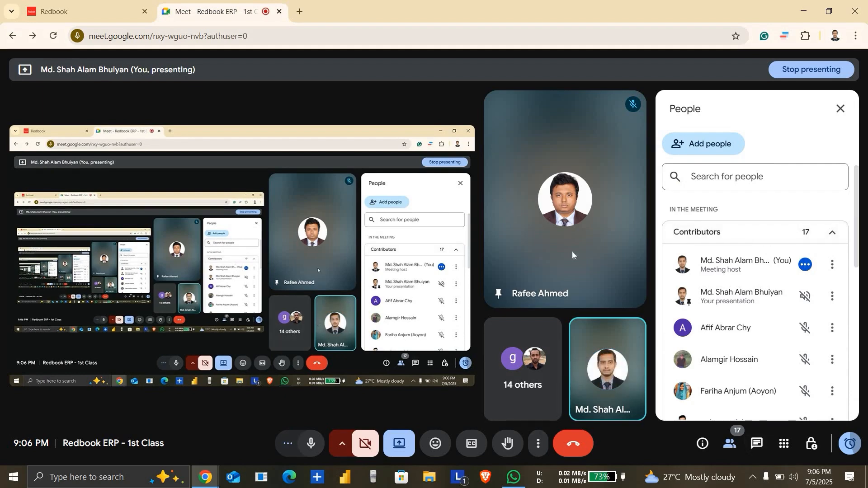
{"action": "scroll", "coordinate": [800, 251], "scroll_direction": "down", "scroll_amount": 5}
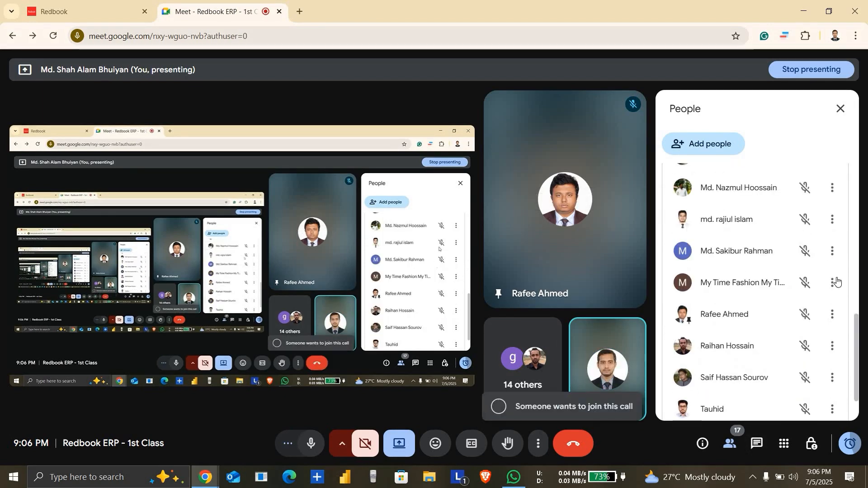
{"action": "left_click_drag", "start_coordinate": [856, 322], "coordinate": [856, 188]}
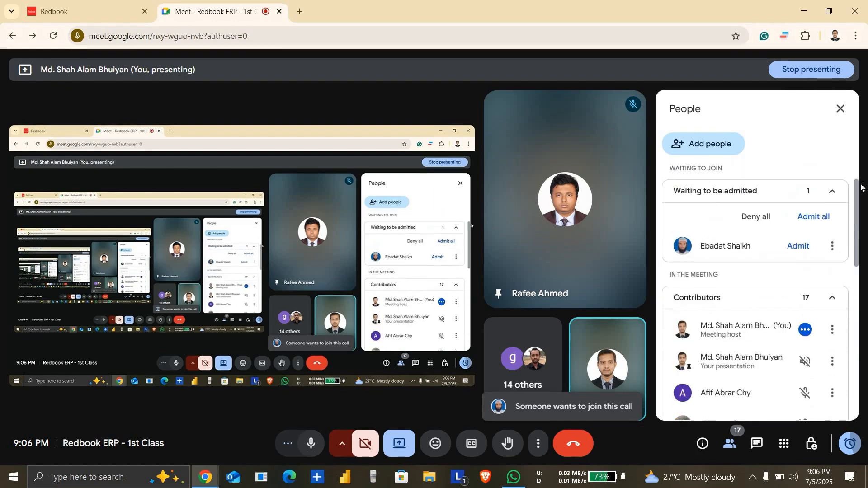
{"action": "left_click", "coordinate": [800, 248]}
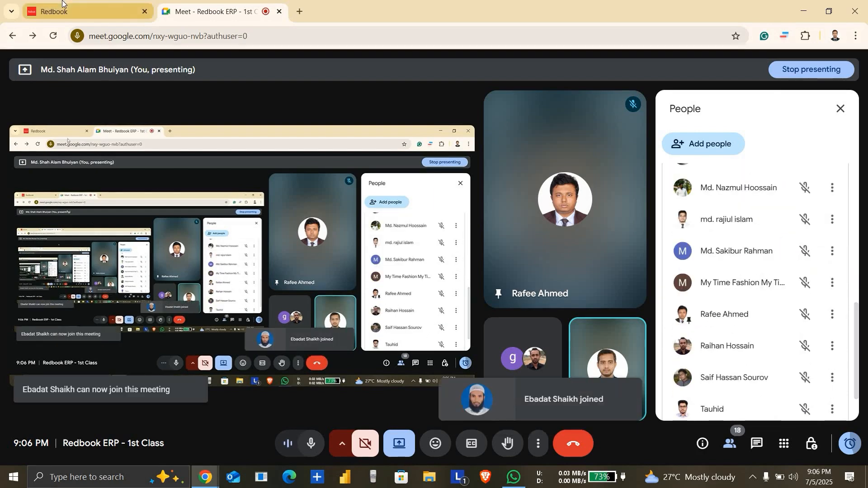
{"action": "left_click", "coordinate": [86, 11]}
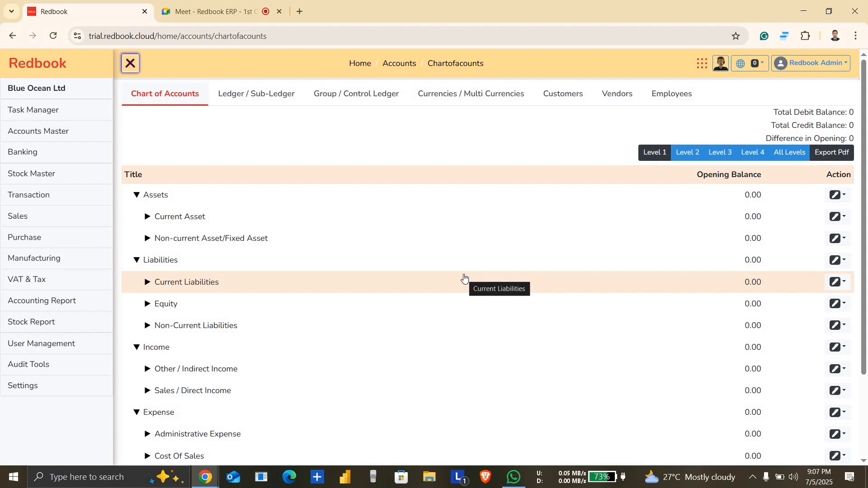
Step: Check the Google Meet call for active microphones and return to the Chart of Accounts in Redbook
{"action": "left_click", "coordinate": [231, 2]}
{"action": "mouse_move", "coordinate": [538, 283]}
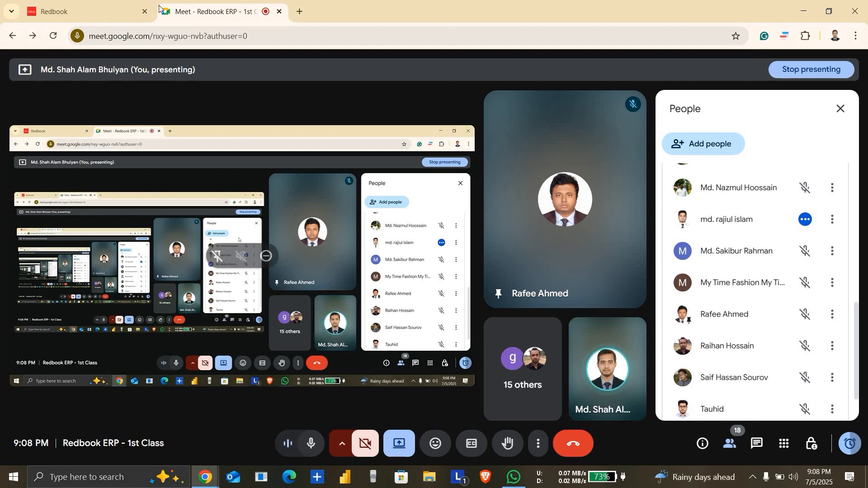
{"action": "left_click", "coordinate": [126, 12]}
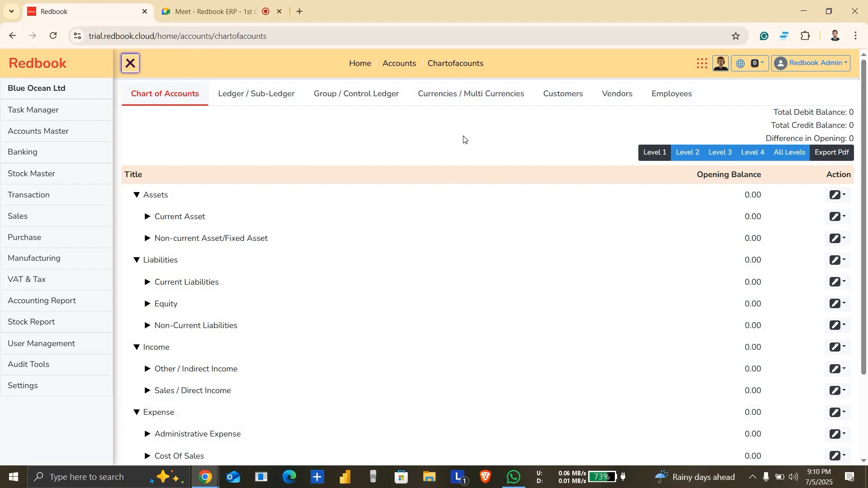
Step: Review the full People list in Google Meet for waiting participants and open microphones, and switch back to Redbook
{"action": "left_click", "coordinate": [225, 10]}
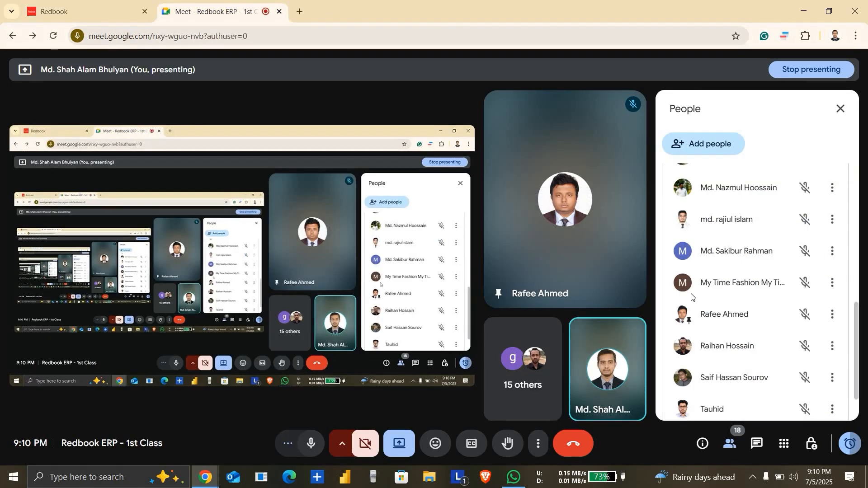
{"action": "left_click", "coordinate": [732, 445]}
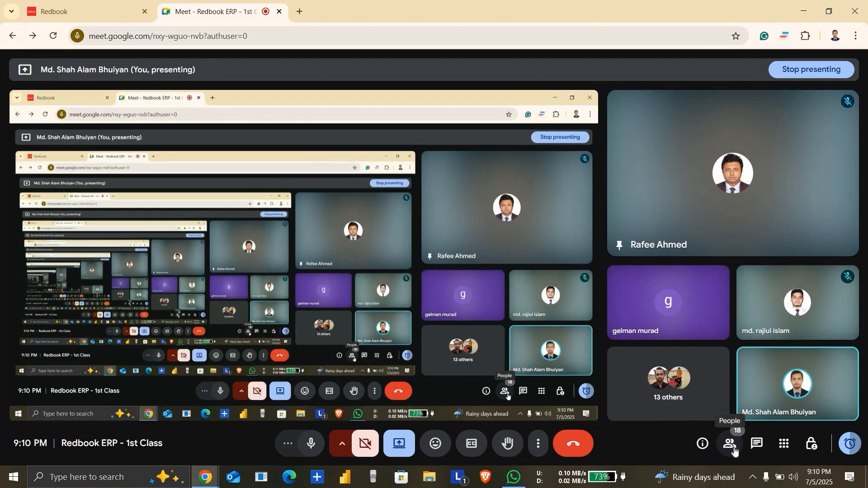
{"action": "left_click", "coordinate": [731, 445]}
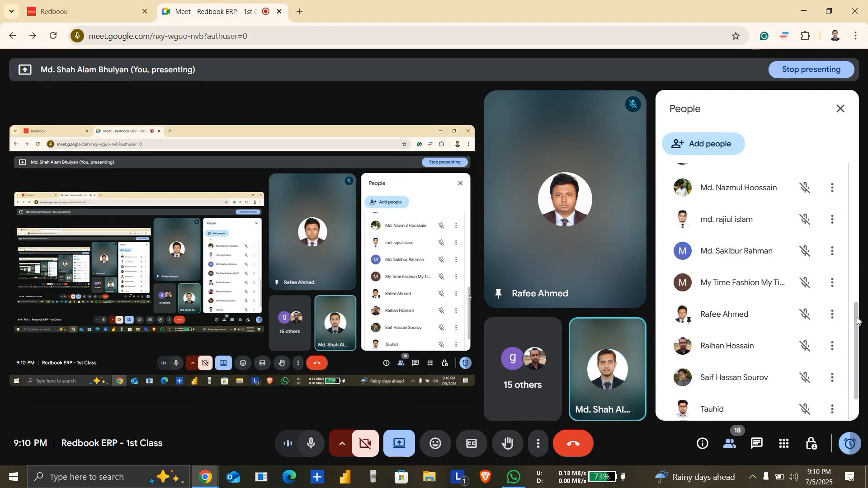
{"action": "scroll", "coordinate": [859, 217], "scroll_direction": "up", "scroll_amount": 5}
{"action": "scroll", "coordinate": [859, 181], "scroll_direction": "up", "scroll_amount": 3}
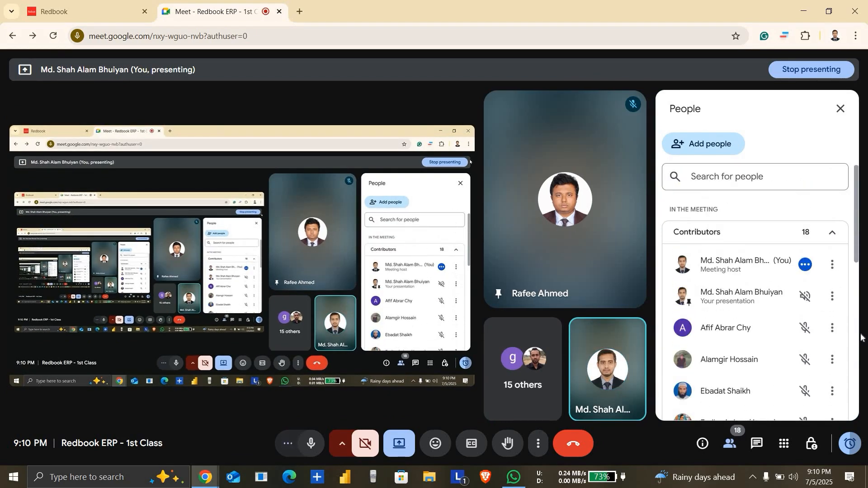
{"action": "scroll", "coordinate": [862, 339], "scroll_direction": "down", "scroll_amount": 10}
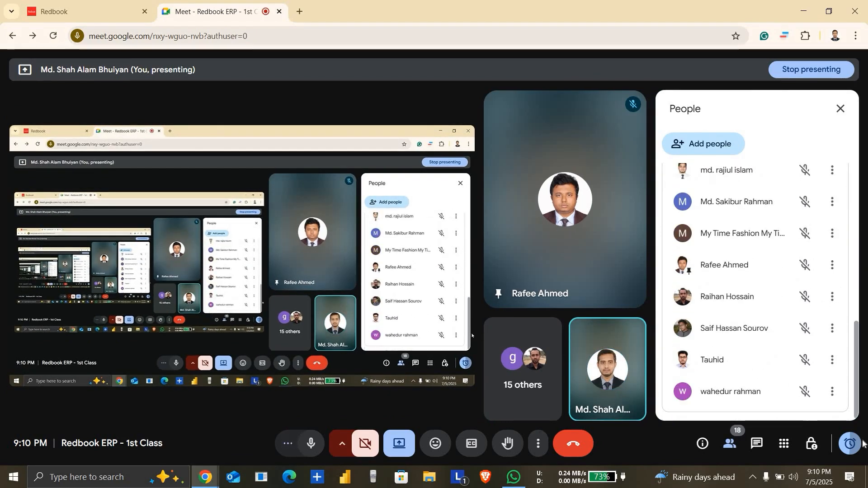
{"action": "left_click", "coordinate": [93, 7]}
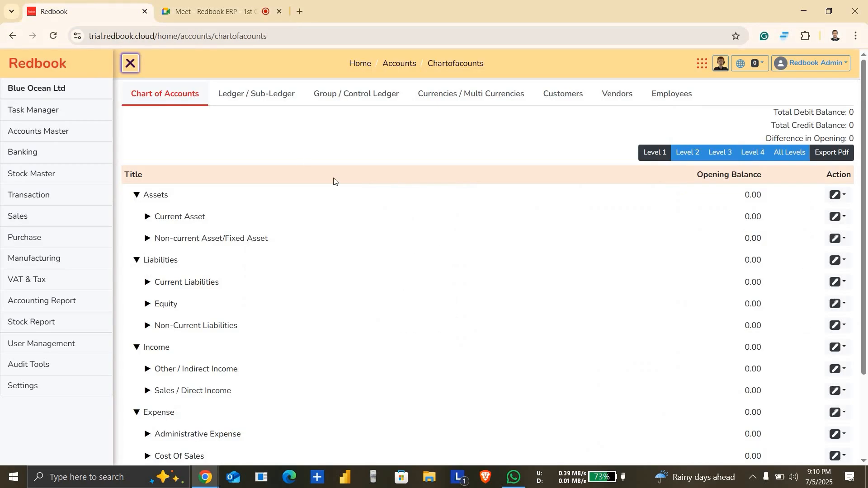
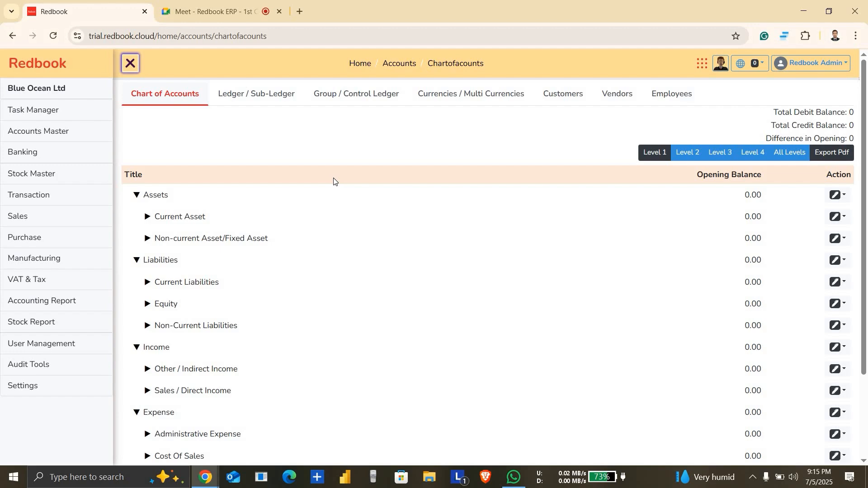
Step: Switch to the Google Meet call, mute the participant whose microphone is open for everyone, and return to Redbook
{"action": "left_click", "coordinate": [211, 11]}
{"action": "mouse_move", "coordinate": [617, 240]}
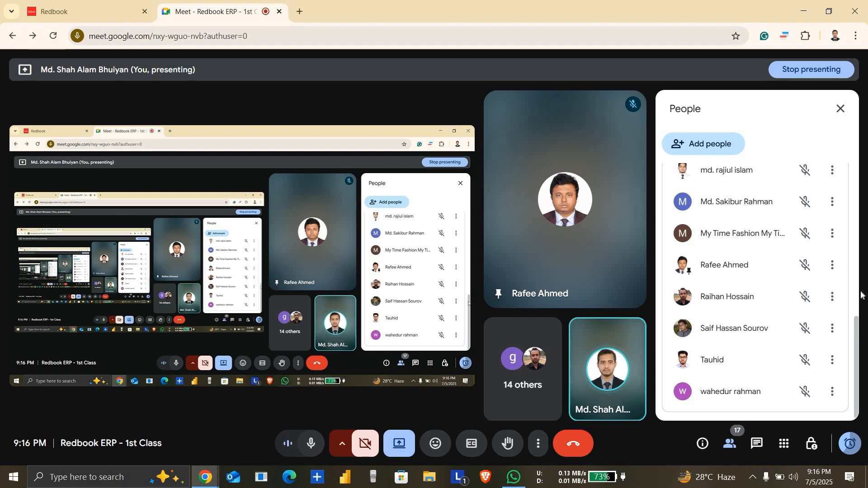
{"action": "left_click_drag", "start_coordinate": [862, 333], "coordinate": [836, 293]}
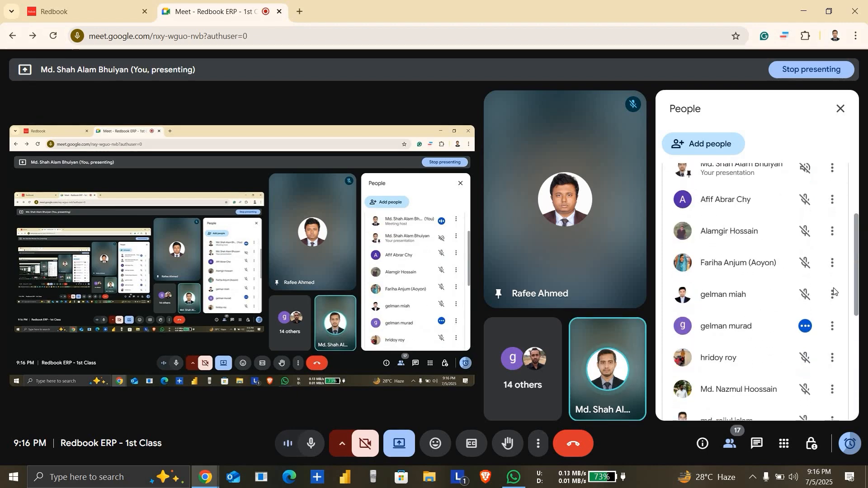
{"action": "left_click", "coordinate": [806, 327]}
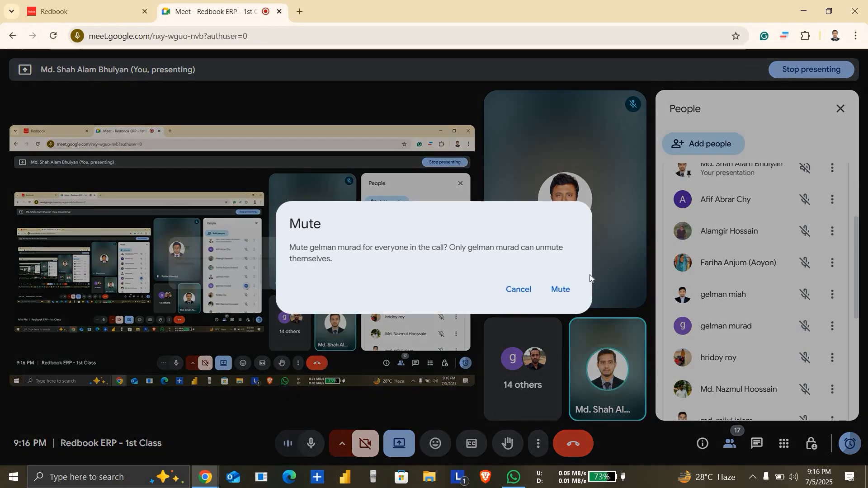
{"action": "left_click", "coordinate": [566, 288]}
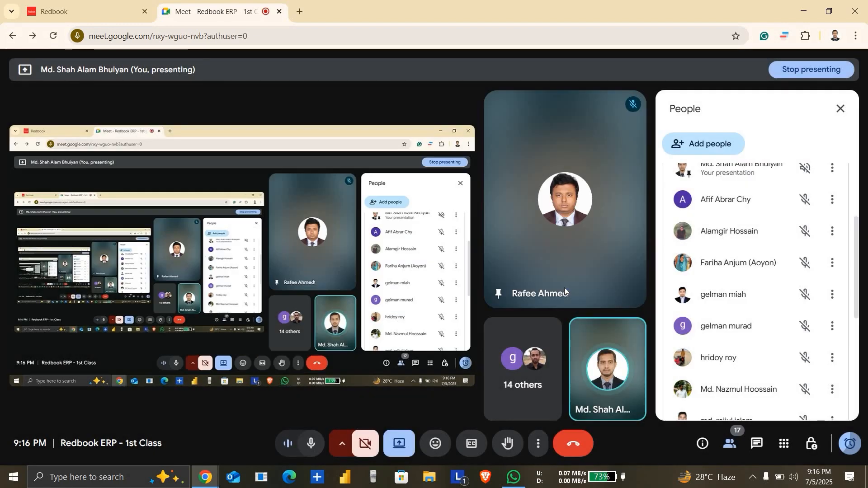
{"action": "left_click", "coordinate": [112, 16]}
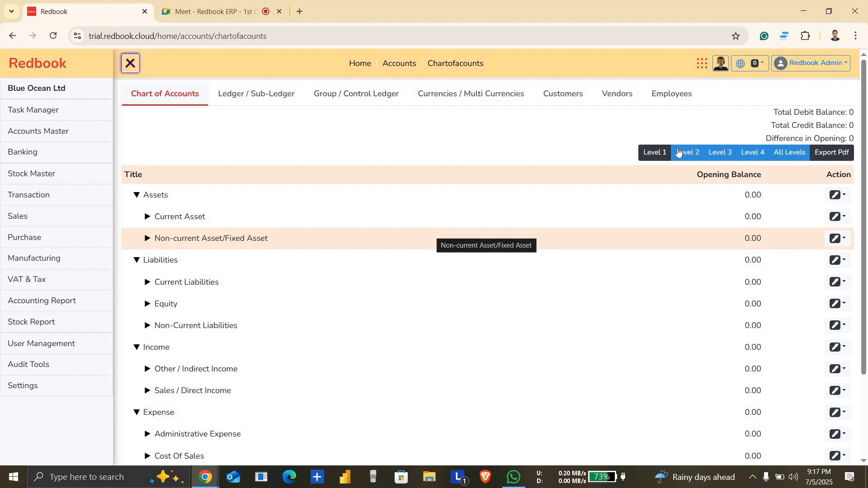
Step: Look over the main account groups in the Chart of Accounts, briefly opening and collapsing Administrative Expense
{"action": "left_click_drag", "start_coordinate": [865, 136], "coordinate": [867, 107]}
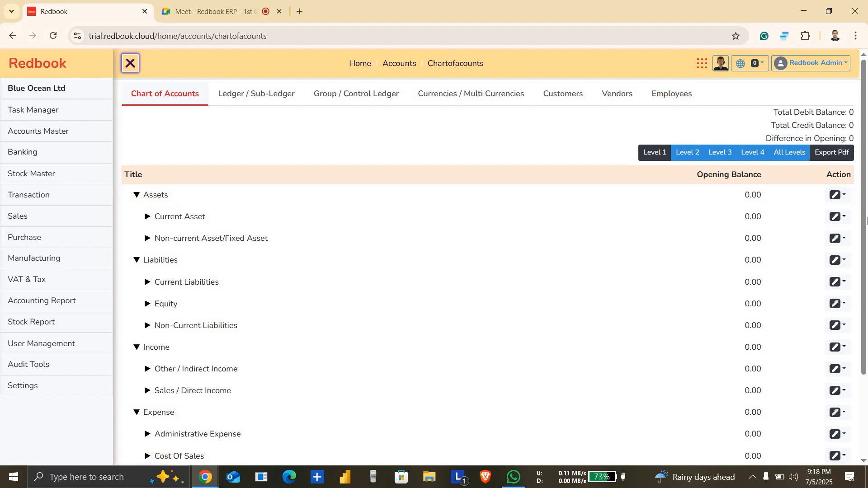
{"action": "scroll", "coordinate": [867, 293], "scroll_direction": "down", "scroll_amount": 3}
{"action": "scroll", "coordinate": [867, 216], "scroll_direction": "up", "scroll_amount": 2}
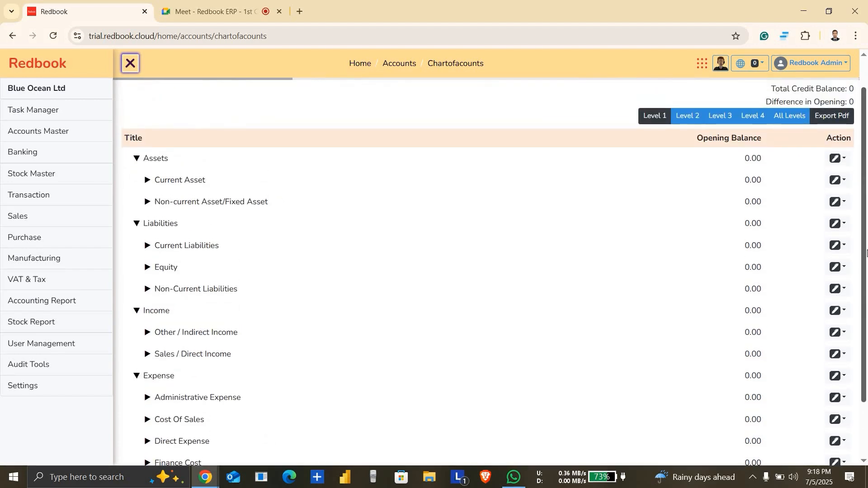
{"action": "scroll", "coordinate": [867, 216], "scroll_direction": "up", "scroll_amount": 1}
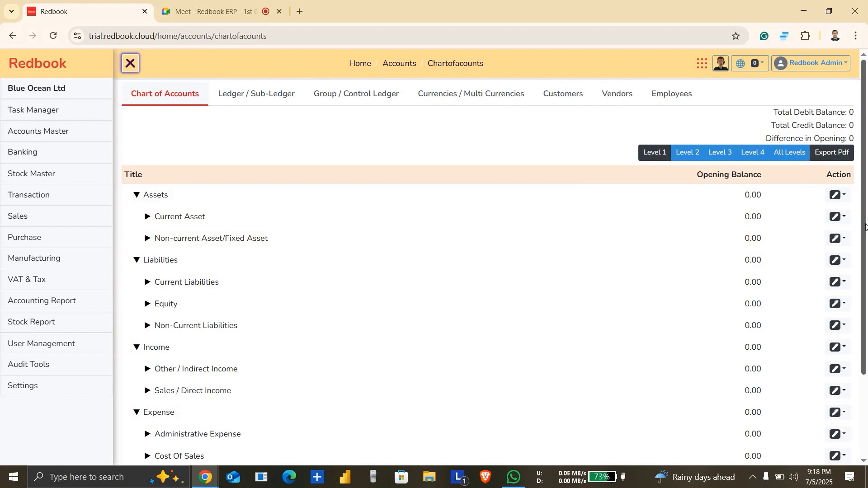
{"action": "scroll", "coordinate": [866, 226], "scroll_direction": "down", "scroll_amount": 2}
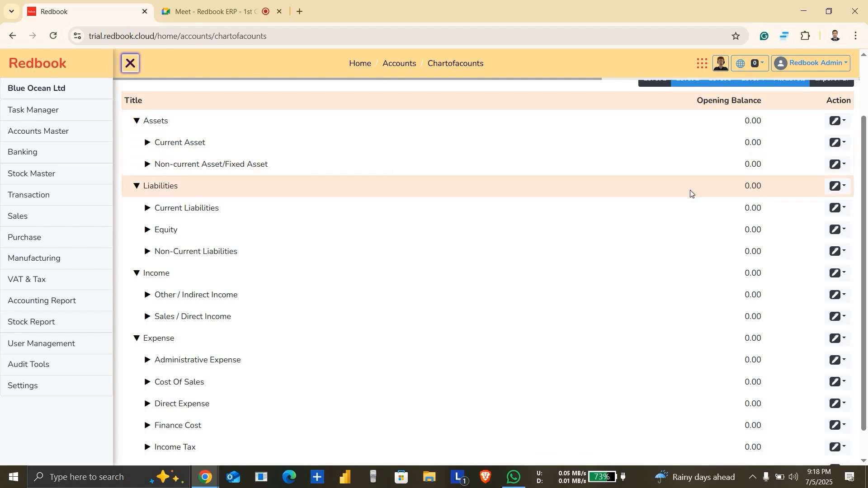
{"action": "scroll", "coordinate": [867, 214], "scroll_direction": "down", "scroll_amount": 1}
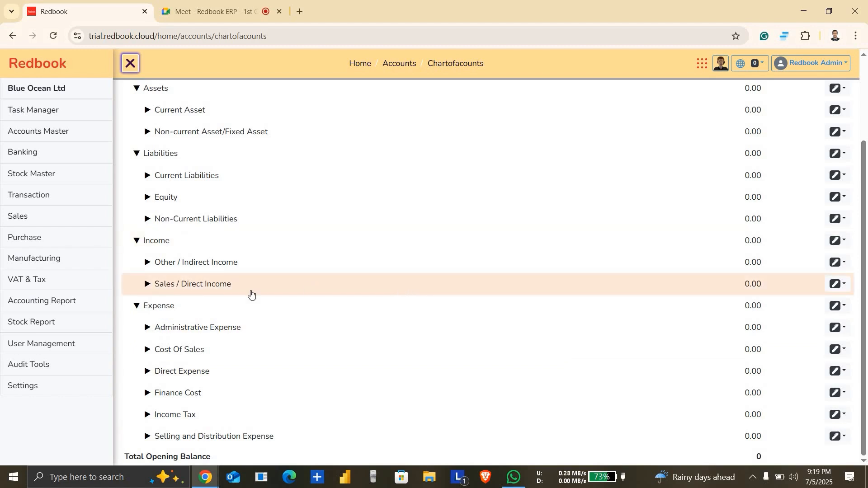
{"action": "left_click", "coordinate": [148, 328]}
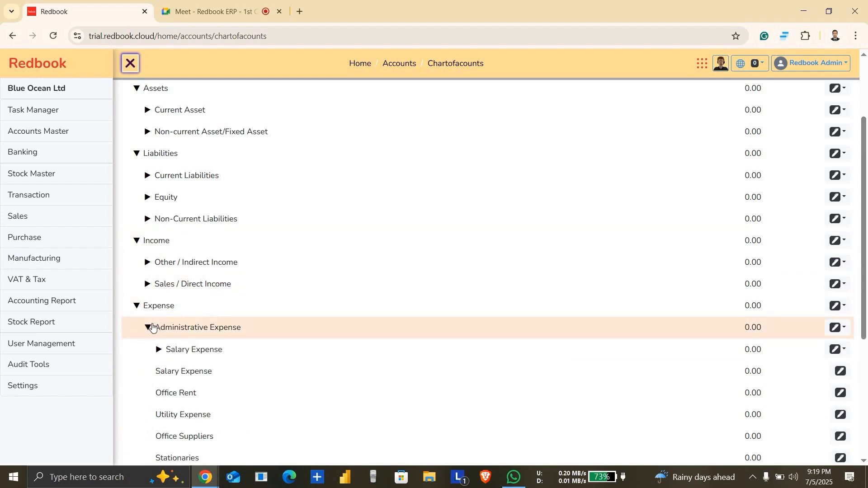
{"action": "left_click", "coordinate": [149, 328]}
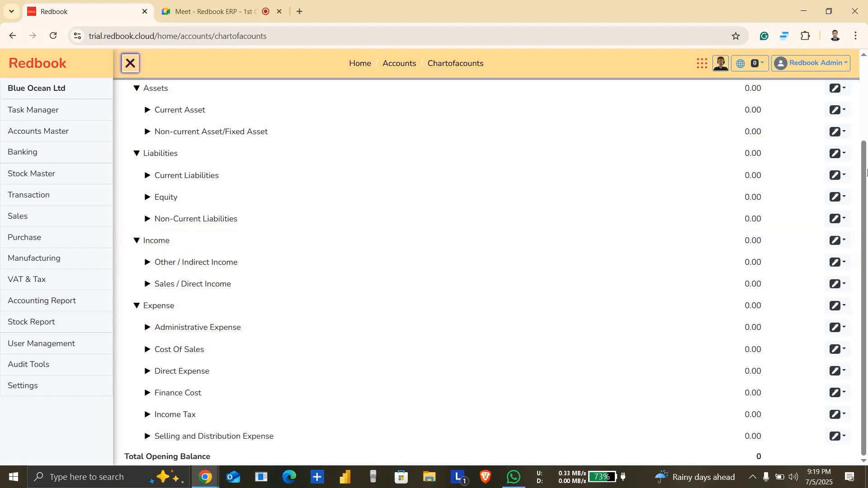
Step: Expand Current Asset and Non-current Asset/Fixed Asset under Assets to show their subgroups
{"action": "left_click", "coordinate": [148, 112]}
{"action": "left_click", "coordinate": [148, 111]}
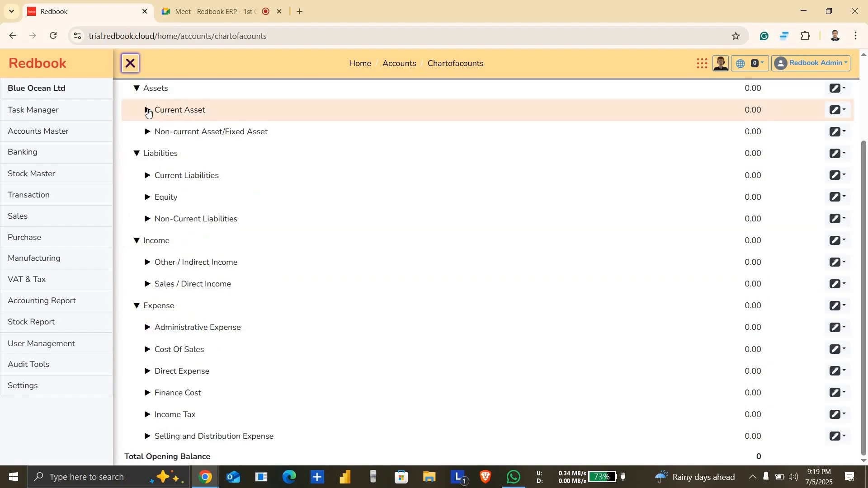
{"action": "left_click", "coordinate": [147, 111]}
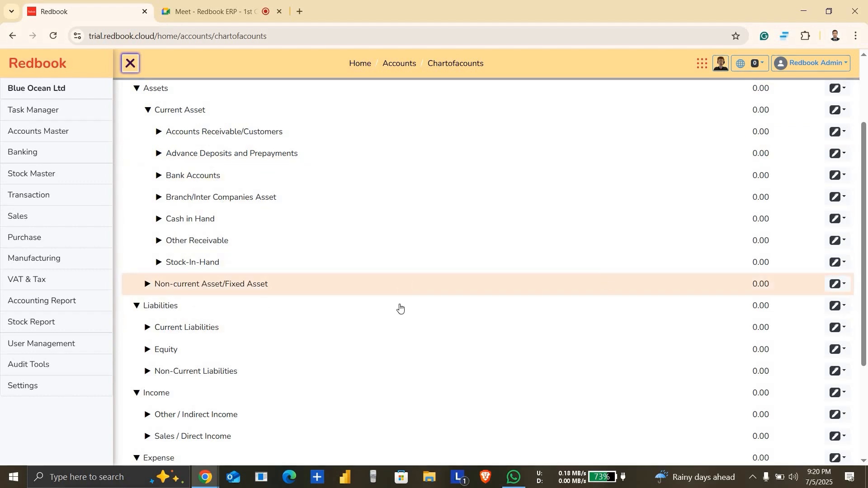
{"action": "left_click", "coordinate": [333, 294]}
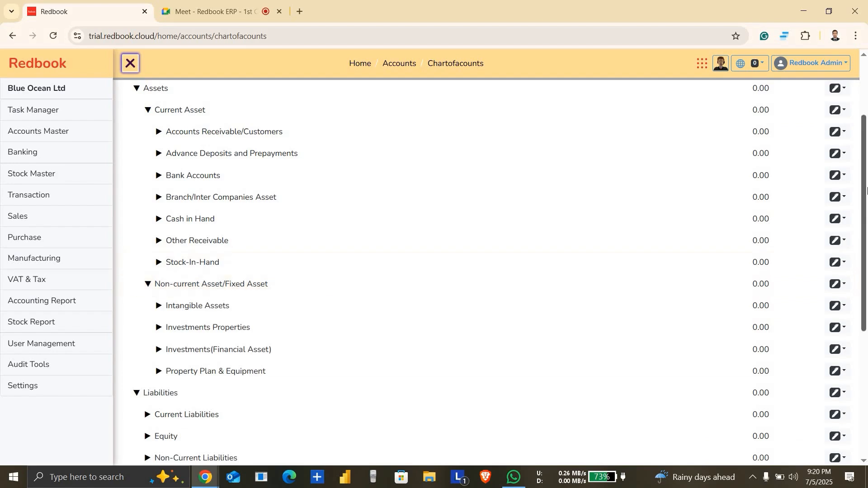
Step: Check the participants' microphones in the Google Meet call and return to the Chart of Accounts in Redbook
{"action": "scroll", "coordinate": [867, 299], "scroll_direction": "down", "scroll_amount": 1}
{"action": "scroll", "coordinate": [867, 298], "scroll_direction": "down", "scroll_amount": 4}
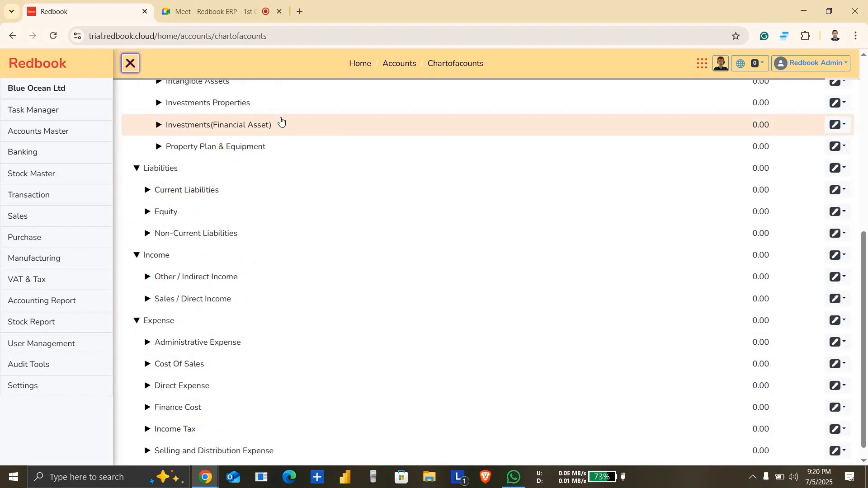
{"action": "left_click", "coordinate": [234, 2]}
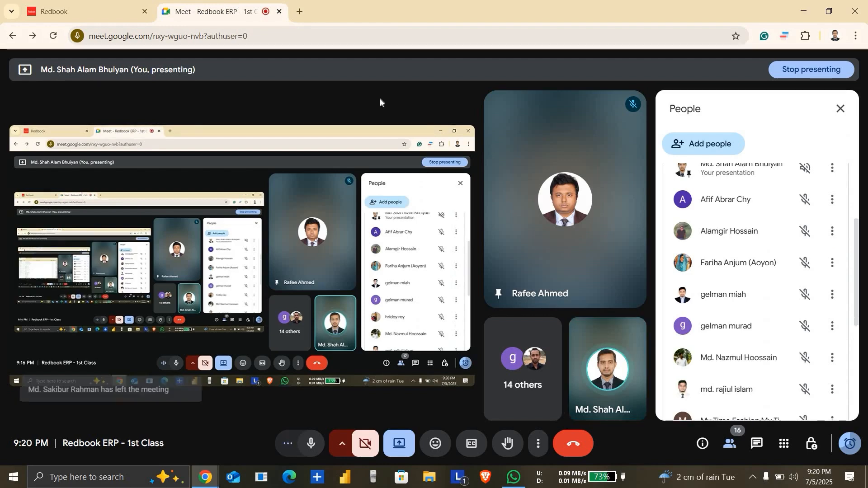
{"action": "left_click", "coordinate": [86, 11]}
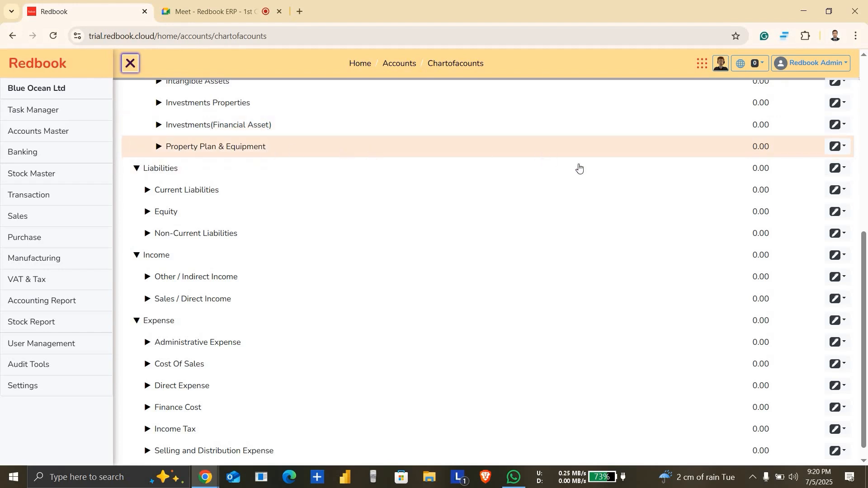
Step: Expand Current Liabilities, Equity and Non-Current Liabilities under Liabilities to show their subgroups
{"action": "scroll", "coordinate": [863, 299], "scroll_direction": "down", "scroll_amount": 1}
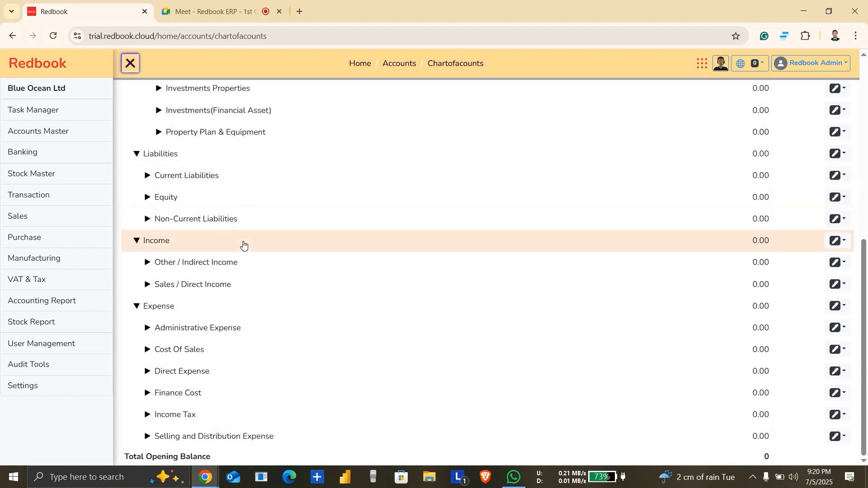
{"action": "left_click", "coordinate": [215, 180]}
{"action": "left_click", "coordinate": [216, 179]}
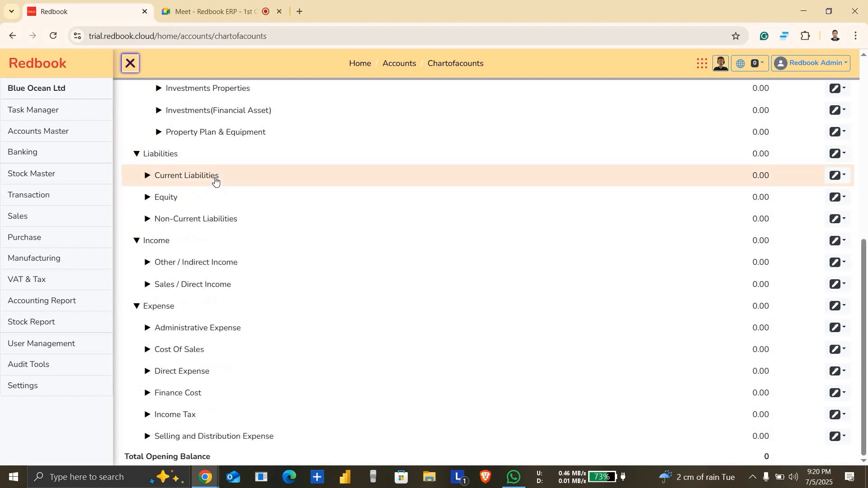
{"action": "left_click", "coordinate": [216, 180]}
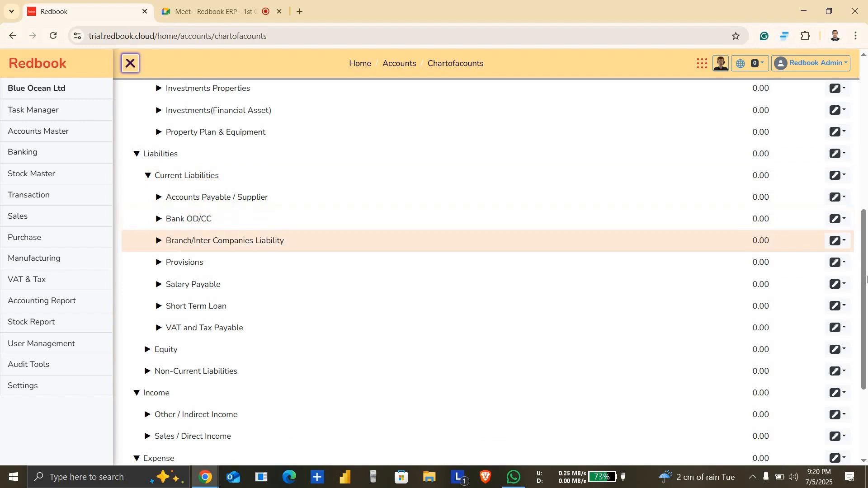
{"action": "left_click_drag", "start_coordinate": [866, 267], "coordinate": [865, 295]}
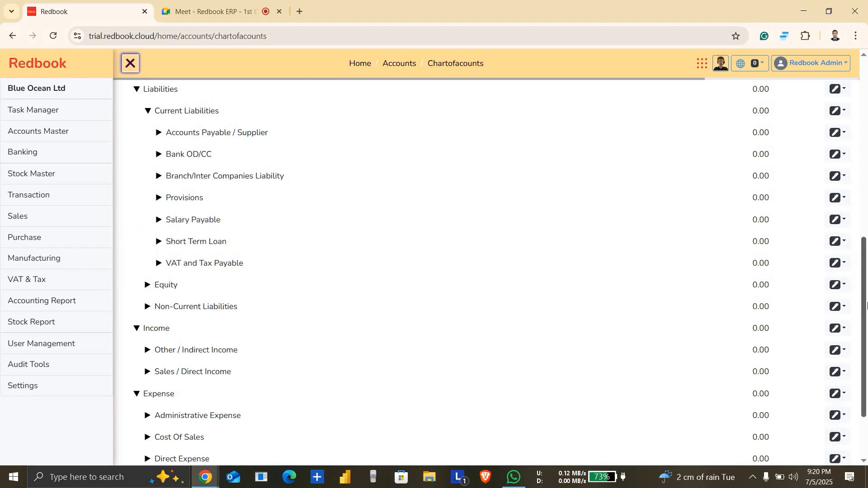
{"action": "scroll", "coordinate": [764, 307], "scroll_direction": "down", "scroll_amount": 2}
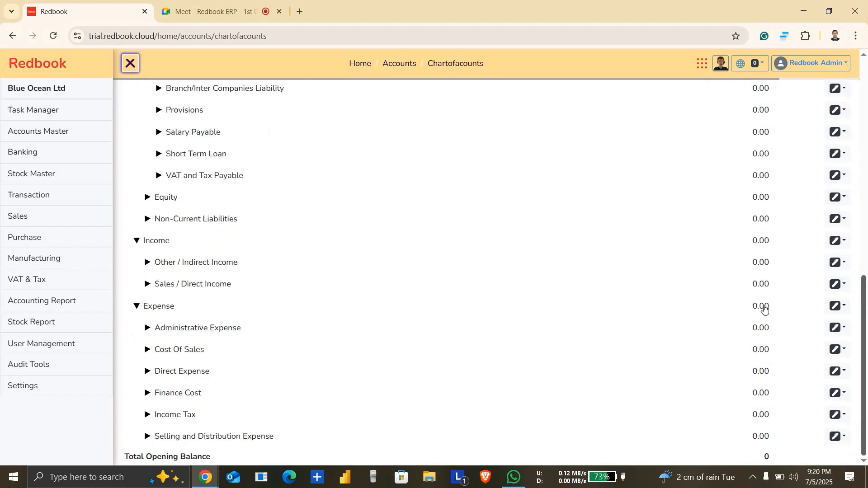
{"action": "left_click", "coordinate": [215, 204]}
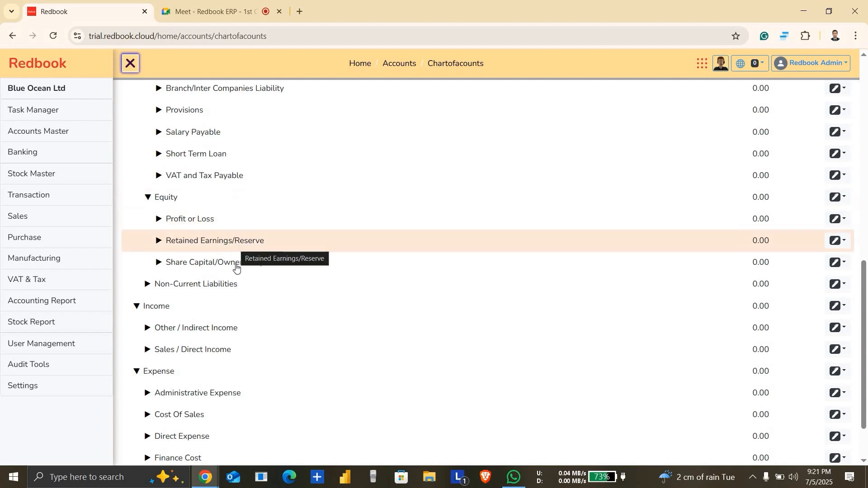
{"action": "left_click", "coordinate": [218, 285]}
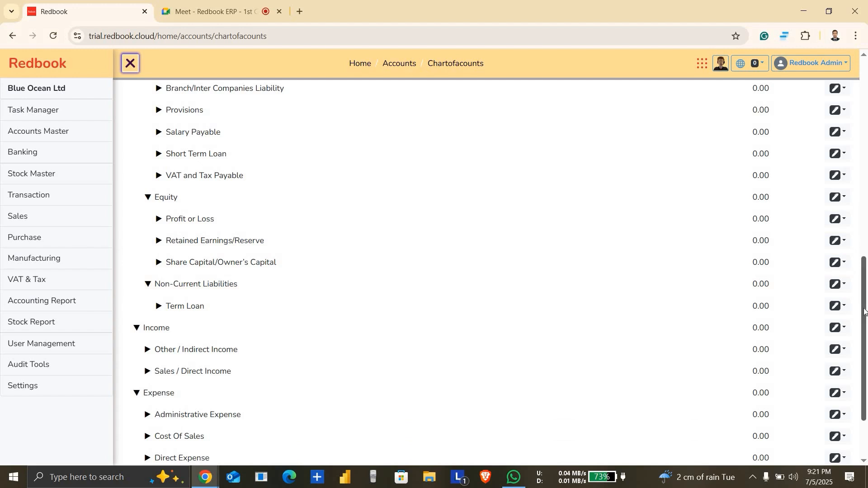
Step: View the accounts under Other / Indirect Income and Sales / Direct Income, collapsing each group again
{"action": "scroll", "coordinate": [867, 379], "scroll_direction": "down", "scroll_amount": 1}
{"action": "scroll", "coordinate": [867, 379], "scroll_direction": "down", "scroll_amount": 2}
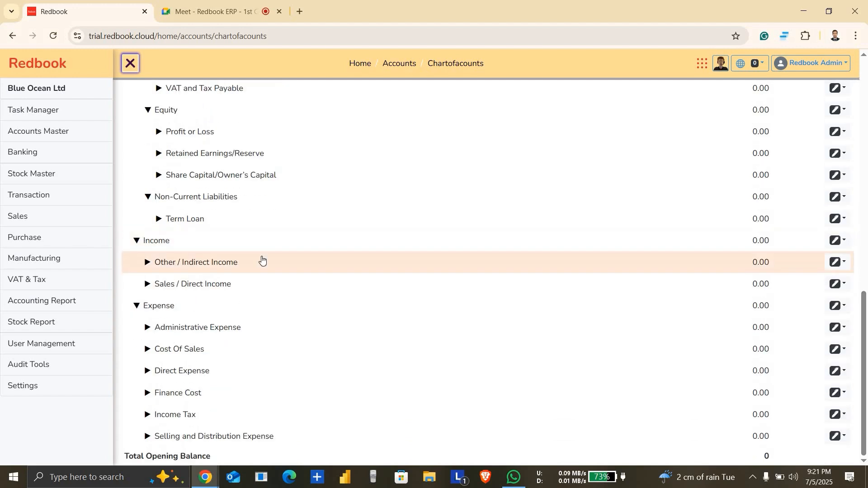
{"action": "left_click", "coordinate": [262, 261]}
{"action": "left_click", "coordinate": [262, 261]}
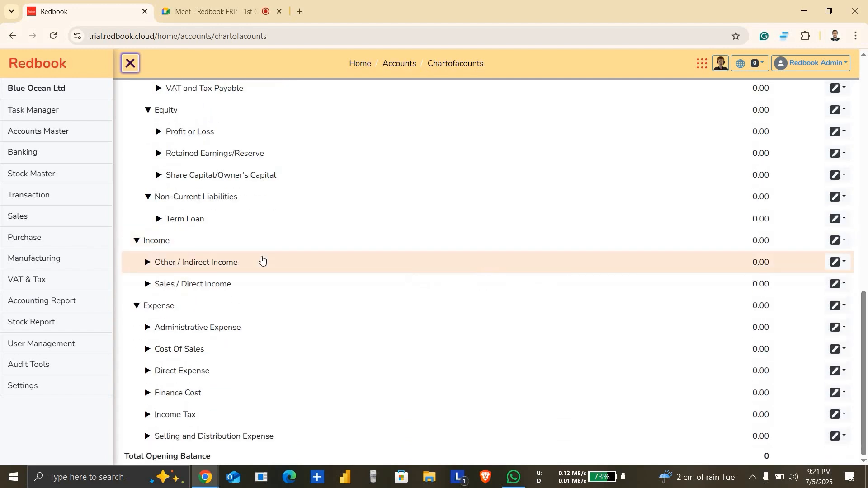
{"action": "left_click", "coordinate": [232, 280]}
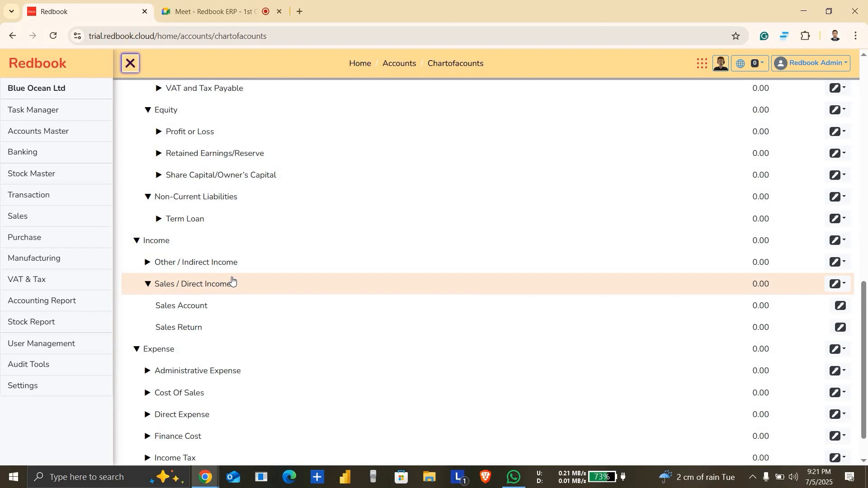
{"action": "left_click", "coordinate": [232, 280]}
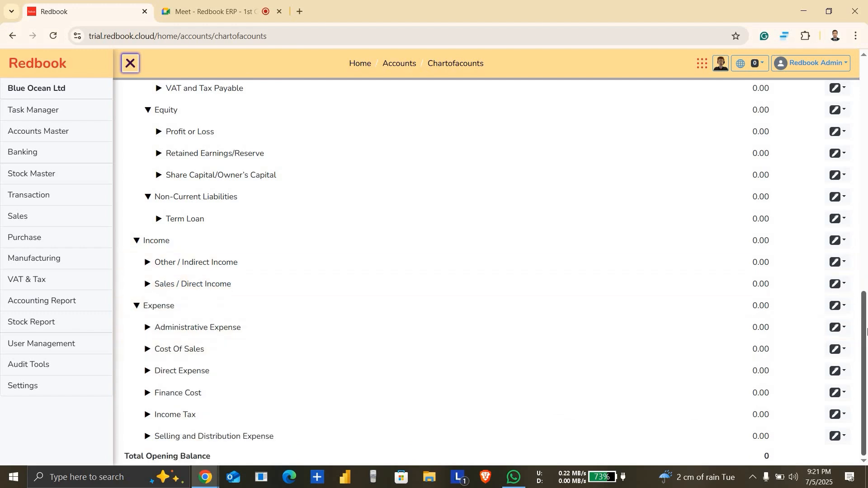
Step: Expand Administrative Expense and Cost Of Sales under Expense to show their subgroups and accounts
{"action": "left_click", "coordinate": [220, 335]}
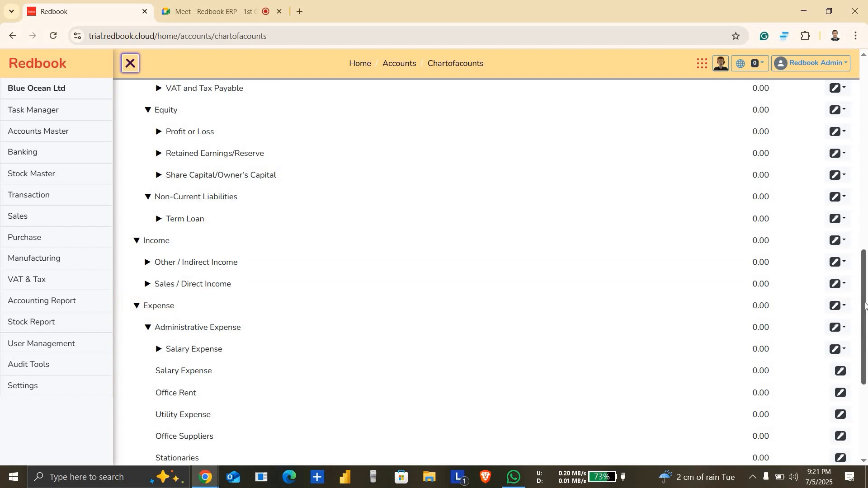
{"action": "left_click_drag", "start_coordinate": [865, 306], "coordinate": [865, 377]}
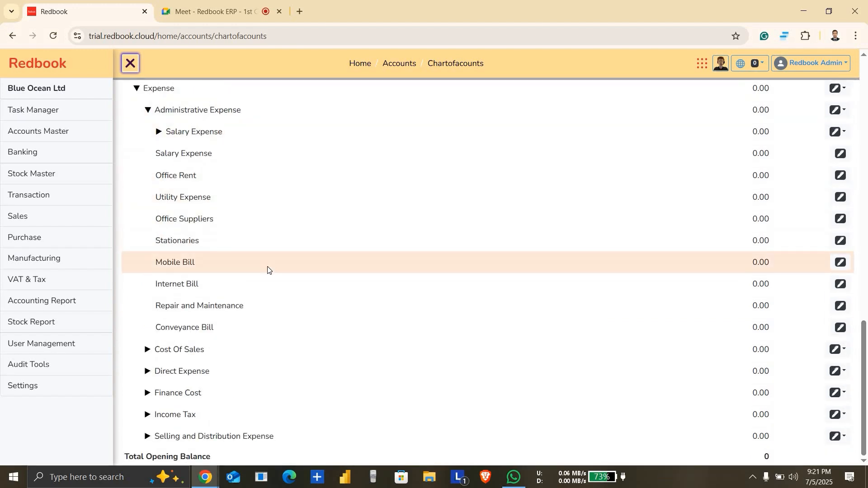
{"action": "left_click", "coordinate": [265, 351]}
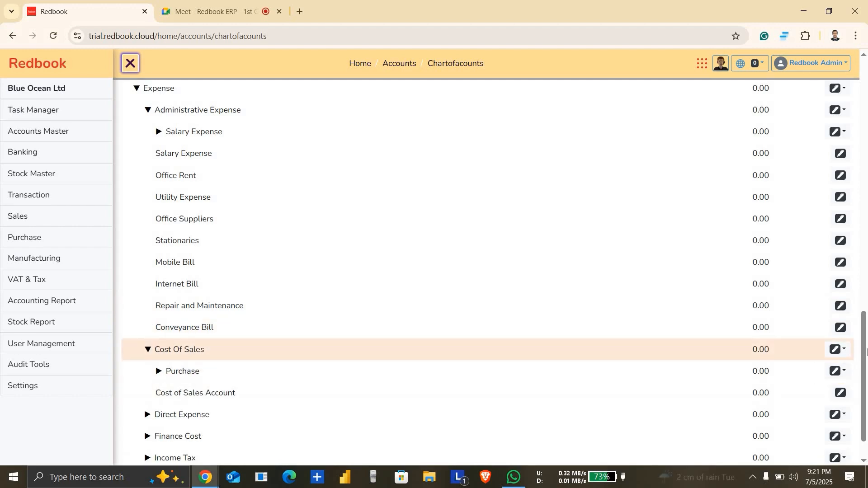
{"action": "scroll", "coordinate": [258, 372], "scroll_direction": "down", "scroll_amount": 1}
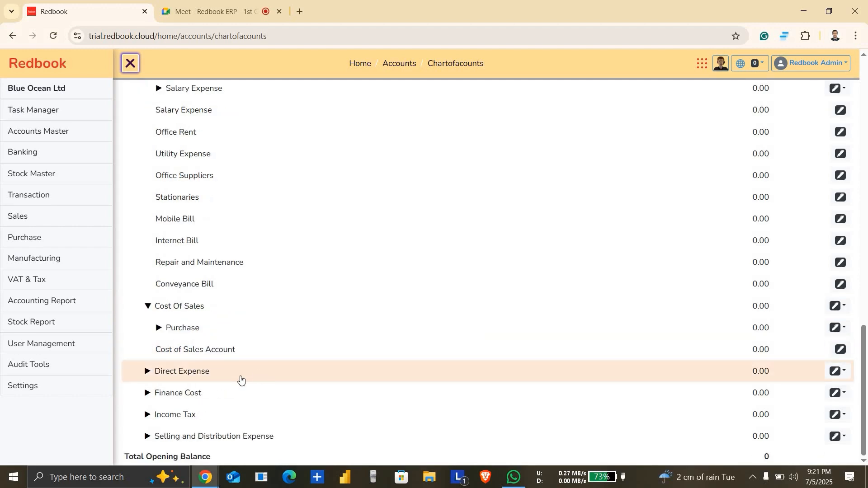
Step: Expand Direct Expense, Finance Cost, Income Tax and Selling and Distribution Expense to show the accounts in each group
{"action": "left_click", "coordinate": [240, 379]}
{"action": "left_click", "coordinate": [202, 413]}
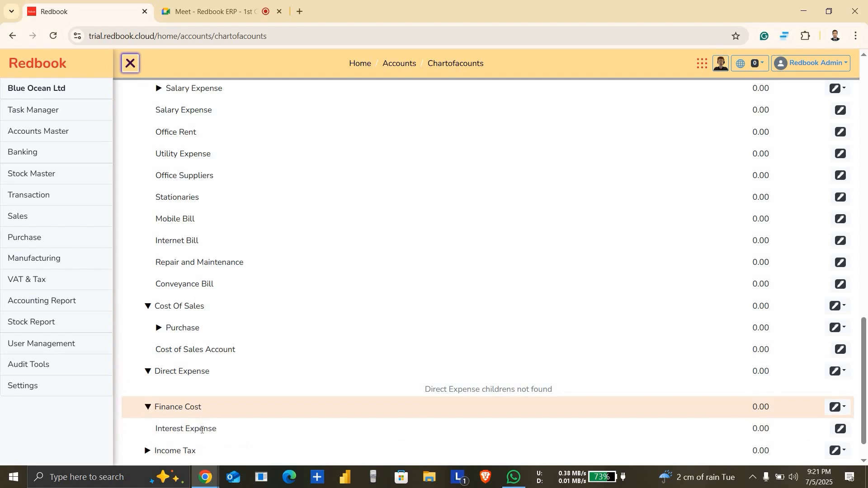
{"action": "left_click", "coordinate": [202, 452]}
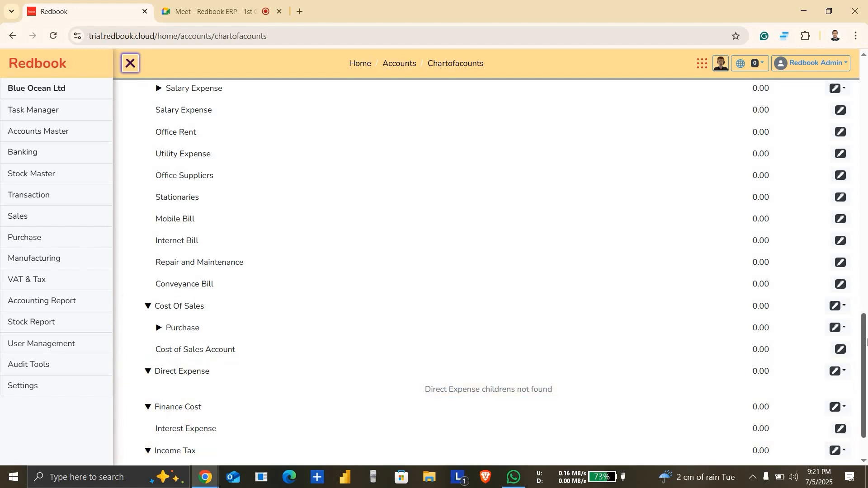
{"action": "left_click_drag", "start_coordinate": [867, 384], "coordinate": [866, 401]}
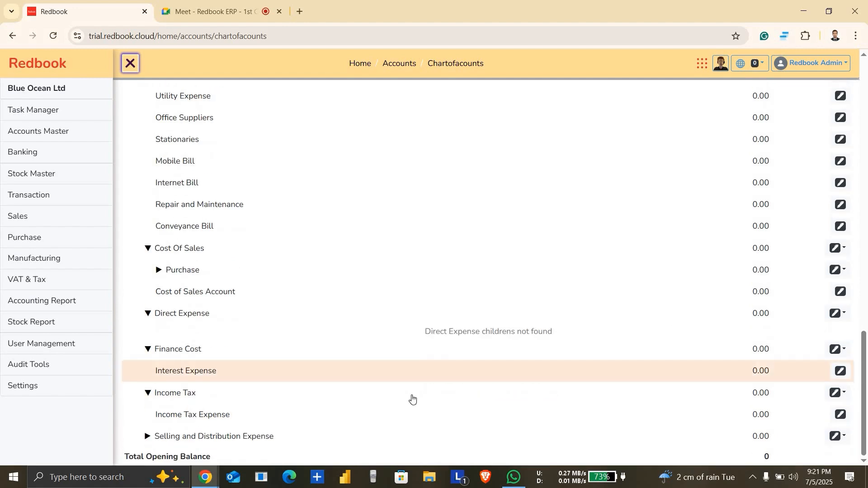
{"action": "left_click", "coordinate": [307, 442]}
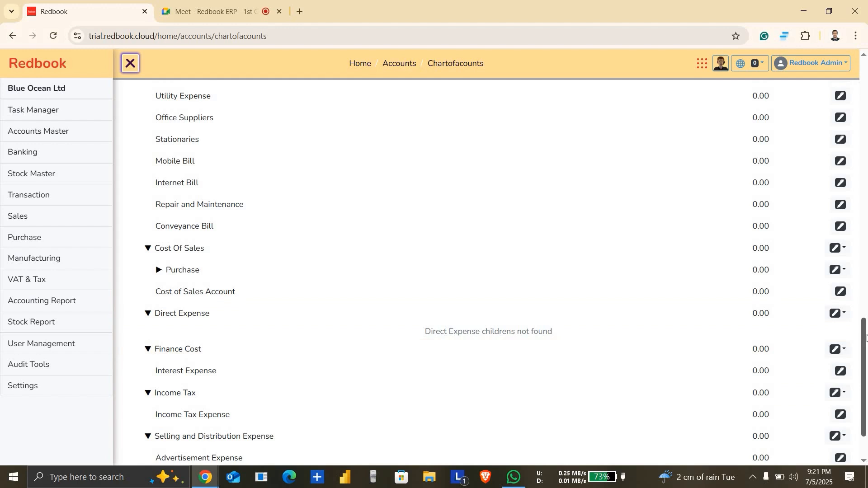
{"action": "scroll", "coordinate": [775, 397], "scroll_direction": "down", "scroll_amount": 3}
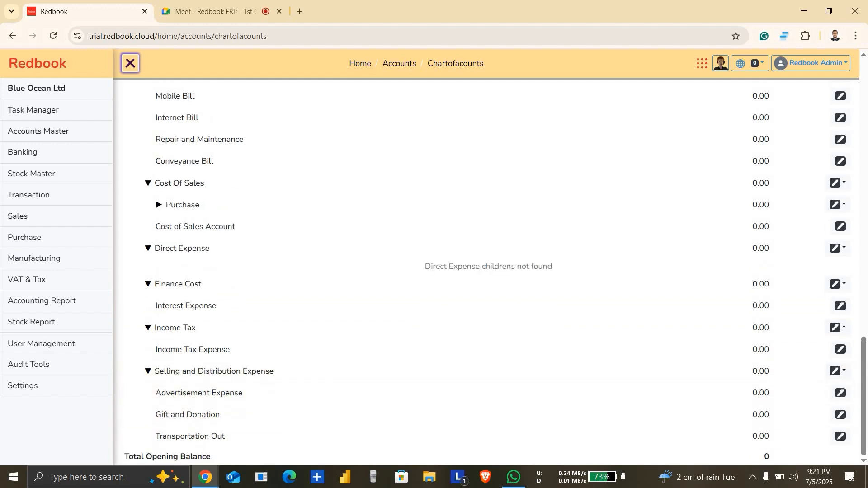
Step: Open the Group / Control Ledger list to view the account groups and their parent groups
{"action": "left_click_drag", "start_coordinate": [864, 376], "coordinate": [865, 21]}
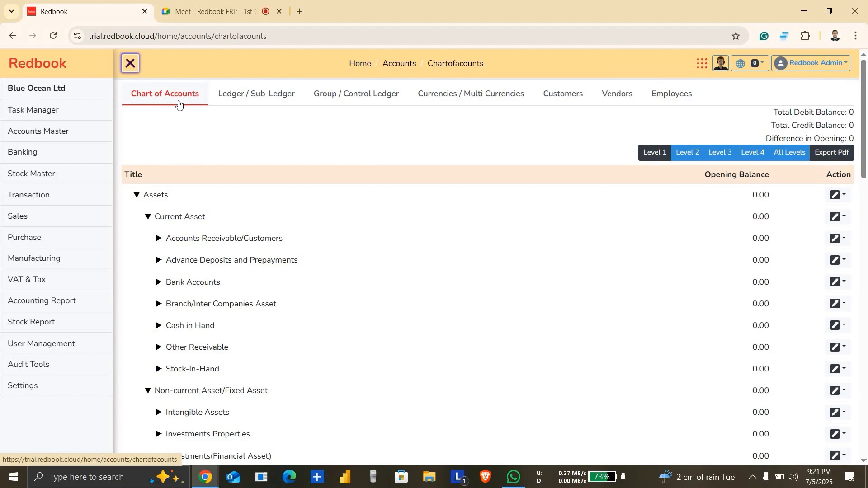
{"action": "left_click", "coordinate": [333, 100]}
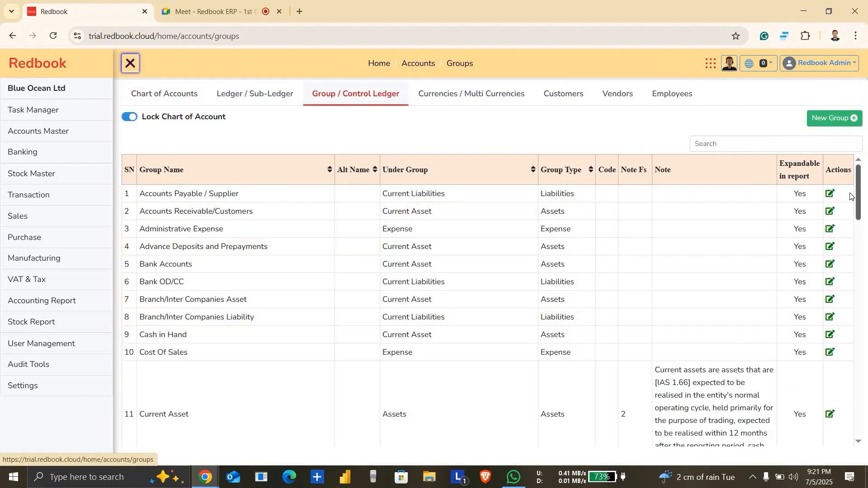
{"action": "left_click_drag", "start_coordinate": [863, 202], "coordinate": [867, 77]}
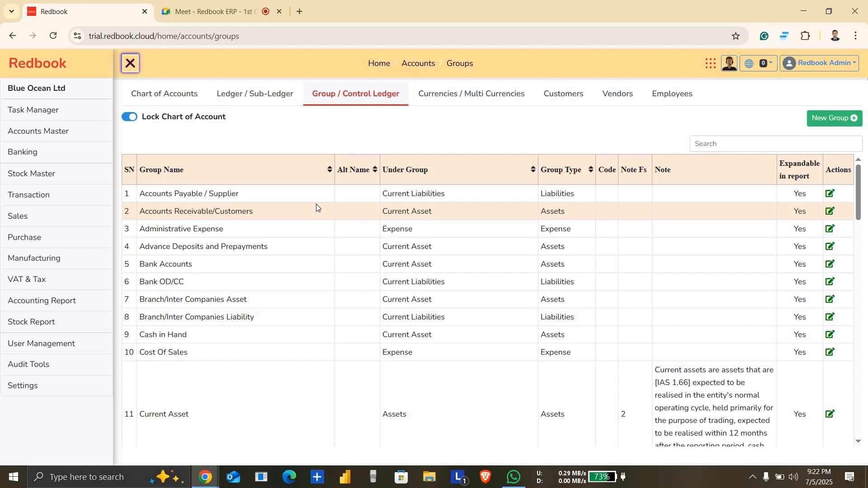
Step: Create a new Microsoft Excel worksheet on the desktop with its default name and open it maximized in Excel
{"action": "left_click", "coordinate": [804, 12]}
{"action": "right_click", "coordinate": [582, 126]}
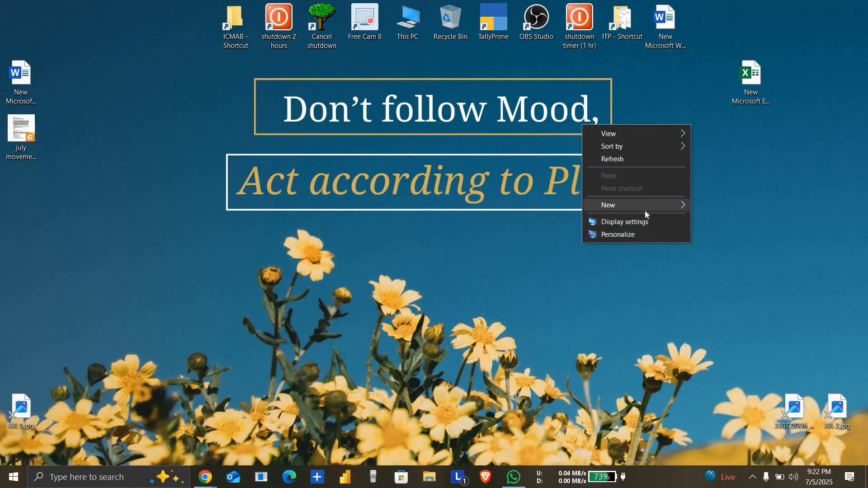
{"action": "left_click", "coordinate": [680, 208]}
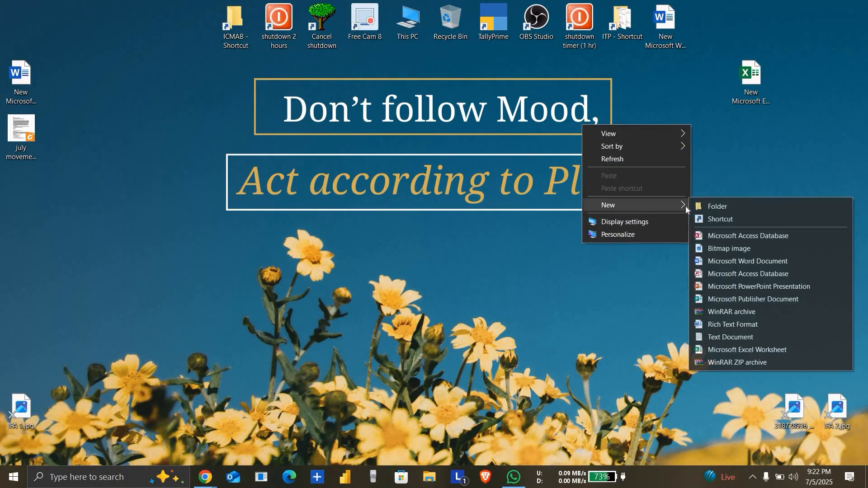
{"action": "left_click", "coordinate": [751, 347]}
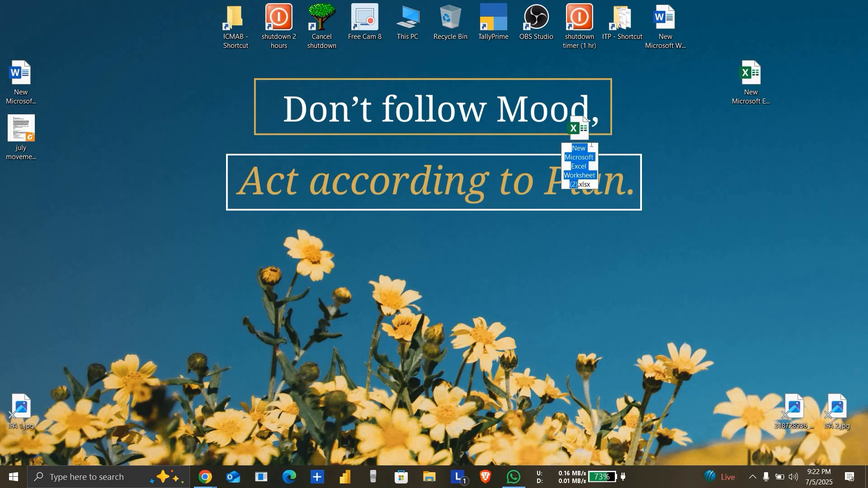
{"action": "key", "text": "Return"}
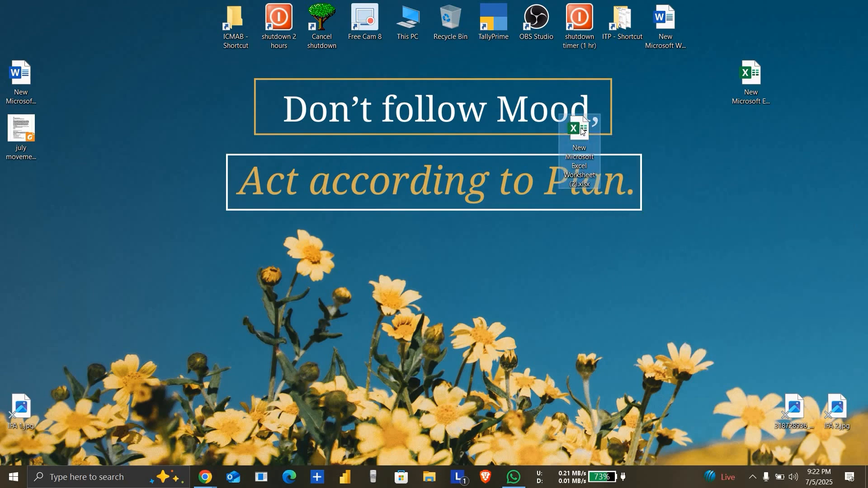
{"action": "double_click", "coordinate": [581, 132]}
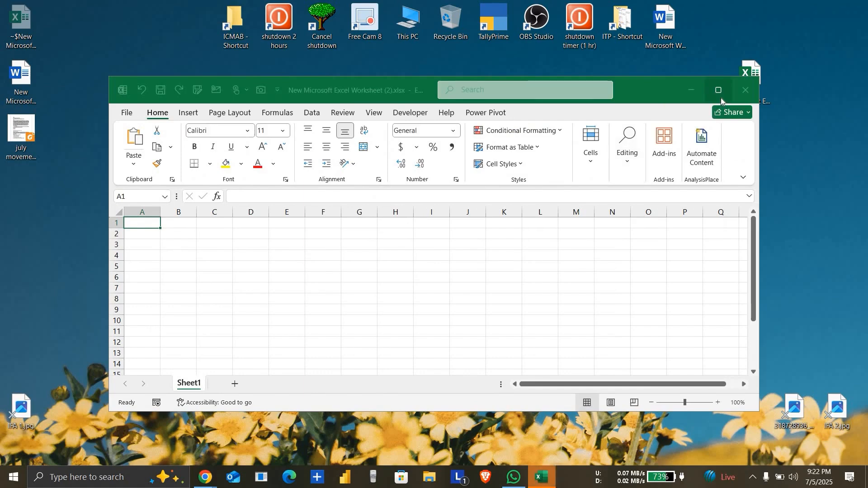
{"action": "left_click", "coordinate": [720, 96]}
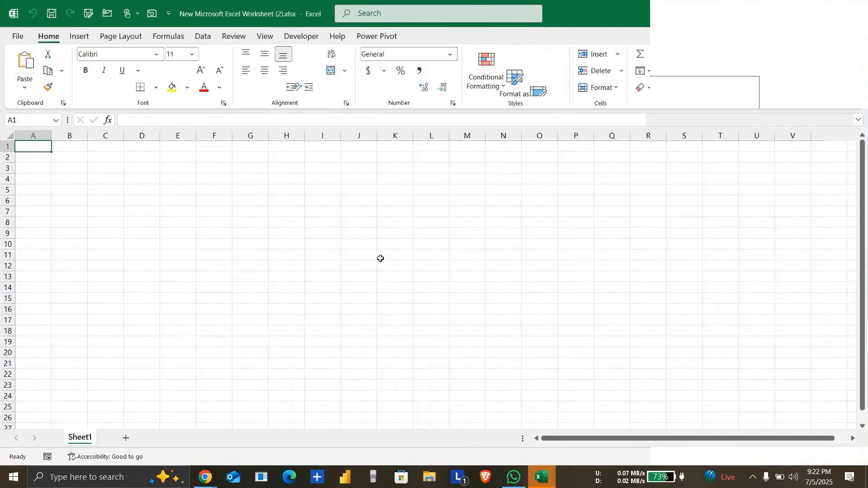
Step: Enter "Current Asset" in cell J6
{"action": "left_click", "coordinate": [356, 203]}
{"action": "type", "text": "Ac"}
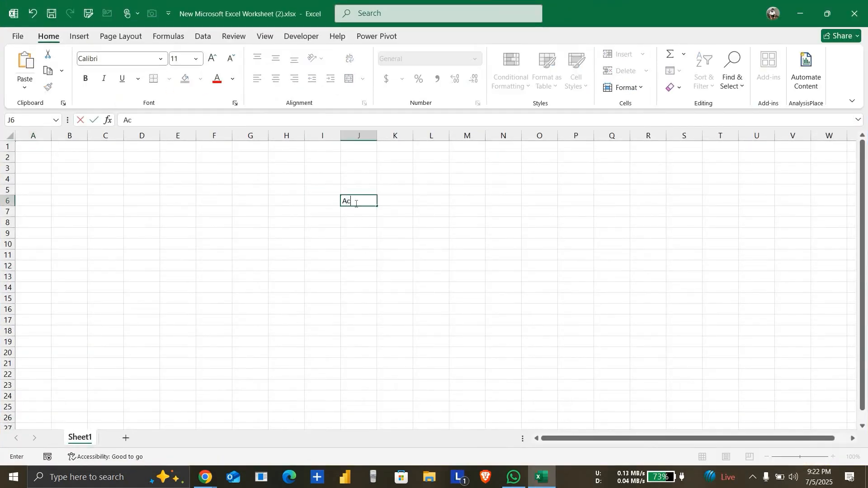
{"action": "type", "text": "count"}
{"action": "key", "text": "BackSpace"}
{"action": "key", "text": "BackSpace"}
{"action": "key", "text": "BackSpace"}
{"action": "key", "text": "BackSpace"}
{"action": "key", "text": "BackSpace"}
{"action": "key", "text": "BackSpace"}
{"action": "type", "text": "Current Asset"}
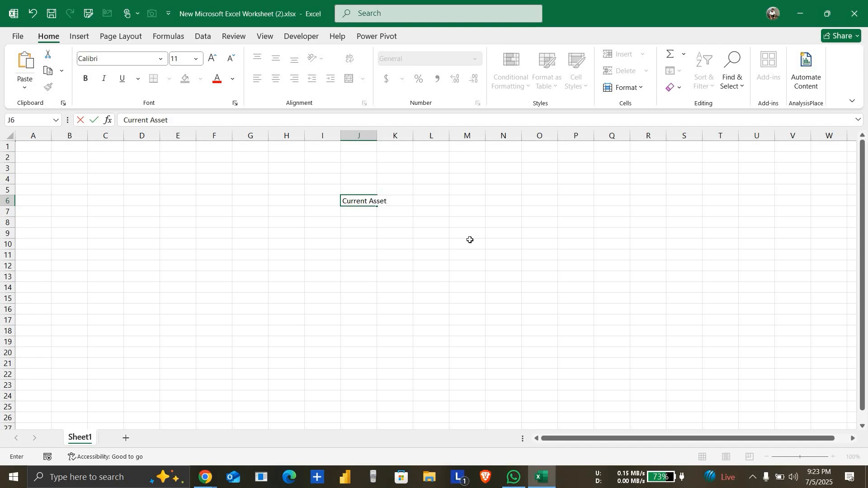
{"action": "left_click", "coordinate": [551, 284]}
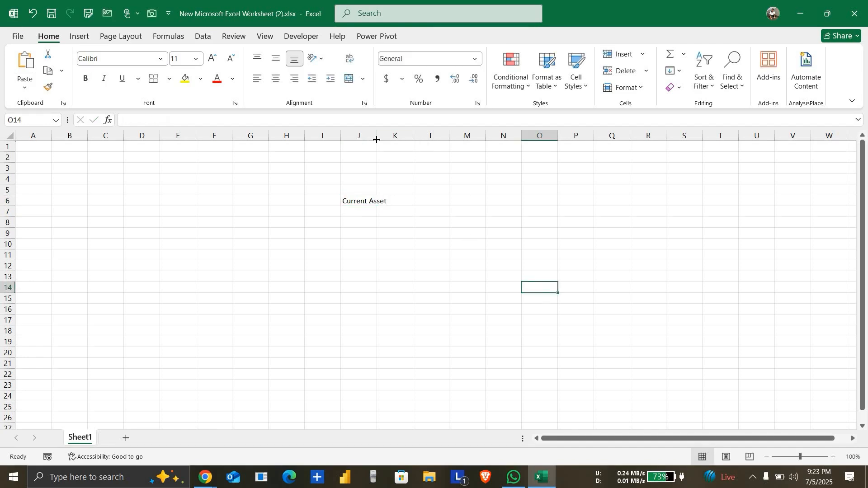
Step: Widen column J to fit its text and enlarge the worksheet display to 191%
{"action": "left_click_drag", "start_coordinate": [377, 137], "coordinate": [520, 222]}
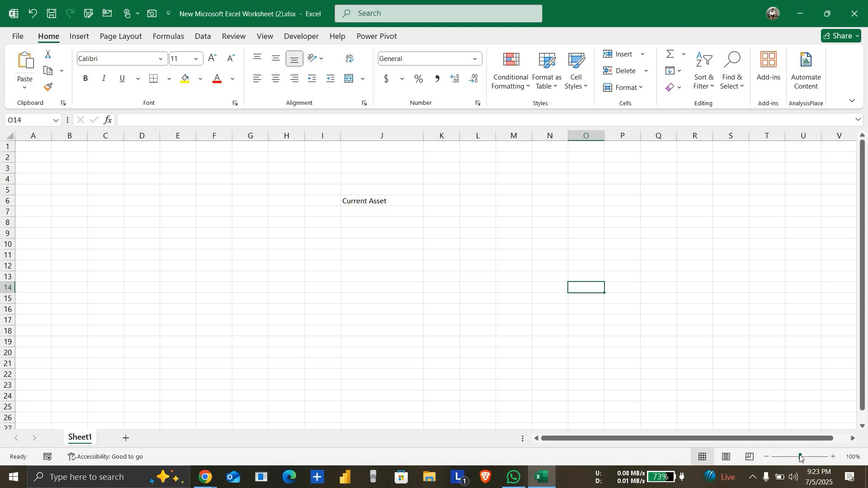
{"action": "left_click_drag", "start_coordinate": [801, 457], "coordinate": [808, 457]}
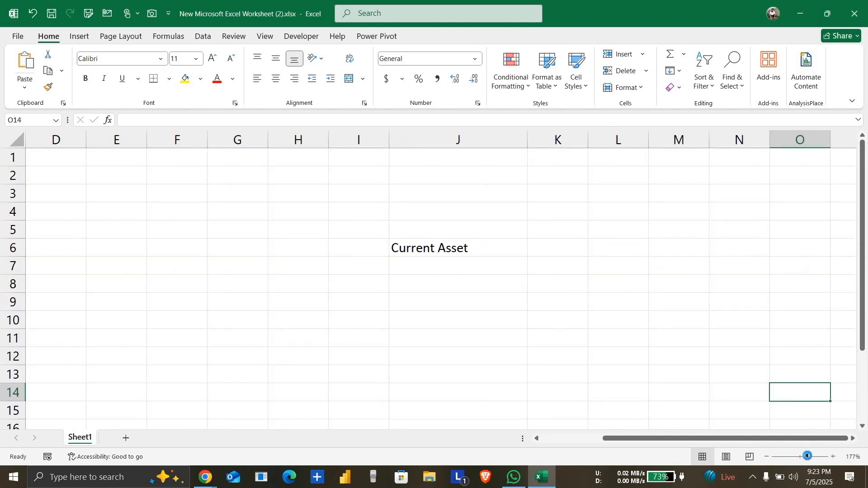
{"action": "scroll", "coordinate": [649, 365], "scroll_direction": "up", "scroll_amount": 2}
{"action": "left_click", "coordinate": [649, 365]}
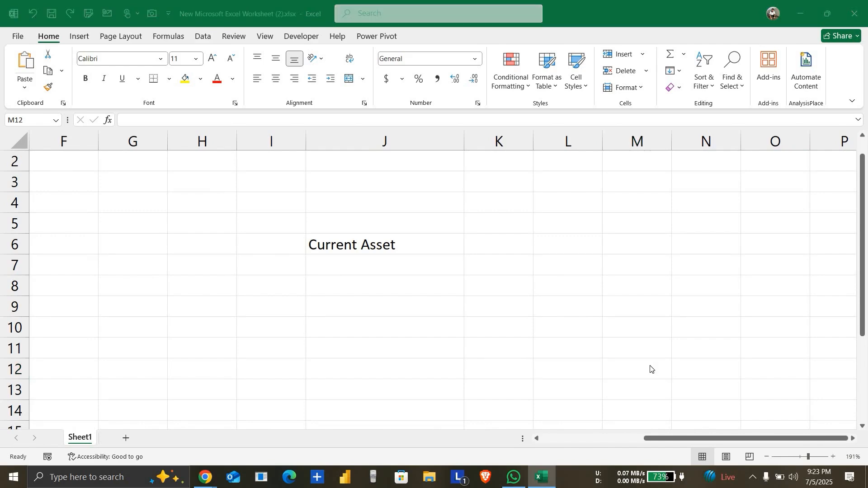
Step: Switch to Redbook in Chrome to check the groups listed under Current Asset, and return to the Excel worksheet
{"action": "left_click", "coordinate": [206, 470]}
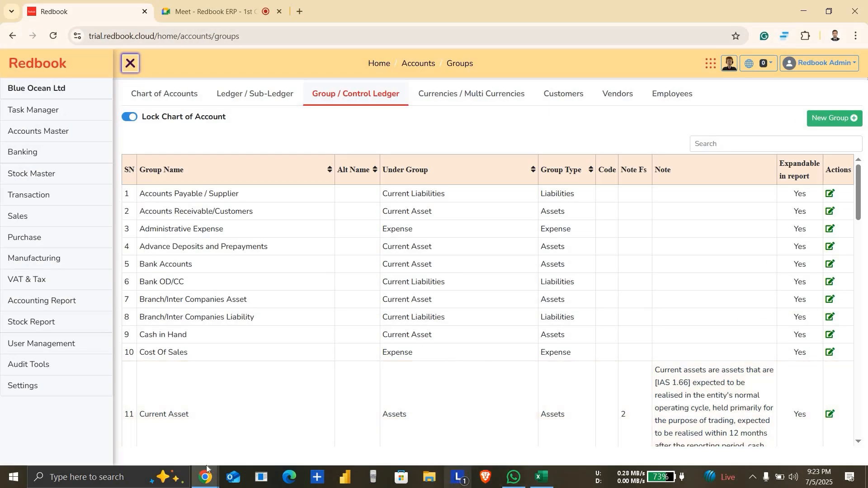
{"action": "mouse_move", "coordinate": [207, 473]}
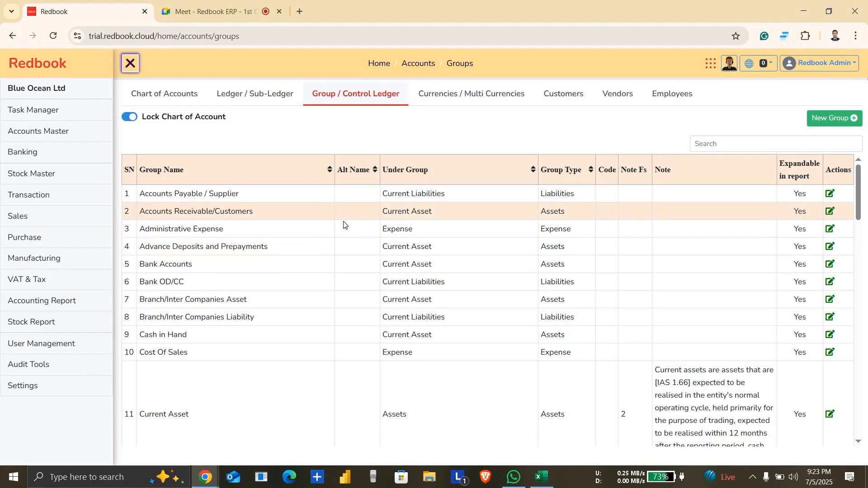
{"action": "key", "text": "alt+Tab"}
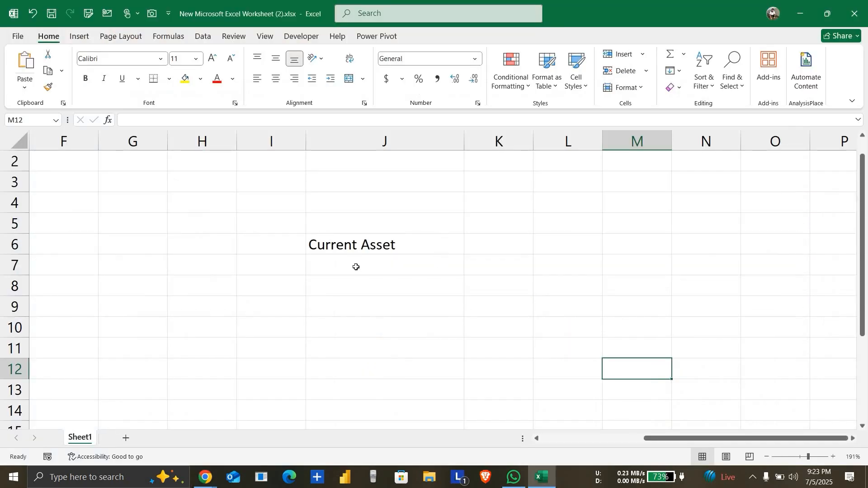
Step: Enter "Account Receivable" in cell J7 below Current Asset
{"action": "left_click", "coordinate": [357, 269]}
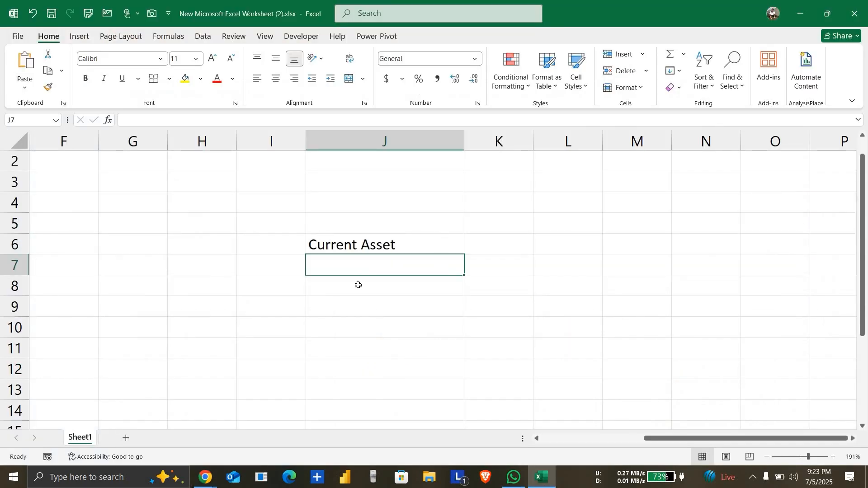
{"action": "left_click", "coordinate": [358, 285]}
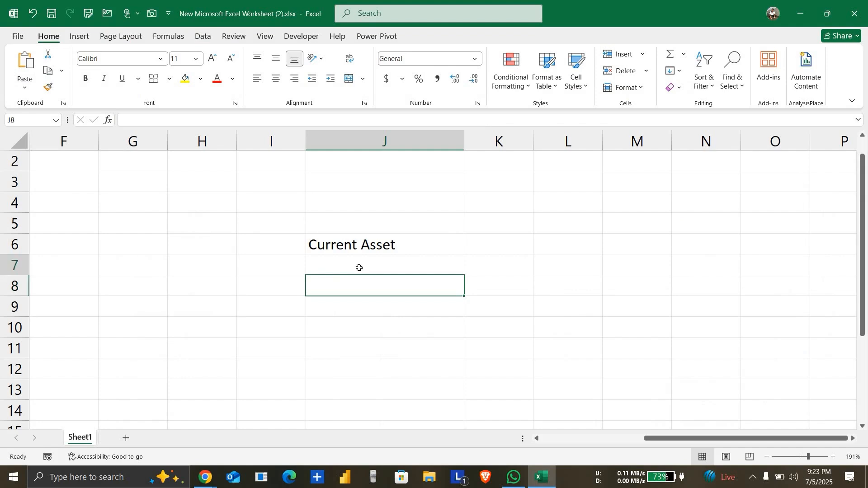
{"action": "left_click", "coordinate": [359, 268]}
{"action": "type", "text": "Ac"}
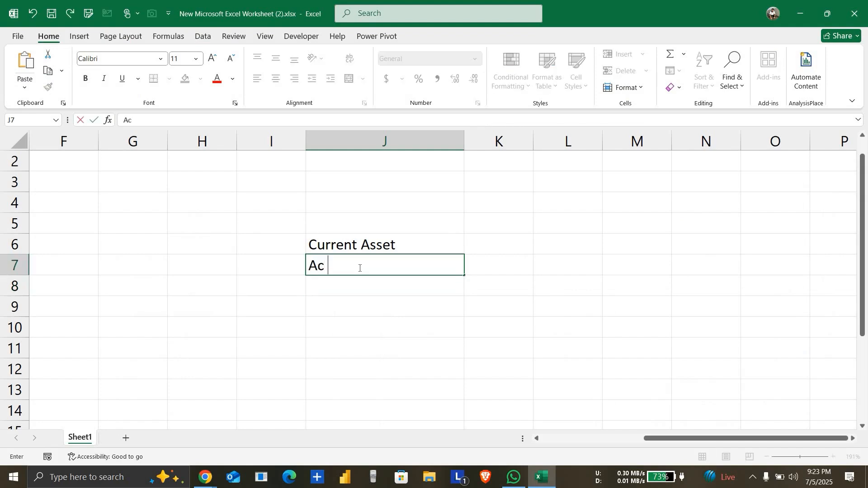
{"action": "type", "text": "count Receivable"}
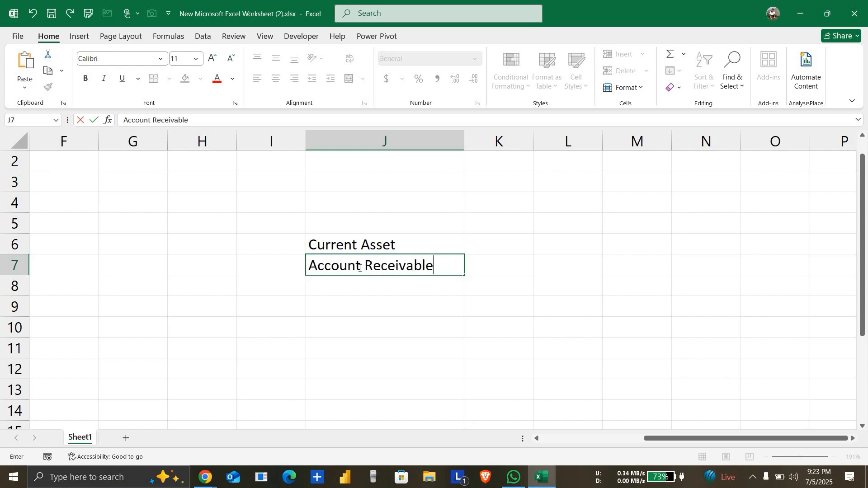
{"action": "key", "text": "Return"}
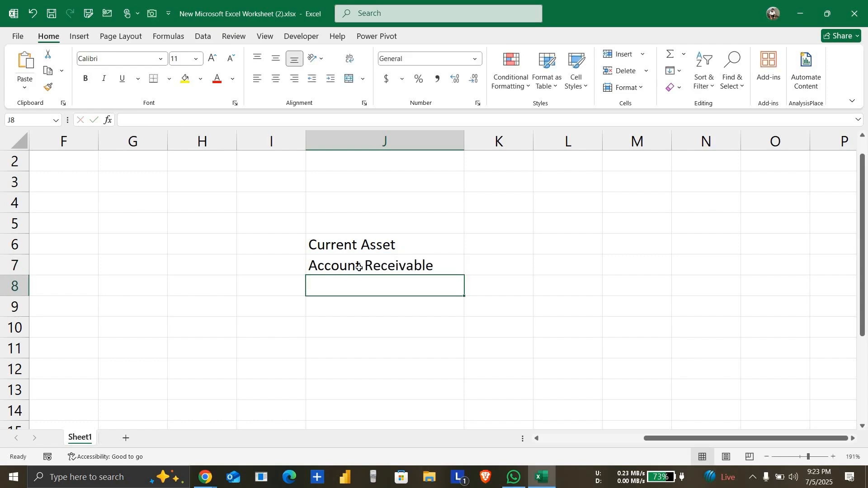
Step: Enter "Under" in cell K7 beside Account Receivable
{"action": "left_click", "coordinate": [487, 270]}
{"action": "type", "text": "Under"}
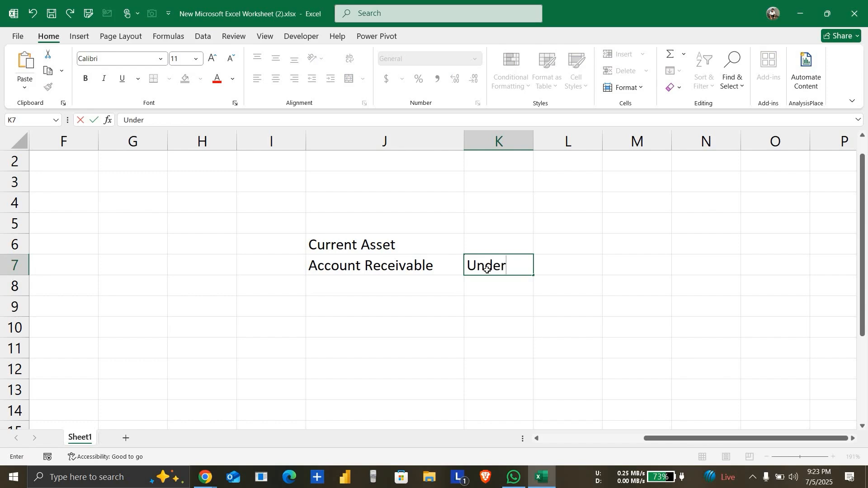
{"action": "key", "text": "Return"}
{"action": "left_click", "coordinate": [408, 252]}
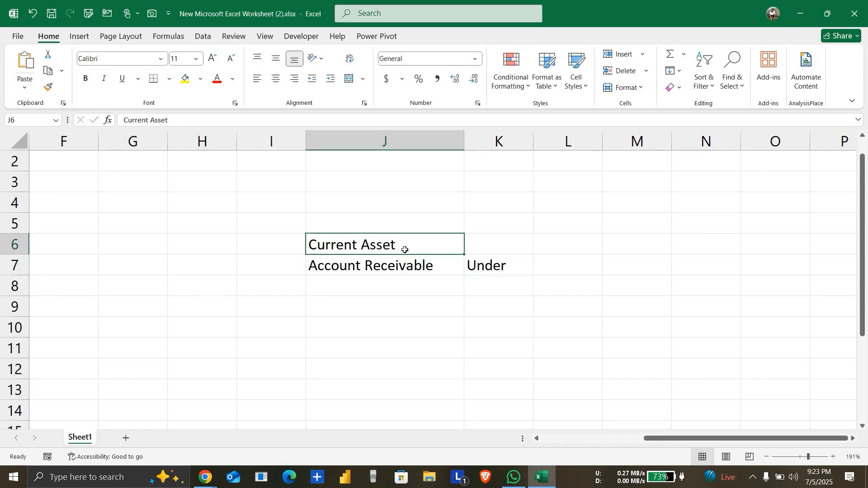
{"action": "left_click", "coordinate": [433, 290]}
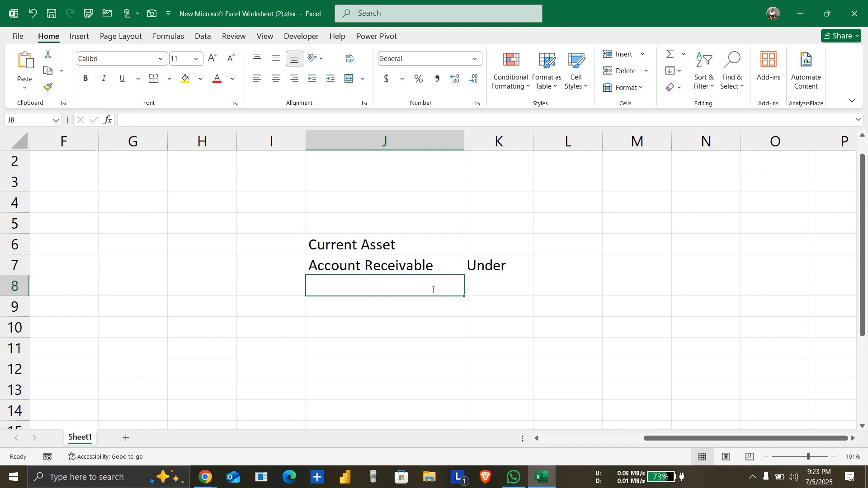
Step: Enter "Division wise Receivable" in cell J8 below Account Receivable
{"action": "type", "text": "De"}
{"action": "type", "text": "iv"}
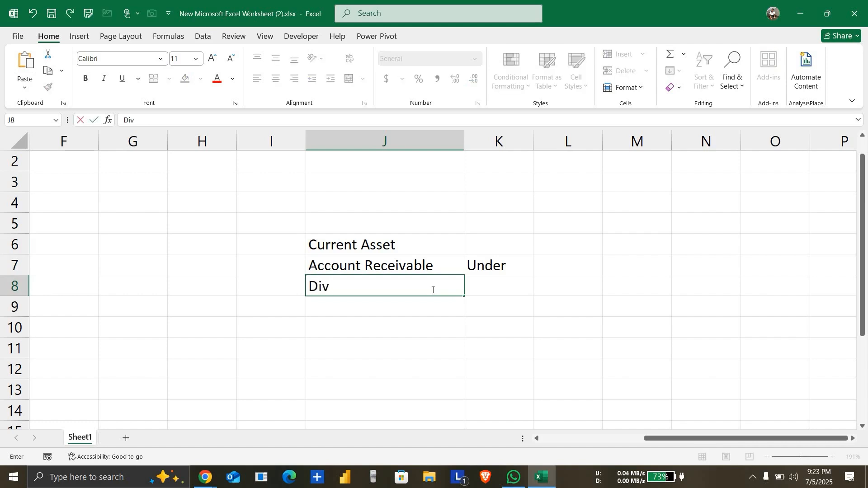
{"action": "type", "text": "ision wie"}
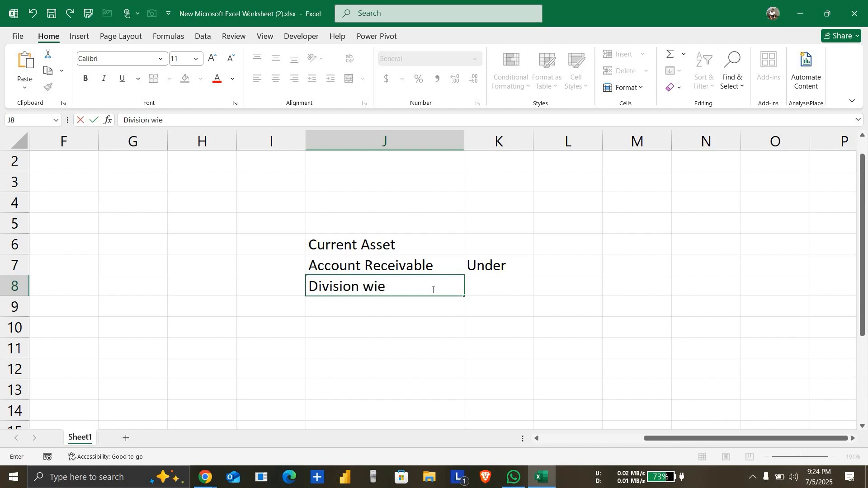
{"action": "key", "text": "BackSpace"}
{"action": "key", "text": "BackSpace"}
{"action": "type", "text": "ise Receiv"}
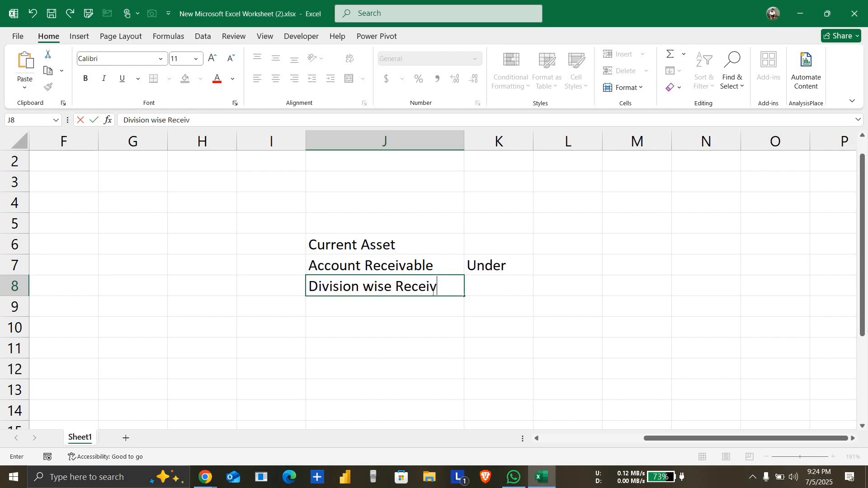
{"action": "key", "text": "BackSpace"}
{"action": "type", "text": "b"}
{"action": "key", "text": "BackSpace"}
{"action": "type", "text": "vable"}
{"action": "key", "text": "Return"}
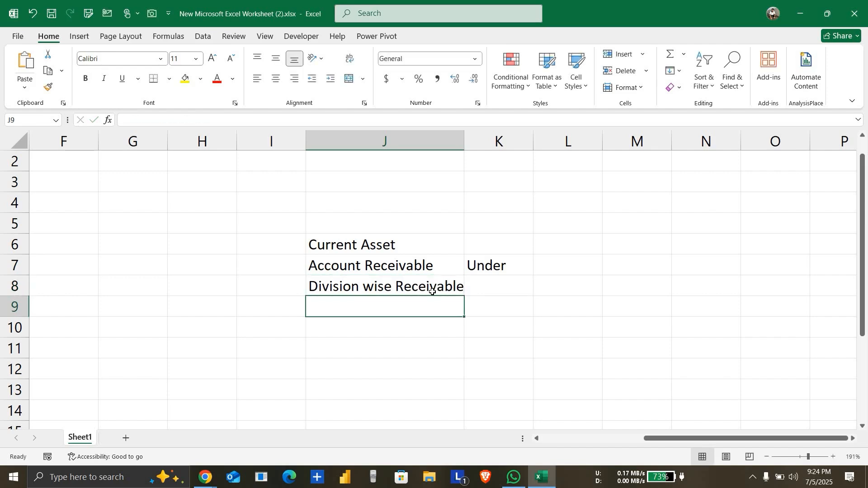
Step: Enter "Thana Wise Receivable" in cell J9 and "Customer" in cell J10
{"action": "type", "text": "U"}
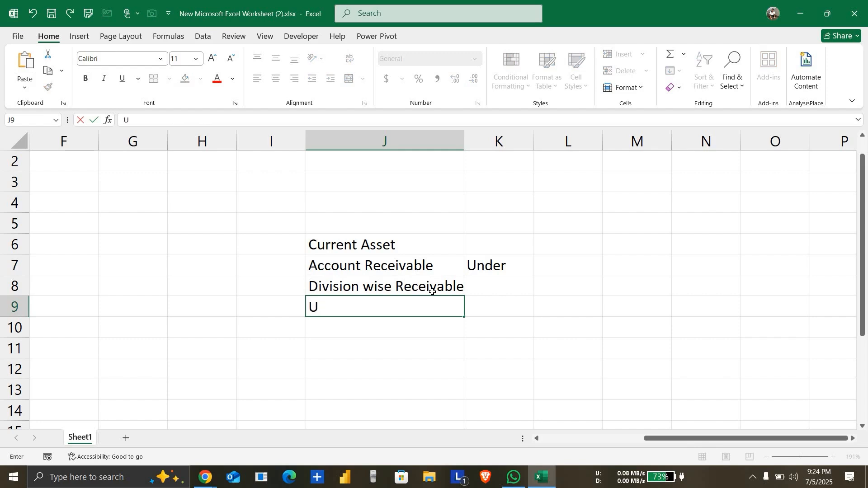
{"action": "key", "text": "BackSpace"}
{"action": "type", "text": "Thana"}
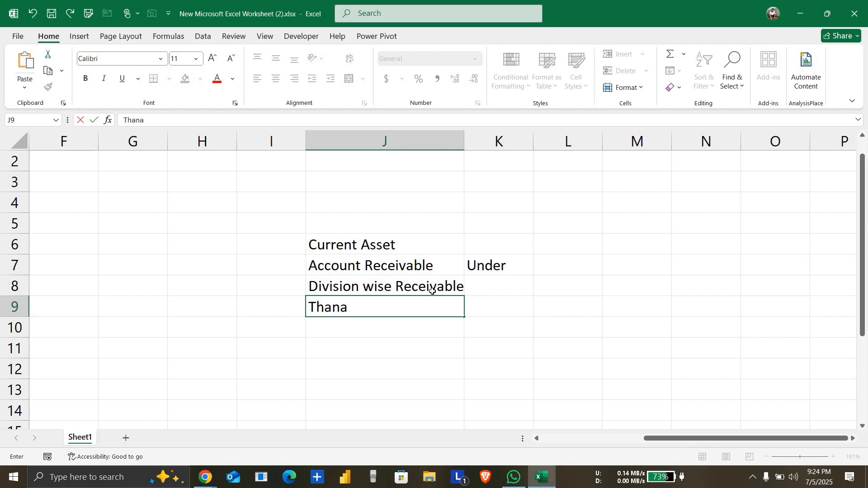
{"action": "type", "text": " Wise REce"}
{"action": "key", "text": "BackSpace"}
{"action": "key", "text": "BackSpace"}
{"action": "key", "text": "BackSpace"}
{"action": "type", "text": "ece"}
{"action": "key", "text": "BackSpace"}
{"action": "key", "text": "BackSpace"}
{"action": "key", "text": "BackSpace"}
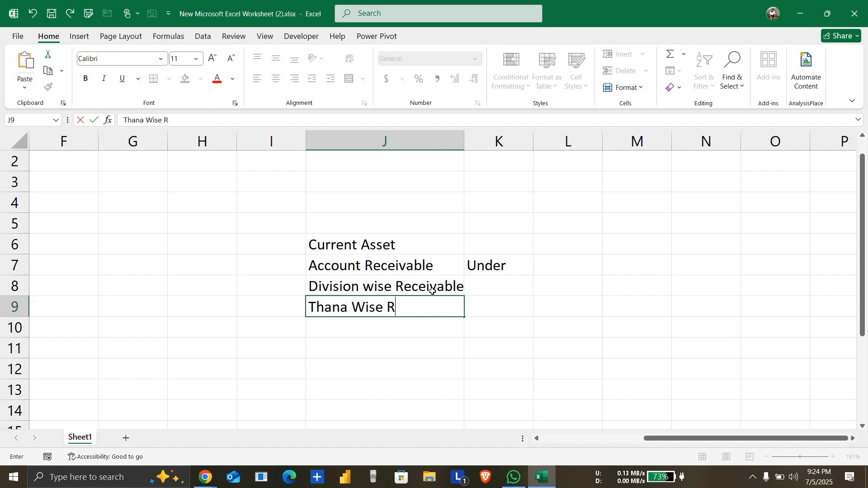
{"action": "type", "text": "eceivable"}
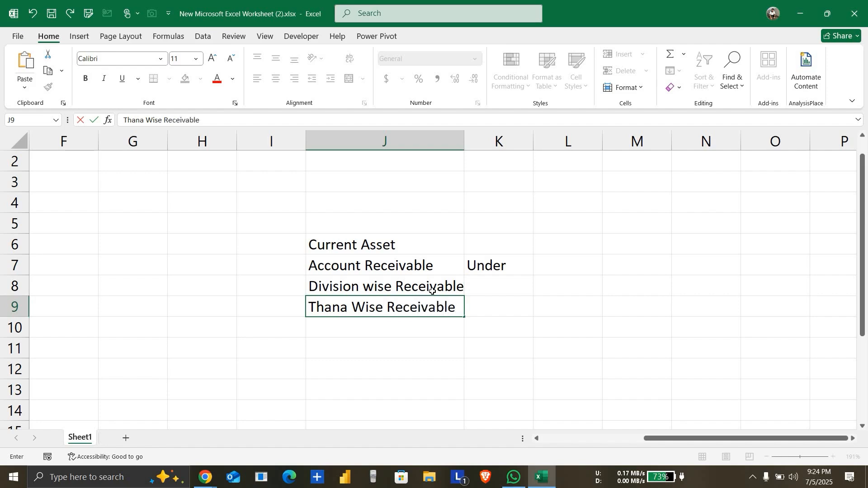
{"action": "key", "text": "Return"}
{"action": "type", "text": "C"}
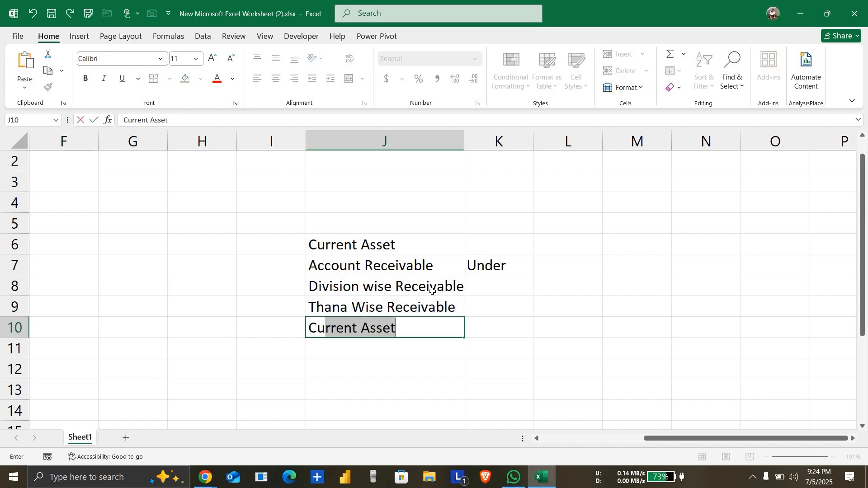
{"action": "type", "text": "ustomer"}
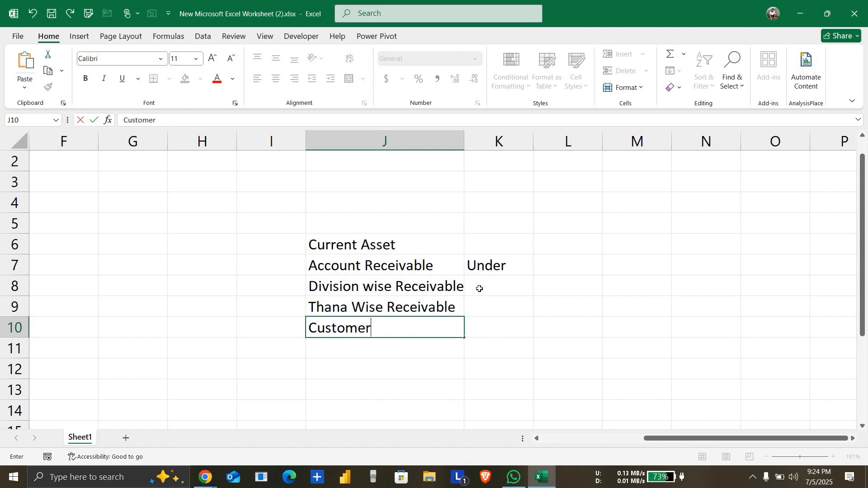
Step: Copy "Under" from K7 down into cells K8, K9 and K10
{"action": "left_click", "coordinate": [491, 288]}
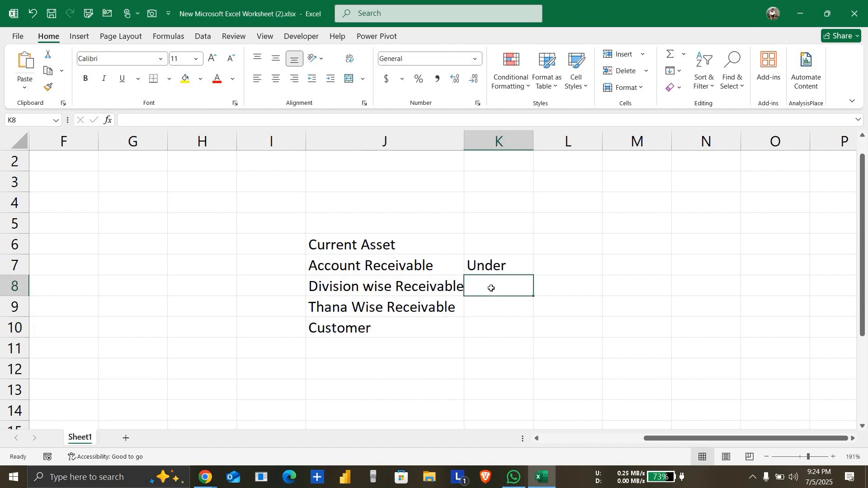
{"action": "key", "text": "ctrl+d"}
{"action": "left_click", "coordinate": [494, 305]}
{"action": "key", "text": "ctrl+d"}
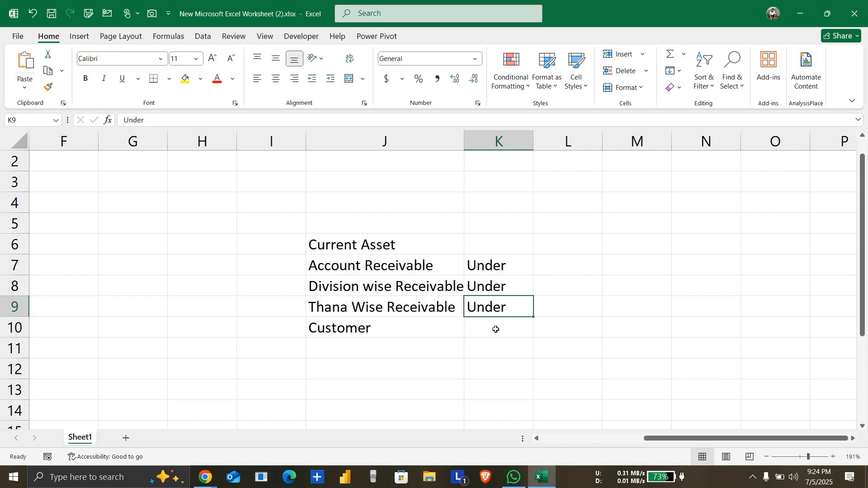
{"action": "left_click", "coordinate": [496, 330]}
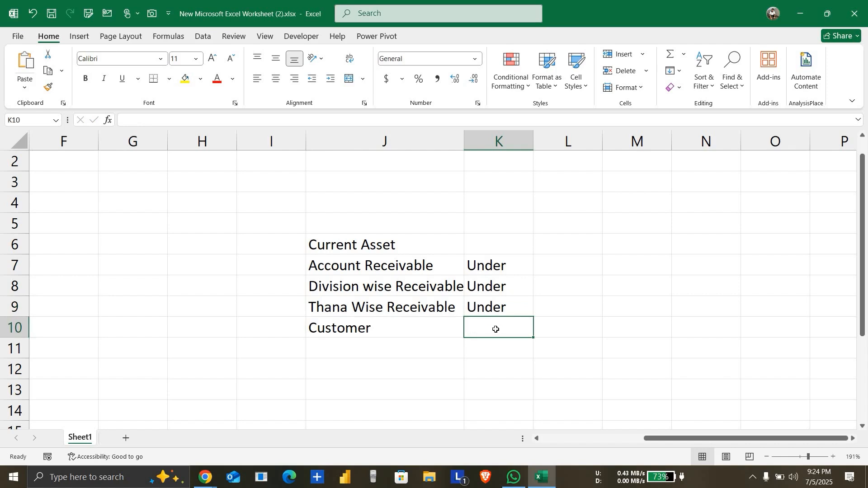
{"action": "key", "text": "ctrl+d"}
{"action": "left_click", "coordinate": [595, 312]}
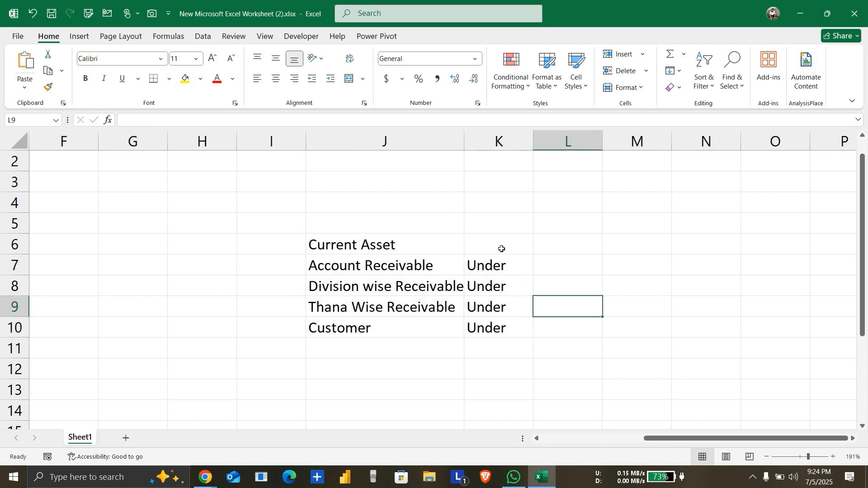
Step: Centre the Current Asset heading in J6 horizontally and vertically and give the cell a yellow fill
{"action": "left_click", "coordinate": [293, 237]}
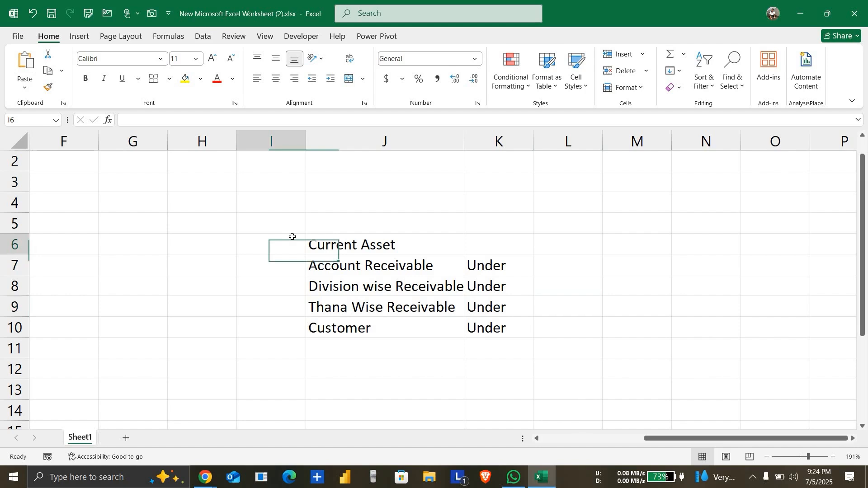
{"action": "left_click", "coordinate": [326, 242]}
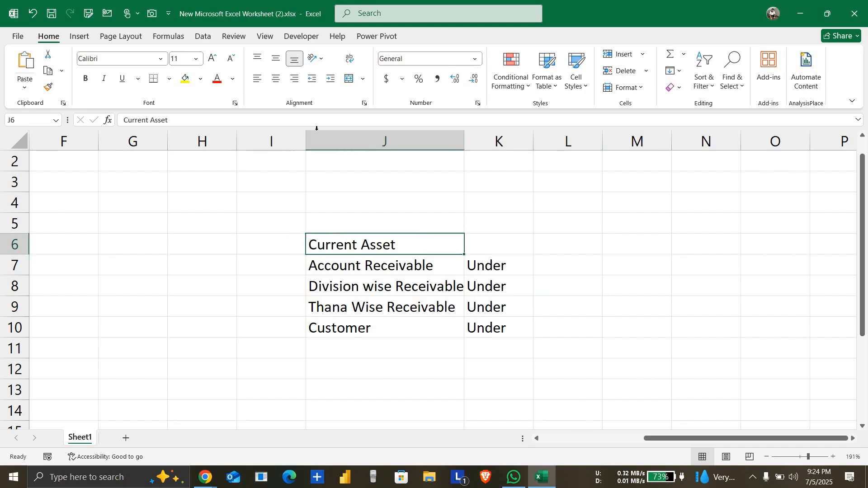
{"action": "left_click", "coordinate": [276, 79]}
{"action": "left_click", "coordinate": [276, 59]}
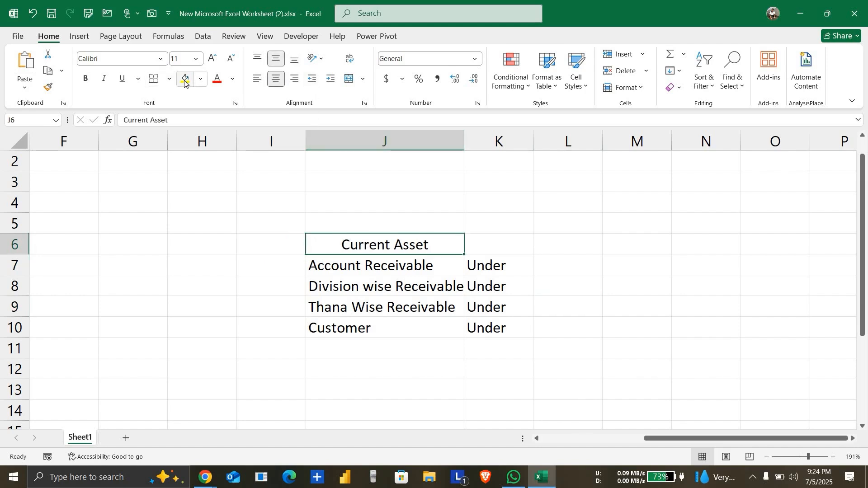
{"action": "left_click", "coordinate": [186, 80]}
{"action": "left_click", "coordinate": [551, 253]}
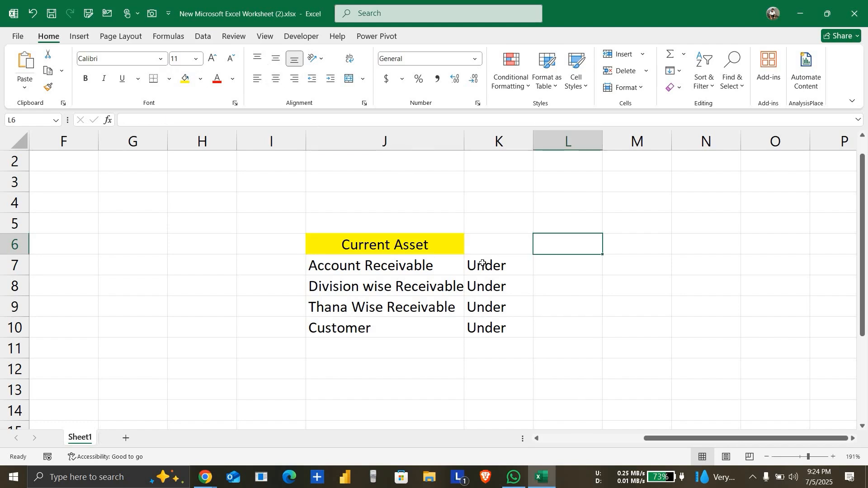
Step: Label the three receivable rows "Group" in cells I7 to I9 and the Customer row "Ledger" in I10
{"action": "left_click", "coordinate": [431, 271]}
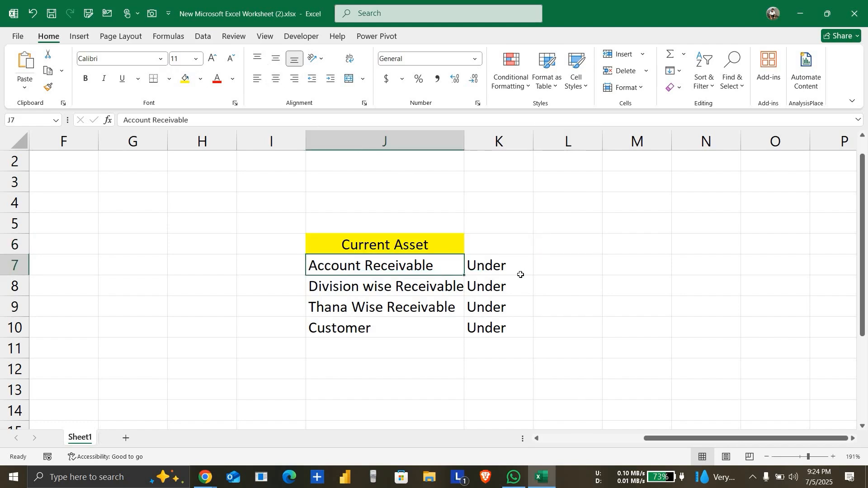
{"action": "left_click", "coordinate": [426, 290]}
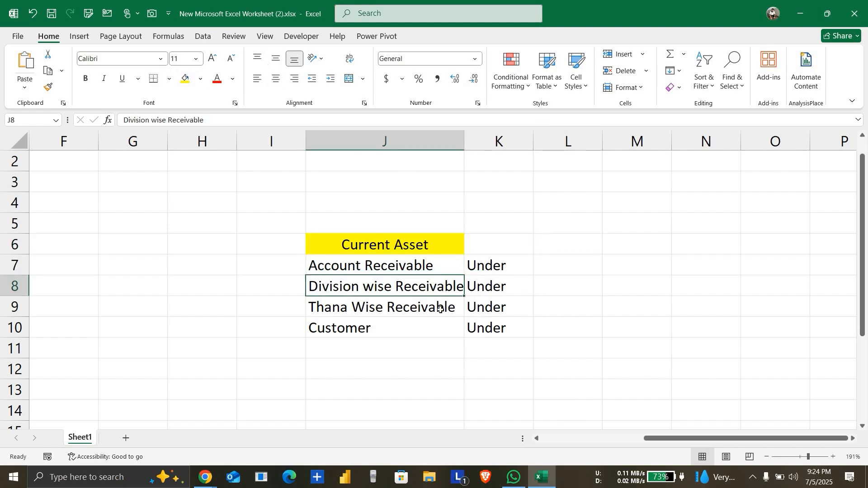
{"action": "left_click", "coordinate": [294, 269]}
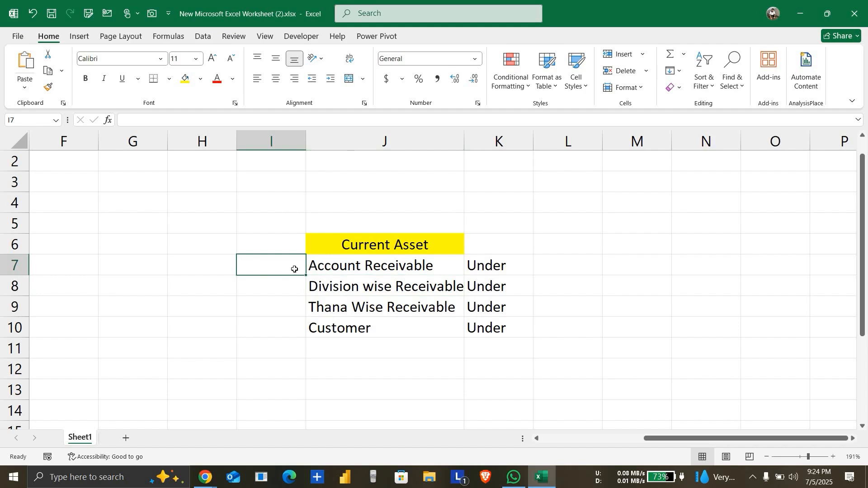
{"action": "type", "text": "Group"}
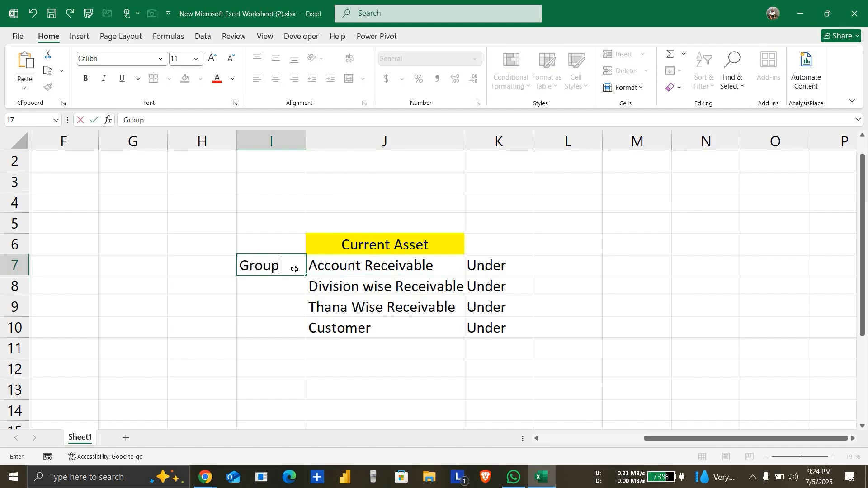
{"action": "key", "text": "Return"}
{"action": "key", "text": "ctrl+d"}
{"action": "key", "text": "Return"}
{"action": "key", "text": "ctrl+d"}
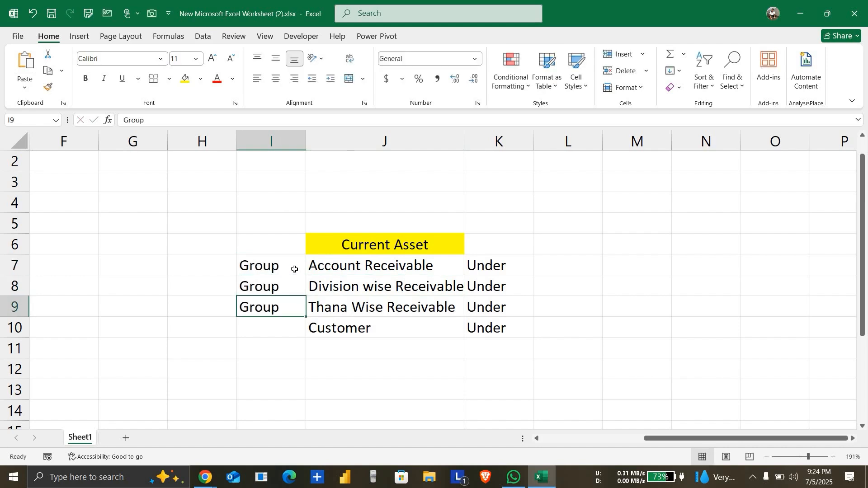
{"action": "key", "text": "Return"}
{"action": "type", "text": "Ledger"}
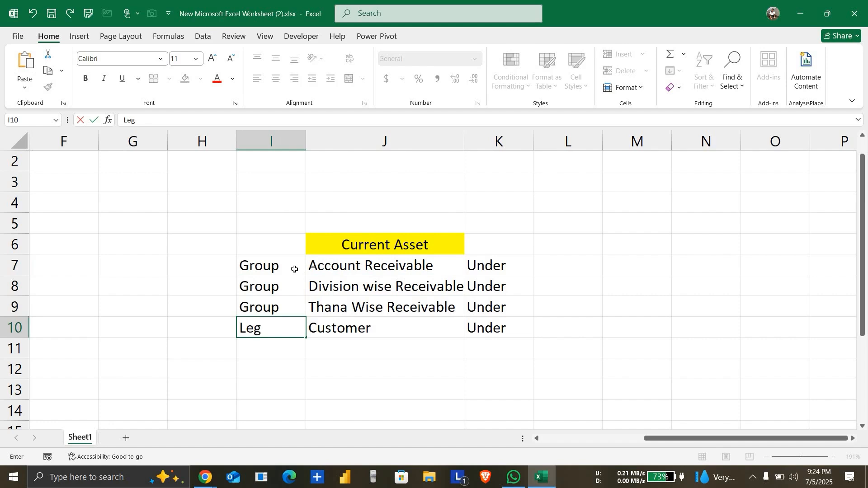
{"action": "key", "text": "Return"}
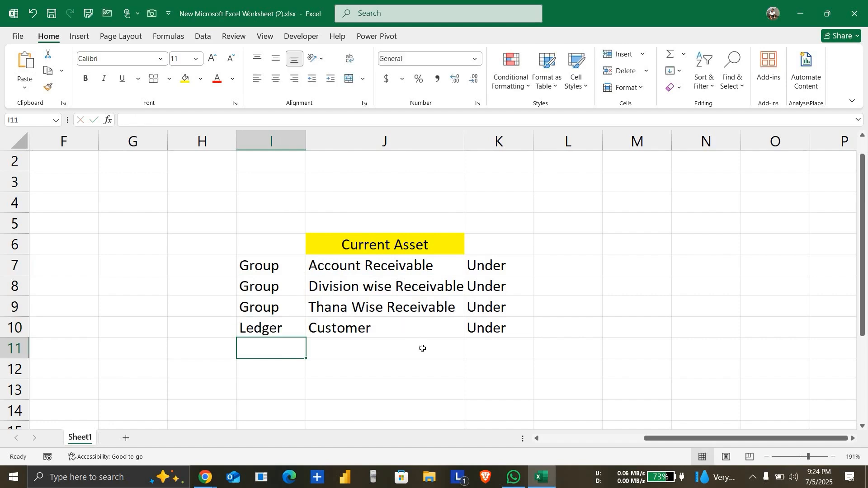
{"action": "left_click", "coordinate": [384, 375]}
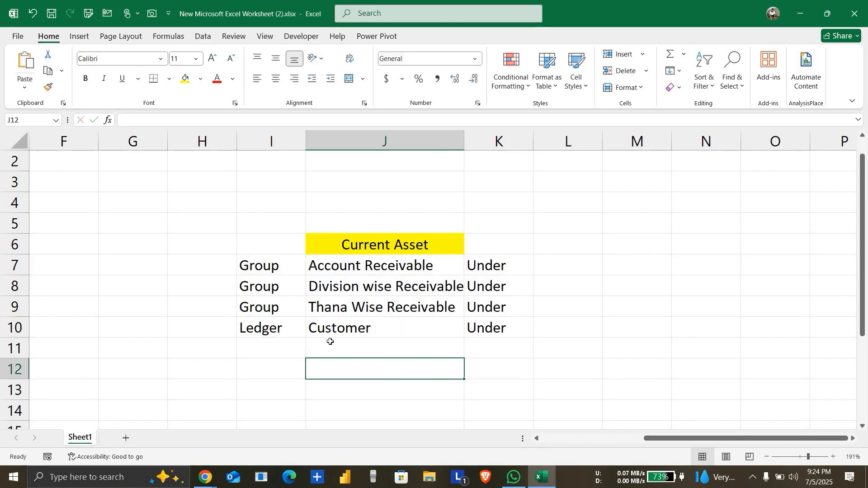
{"action": "left_click", "coordinate": [368, 330]}
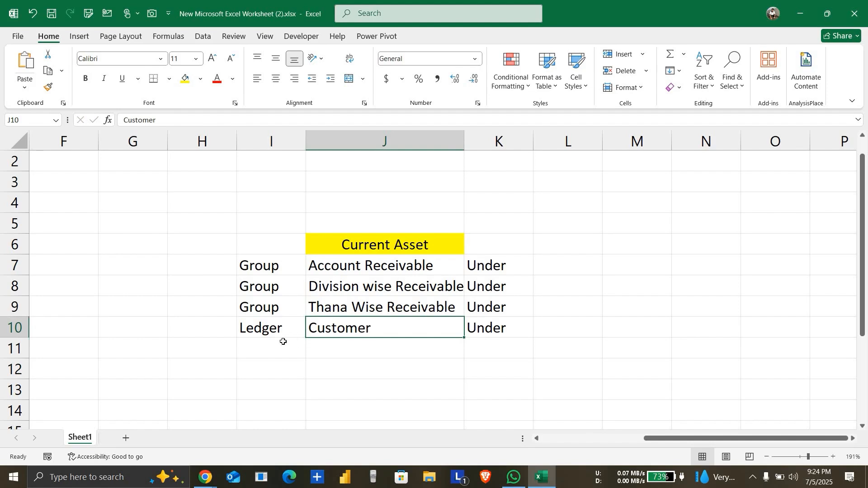
{"action": "left_click", "coordinate": [389, 238]}
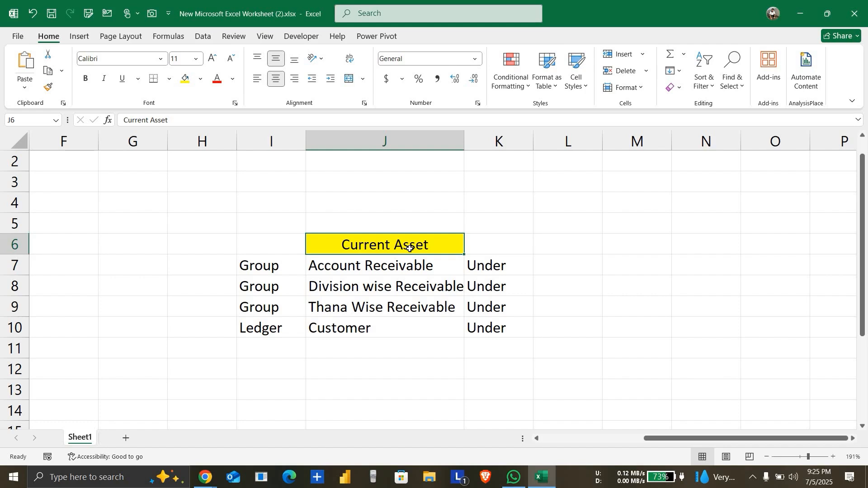
{"action": "left_click", "coordinate": [269, 291]}
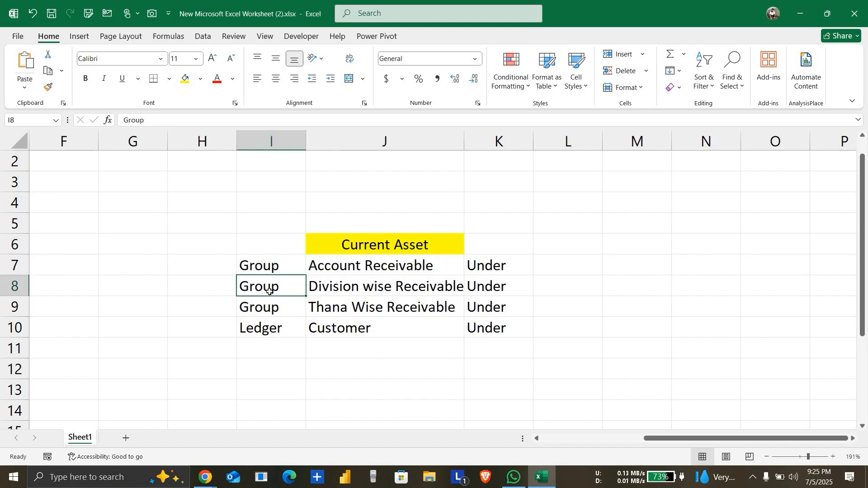
Step: Enter "new" in cell H8 and "New" in cells H9 and H10, beside the Group and Ledger labels
{"action": "left_click", "coordinate": [221, 288]}
{"action": "type", "text": "new"}
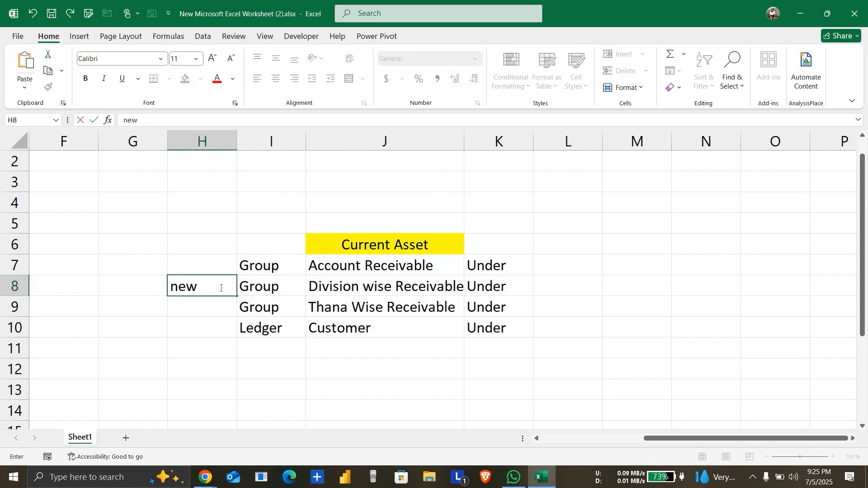
{"action": "key", "text": "Return"}
{"action": "type", "text": "New"}
{"action": "key", "text": "Return"}
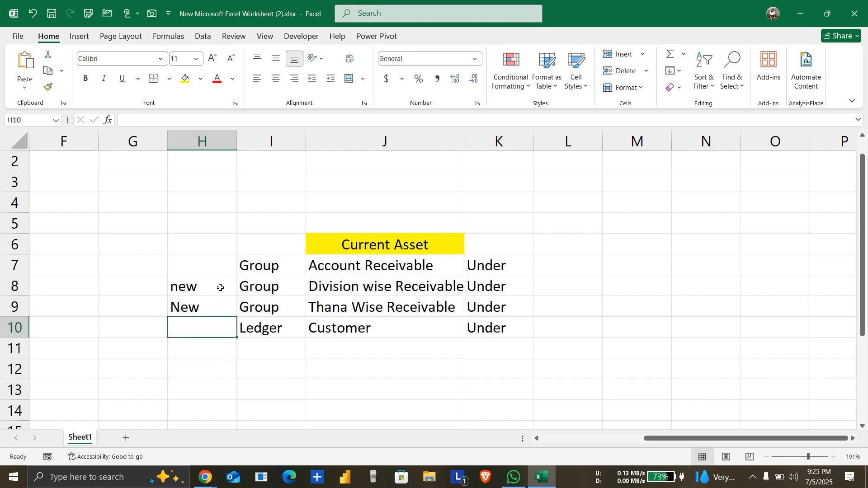
{"action": "type", "text": "New"}
{"action": "key", "text": "Return"}
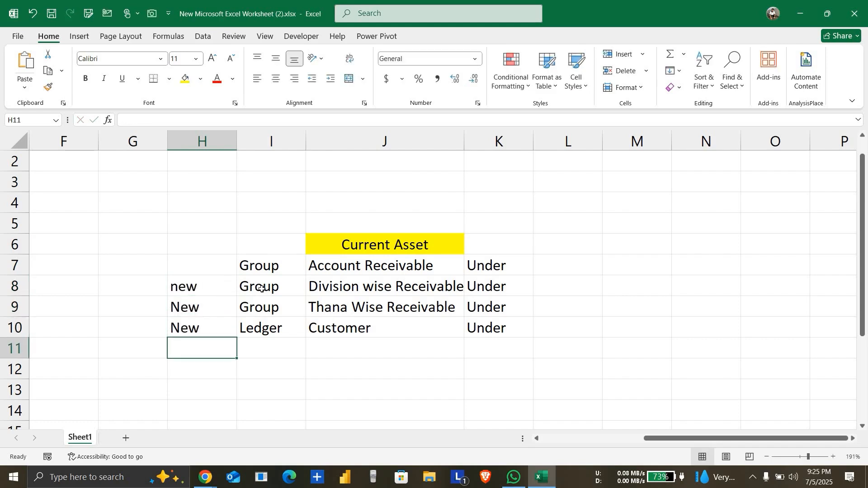
{"action": "left_click", "coordinate": [339, 288]}
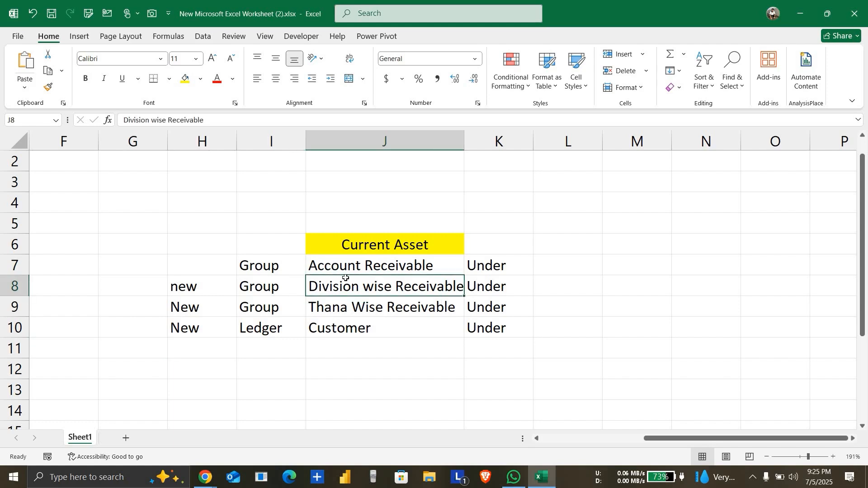
{"action": "left_click", "coordinate": [355, 267]}
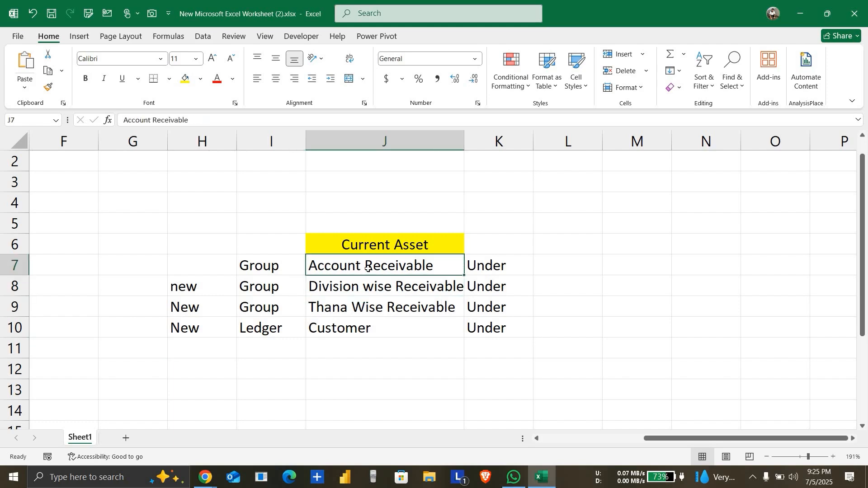
{"action": "left_click", "coordinate": [368, 287]}
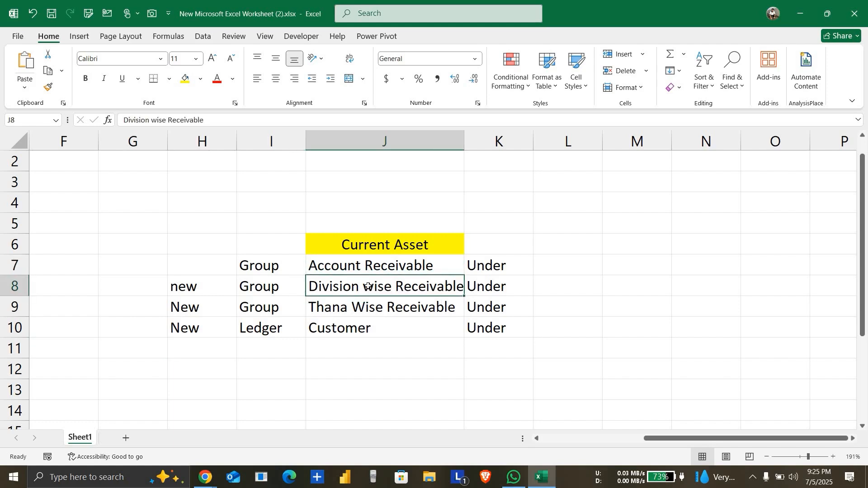
Step: Change the group name in cell J8 to "Dhaka Division Receivable"
{"action": "double_click", "coordinate": [368, 287]}
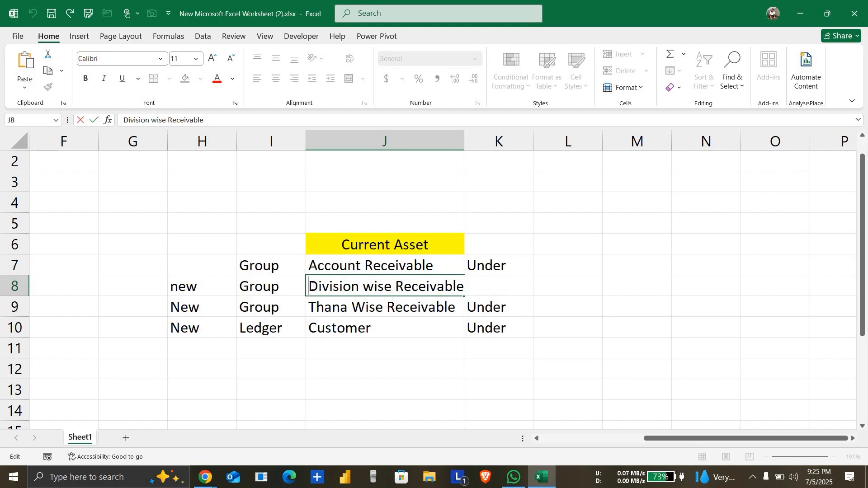
{"action": "type", "text": "D"}
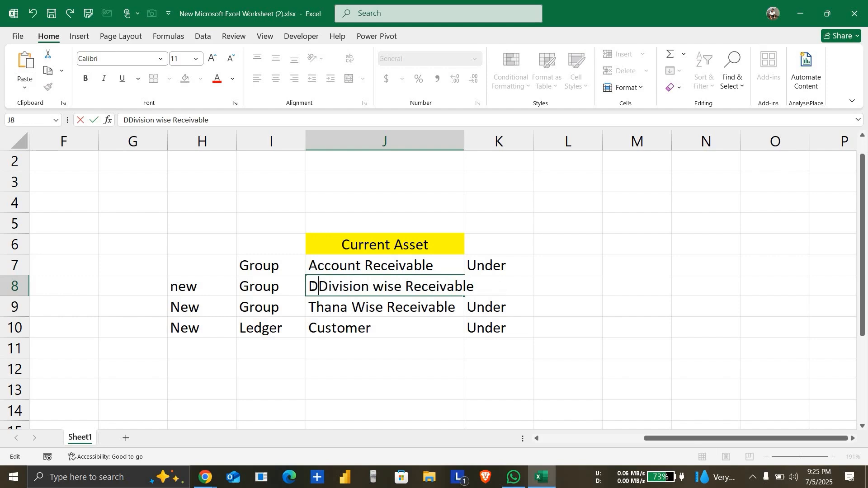
{"action": "type", "text": "haka"}
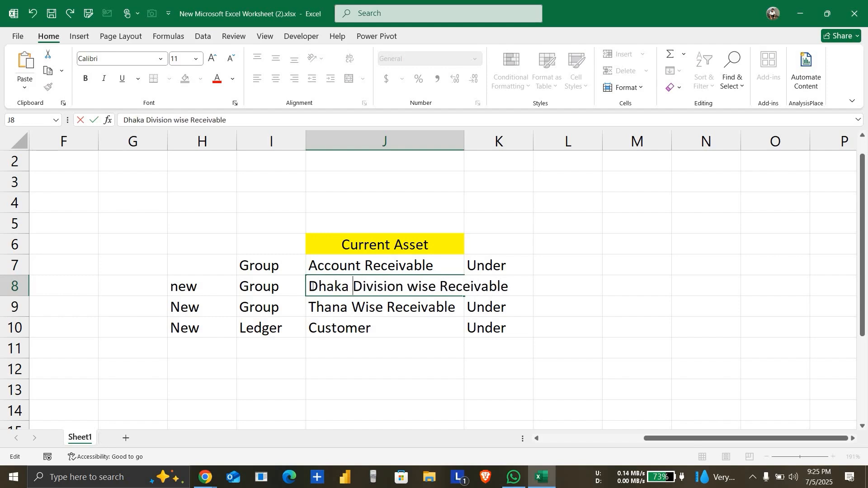
{"action": "key", "text": "Right"}
{"action": "key", "text": "Right"}
{"action": "key", "text": "Right"}
{"action": "key", "text": "Right"}
{"action": "key", "text": "Right"}
{"action": "key", "text": "Right"}
{"action": "key", "text": "Right"}
{"action": "key", "text": "Right"}
{"action": "key", "text": "Right"}
{"action": "key", "text": "Right"}
{"action": "key", "text": "Right"}
{"action": "key", "text": "Right"}
{"action": "key", "text": "BackSpace"}
{"action": "key", "text": "BackSpace"}
{"action": "key", "text": "BackSpace"}
{"action": "key", "text": "BackSpace"}
{"action": "key", "text": "BackSpace"}
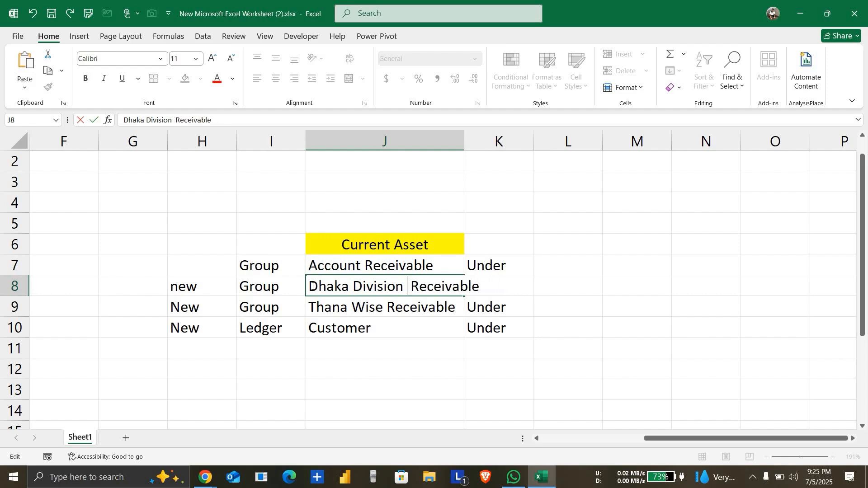
{"action": "key", "text": "Return"}
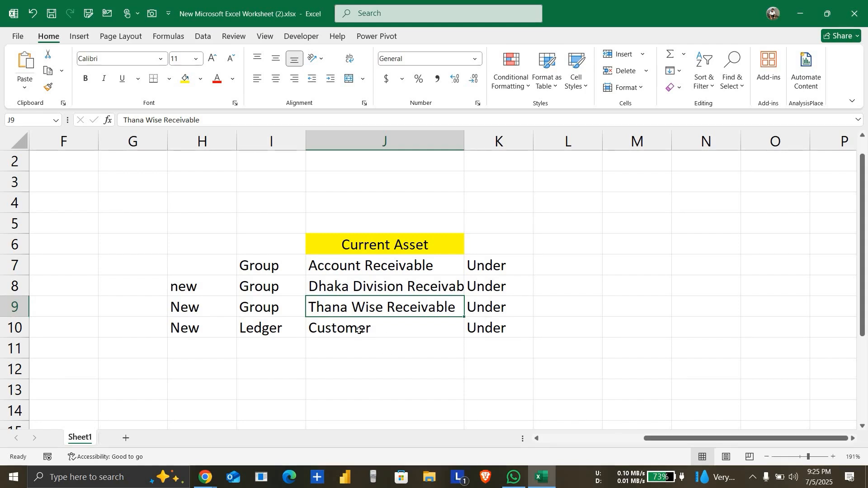
{"action": "left_click", "coordinate": [388, 289]}
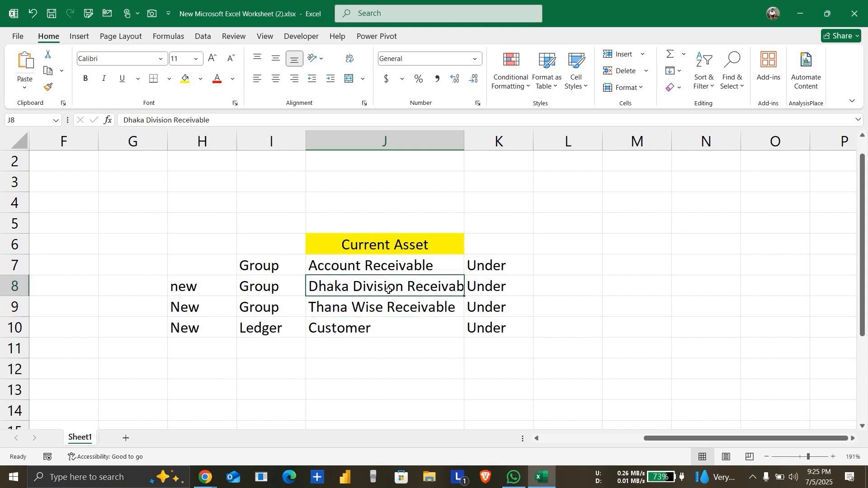
{"action": "left_click", "coordinate": [339, 304]}
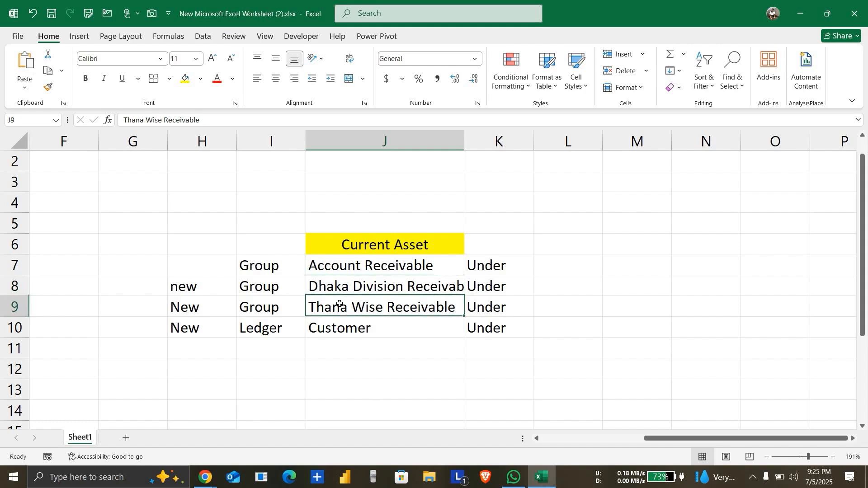
{"action": "left_click", "coordinate": [347, 289]}
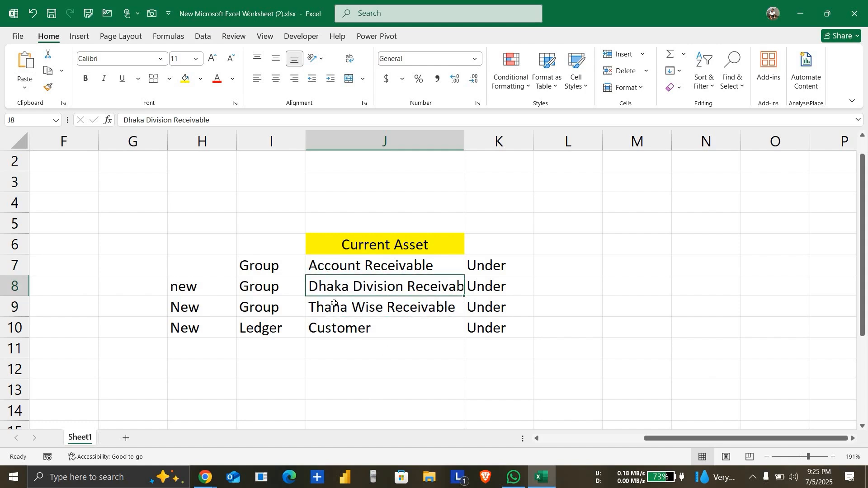
Step: Replace "Thana" with "District" in cell J9 so the group name reads "District Wise Receivable"
{"action": "left_click", "coordinate": [333, 303]}
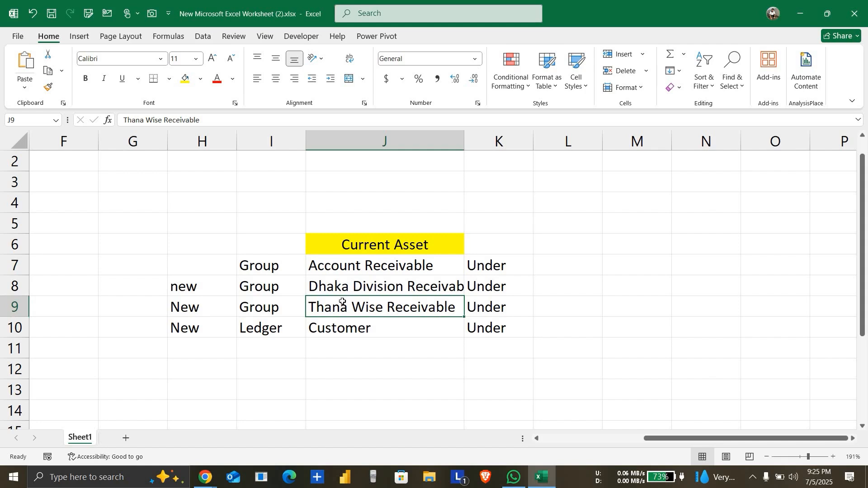
{"action": "double_click", "coordinate": [338, 308]}
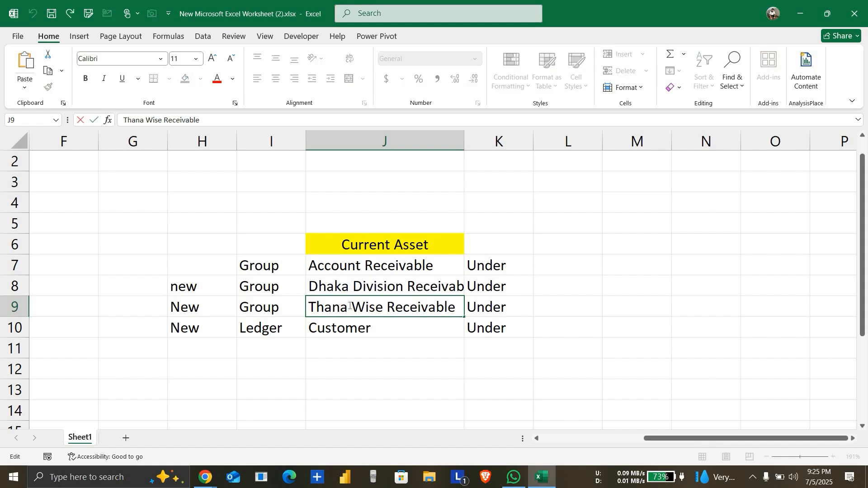
{"action": "key", "text": "BackSpace"}
{"action": "key", "text": "BackSpace"}
{"action": "key", "text": "BackSpace"}
{"action": "key", "text": "BackSpace"}
{"action": "key", "text": "BackSpace"}
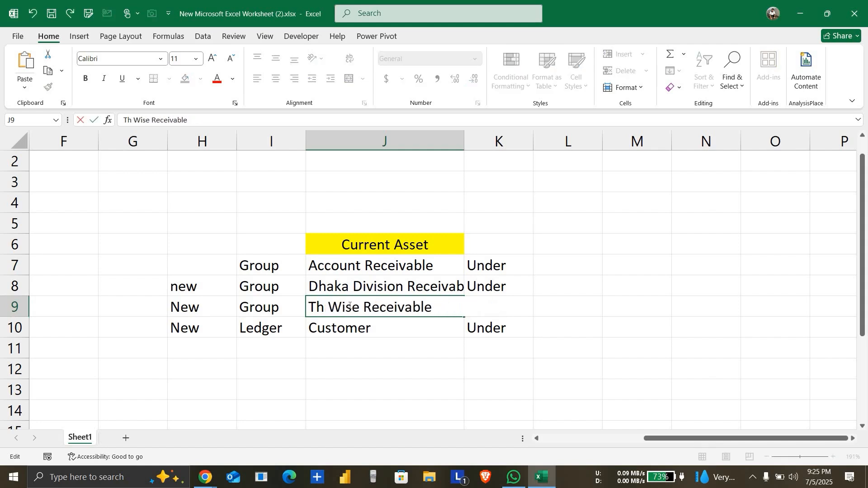
{"action": "type", "text": "Ds"}
{"action": "key", "text": "BackSpace"}
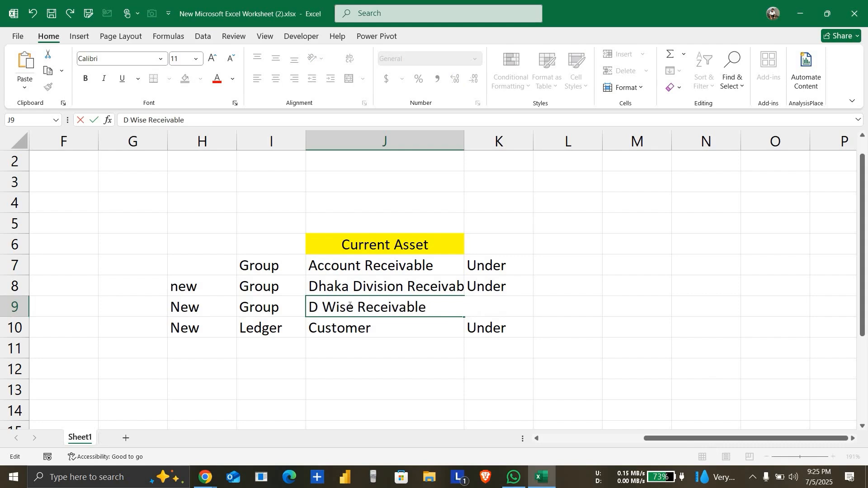
{"action": "type", "text": "istrict"}
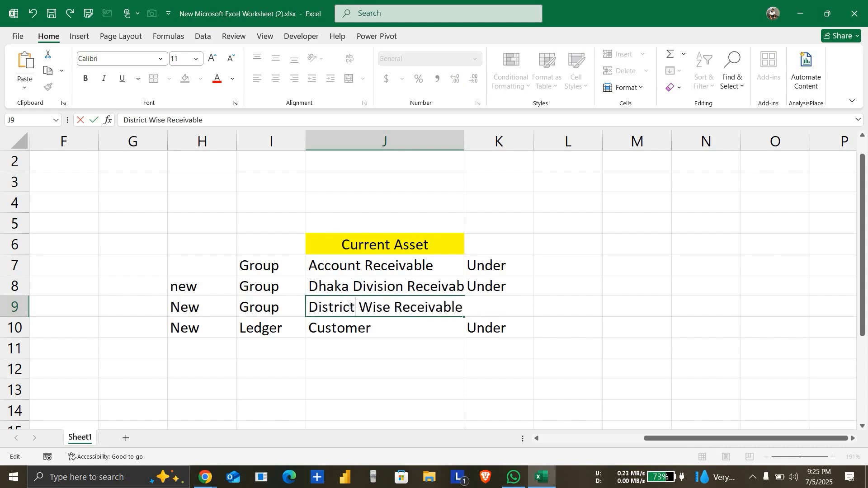
{"action": "key", "text": "Return"}
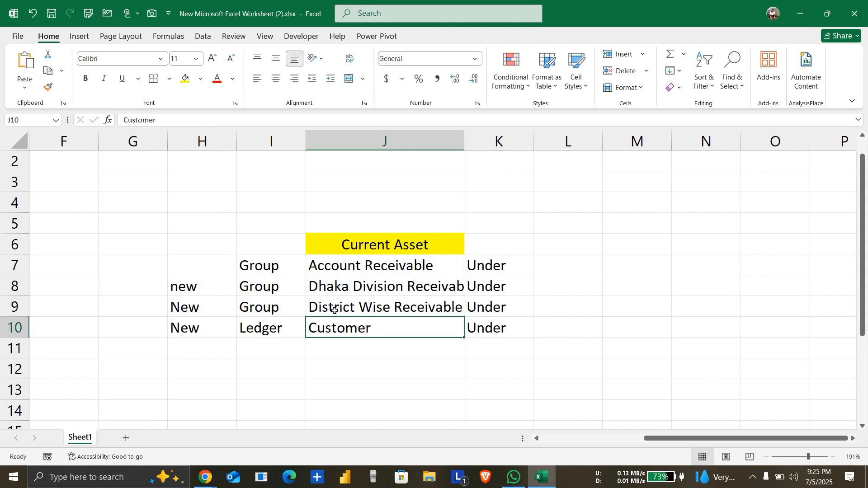
{"action": "left_click", "coordinate": [335, 311]}
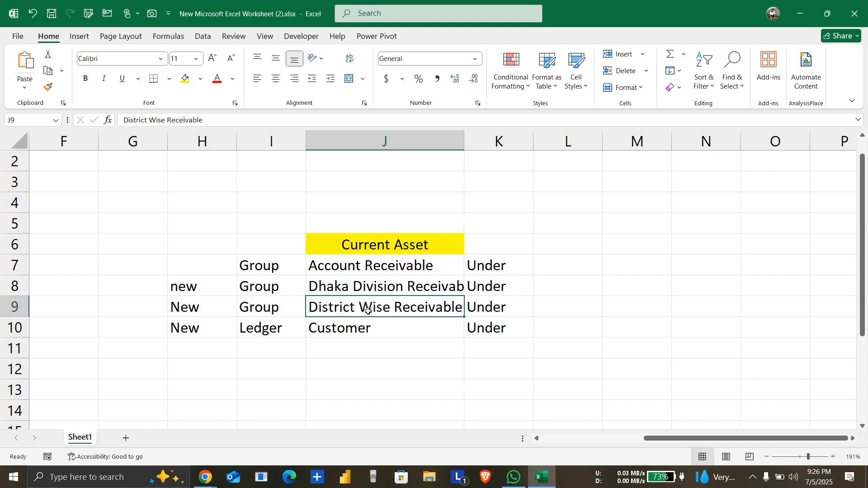
{"action": "left_click", "coordinate": [279, 329]}
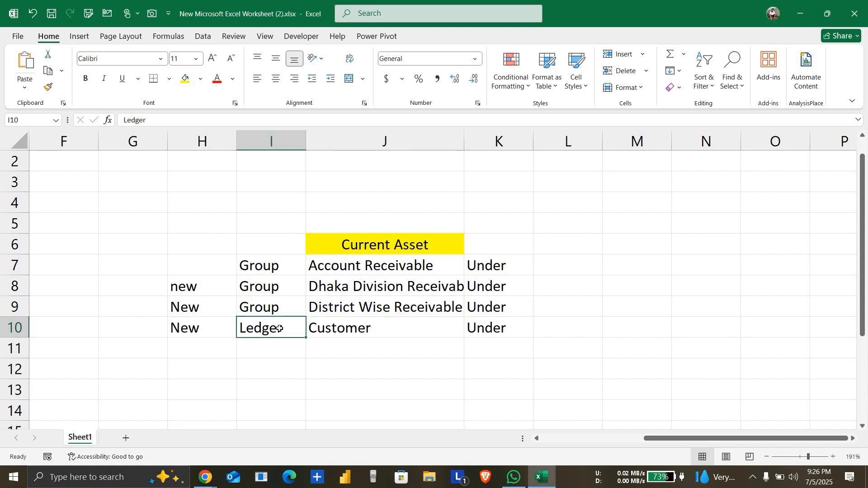
{"action": "left_click", "coordinate": [335, 329]}
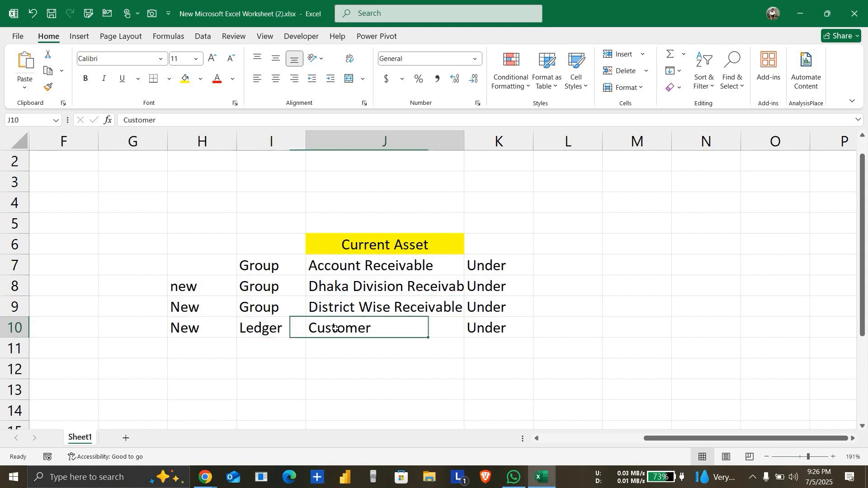
{"action": "left_click", "coordinate": [271, 331]}
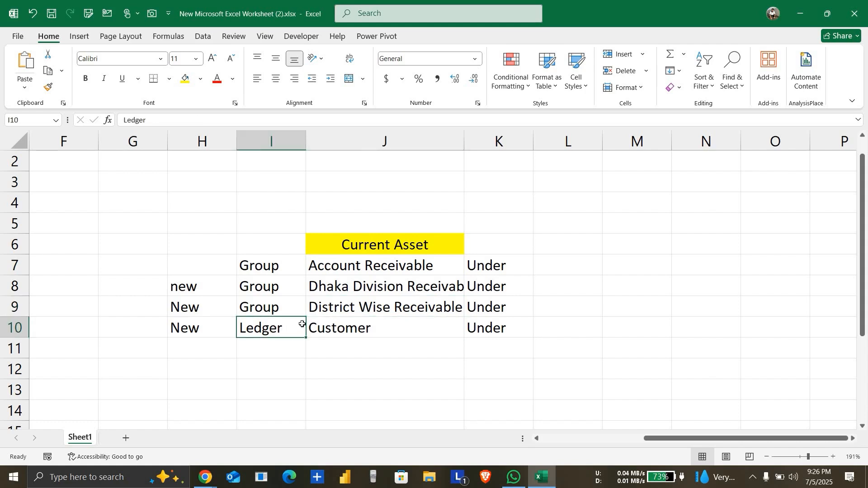
{"action": "left_click", "coordinate": [349, 307]}
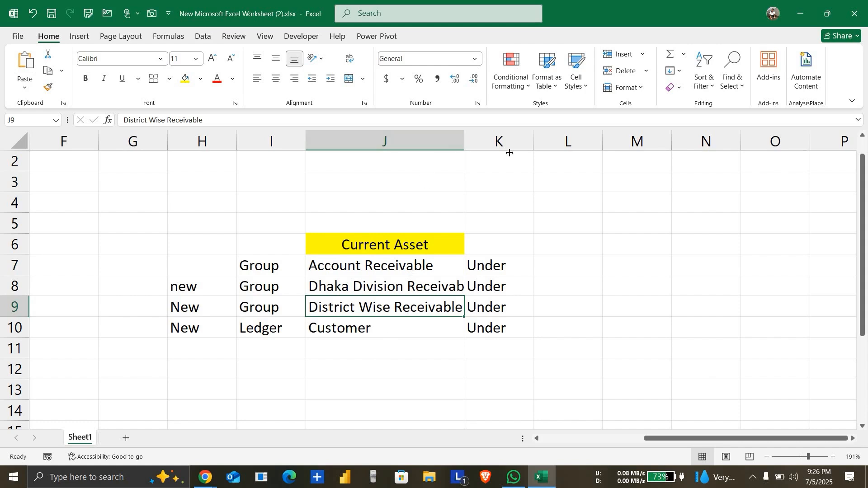
Step: Widen column J so the full Dhaka Division Receivable name fits in its cell
{"action": "left_click_drag", "start_coordinate": [464, 141], "coordinate": [540, 141]}
{"action": "left_click", "coordinate": [368, 327]}
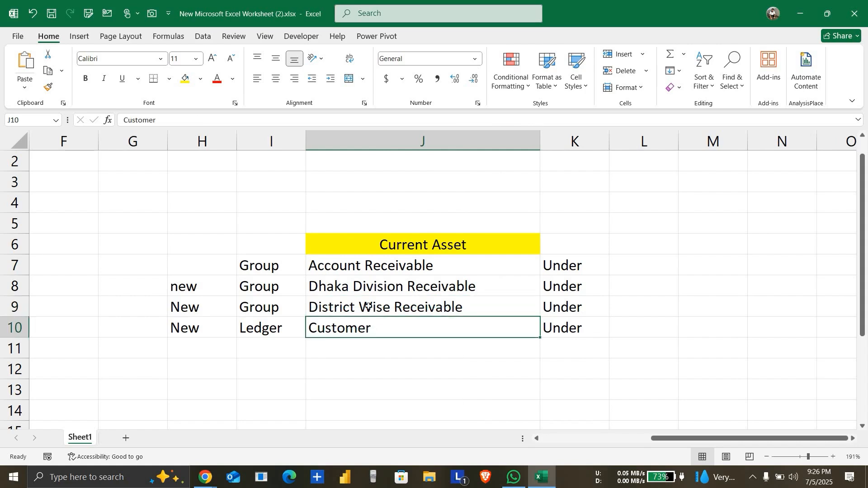
Step: Review the hierarchy from Current Asset through the three receivable groups down to the Customer ledger row
{"action": "left_click_drag", "start_coordinate": [370, 266], "coordinate": [381, 306]}
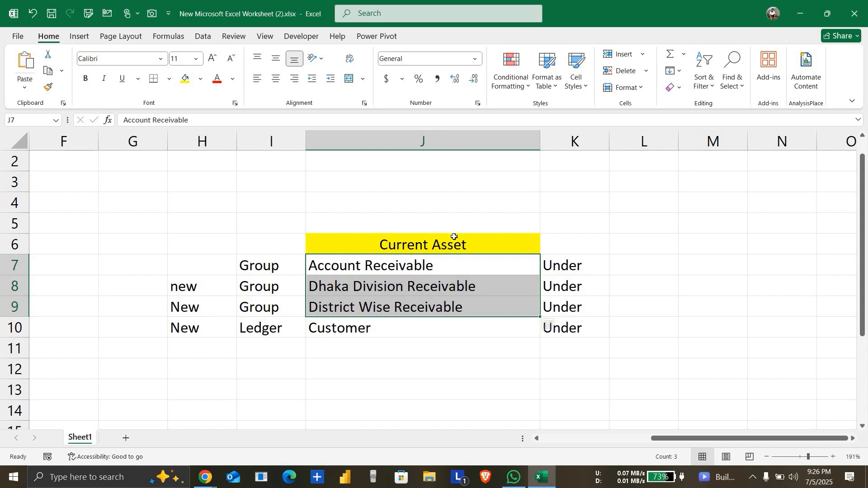
{"action": "left_click", "coordinate": [436, 245]}
{"action": "left_click", "coordinate": [423, 265]}
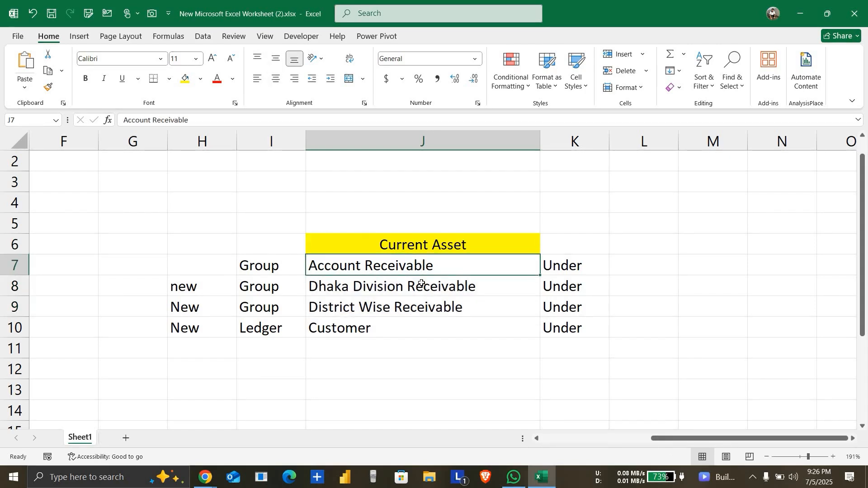
{"action": "left_click", "coordinate": [421, 283]}
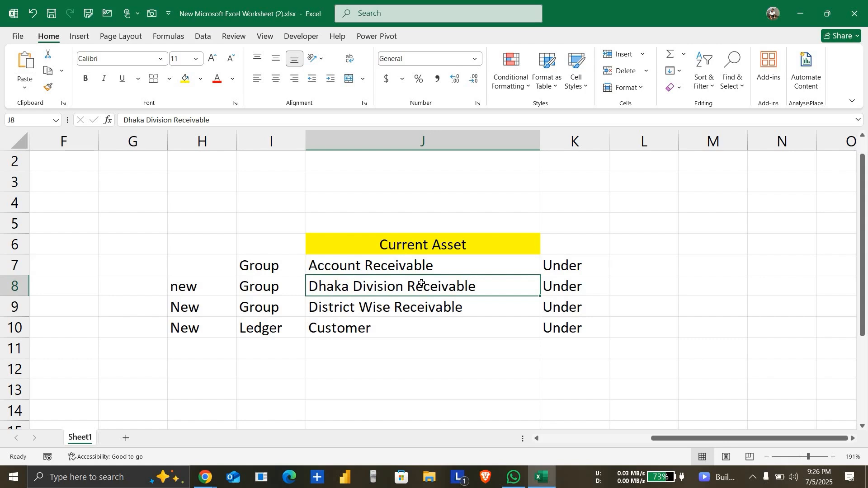
{"action": "left_click", "coordinate": [399, 306]}
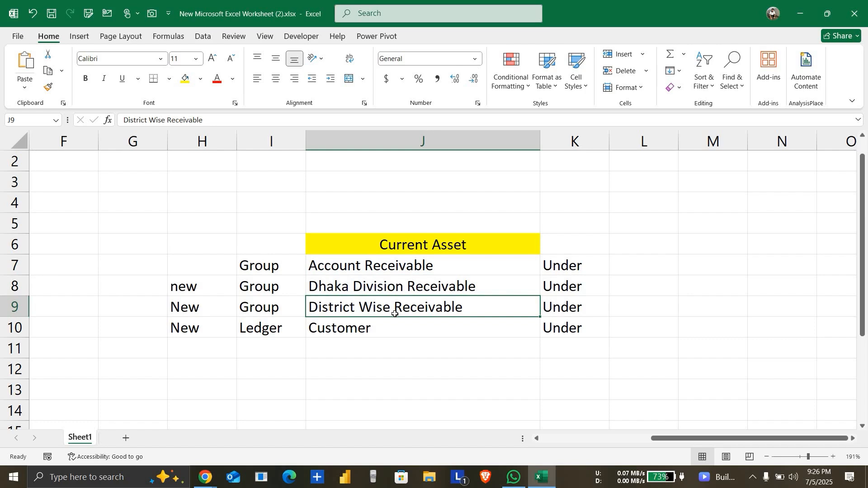
{"action": "left_click", "coordinate": [349, 331]}
{"action": "left_click", "coordinate": [264, 329]}
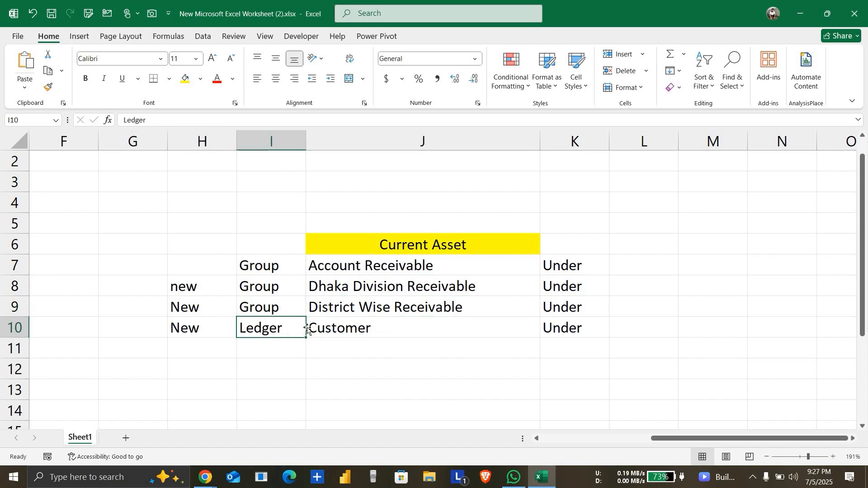
{"action": "left_click", "coordinate": [374, 333]}
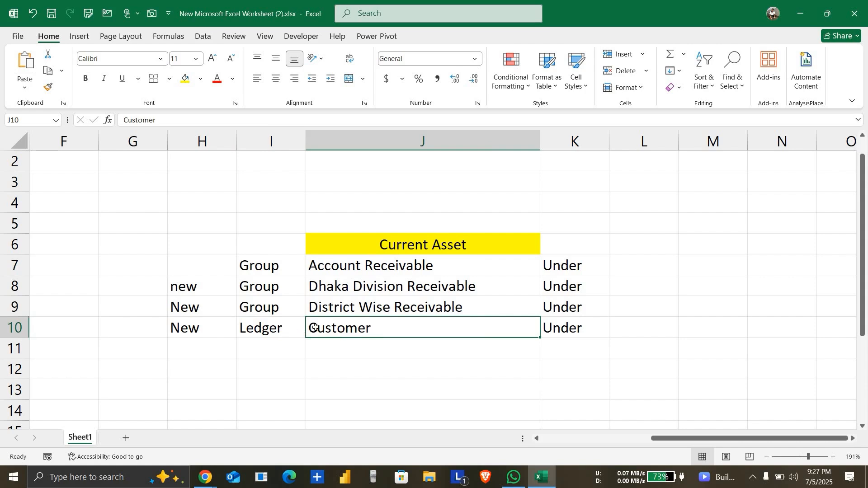
{"action": "left_click", "coordinate": [380, 308]}
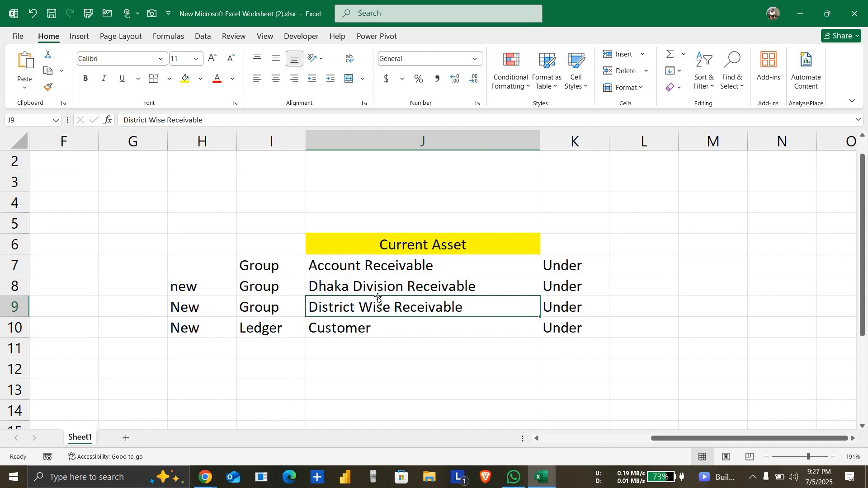
{"action": "left_click", "coordinate": [379, 288]}
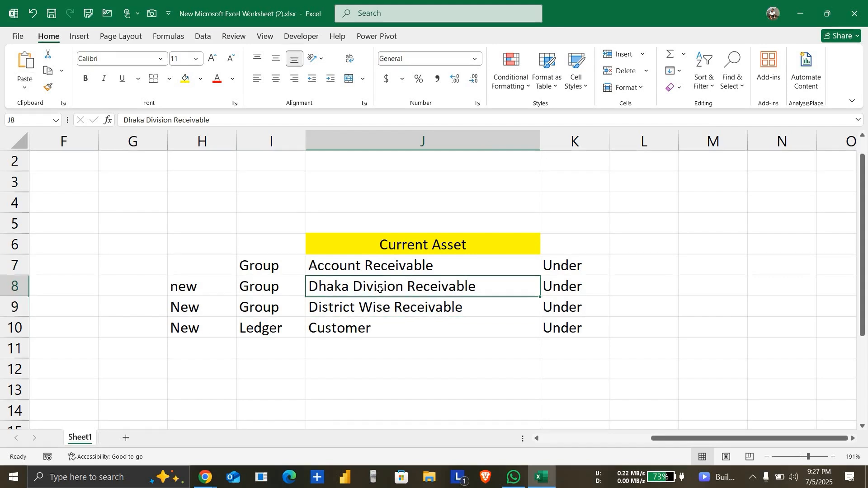
{"action": "left_click", "coordinate": [398, 271]}
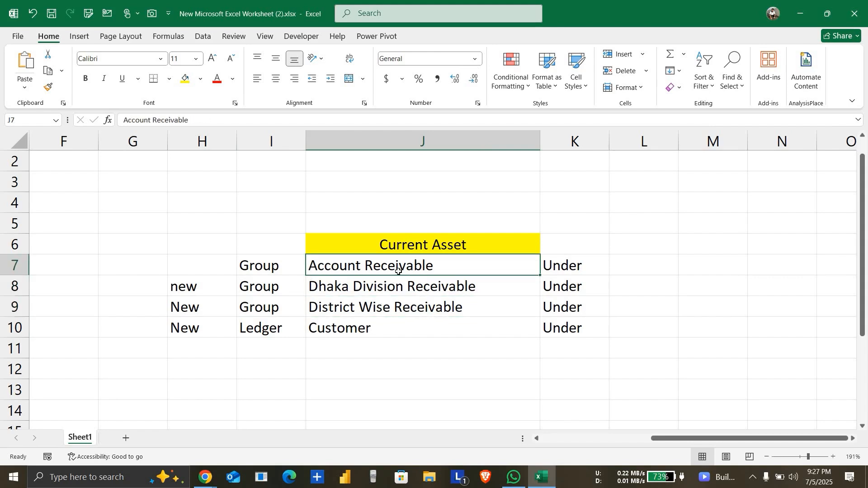
{"action": "left_click", "coordinate": [362, 329]}
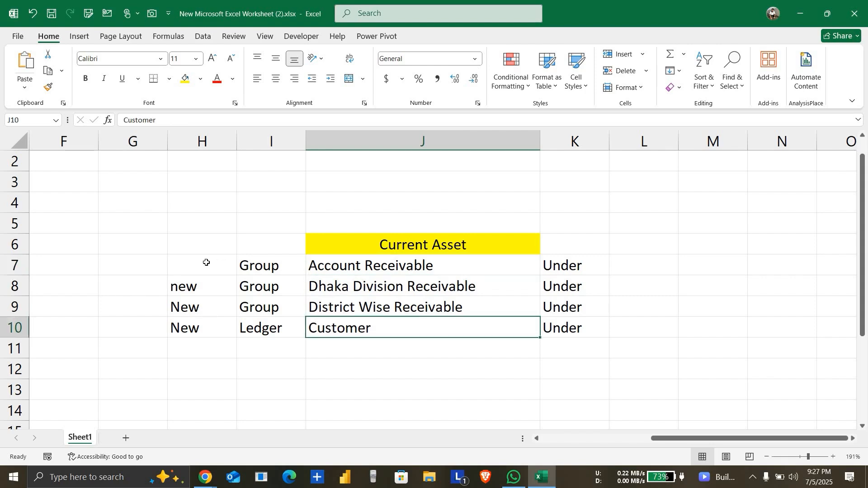
Step: Fill the three group rows, cells H7 to K9, with the standard light blue colour
{"action": "left_click_drag", "start_coordinate": [207, 264], "coordinate": [604, 307]}
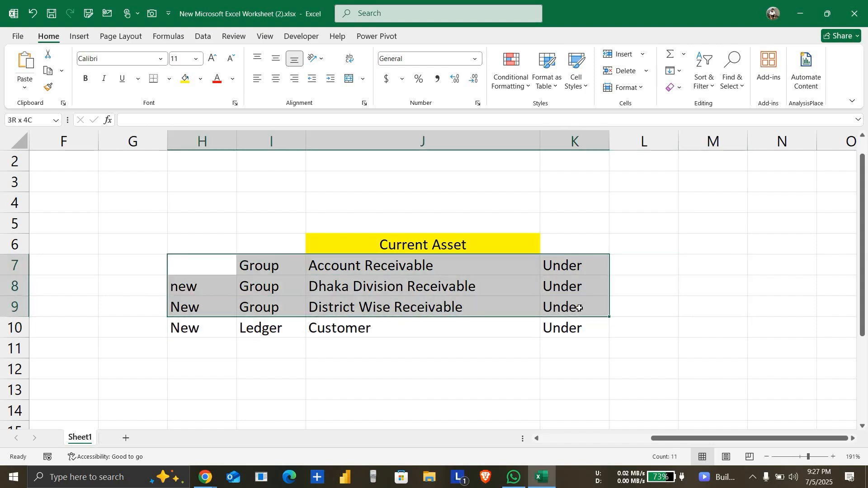
{"action": "left_click", "coordinate": [200, 79]}
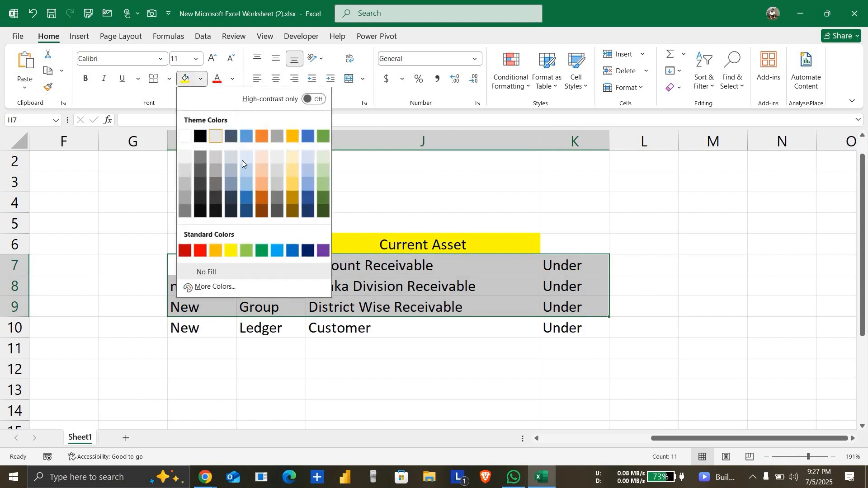
{"action": "left_click", "coordinate": [280, 252]}
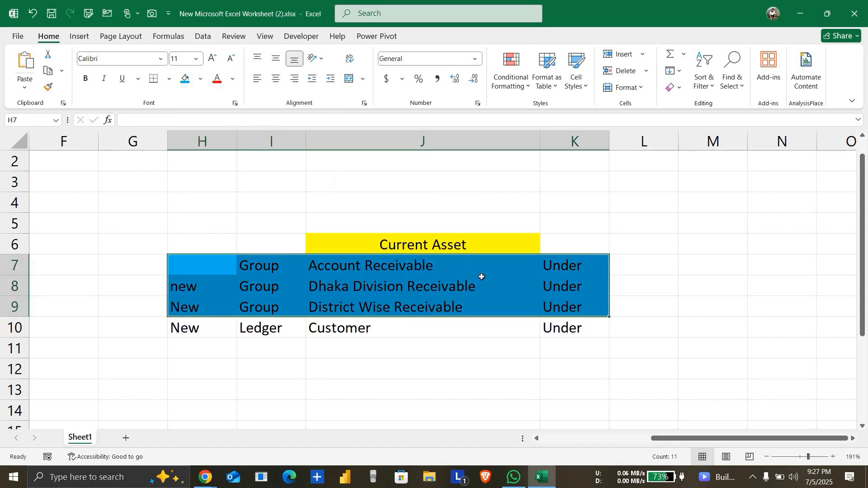
Step: Enter "1st Setup" in cell L7 beside the Account Receivable group and copy it down to L8
{"action": "left_click", "coordinate": [658, 269]}
{"action": "type", "text": "1"}
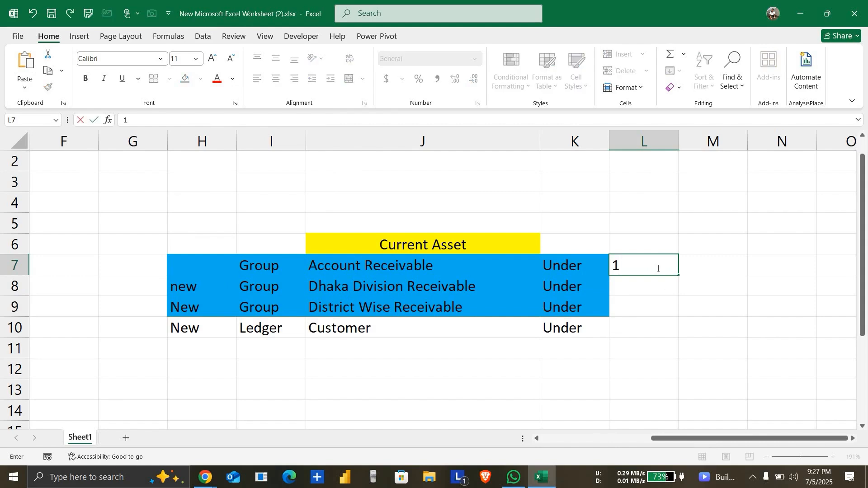
{"action": "type", "text": "st Setup"}
{"action": "key", "text": "Return"}
{"action": "key", "text": "ctrl+d"}
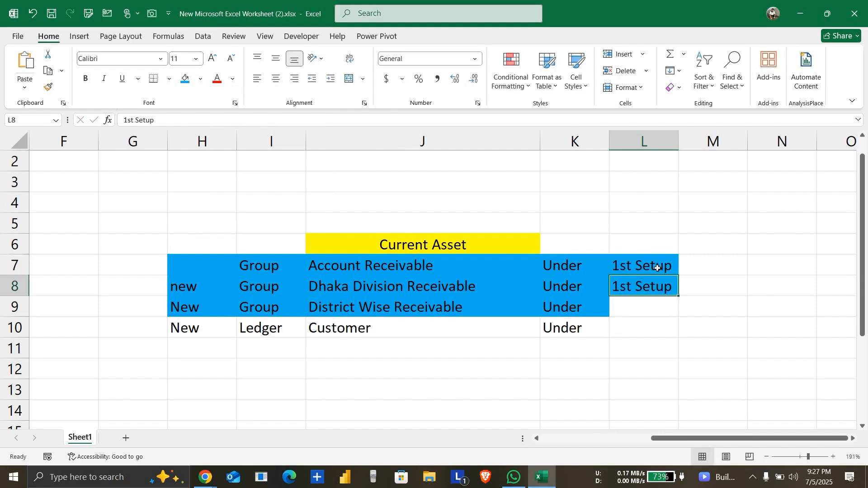
Step: Copy "1st Setup" down to cell L9 and enter "Continues" in L10 beside the Customer ledger
{"action": "key", "text": "Down"}
{"action": "key", "text": "ctrl+d"}
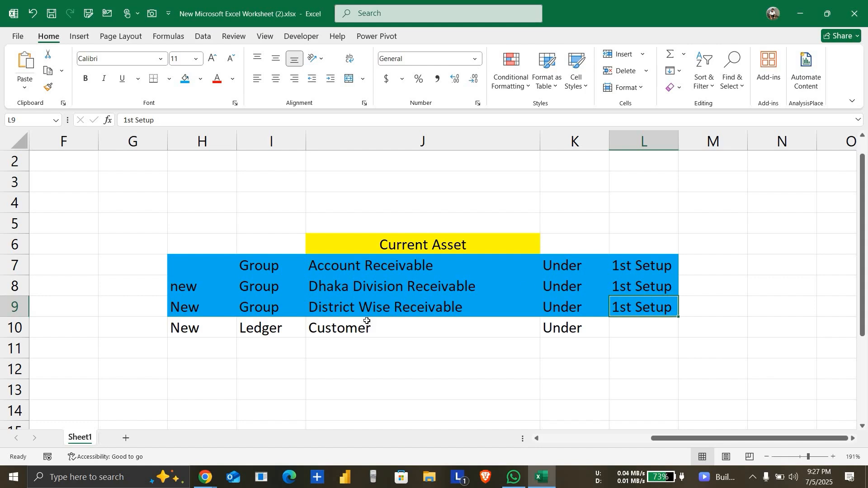
{"action": "left_click", "coordinate": [305, 337]}
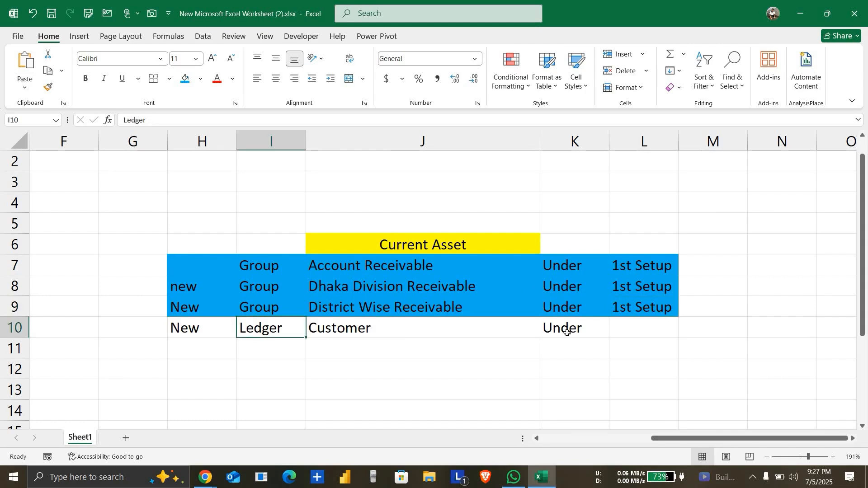
{"action": "left_click", "coordinate": [641, 327]}
{"action": "type", "text": "Co"}
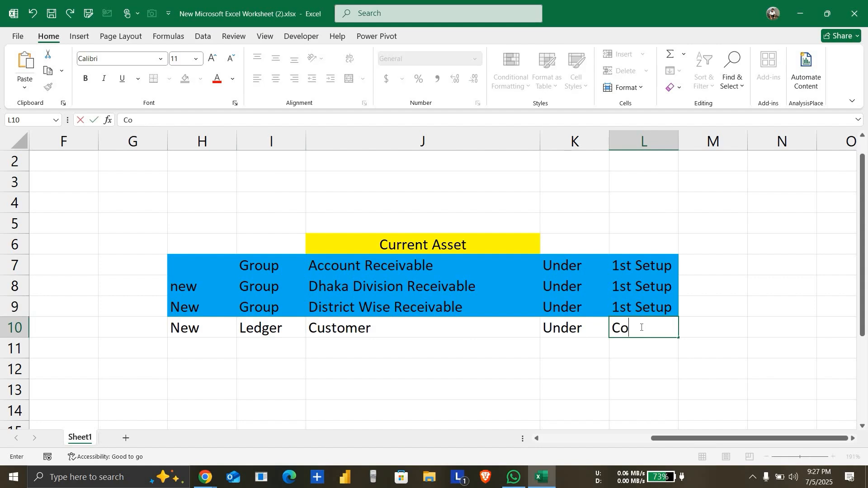
{"action": "type", "text": "ntinuse"}
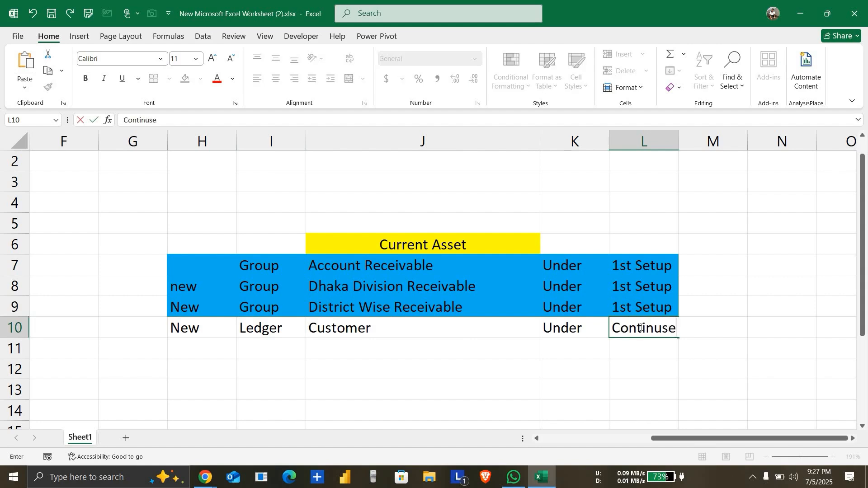
{"action": "key", "text": "BackSpace"}
{"action": "key", "text": "BackSpace"}
{"action": "key", "text": "BackSpace"}
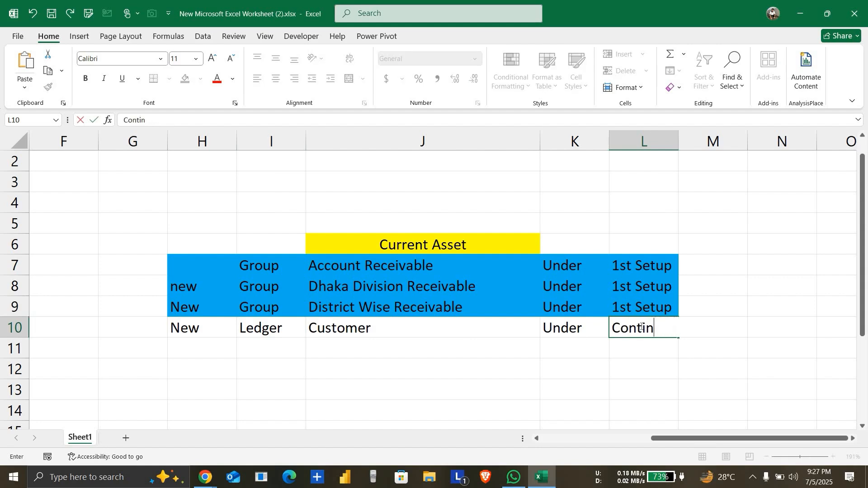
{"action": "type", "text": "ues"}
{"action": "key", "text": "Return"}
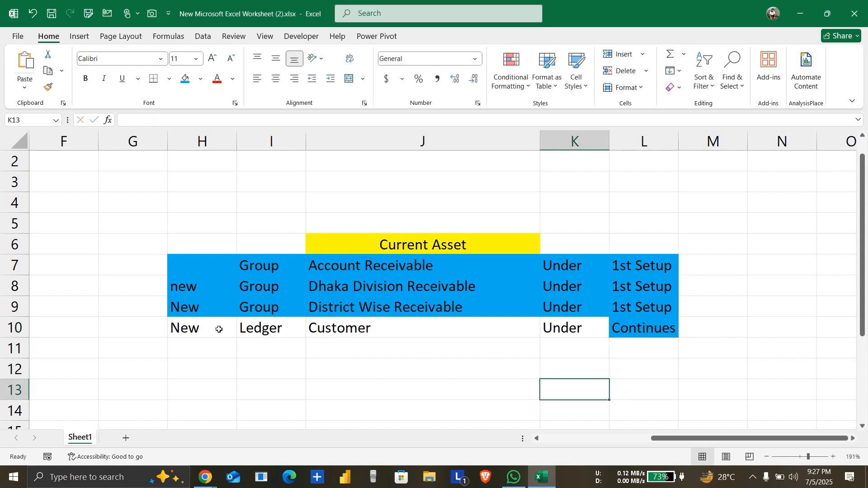
Step: Fill the Customer ledger row, cells H10 to L10, with the standard light green colour
{"action": "left_click_drag", "start_coordinate": [219, 328], "coordinate": [620, 326]}
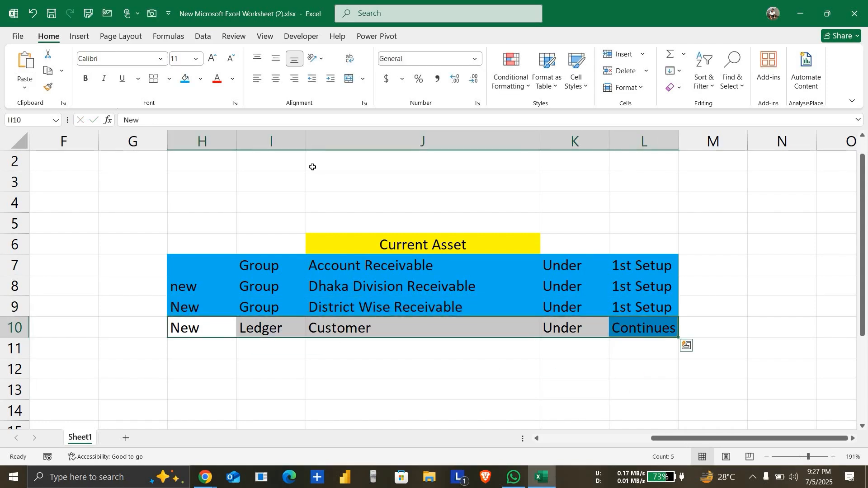
{"action": "left_click", "coordinate": [201, 80]}
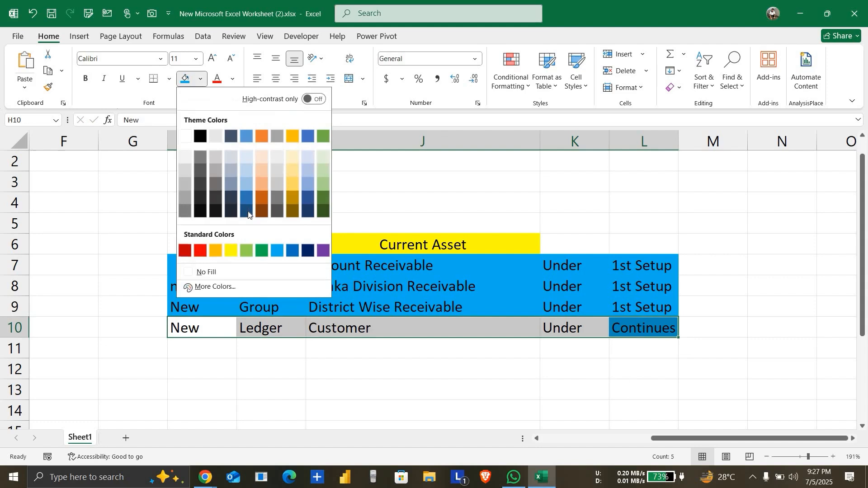
{"action": "left_click", "coordinate": [247, 249]}
{"action": "left_click", "coordinate": [380, 382]}
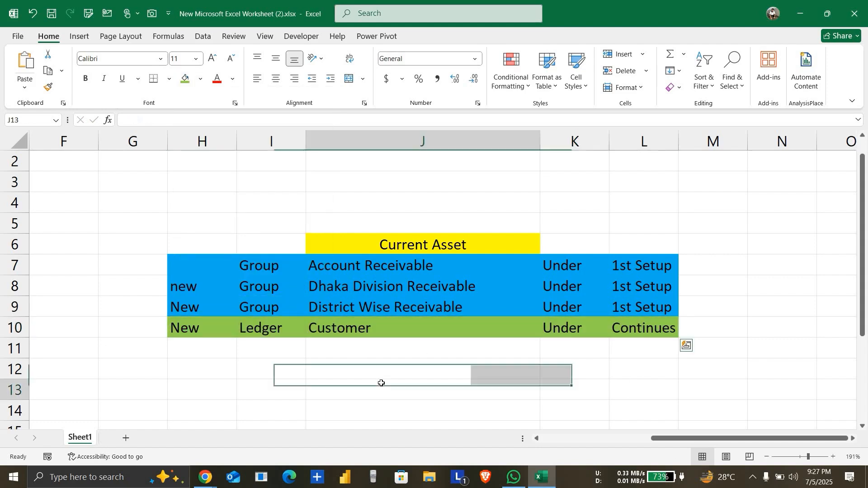
{"action": "left_click", "coordinate": [448, 333]}
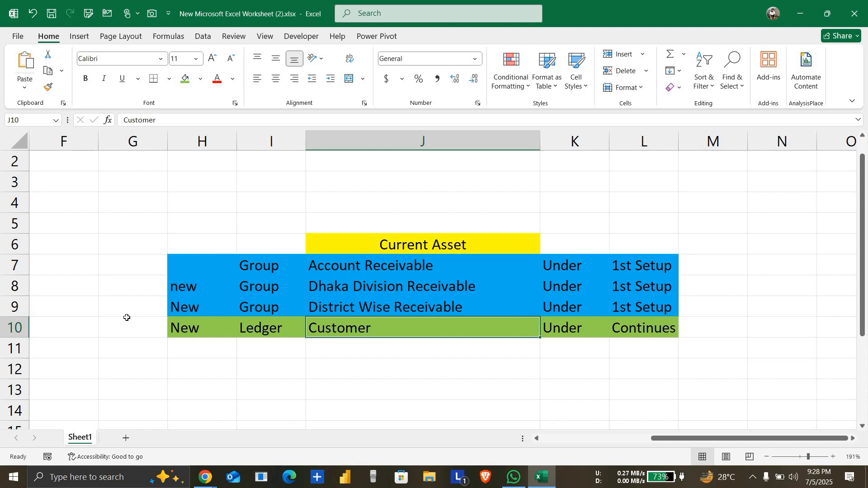
Step: Enter 500 in cell G10 beside the Customer ledger row
{"action": "left_click", "coordinate": [133, 331]}
{"action": "type", "text": "500"}
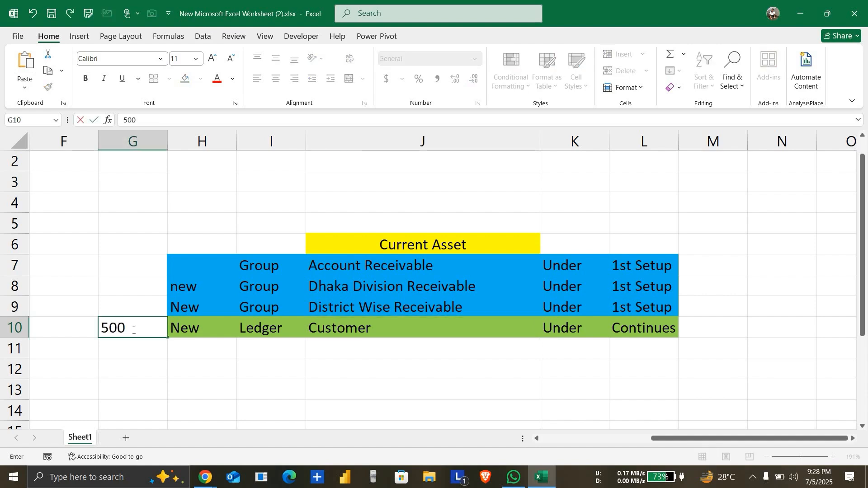
{"action": "key", "text": "Return"}
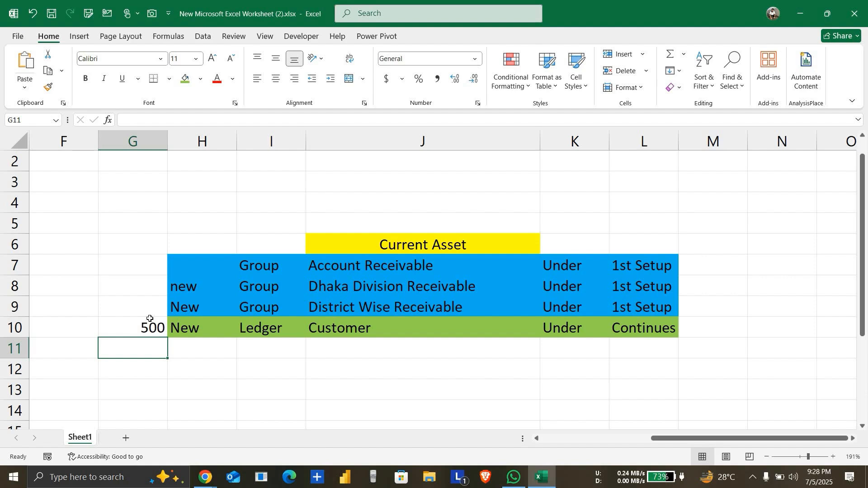
{"action": "left_click", "coordinate": [150, 322]}
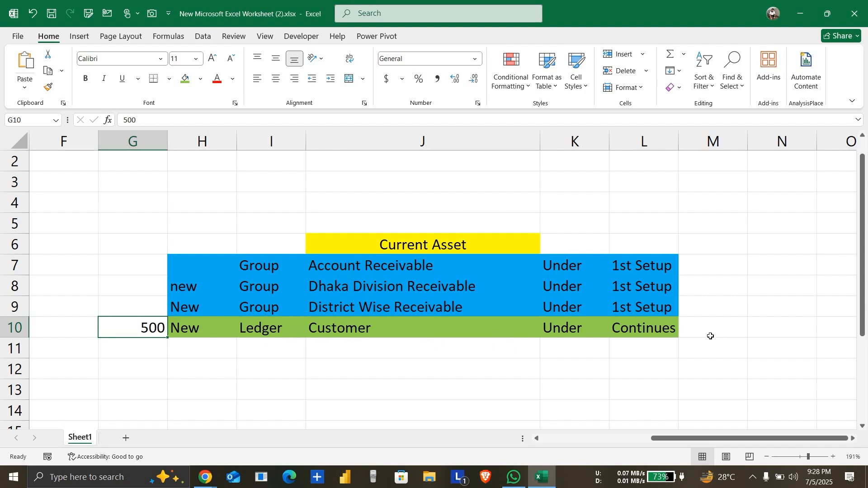
Step: Enter "Transaction" in cell I11 below Ledger and widen column I so the word fits in its cell
{"action": "left_click", "coordinate": [355, 328]}
{"action": "left_click", "coordinate": [255, 329]}
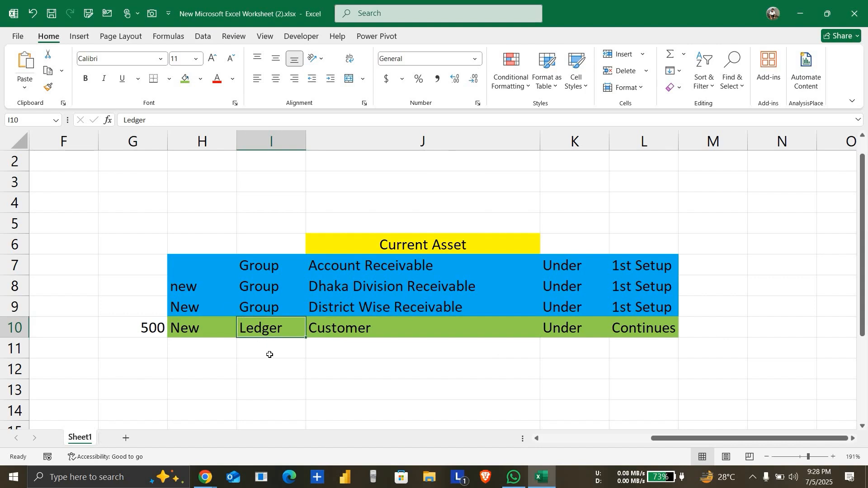
{"action": "left_click", "coordinate": [270, 354]}
{"action": "type", "text": "Tran"}
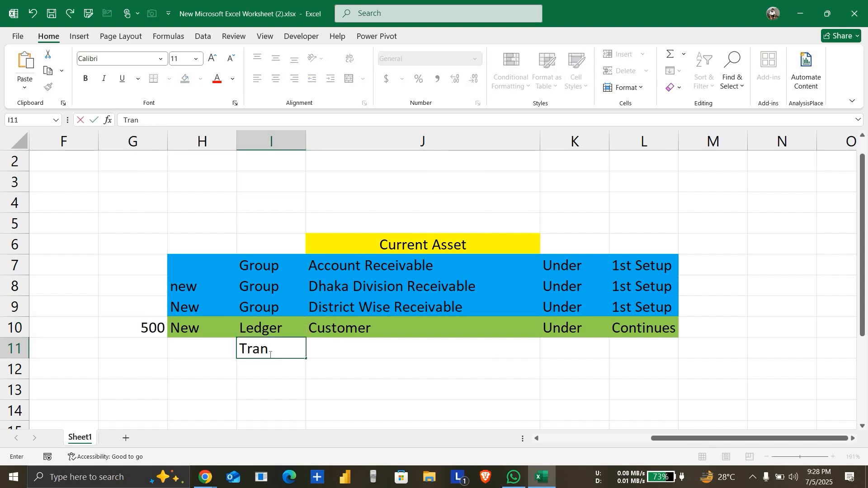
{"action": "type", "text": "saction"}
{"action": "key", "text": "Return"}
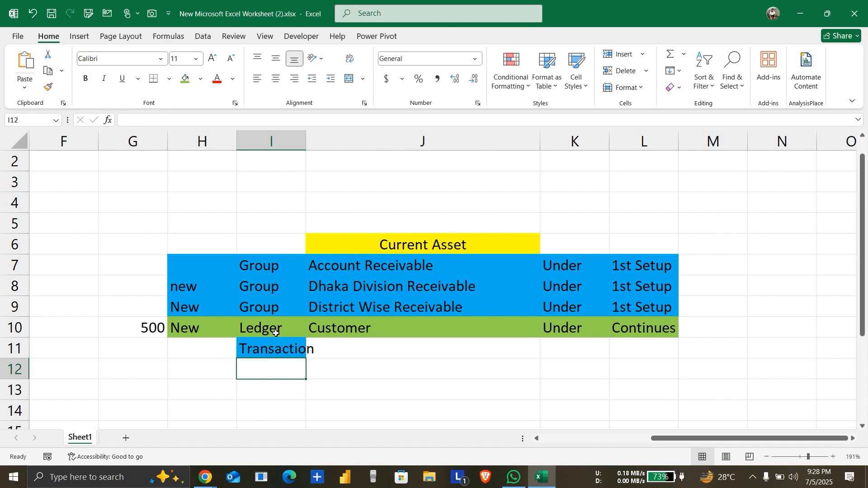
{"action": "left_click", "coordinate": [275, 334]}
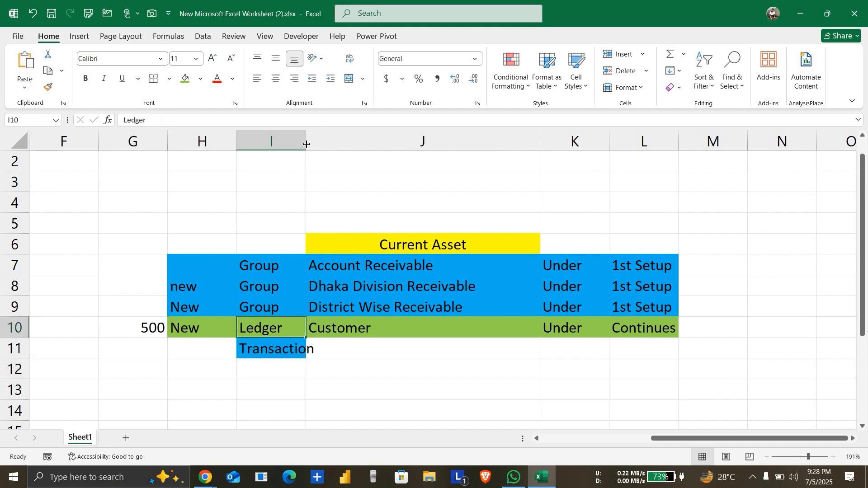
{"action": "left_click_drag", "start_coordinate": [307, 144], "coordinate": [327, 144]}
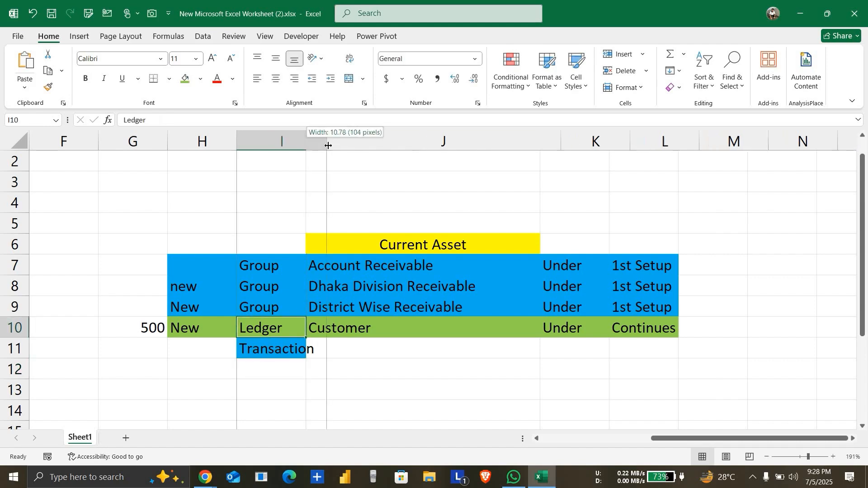
Step: Compare the Transaction cell with the Ledger and Group cells above it and the amount in G10
{"action": "left_click", "coordinate": [301, 349]}
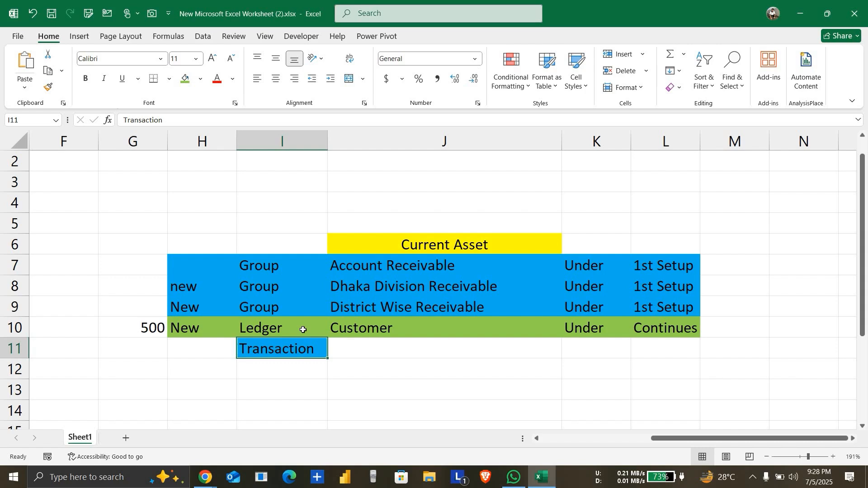
{"action": "left_click", "coordinate": [303, 330]}
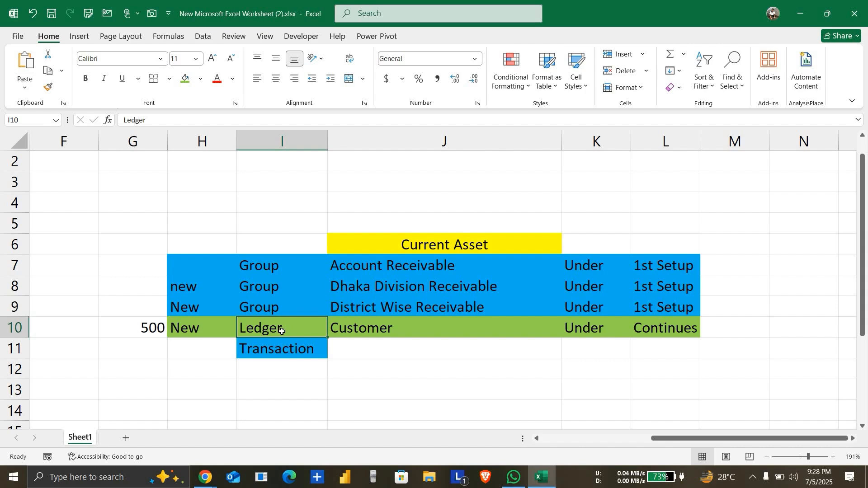
{"action": "left_click", "coordinate": [300, 348]}
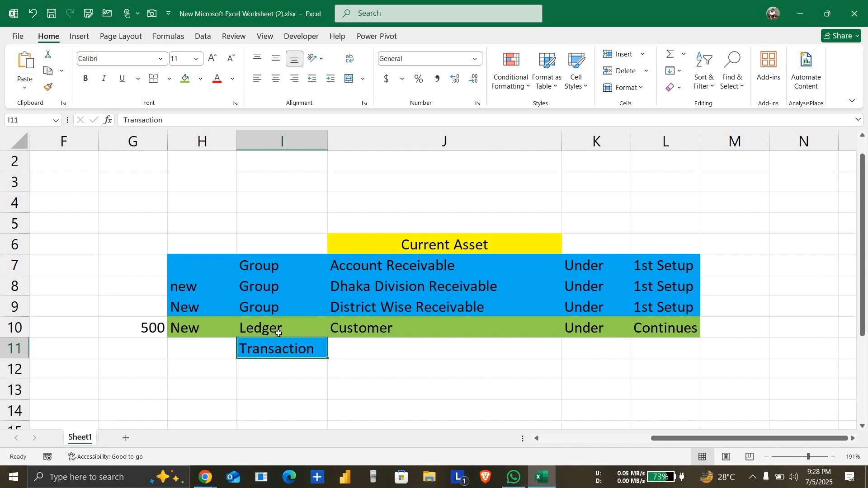
{"action": "left_click", "coordinate": [278, 334]}
{"action": "left_click", "coordinate": [151, 334]}
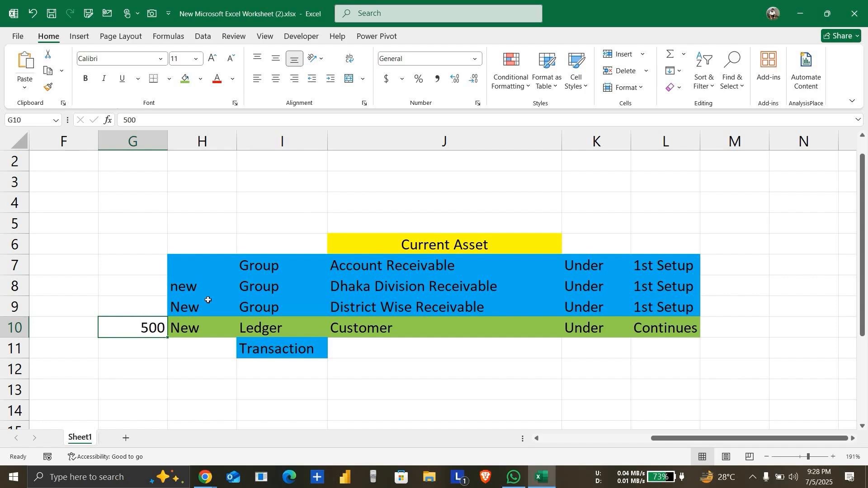
{"action": "left_click", "coordinate": [261, 313]}
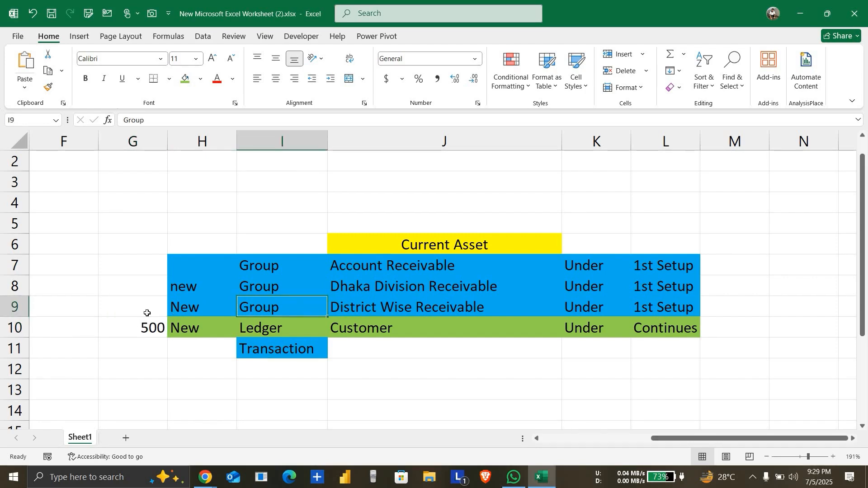
Step: Enter 500 in cells G9, G8 and G7, working upward beside the three receivable group rows
{"action": "left_click", "coordinate": [147, 313]}
{"action": "type", "text": "500"}
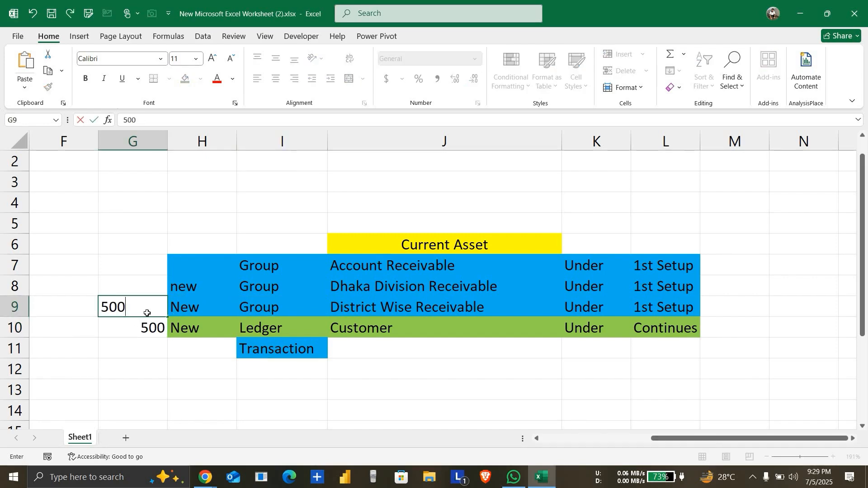
{"action": "key", "text": "Return"}
{"action": "key", "text": "Up"}
{"action": "key", "text": "Up"}
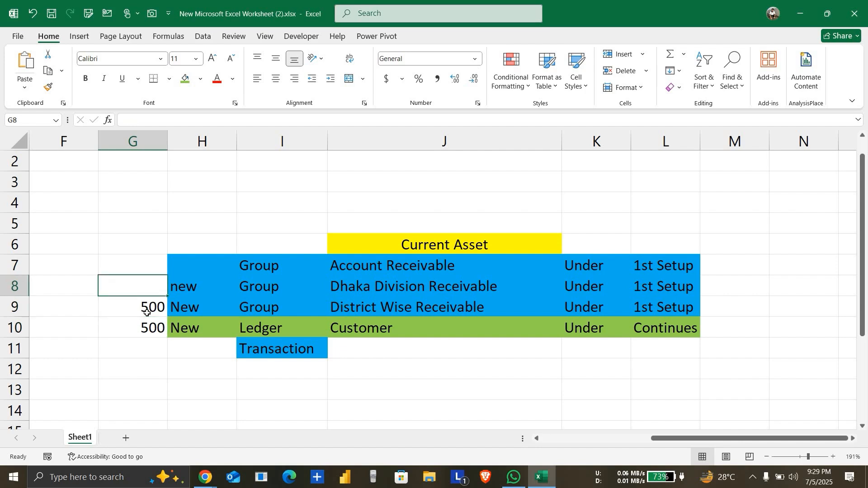
{"action": "type", "text": "500"}
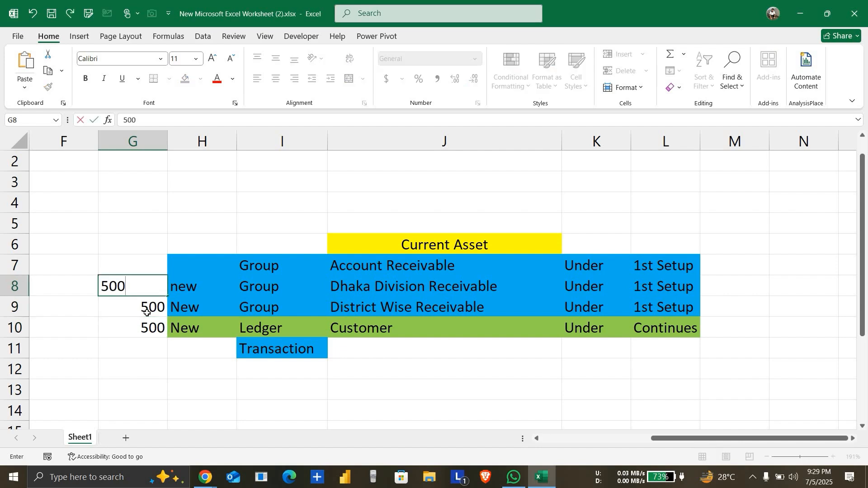
{"action": "key", "text": "Return"}
{"action": "key", "text": "Up"}
{"action": "key", "text": "Up"}
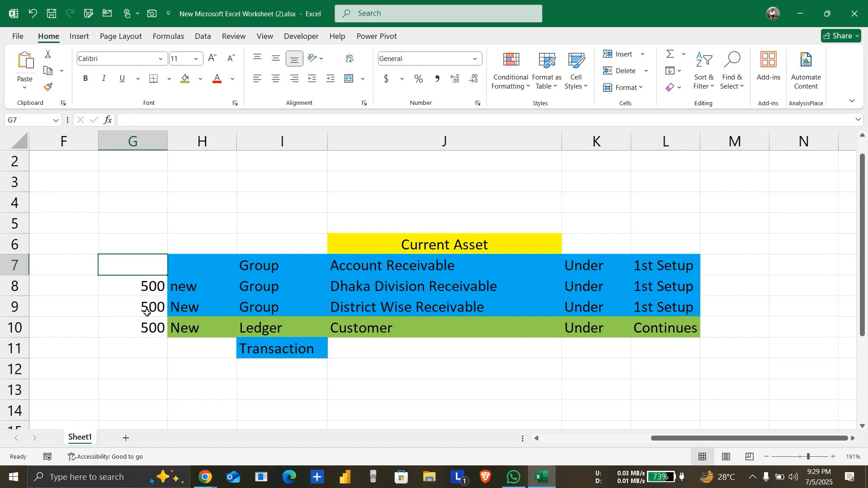
{"action": "type", "text": "5-0"}
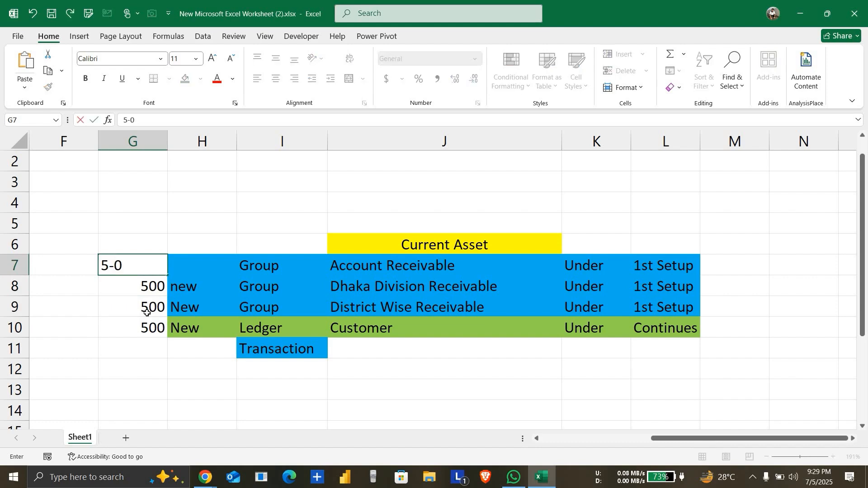
{"action": "key", "text": "BackSpace"}
{"action": "key", "text": "BackSpace"}
{"action": "type", "text": "00"}
{"action": "key", "text": "Return"}
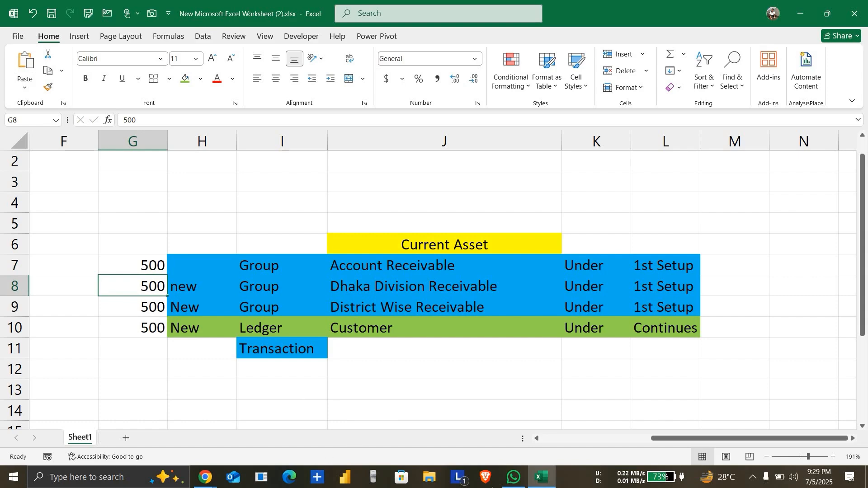
Step: Switch to Chrome and check the ongoing Google Meet call and its participants
{"action": "mouse_move", "coordinate": [207, 478]}
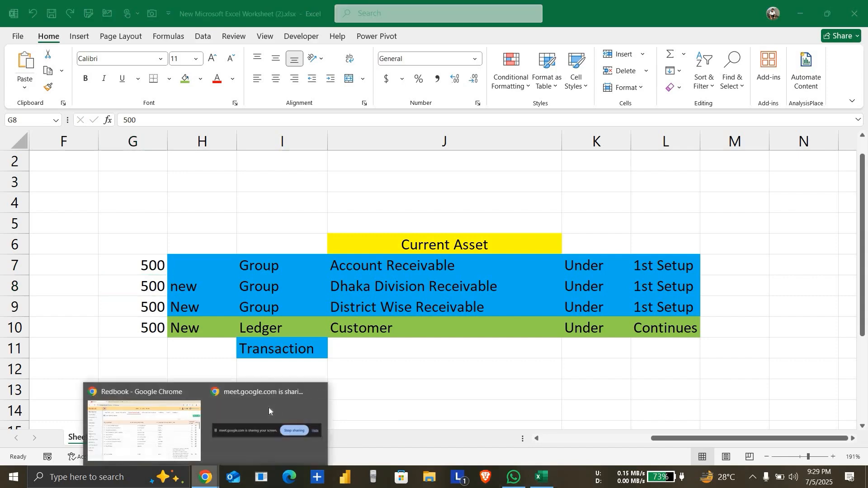
{"action": "left_click", "coordinate": [144, 425]}
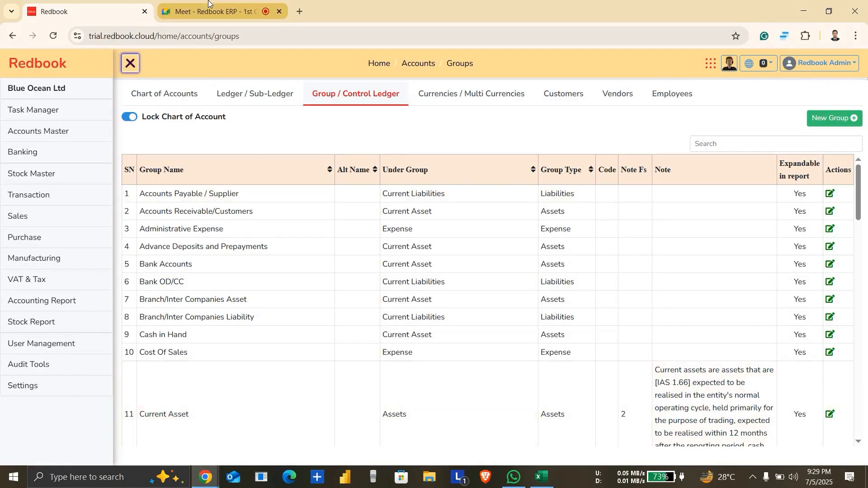
{"action": "left_click", "coordinate": [208, 2]}
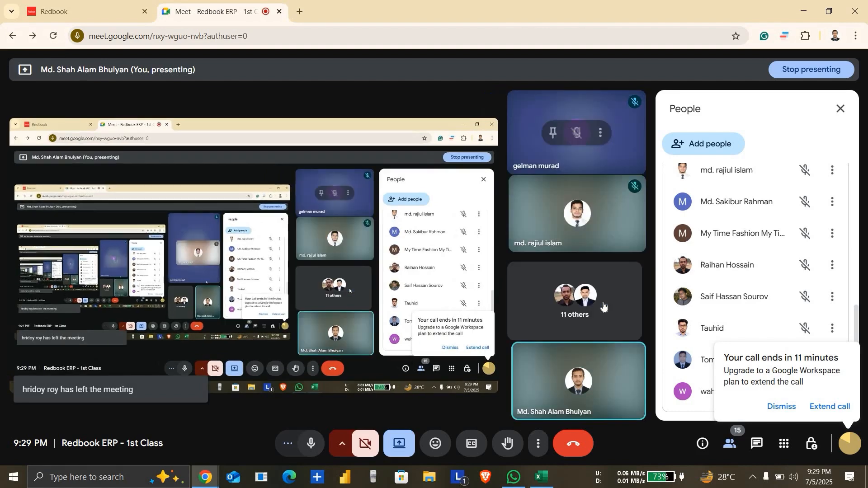
Step: Close the Excel workbook and switch to the Redbook Group / Control Ledger page in Chrome
{"action": "left_click", "coordinate": [542, 478]}
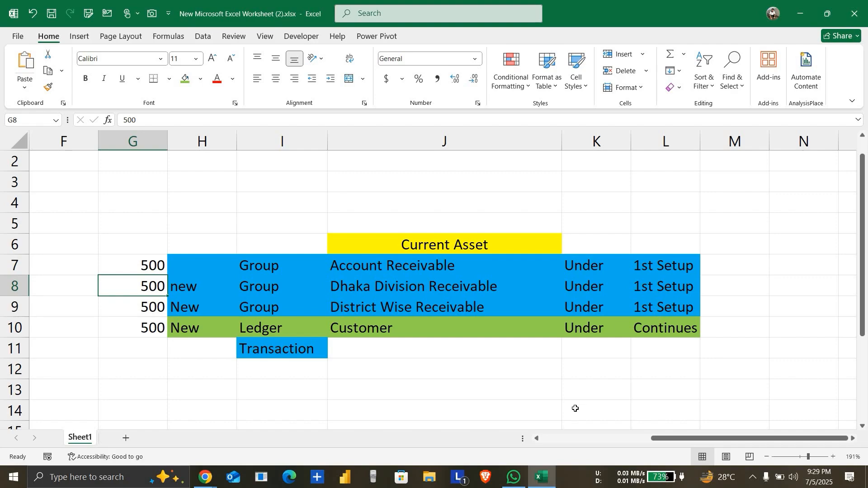
{"action": "left_click", "coordinate": [862, 4]}
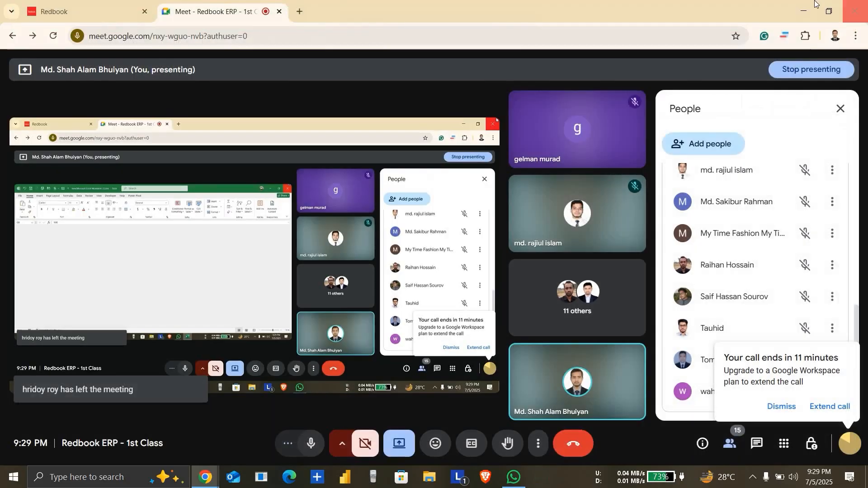
{"action": "left_click", "coordinate": [107, 16]}
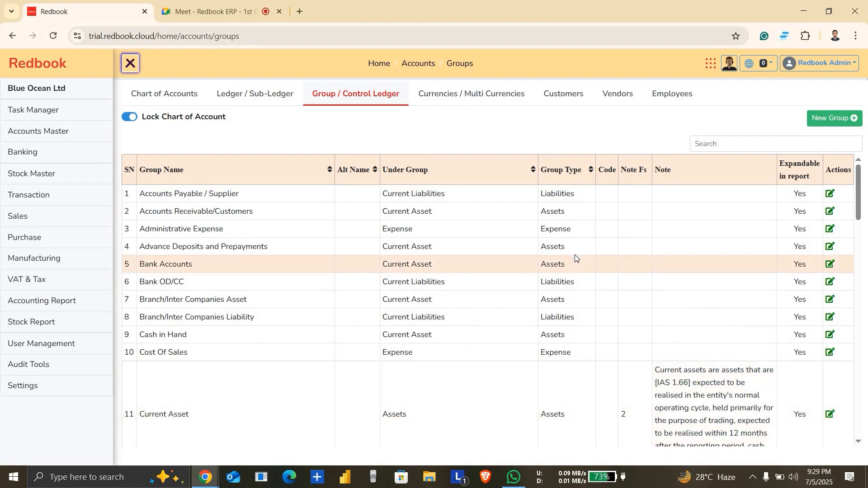
Step: View the Chart of Accounts and Ledger / Sub-Ledger pages, check the Google Meet call, and return to Redbook
{"action": "left_click", "coordinate": [162, 95]}
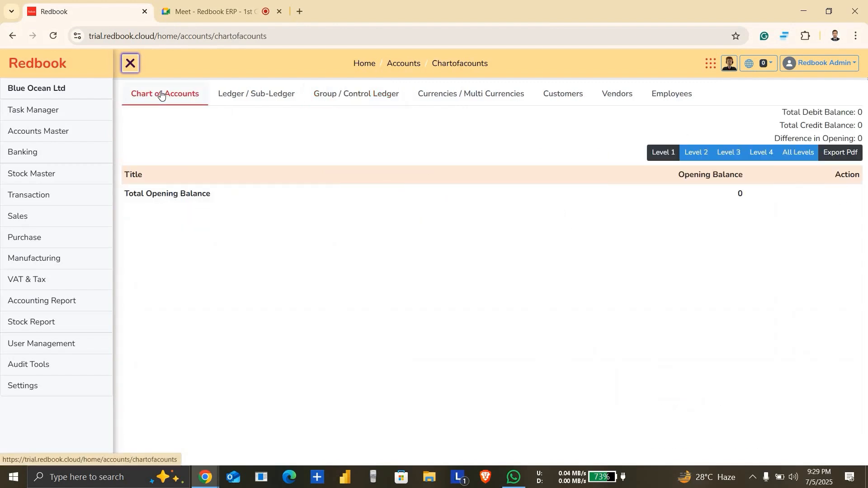
{"action": "left_click", "coordinate": [252, 96]}
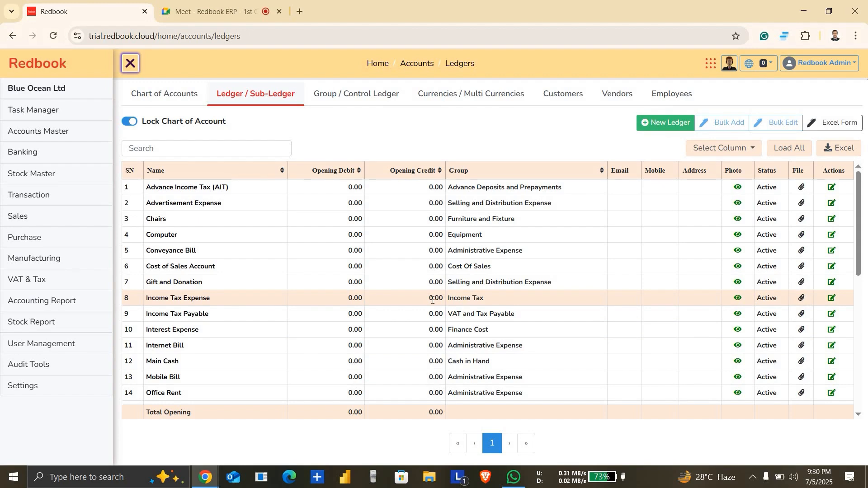
{"action": "left_click", "coordinate": [239, 9]}
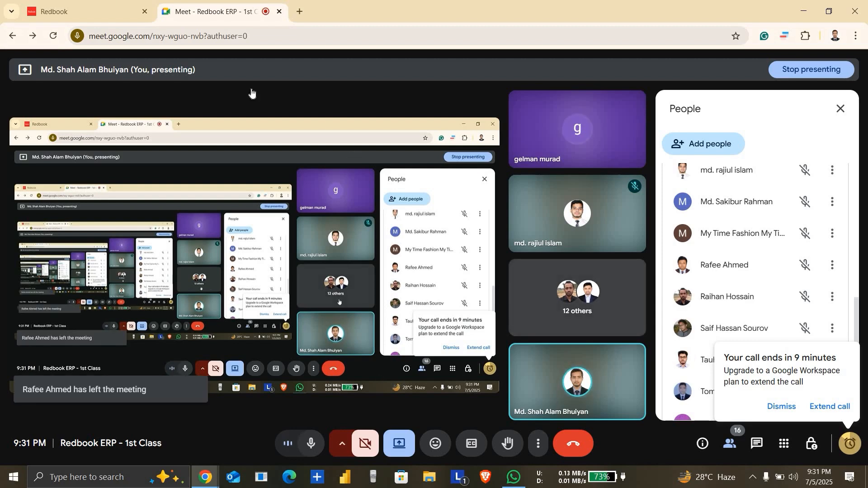
{"action": "left_click", "coordinate": [117, 4]}
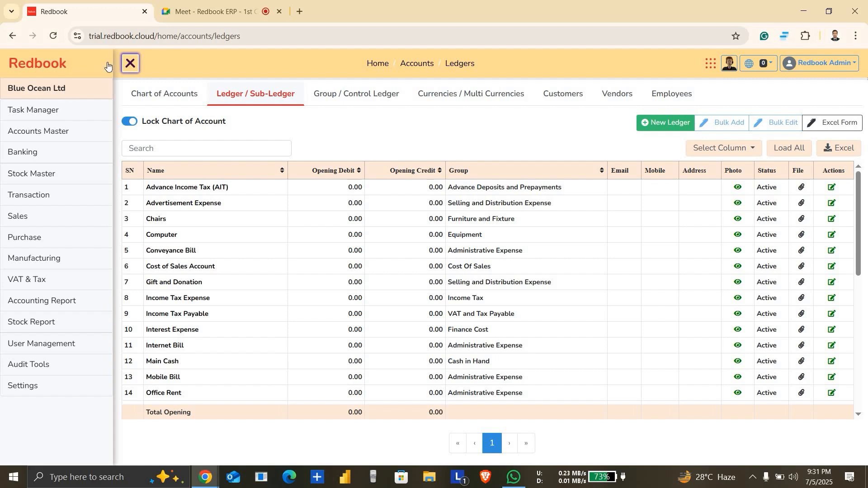
Step: Compare the Chart of Accounts, Ledger / Sub-Ledger and Group / Control Ledger pages in turn
{"action": "left_click", "coordinate": [186, 94]}
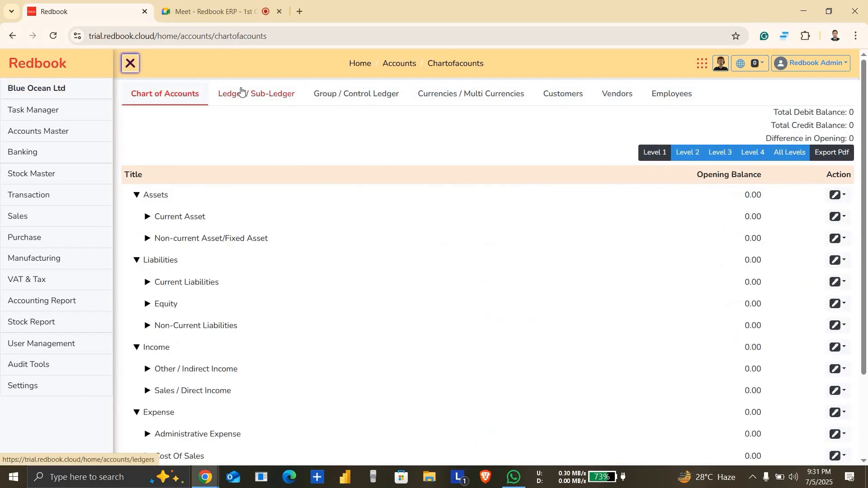
{"action": "left_click", "coordinate": [265, 96]}
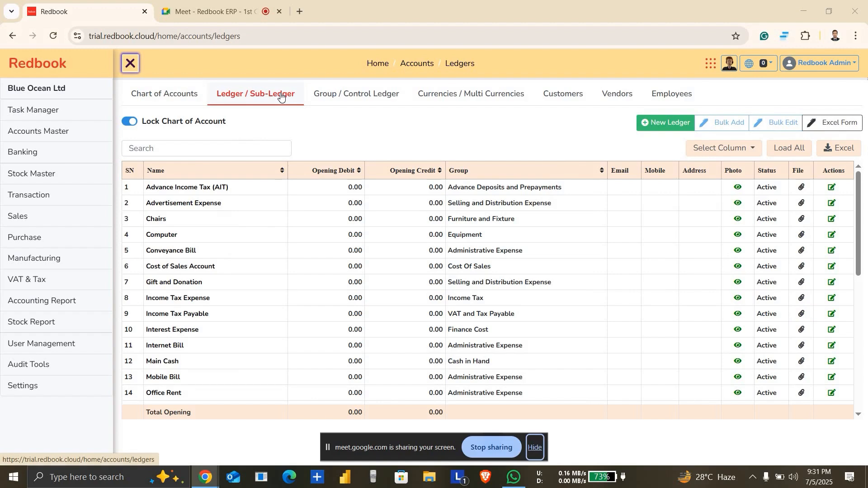
{"action": "left_click", "coordinate": [331, 96]}
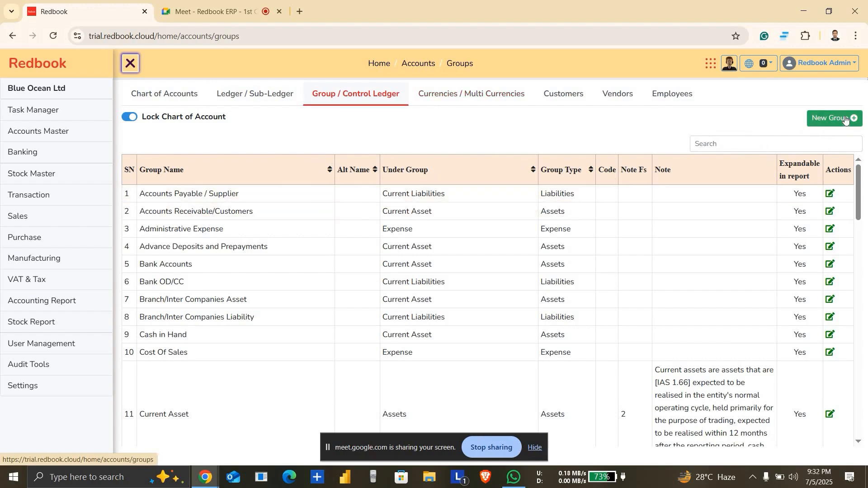
Step: Reopen the Excel worksheet, review the Current Asset hierarchy from Account Receivable down to Customer, and close the workbook
{"action": "left_click", "coordinate": [804, 11]}
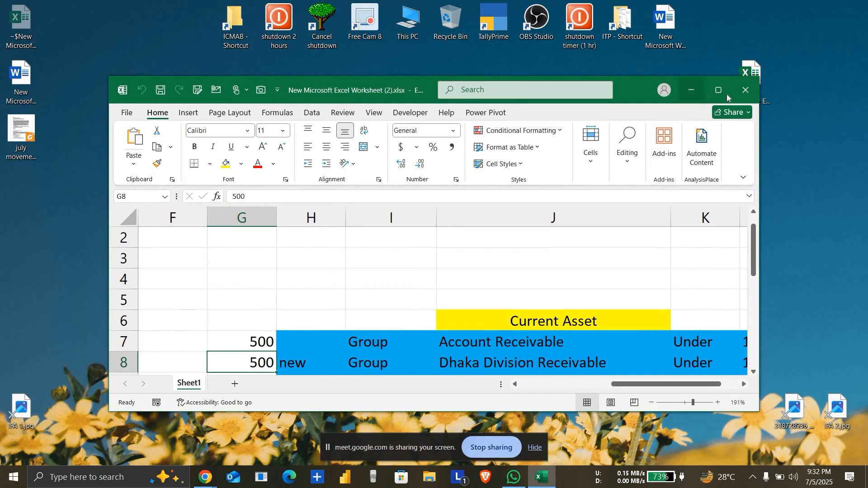
{"action": "left_click", "coordinate": [718, 90]}
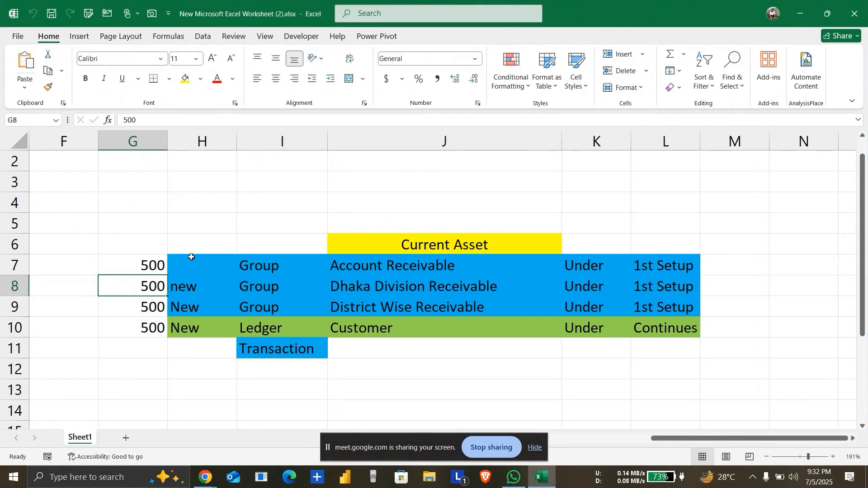
{"action": "left_click_drag", "start_coordinate": [163, 245], "coordinate": [643, 258]}
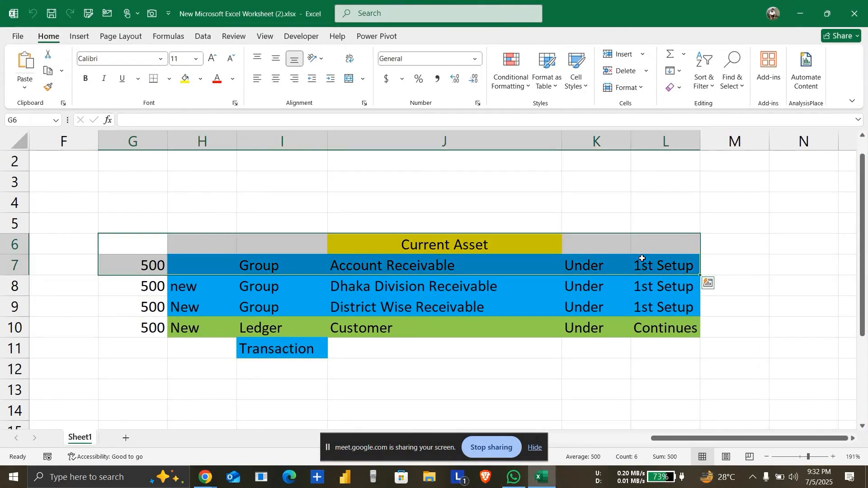
{"action": "left_click", "coordinate": [464, 248]}
{"action": "left_click", "coordinate": [438, 263]}
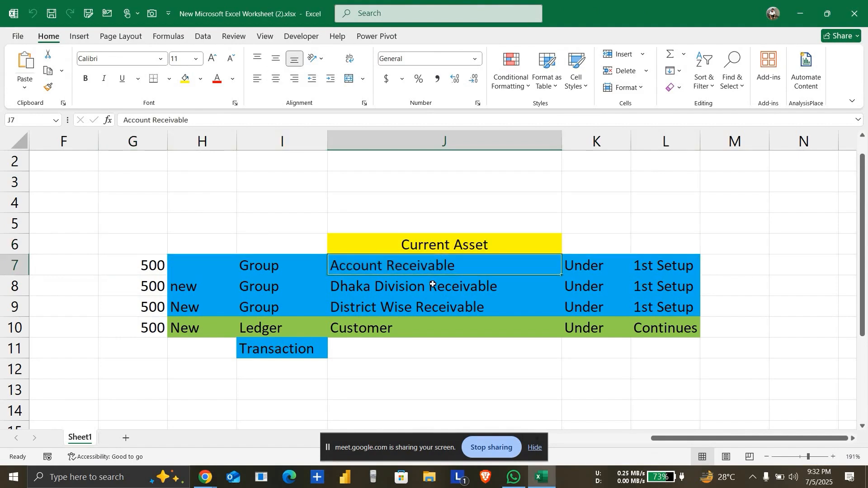
{"action": "left_click_drag", "start_coordinate": [431, 284], "coordinate": [438, 361]}
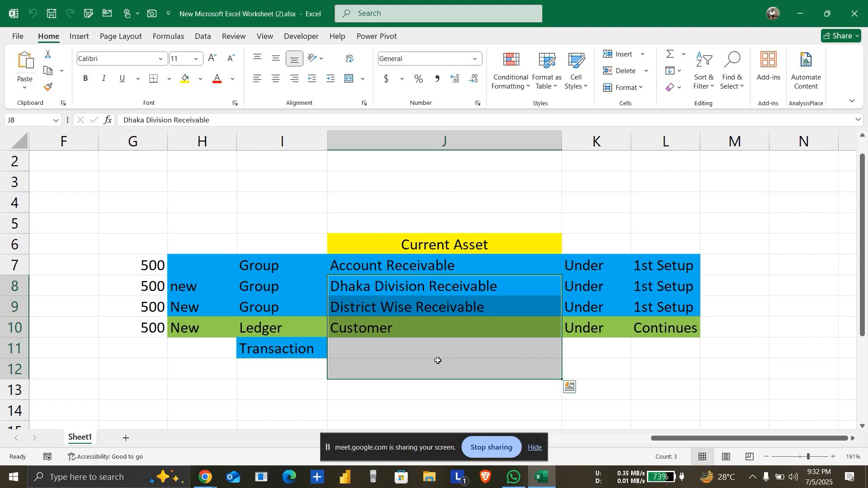
{"action": "left_click", "coordinate": [686, 224]}
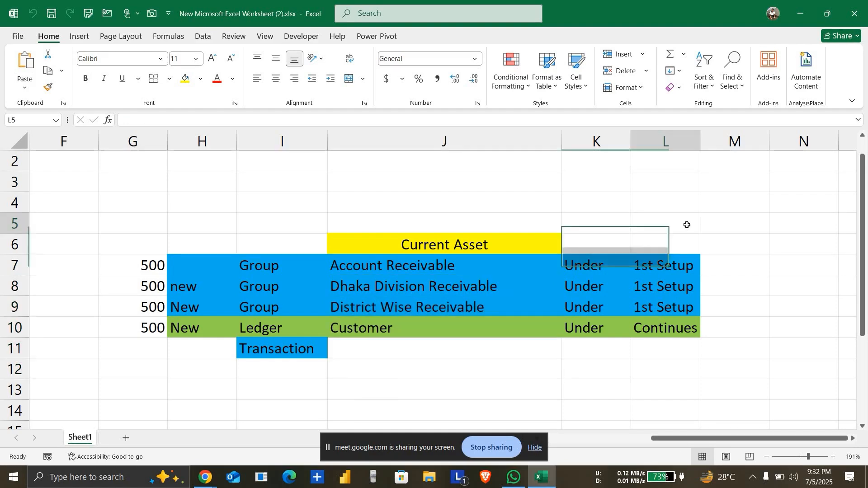
{"action": "left_click", "coordinate": [853, 15]}
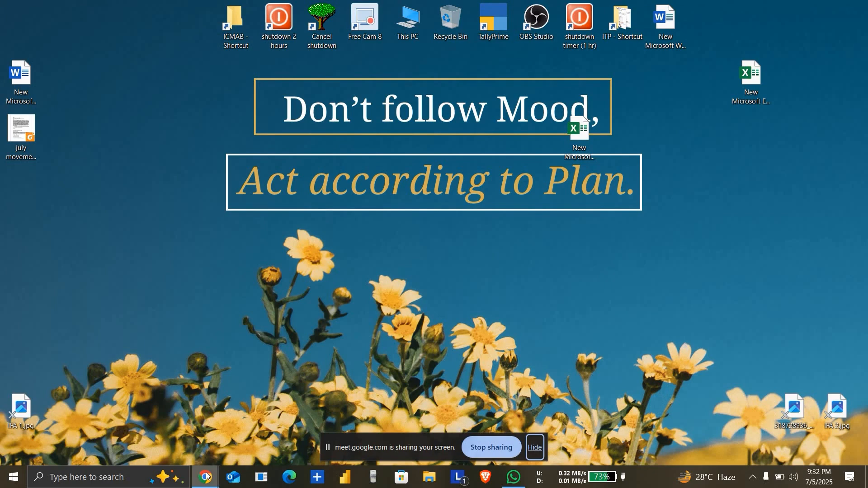
Step: Switch back to Redbook in Chrome and open the new ledger form on the Ledger / Sub-Ledger page
{"action": "mouse_move", "coordinate": [206, 477]}
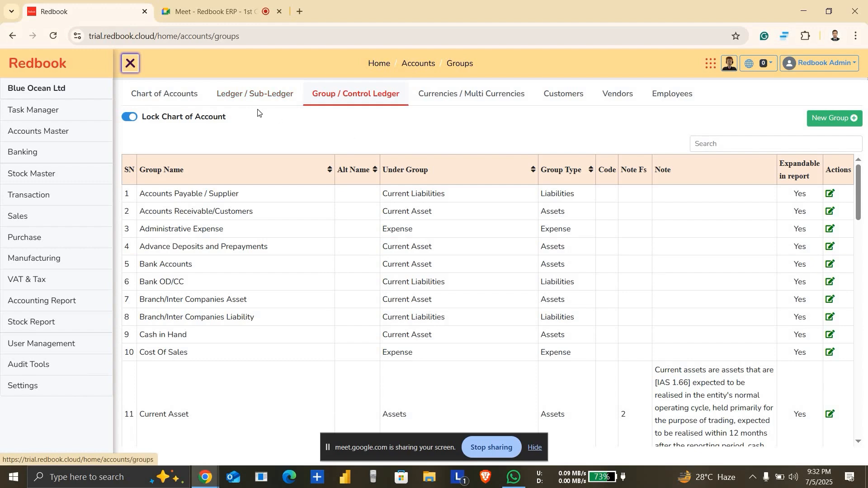
{"action": "mouse_move", "coordinate": [273, 95]}
{"action": "left_mouse_down"}
{"action": "mouse_move", "coordinate": [281, 91]}
{"action": "mouse_move", "coordinate": [272, 91]}
{"action": "left_mouse_up"}
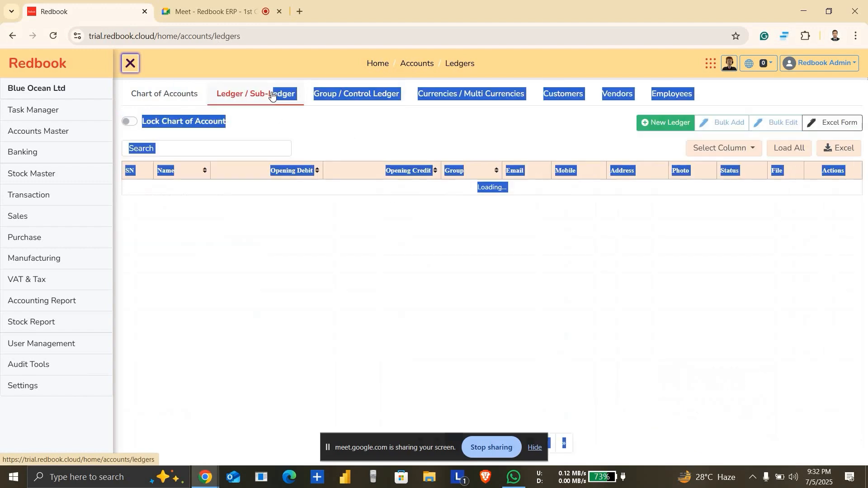
{"action": "left_click", "coordinate": [265, 99]}
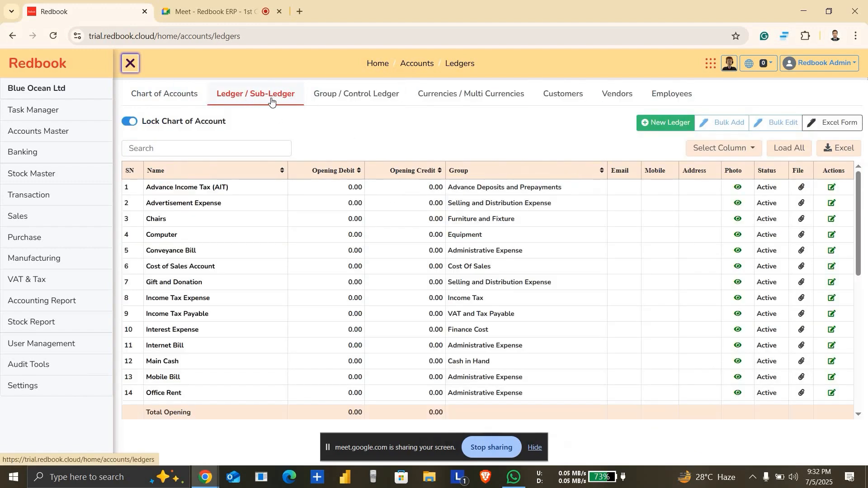
{"action": "left_click", "coordinate": [679, 131]}
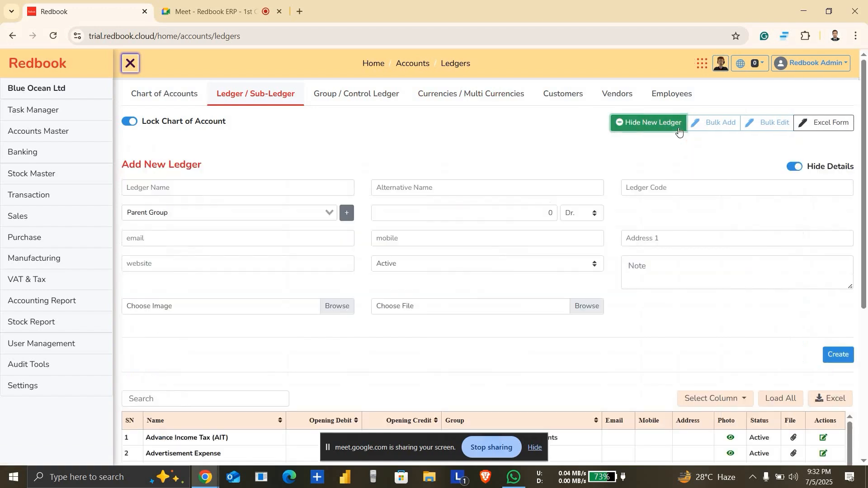
Step: Create a ledger named "SCB - 1120" under the Bank Accounts parent group
{"action": "left_click", "coordinate": [247, 184]}
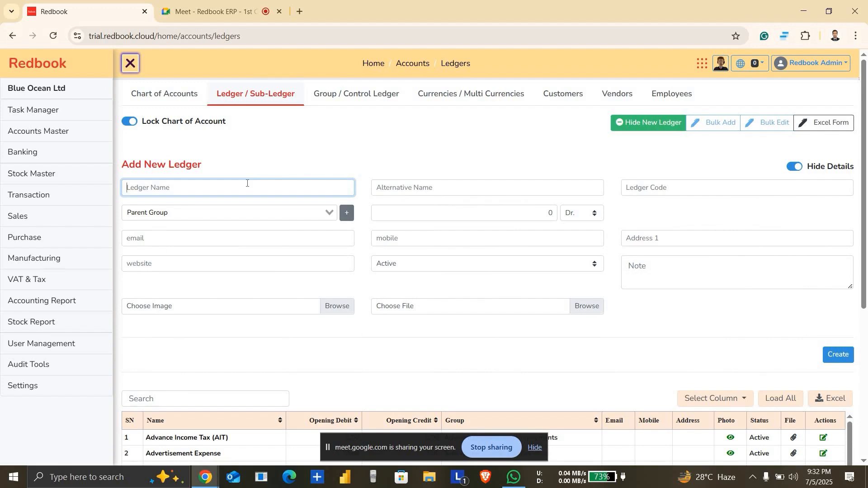
{"action": "type", "text": "SCB - 1120"}
{"action": "left_click", "coordinate": [273, 214]}
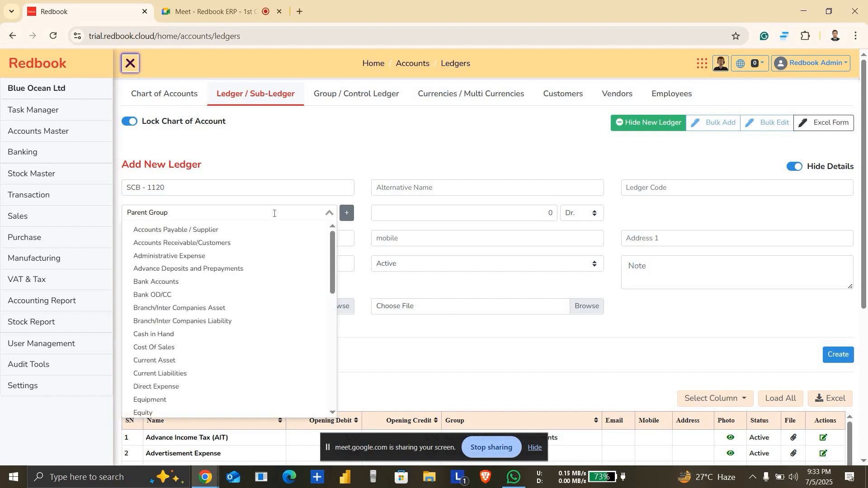
{"action": "type", "text": "bank"}
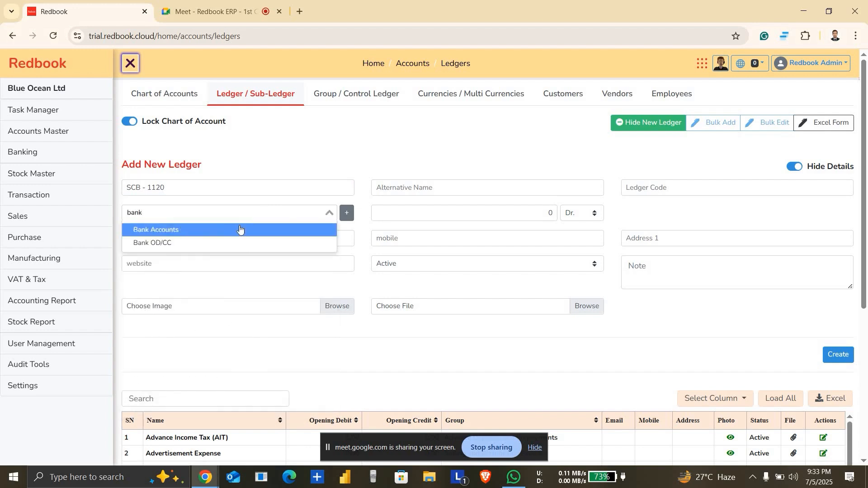
{"action": "left_click", "coordinate": [240, 229]}
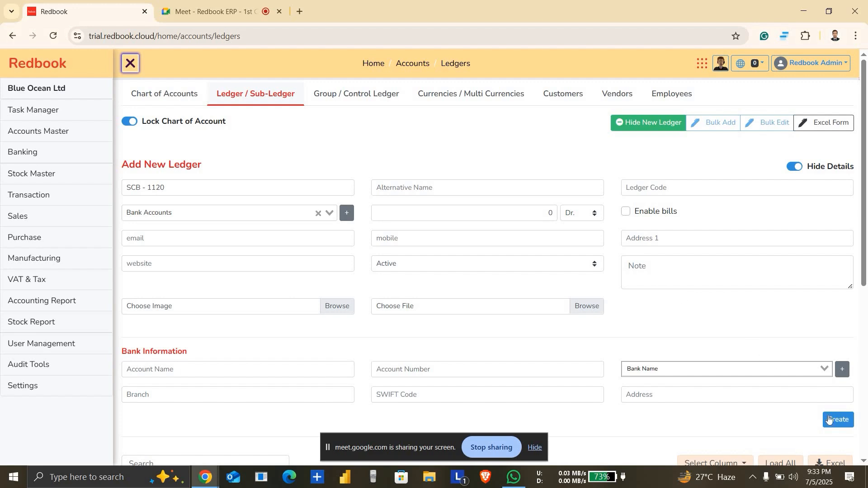
{"action": "left_click", "coordinate": [845, 423]}
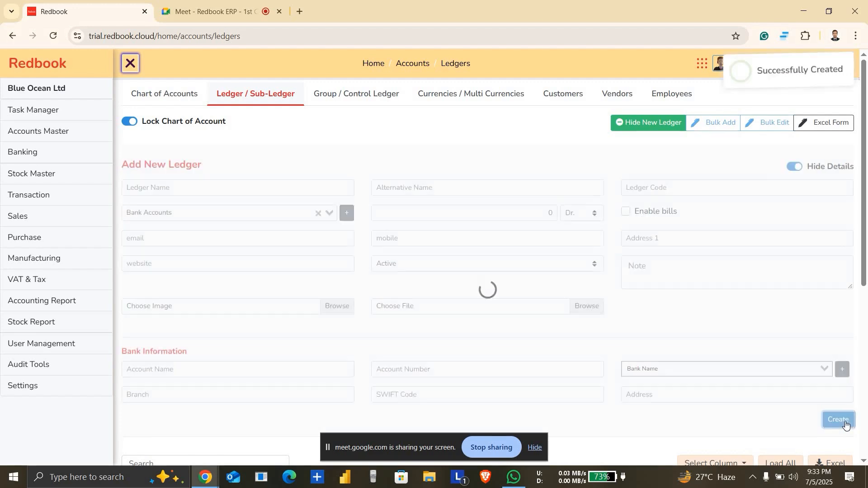
{"action": "left_click", "coordinate": [204, 184]}
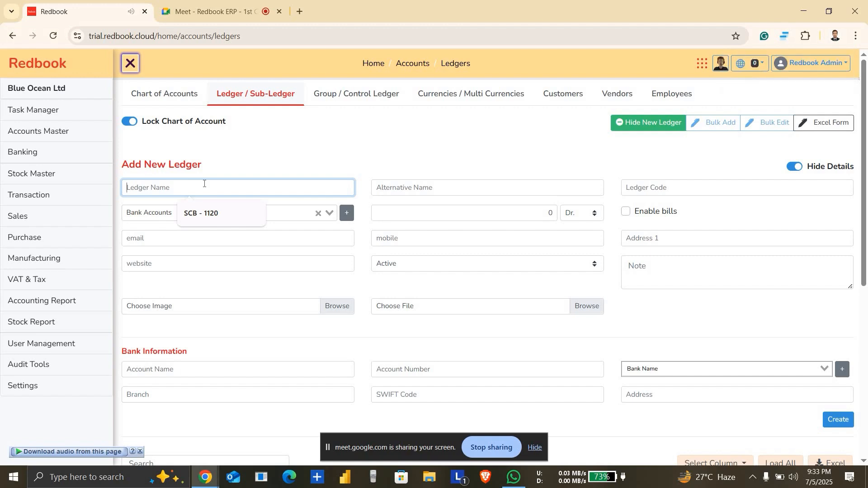
{"action": "type", "text": "Petty C"}
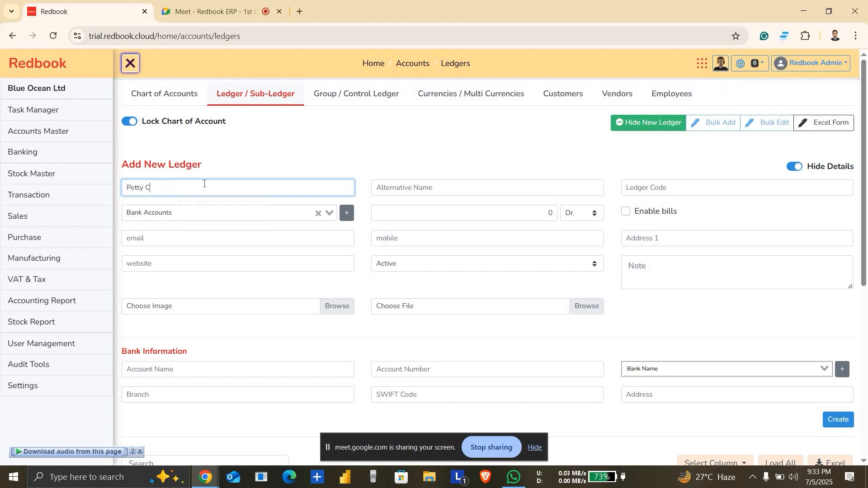
{"action": "key", "text": "BackSpace"}
{"action": "key", "text": "BackSpace"}
{"action": "key", "text": "BackSpace"}
{"action": "key", "text": "BackSpace"}
{"action": "key", "text": "BackSpace"}
{"action": "key", "text": "BackSpace"}
{"action": "key", "text": "BackSpace"}
{"action": "left_click", "coordinate": [213, 213]}
{"action": "type", "text": "cash"}
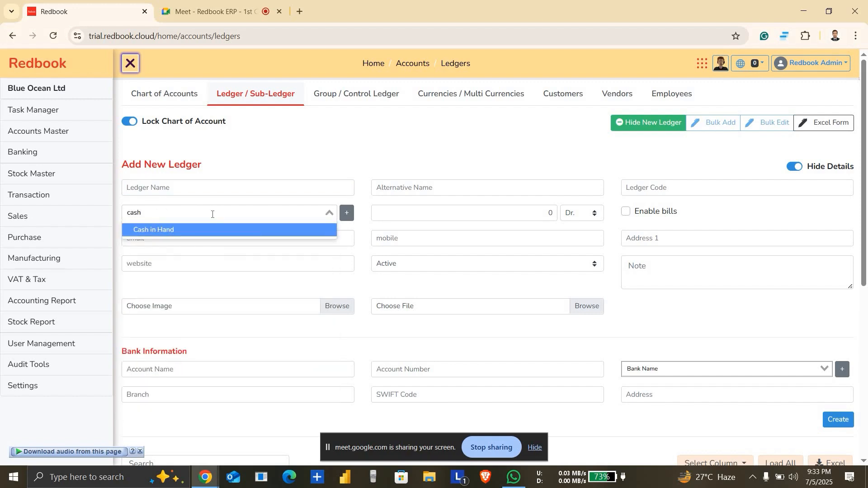
{"action": "left_click", "coordinate": [244, 184]}
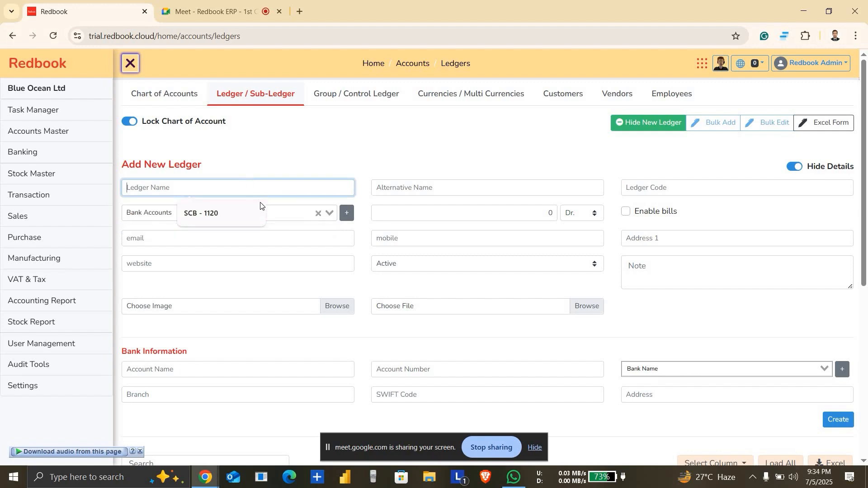
{"action": "left_click", "coordinate": [274, 213]}
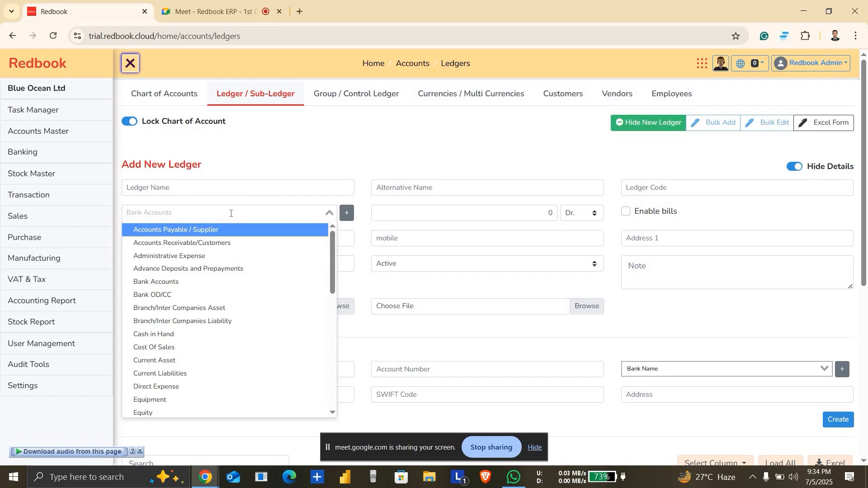
Step: Try to create a ledger named "Petty Cash" under the Cash in Hand parent group
{"action": "left_click", "coordinate": [217, 186]}
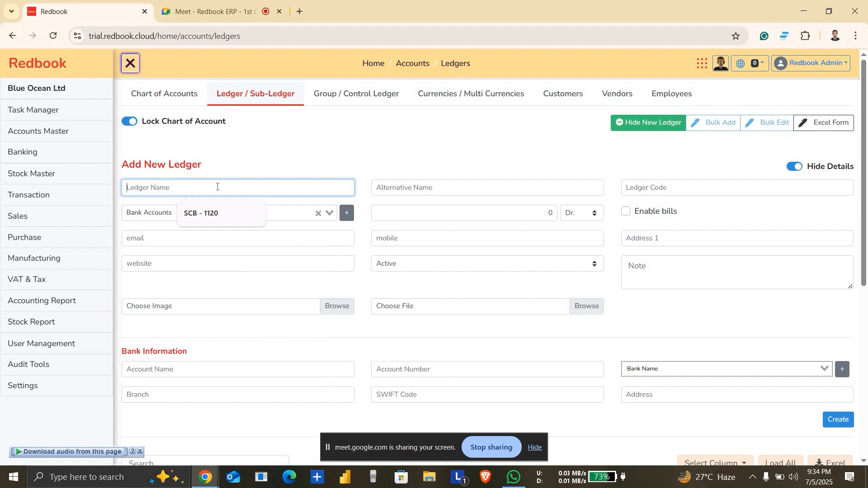
{"action": "type", "text": "Petty Cas"}
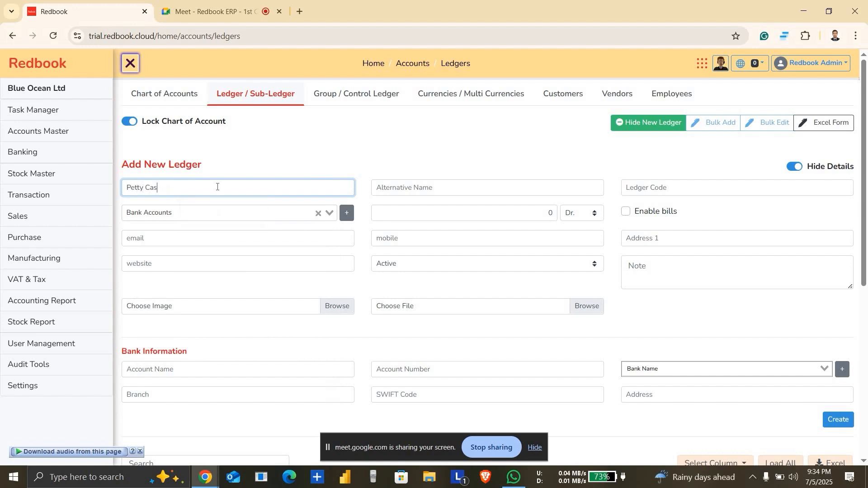
{"action": "type", "text": "h"}
{"action": "left_click", "coordinate": [259, 207]}
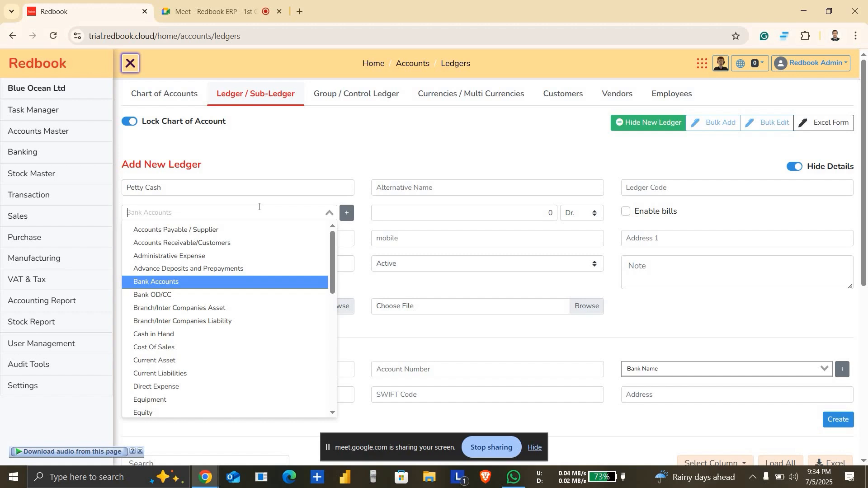
{"action": "type", "text": "cash"}
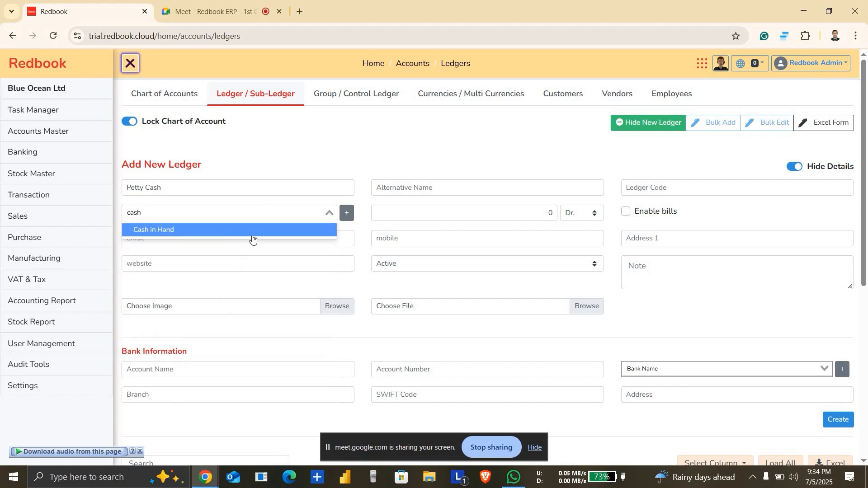
{"action": "left_click", "coordinate": [269, 232]}
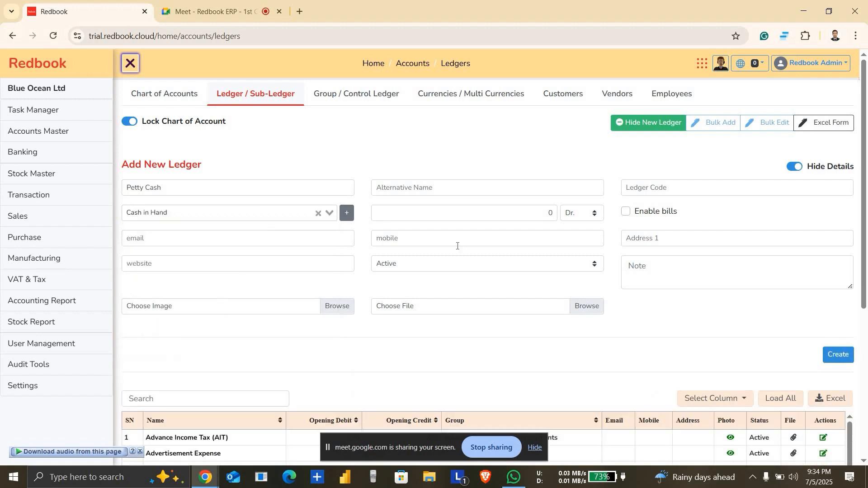
{"action": "left_click", "coordinate": [837, 354]}
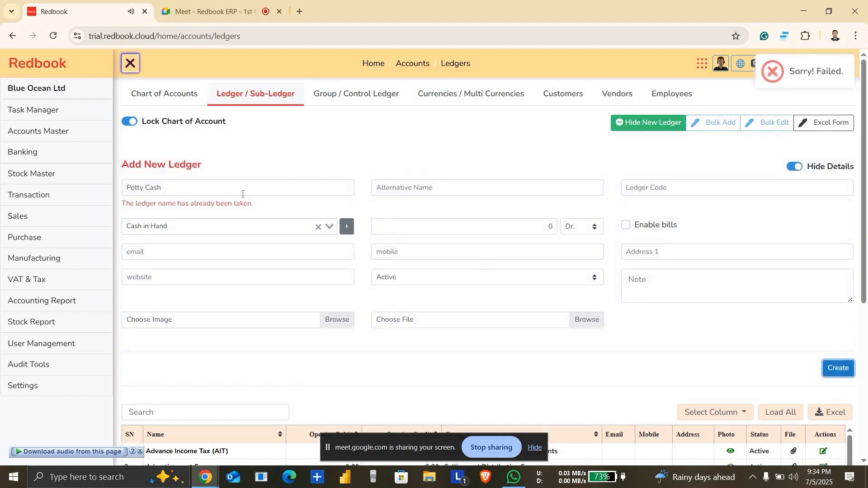
{"action": "left_click", "coordinate": [161, 187]}
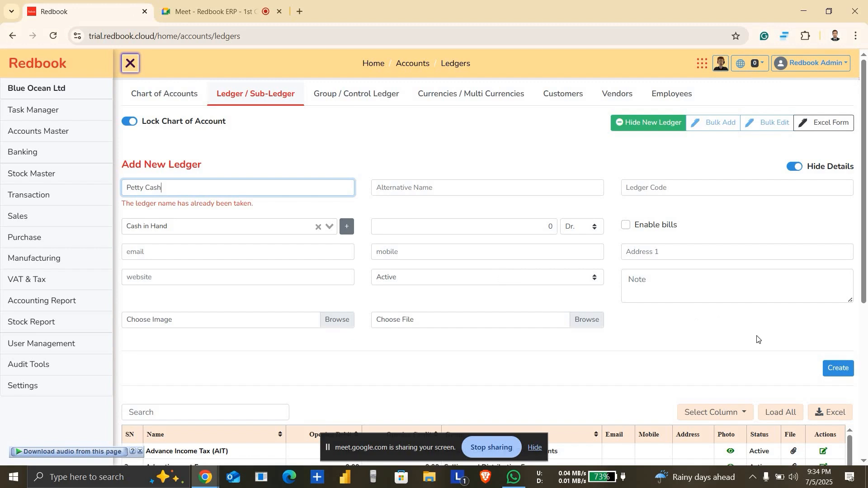
Step: Clear the Petty Cash name and create a ledger named "Share capital" under the Share Capital/Owner's Capital parent group
{"action": "key", "text": "BackSpace"}
{"action": "key", "text": "BackSpace"}
{"action": "key", "text": "BackSpace"}
{"action": "key", "text": "BackSpace"}
{"action": "key", "text": "BackSpace"}
{"action": "key", "text": "BackSpace"}
{"action": "key", "text": "BackSpace"}
{"action": "key", "text": "BackSpace"}
{"action": "key", "text": "BackSpace"}
{"action": "key", "text": "BackSpace"}
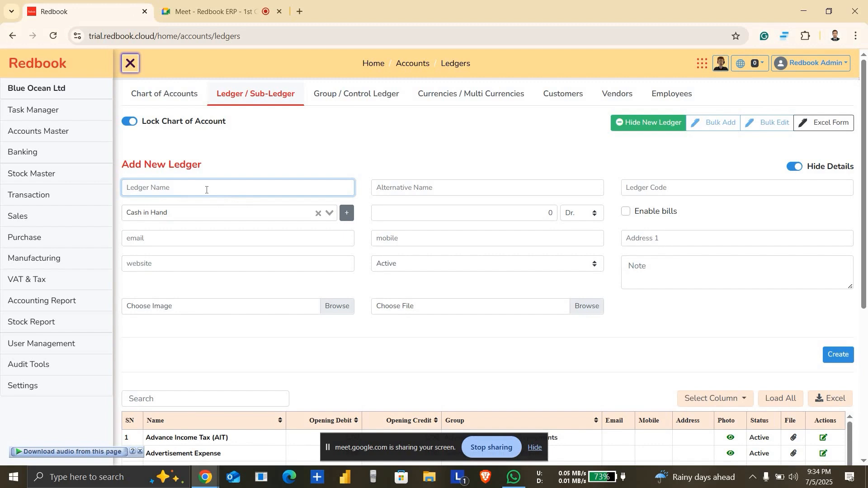
{"action": "left_click", "coordinate": [220, 220]}
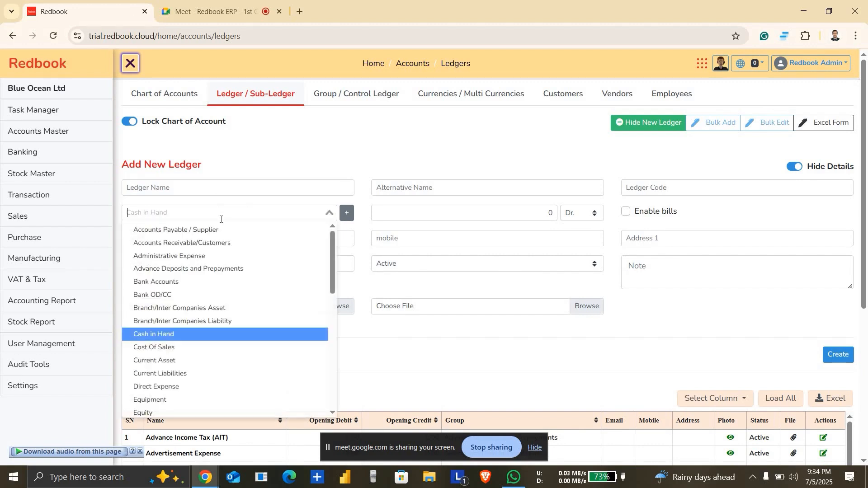
{"action": "left_click", "coordinate": [221, 191]}
{"action": "type", "text": "capital"}
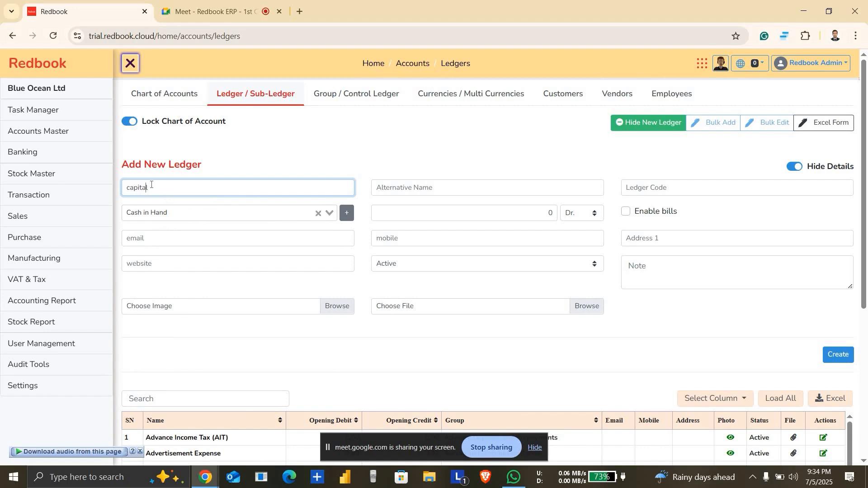
{"action": "type", "text": "Share"}
{"action": "left_click", "coordinate": [176, 213]}
{"action": "type", "text": "cap"}
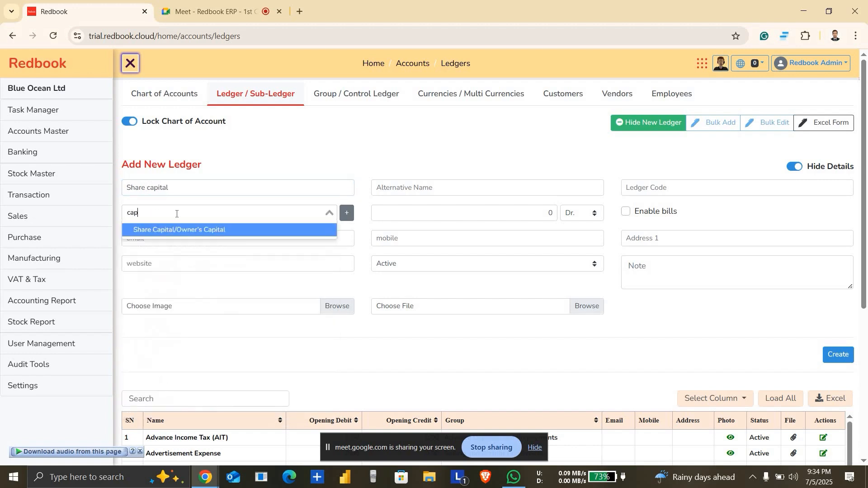
{"action": "left_click", "coordinate": [197, 230]}
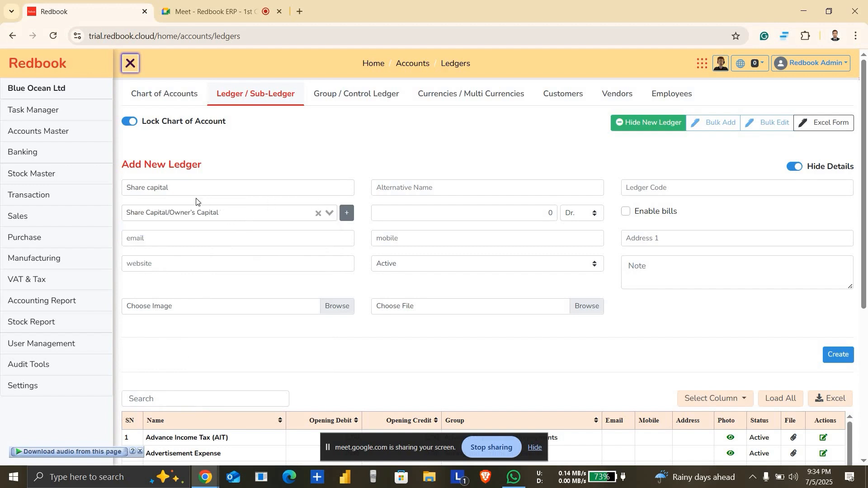
{"action": "left_click", "coordinate": [179, 194]}
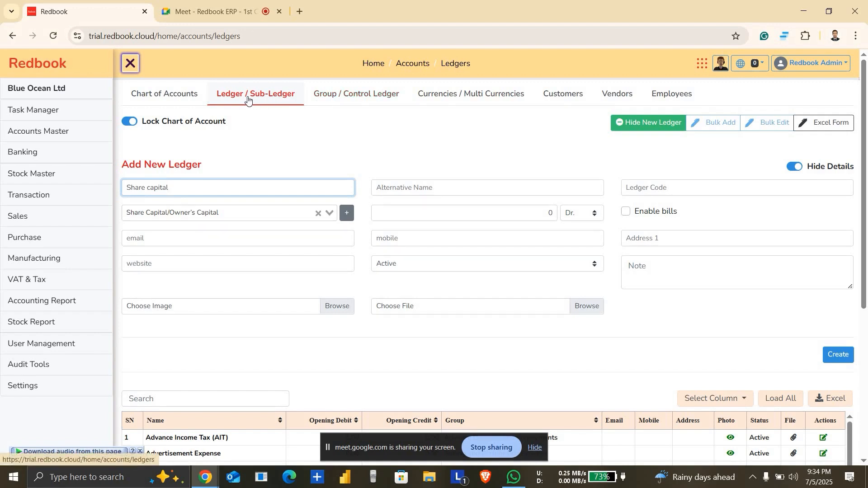
{"action": "left_click", "coordinate": [837, 355]}
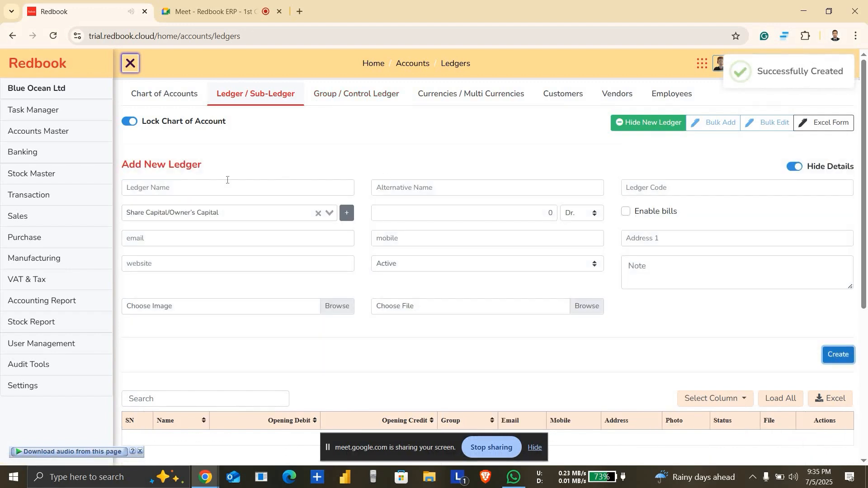
Step: Create a ledger named "Entertainment Expense" under the Administrative Expense parent group
{"action": "left_click", "coordinate": [203, 192]}
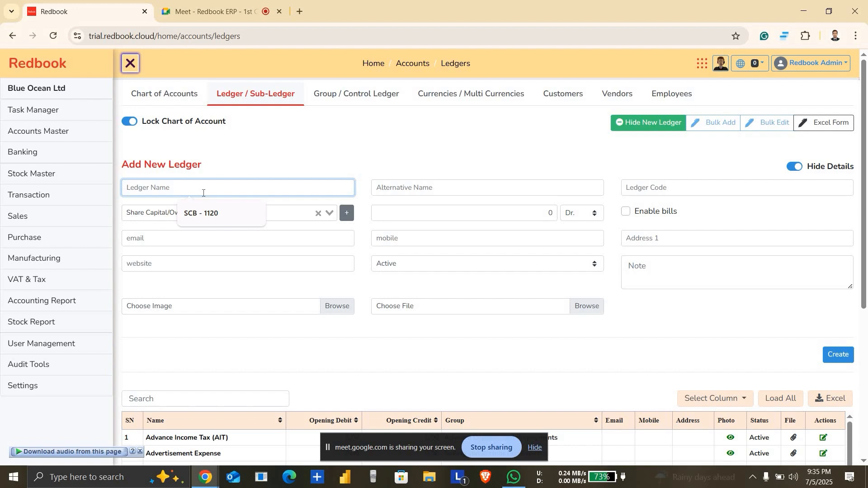
{"action": "type", "text": "Ent"}
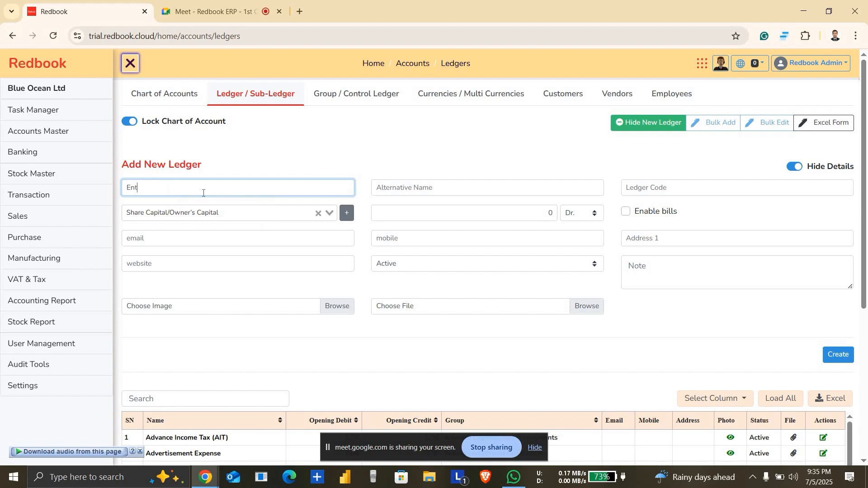
{"action": "type", "text": "ertainment Expense"}
{"action": "left_click", "coordinate": [220, 210]}
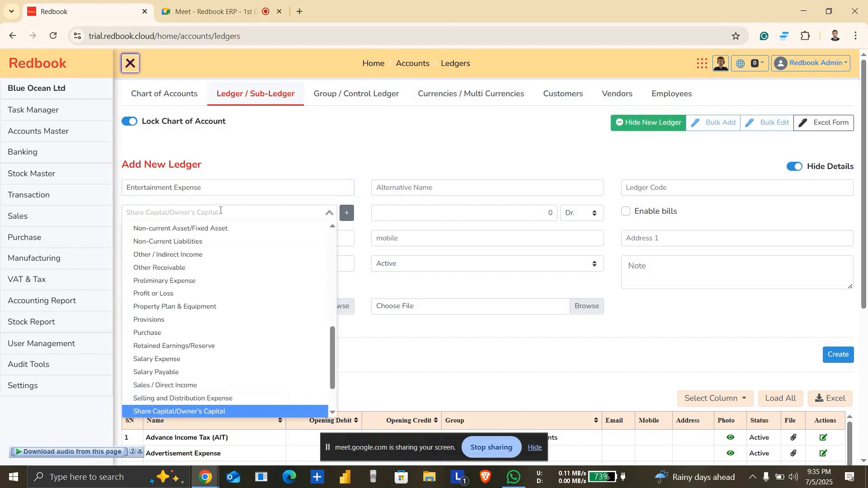
{"action": "type", "text": "ad"}
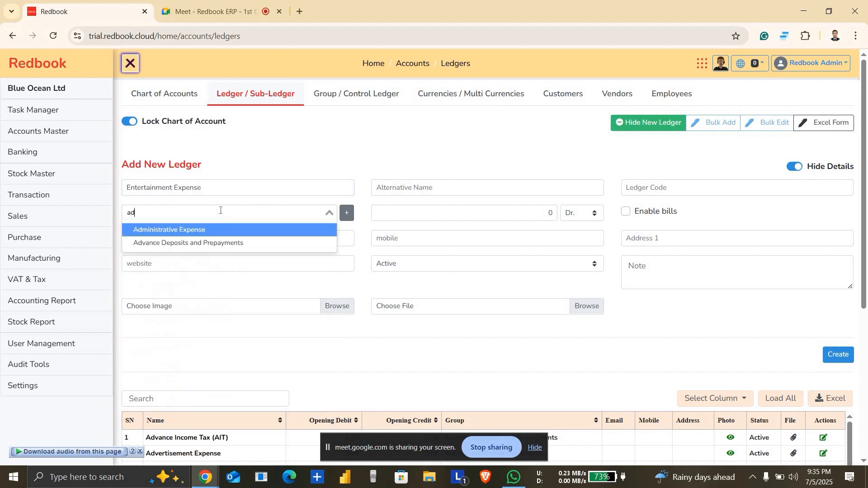
{"action": "left_click", "coordinate": [192, 232]}
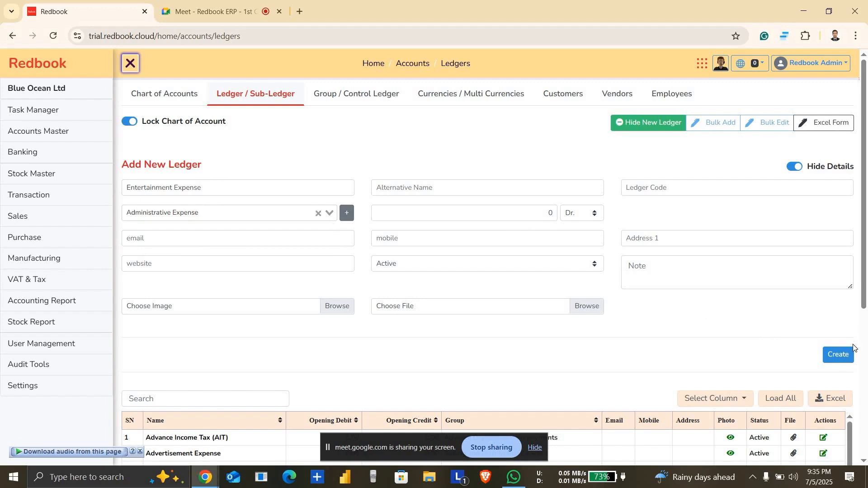
{"action": "left_click", "coordinate": [842, 356]}
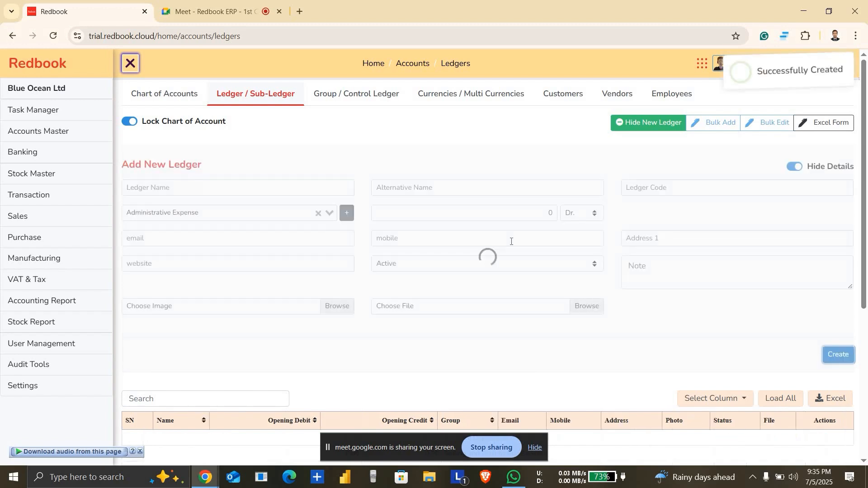
Step: Create a ledger named "Shirt Sales Income" under the Sales / Direct Income parent group
{"action": "left_click", "coordinate": [247, 179]}
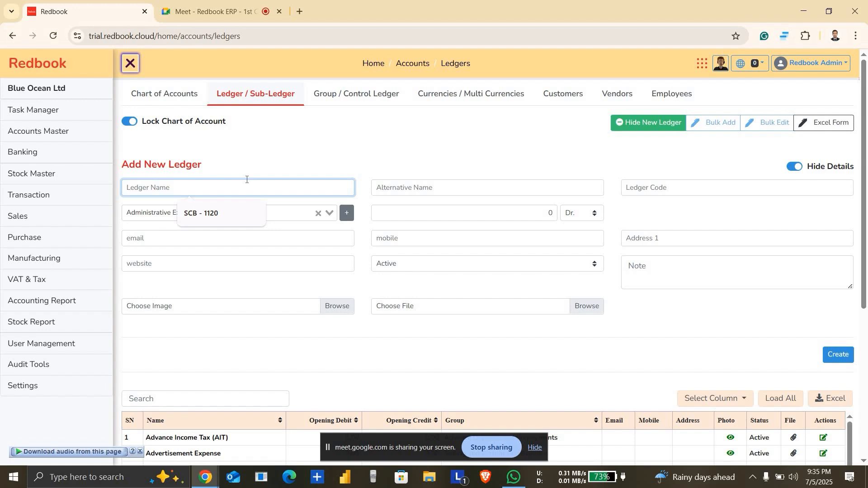
{"action": "type", "text": "Shirt"}
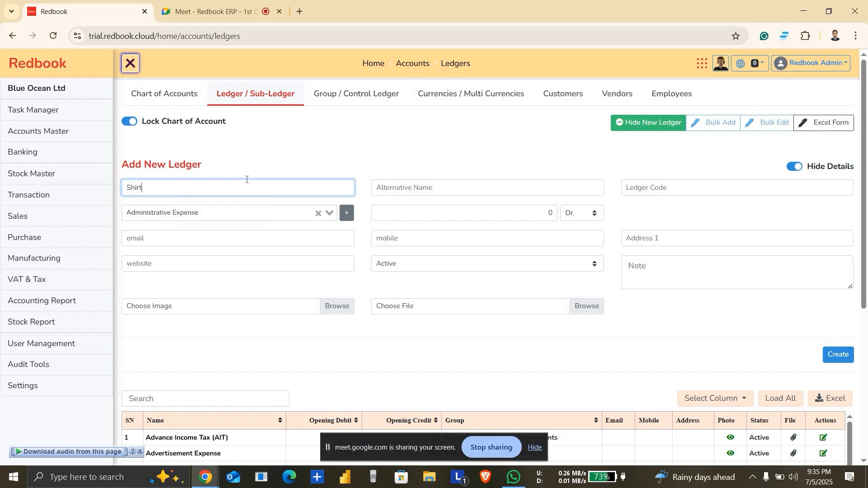
{"action": "type", "text": " Sales Income"}
{"action": "left_click", "coordinate": [226, 221]}
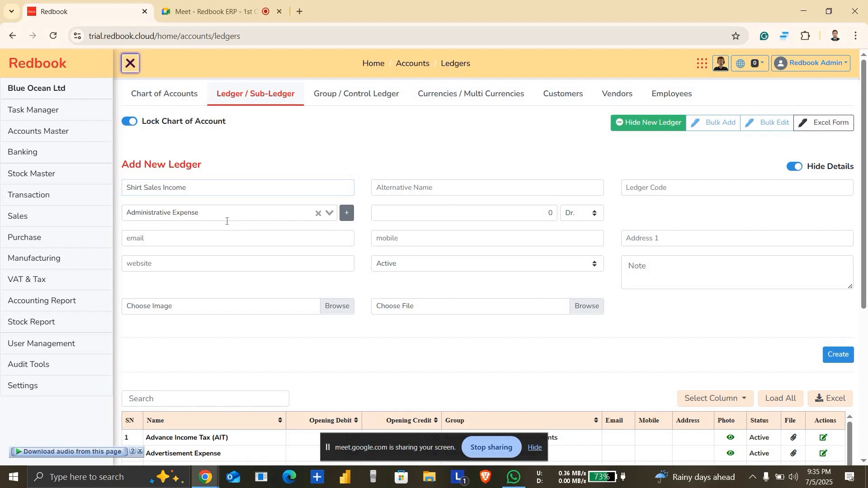
{"action": "left_click", "coordinate": [224, 216]}
{"action": "type", "text": "sha"}
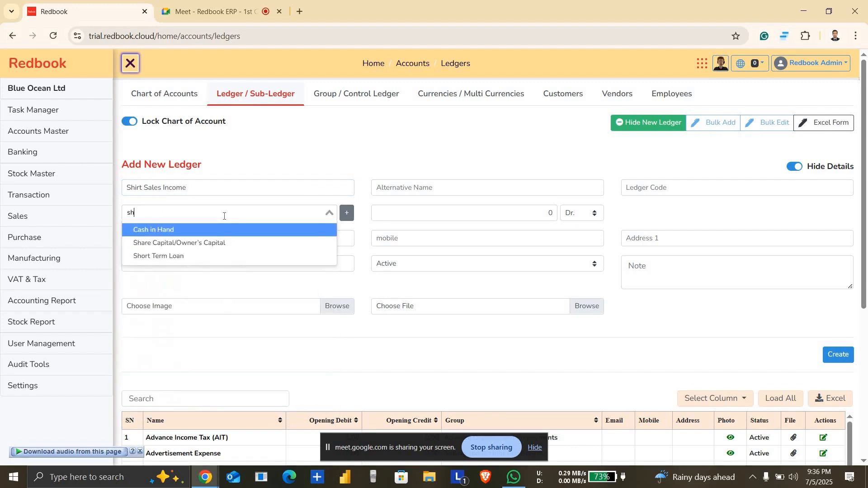
{"action": "key", "text": "BackSpace"}
{"action": "key", "text": "BackSpace"}
{"action": "key", "text": "BackSpace"}
{"action": "type", "text": "sale"}
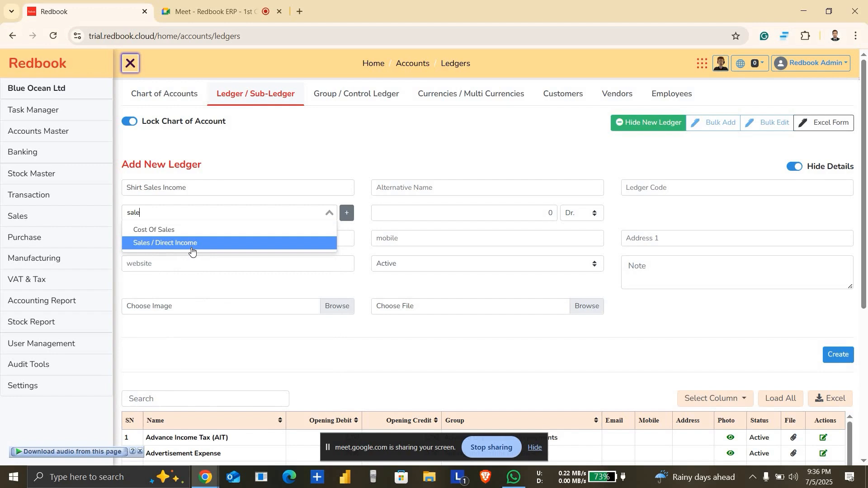
{"action": "left_click", "coordinate": [191, 251]}
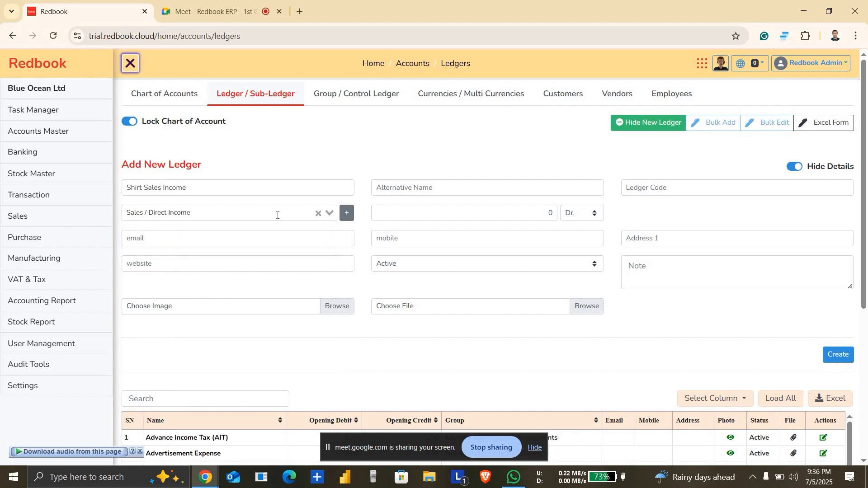
{"action": "left_click", "coordinate": [253, 186]}
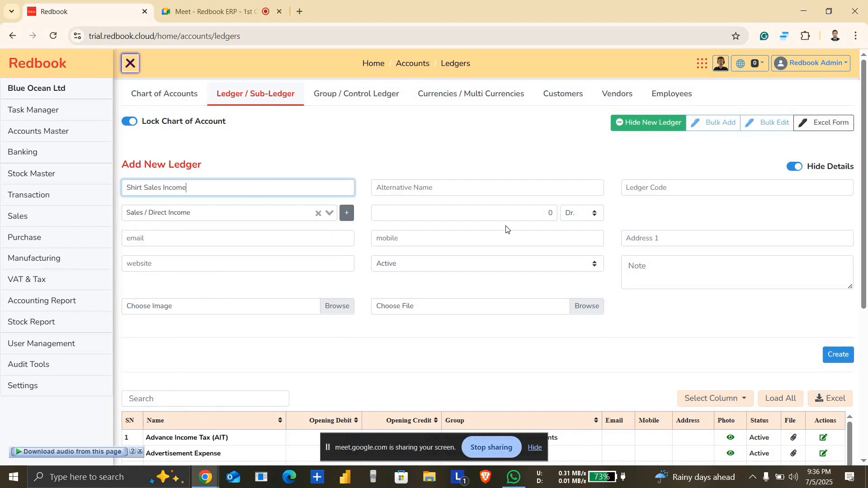
{"action": "left_click", "coordinate": [841, 355]}
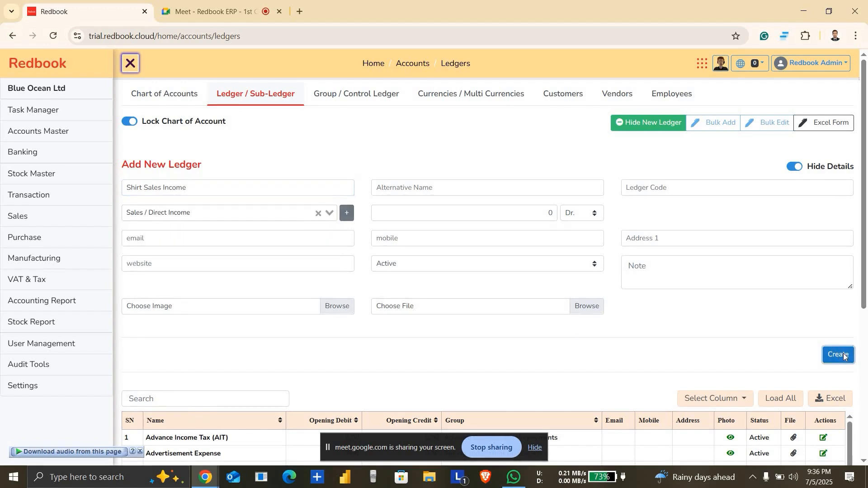
Step: Create a ledger named "Shirt Purchase Expense" under the Purchase parent group
{"action": "left_click", "coordinate": [245, 191]}
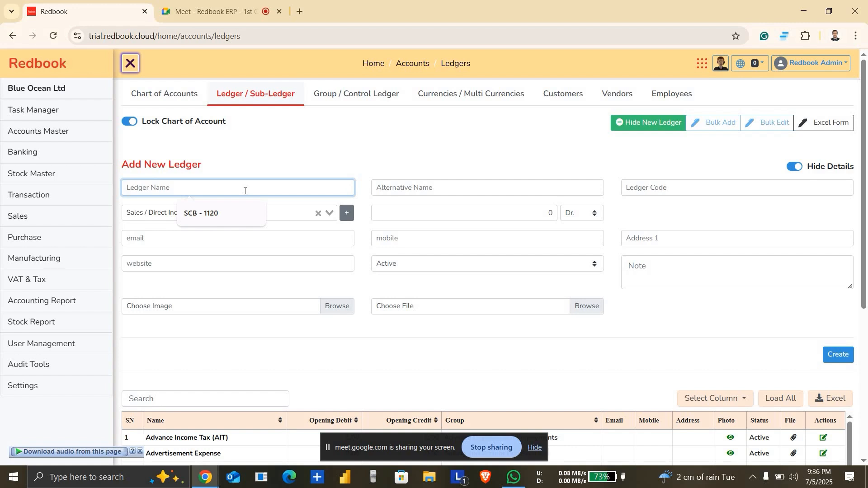
{"action": "type", "text": "Shart P"}
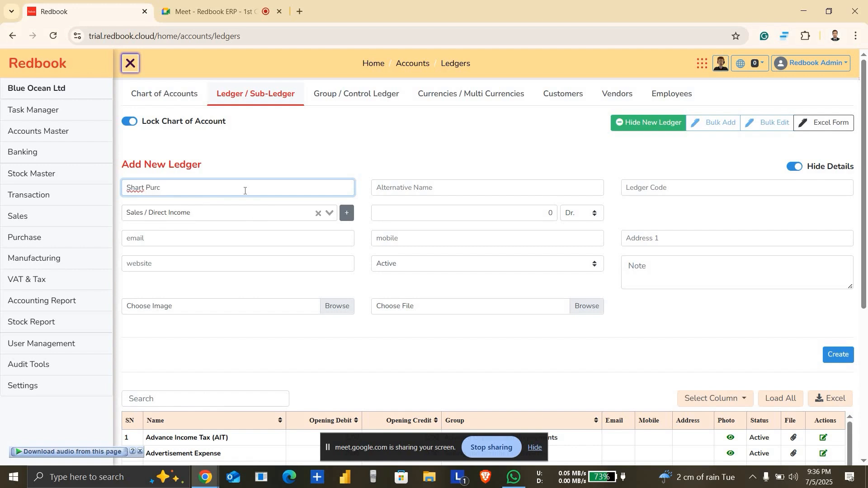
{"action": "key", "text": "BackSpace"}
{"action": "left_click", "coordinate": [234, 217]}
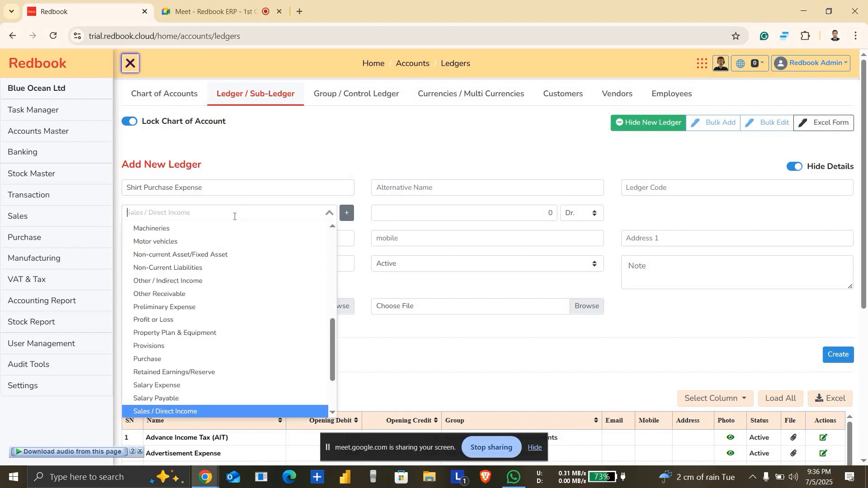
{"action": "type", "text": "pur"}
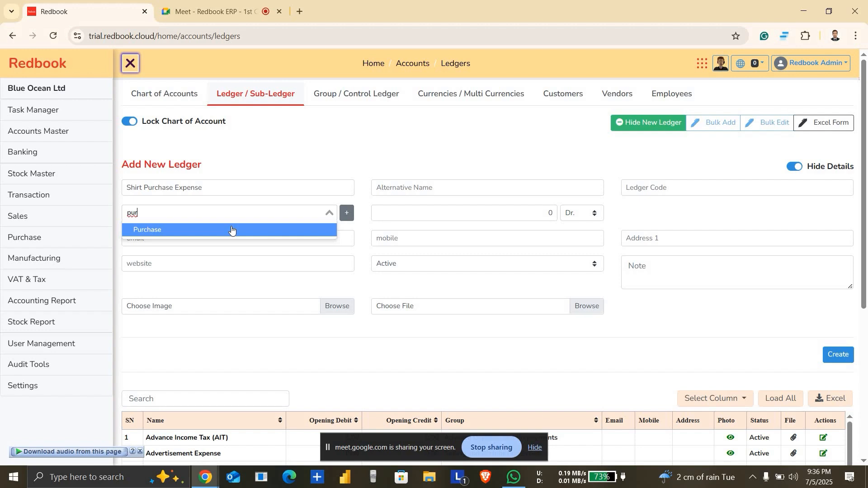
{"action": "left_click", "coordinate": [232, 229]}
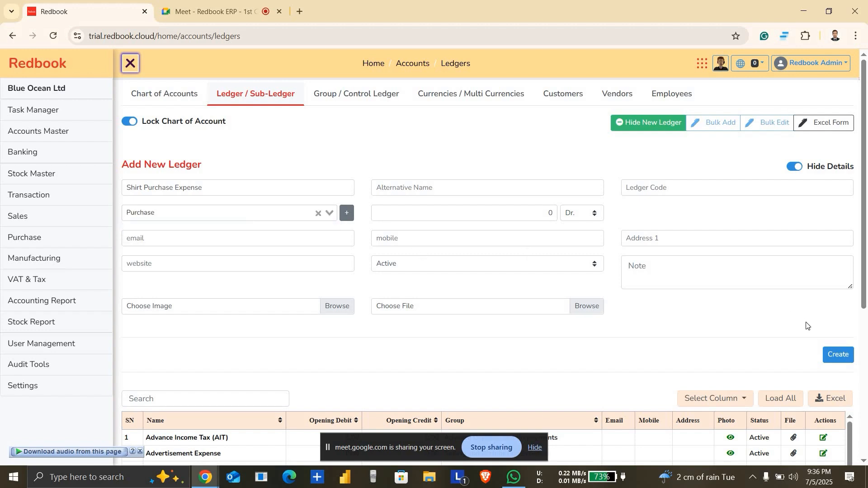
{"action": "left_click", "coordinate": [844, 360]}
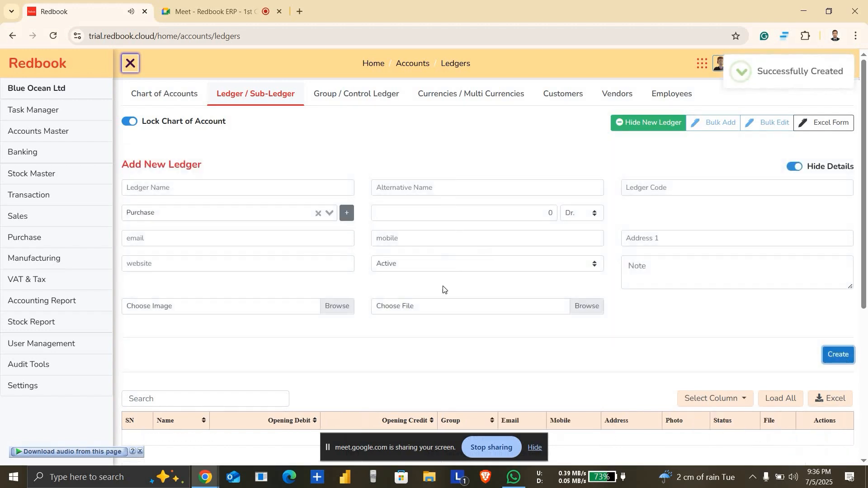
Step: Look over the Group / Control Ledger list and compare it with the Ledger / Sub-Ledger list
{"action": "left_click", "coordinate": [367, 101]}
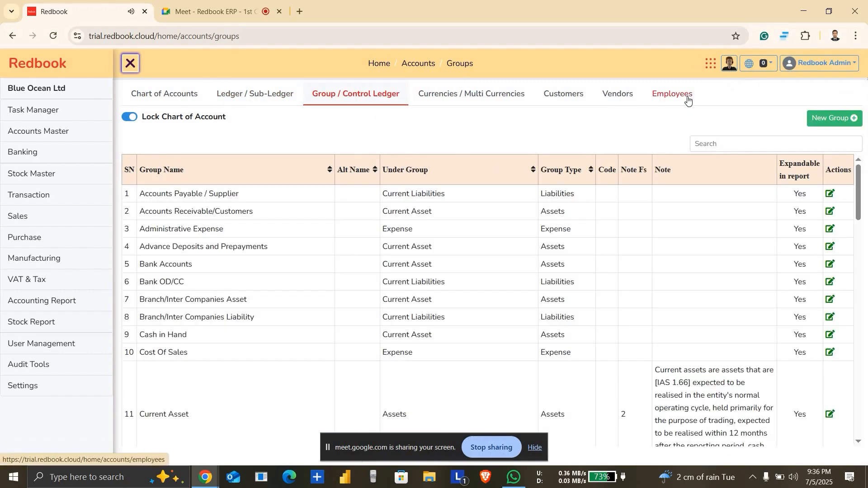
{"action": "left_click", "coordinate": [252, 94]}
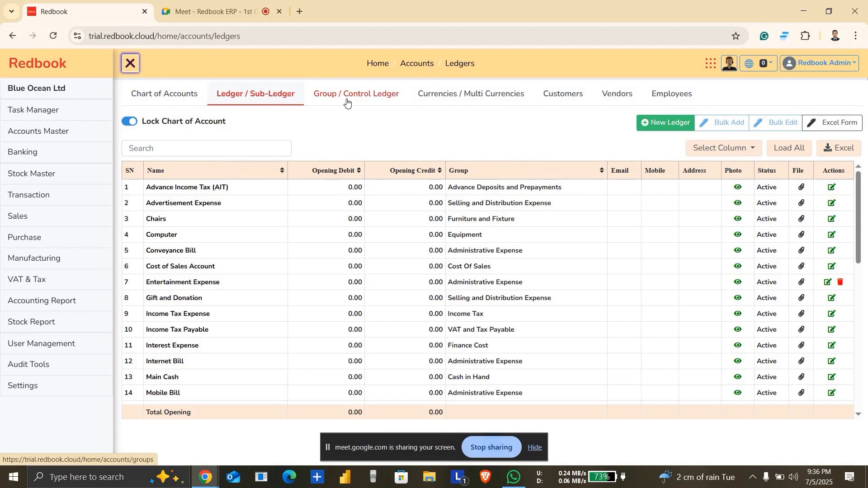
{"action": "left_click", "coordinate": [347, 101]}
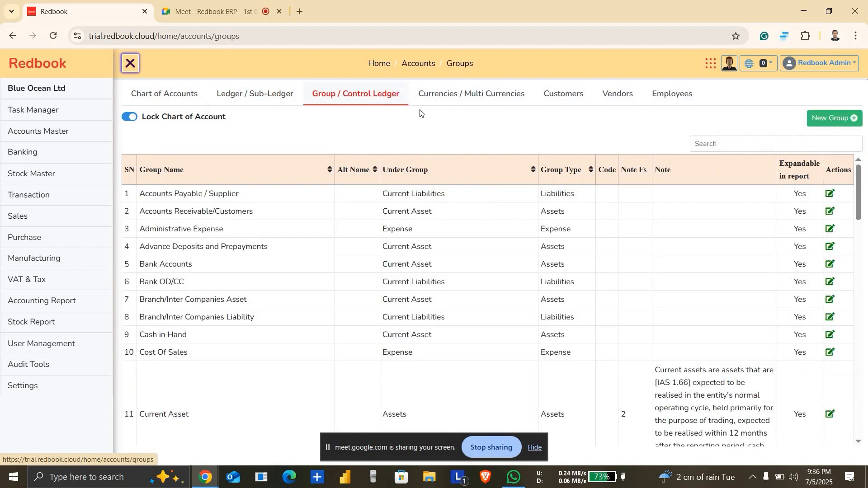
Step: Add Bangladeshi Taka as a new currency with 1 digit after the decimal point and save it
{"action": "left_click", "coordinate": [459, 101]}
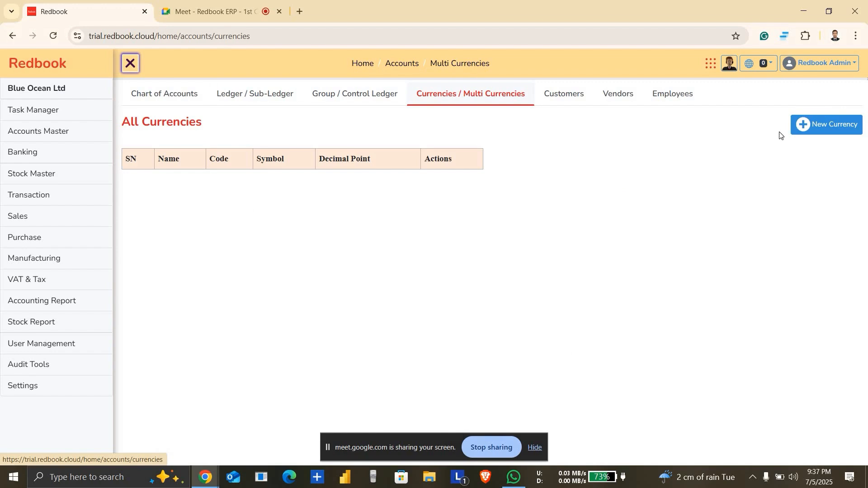
{"action": "left_click", "coordinate": [822, 127]}
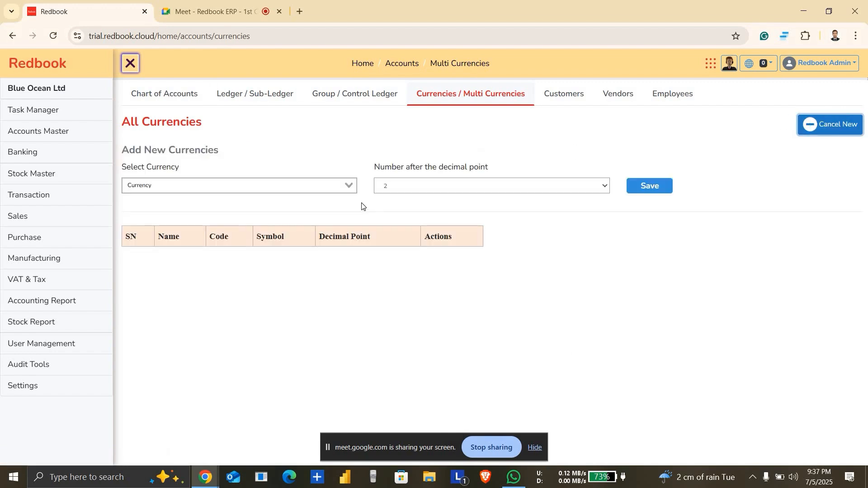
{"action": "left_click", "coordinate": [268, 189]}
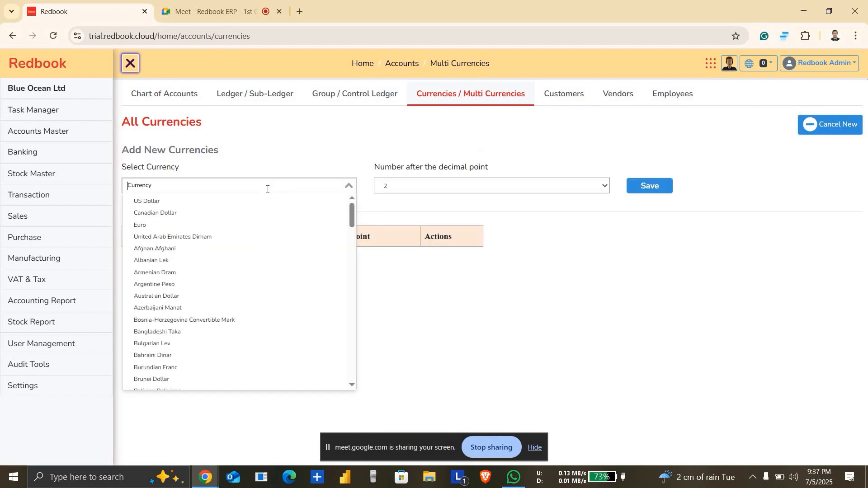
{"action": "type", "text": "tak"}
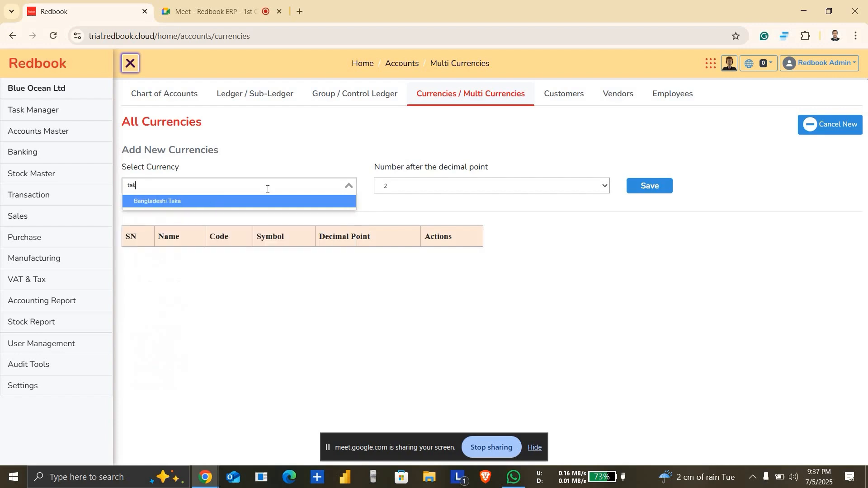
{"action": "left_click", "coordinate": [254, 202]}
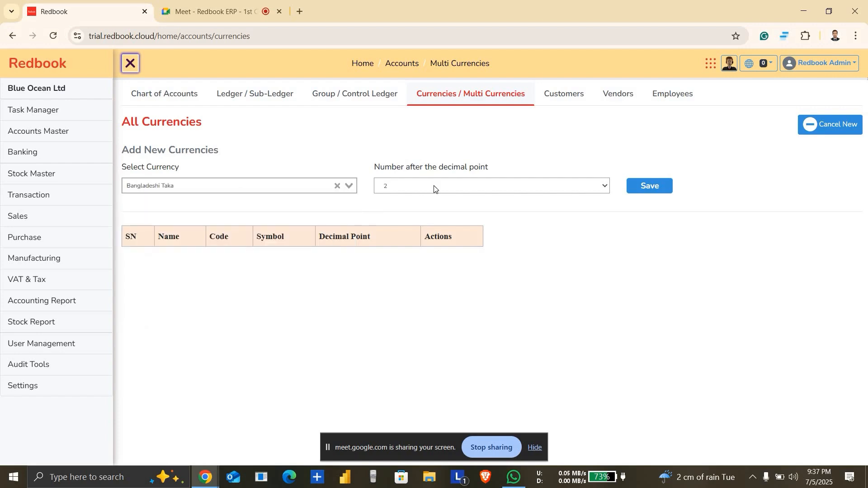
{"action": "left_click", "coordinate": [448, 188]}
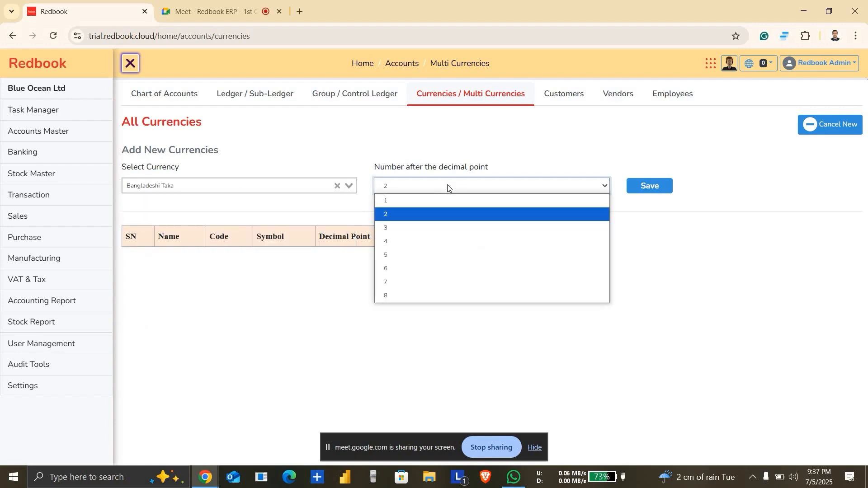
{"action": "left_click", "coordinate": [428, 201]}
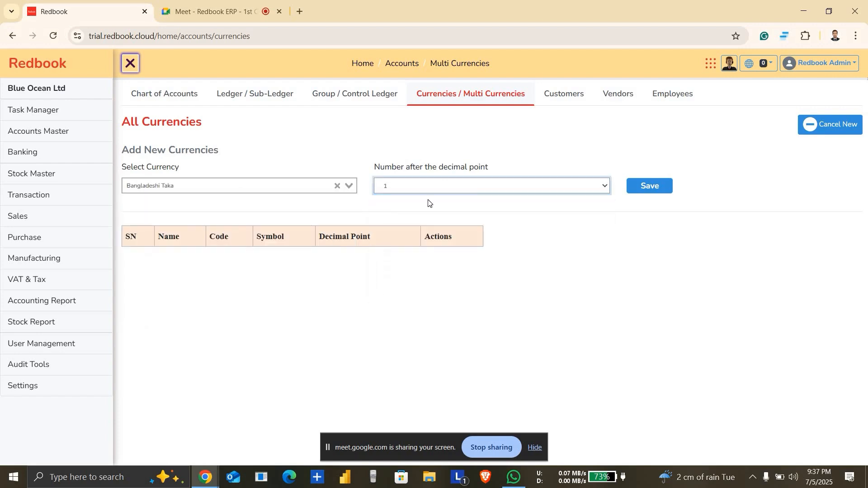
{"action": "left_click", "coordinate": [484, 192]}
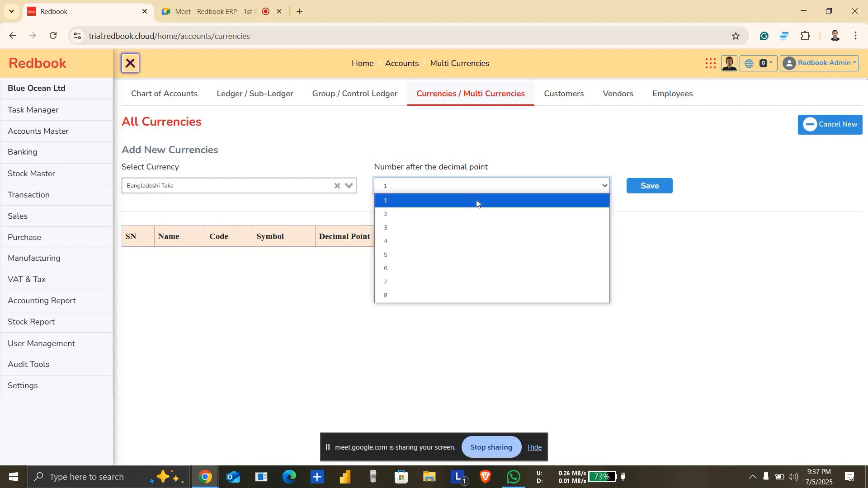
{"action": "left_click", "coordinate": [476, 199]}
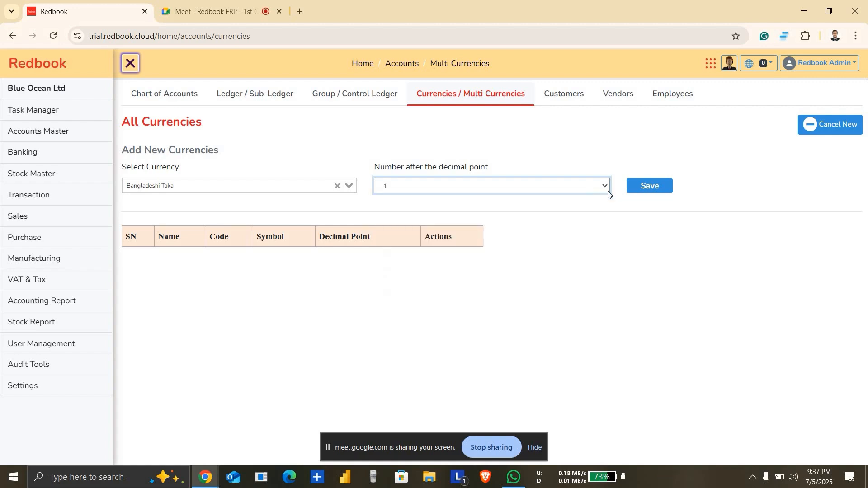
{"action": "left_click", "coordinate": [644, 189]}
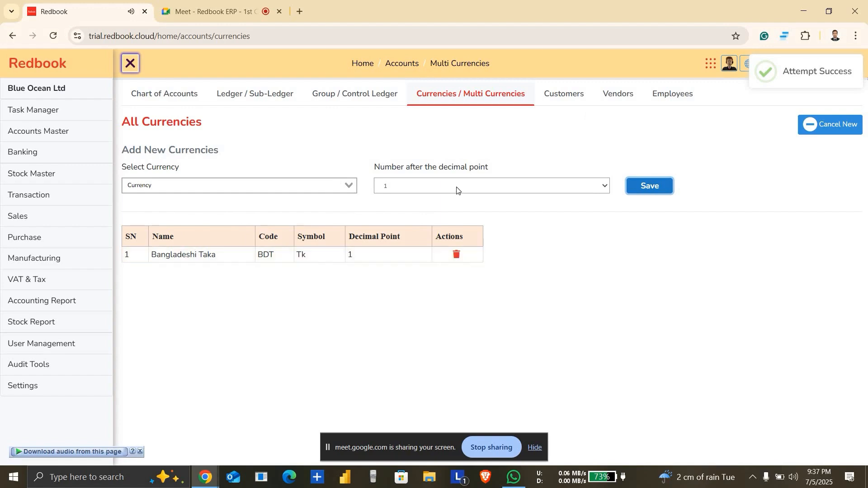
Step: Look over the Customers, Vendors and Employees lists in the accounts section
{"action": "left_click", "coordinate": [565, 104]}
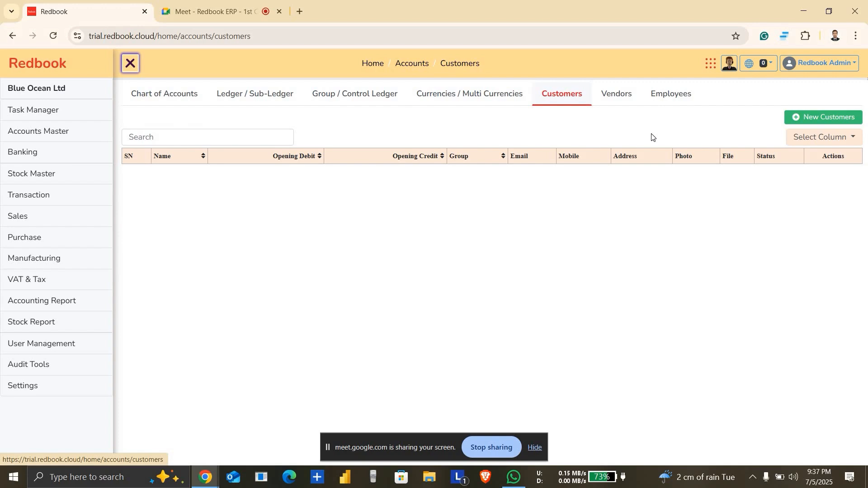
{"action": "left_click", "coordinate": [631, 103]}
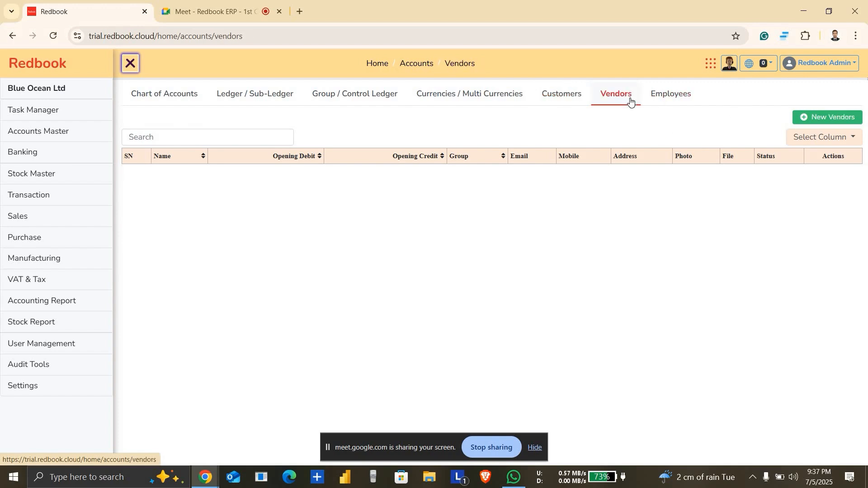
{"action": "left_click", "coordinate": [683, 103]}
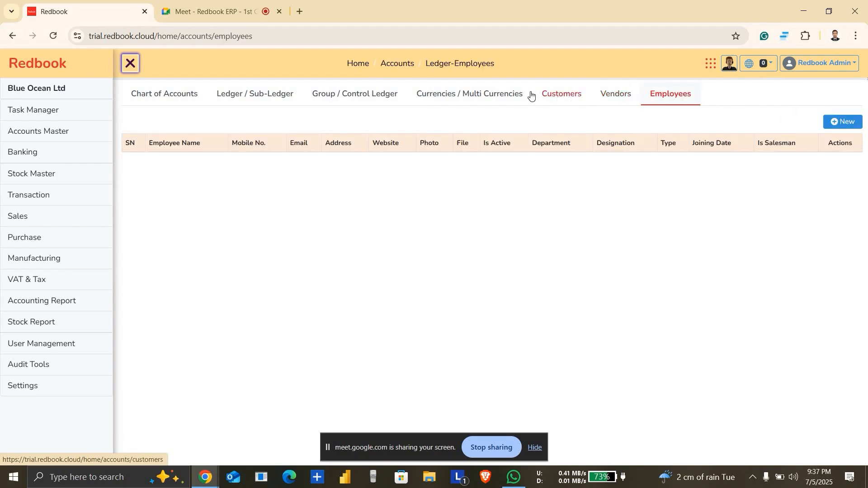
Step: Switch to the running Google Meet class call and check its remaining call time
{"action": "left_click", "coordinate": [243, 2]}
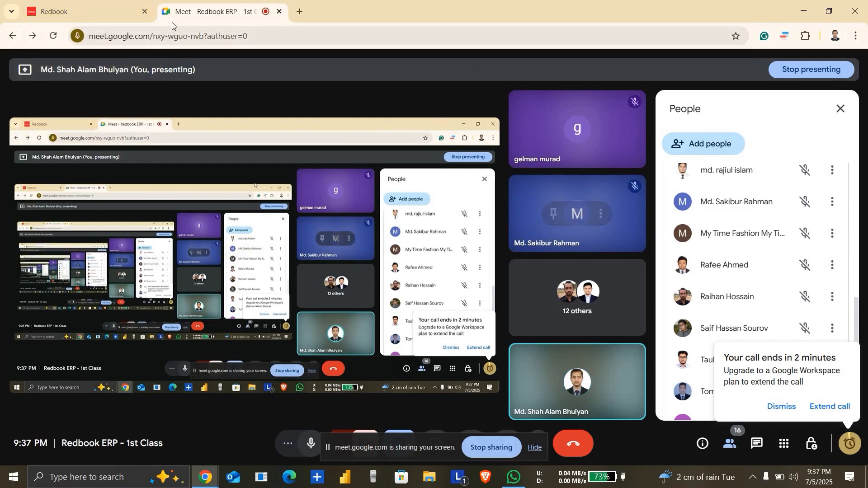
{"action": "left_click", "coordinate": [93, 10]}
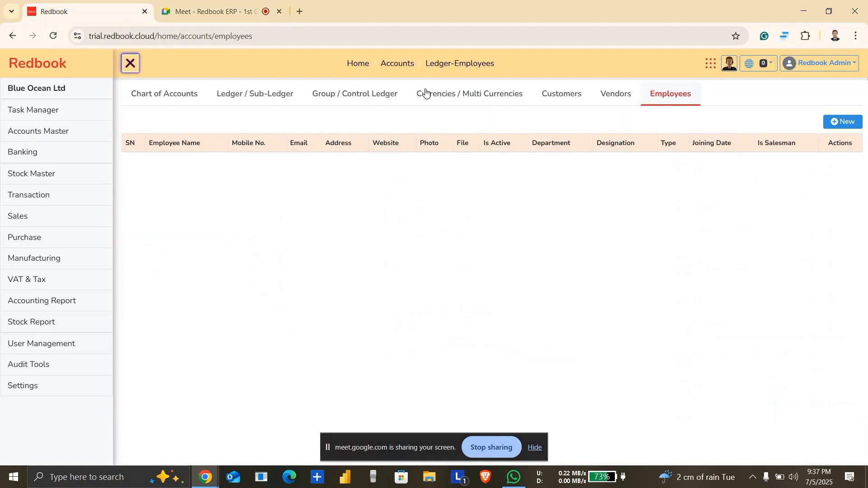
{"action": "left_click", "coordinate": [215, 16]}
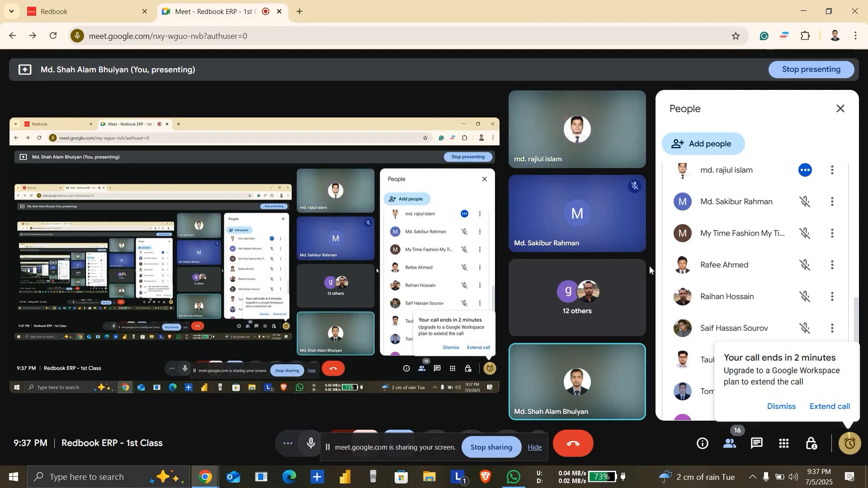
{"action": "left_click", "coordinate": [299, 11]}
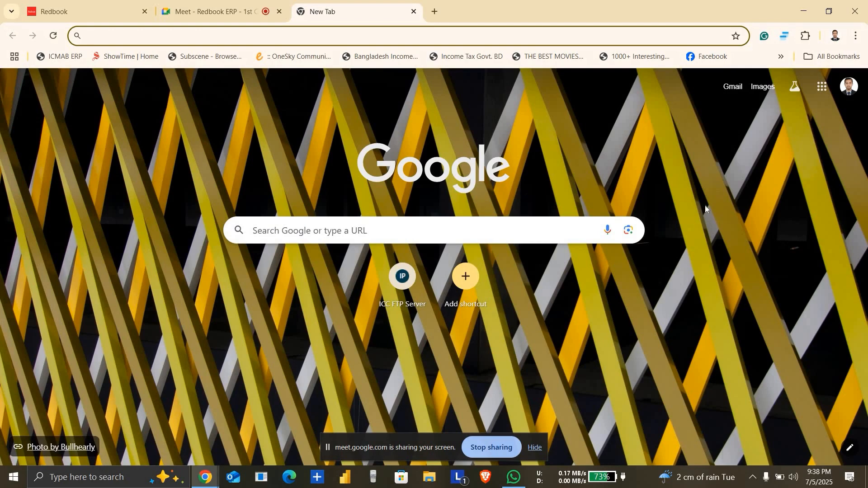
{"action": "left_click", "coordinate": [823, 88]}
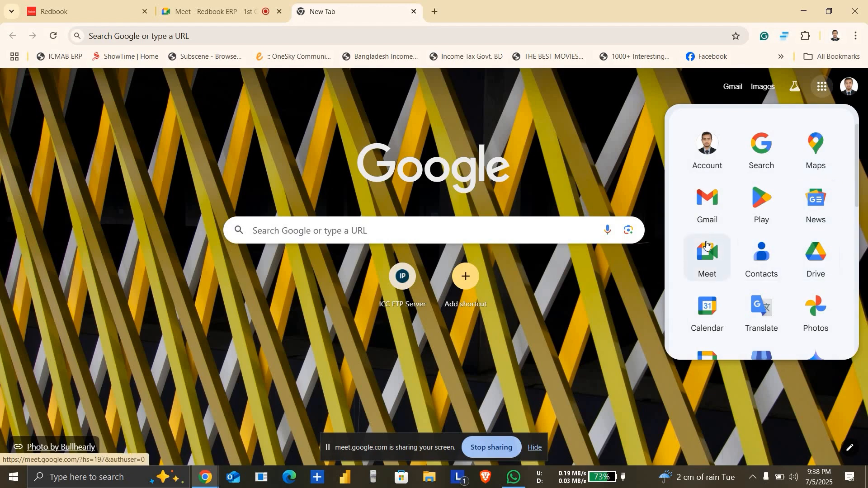
{"action": "left_click", "coordinate": [708, 260]}
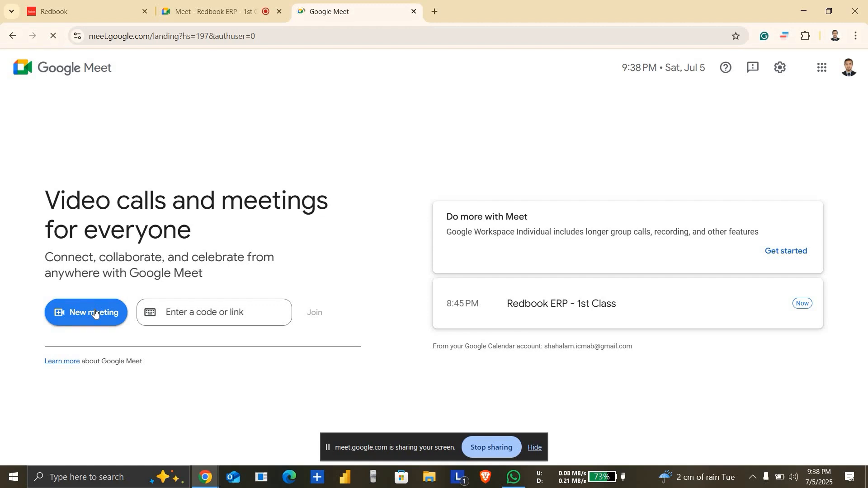
{"action": "left_click", "coordinate": [94, 313]}
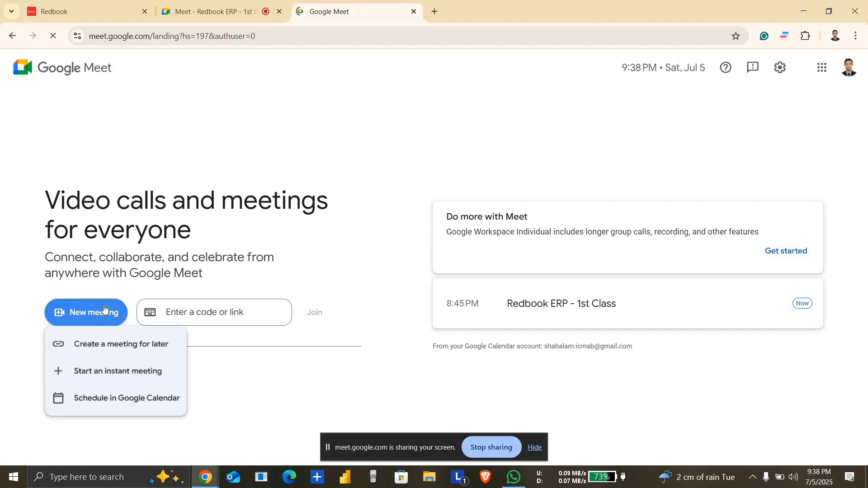
{"action": "left_click", "coordinate": [121, 372]}
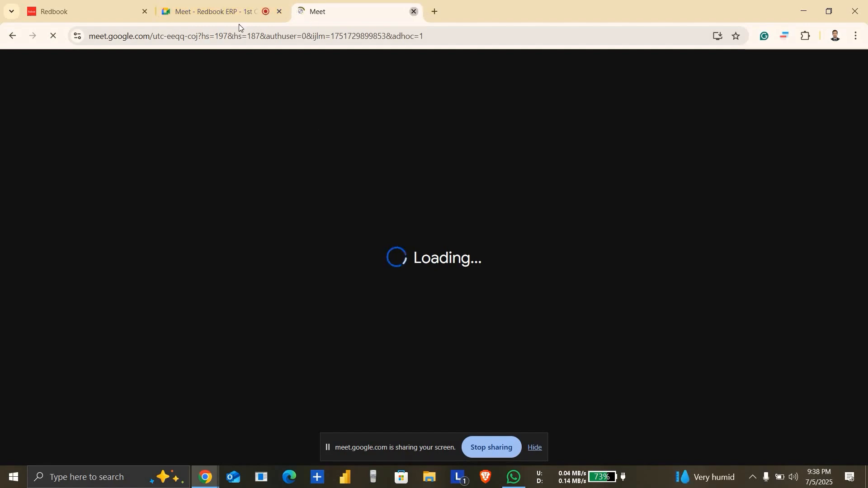
{"action": "key", "text": "ctrl+w"}
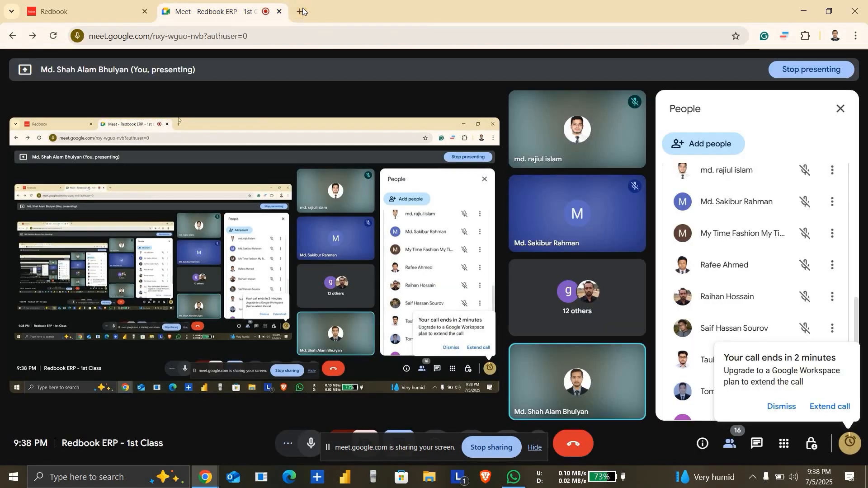
Step: Create a Google Meet meeting for later use from a new browser tab and copy its joining link
{"action": "left_click", "coordinate": [303, 11]}
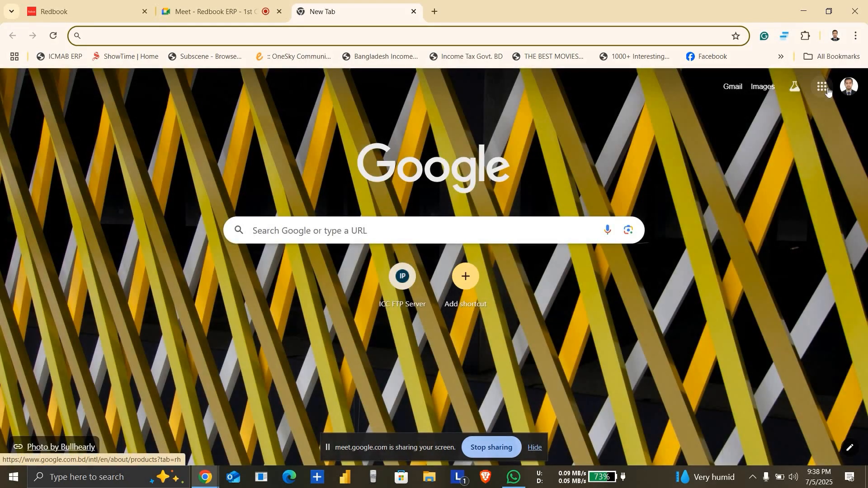
{"action": "left_click", "coordinate": [823, 87]}
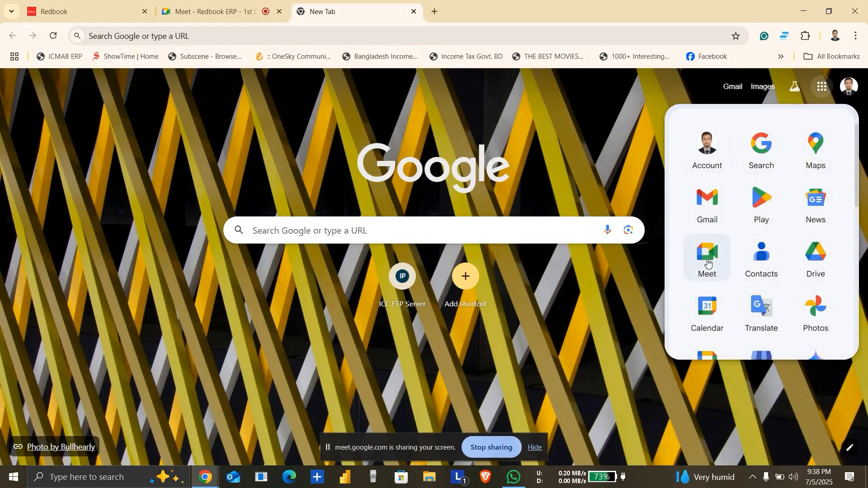
{"action": "left_click", "coordinate": [709, 263]}
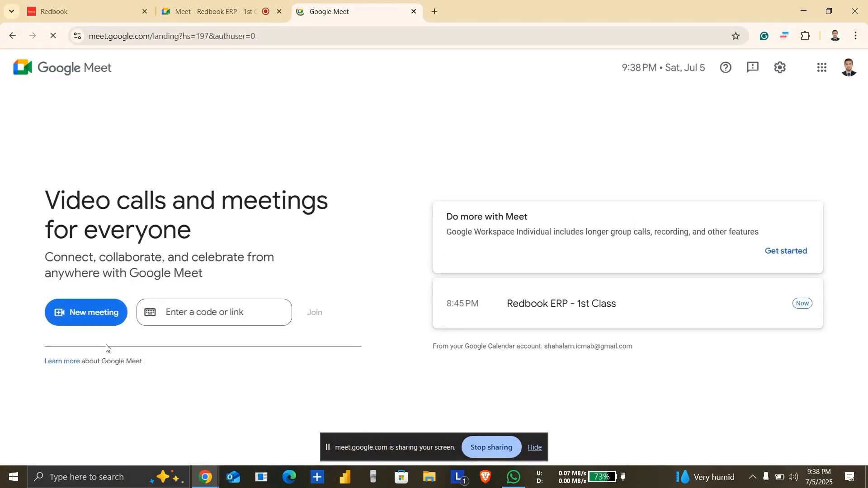
{"action": "left_click", "coordinate": [112, 315]}
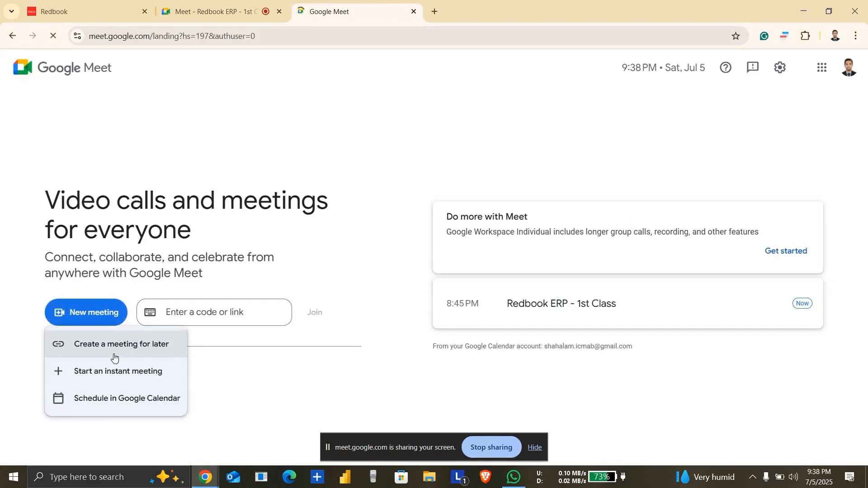
{"action": "left_click", "coordinate": [128, 349]}
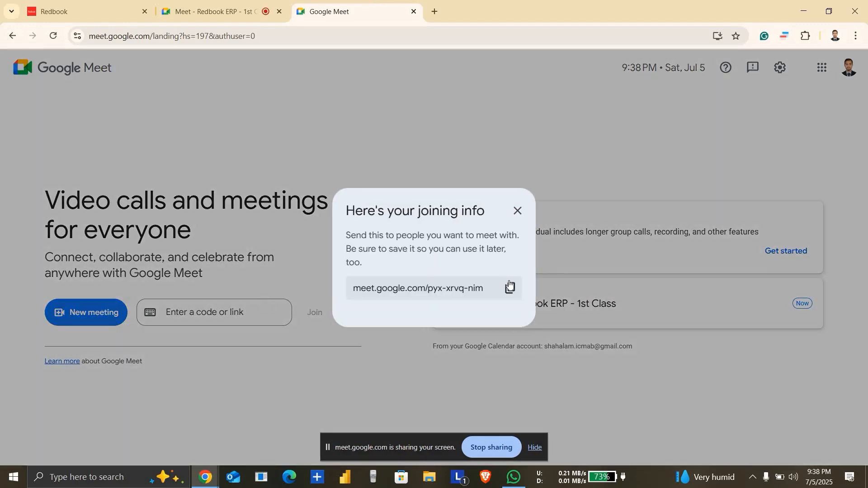
{"action": "left_click", "coordinate": [511, 288]}
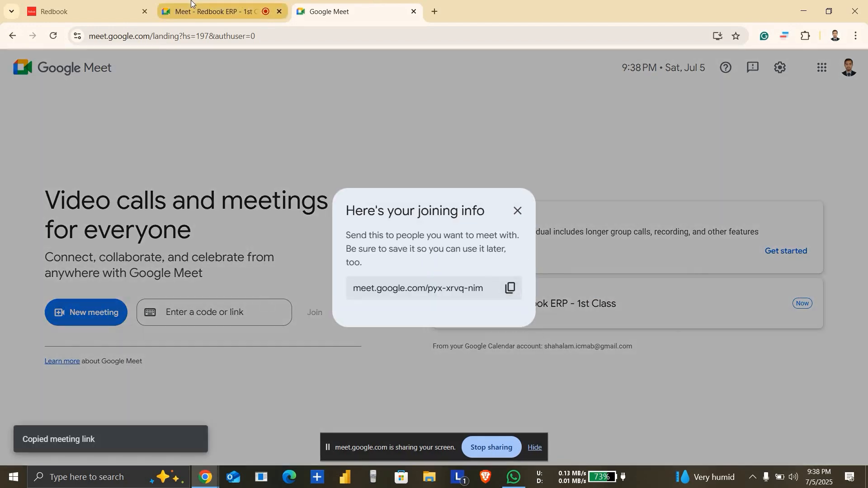
Step: In the running class call, dismiss the call-ending notice and send the copied meeting link to participants as an in-call message
{"action": "left_click", "coordinate": [195, 11]}
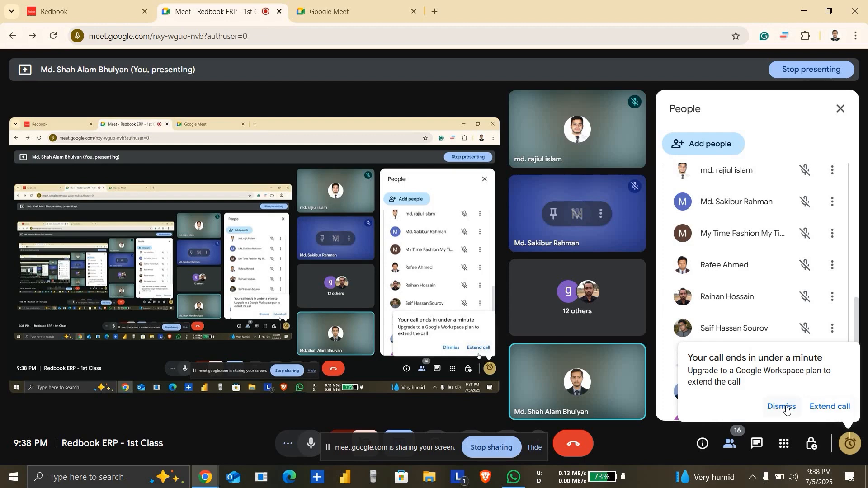
{"action": "left_click", "coordinate": [783, 406]}
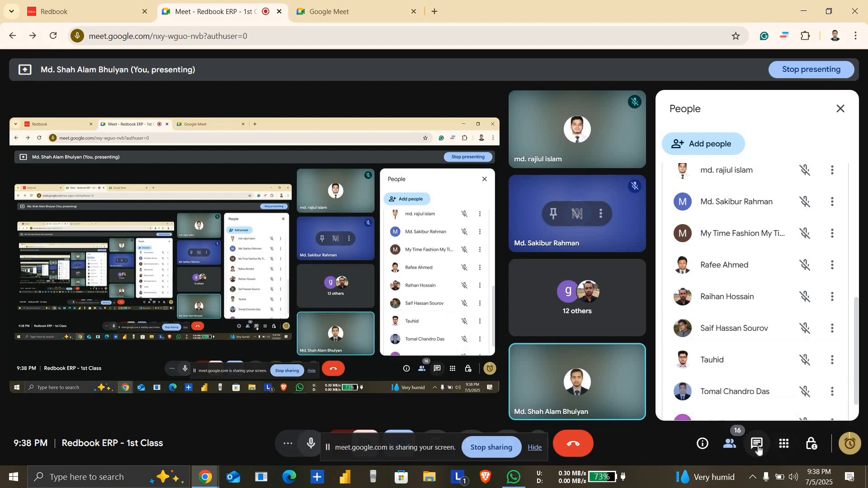
{"action": "left_click", "coordinate": [758, 447]}
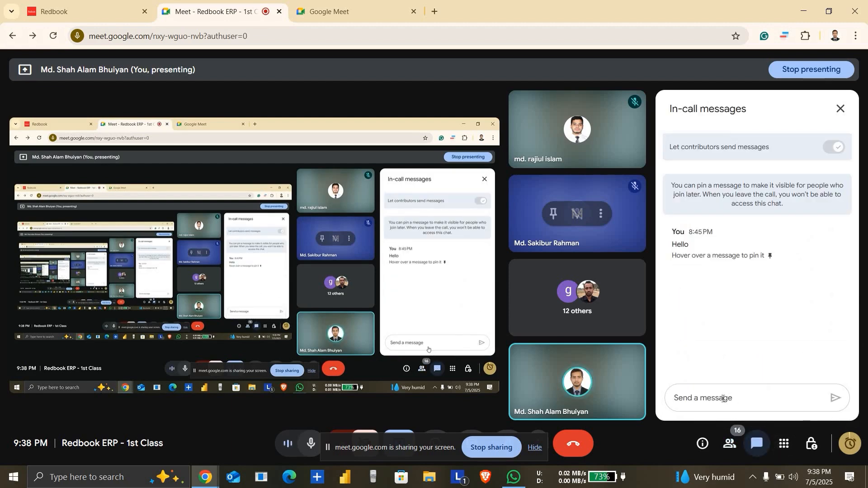
{"action": "key", "text": "ctrl+v"}
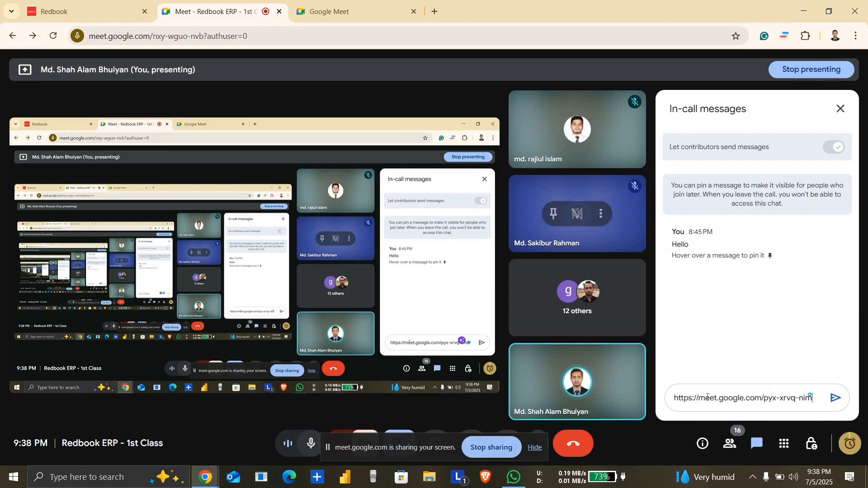
{"action": "key", "text": "Return"}
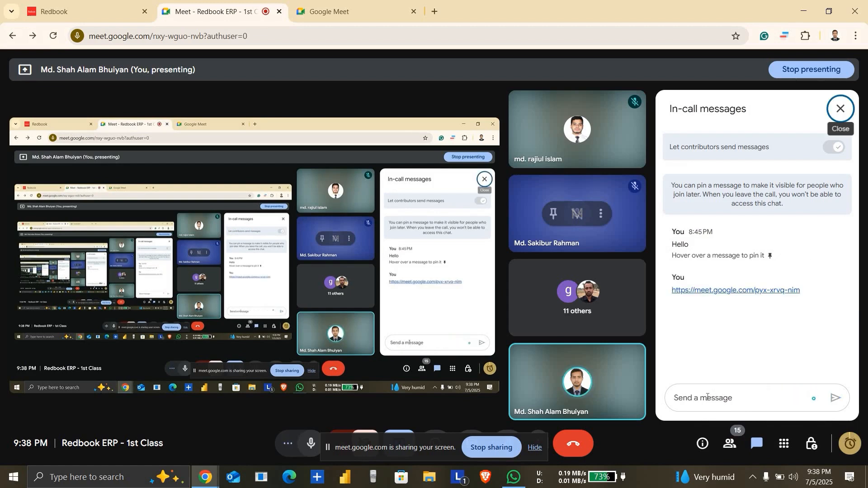
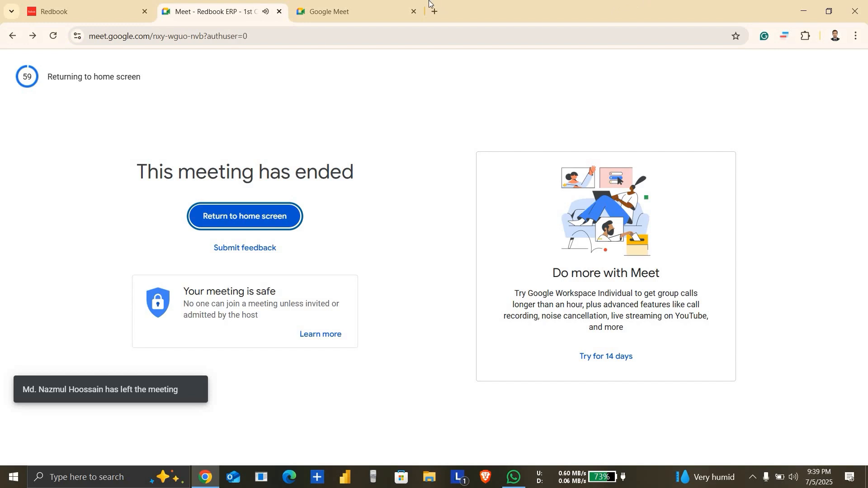
Step: Return to the Google Meet home page, copy the new meeting's joining link again and close the joining info
{"action": "left_click", "coordinate": [345, 9]}
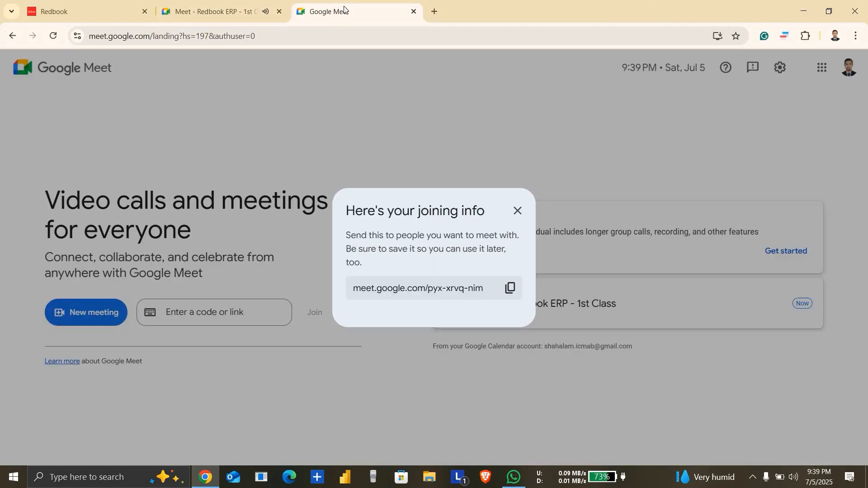
{"action": "left_click", "coordinate": [511, 293]}
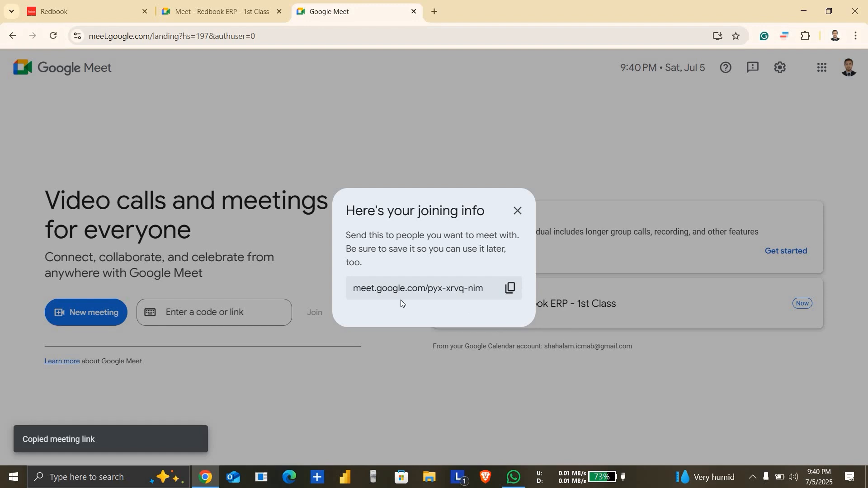
{"action": "left_click", "coordinate": [513, 294]}
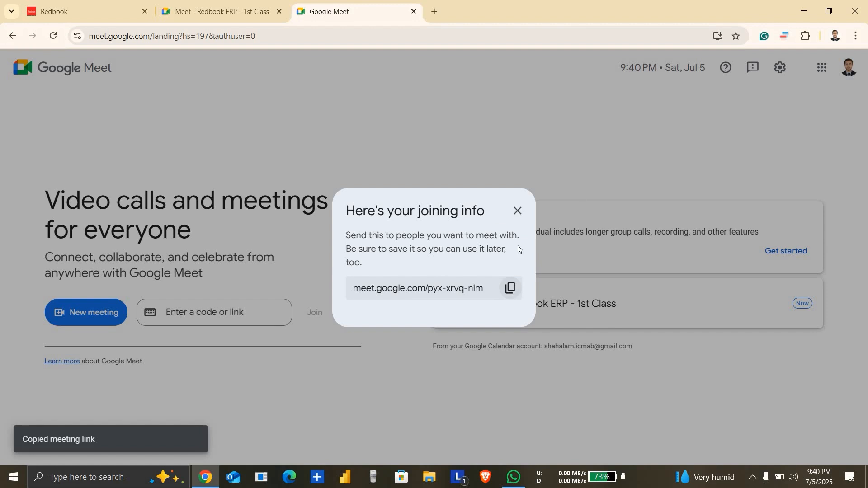
{"action": "left_click", "coordinate": [519, 213]}
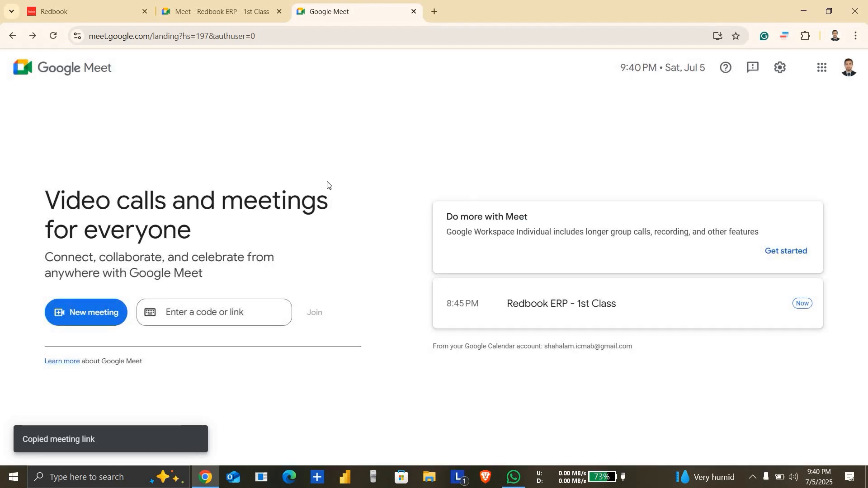
Step: Reload the Meet home page and open the new meeting using the copied link
{"action": "left_click", "coordinate": [53, 36]}
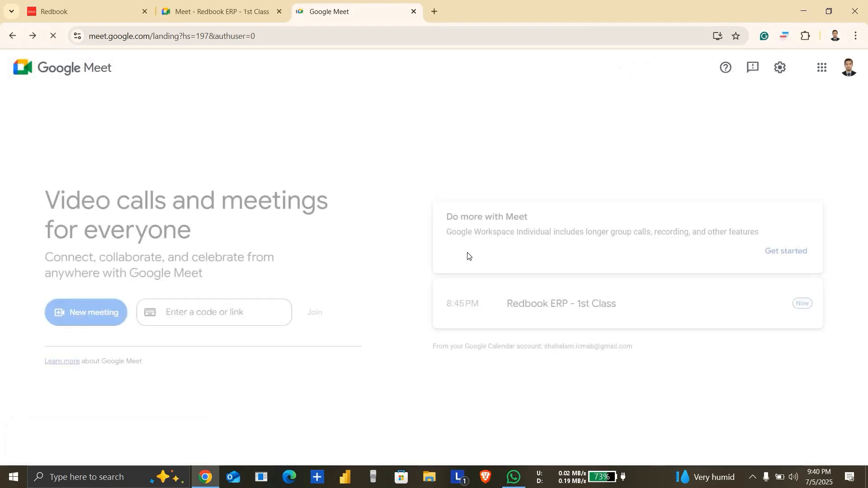
{"action": "left_click", "coordinate": [584, 302]}
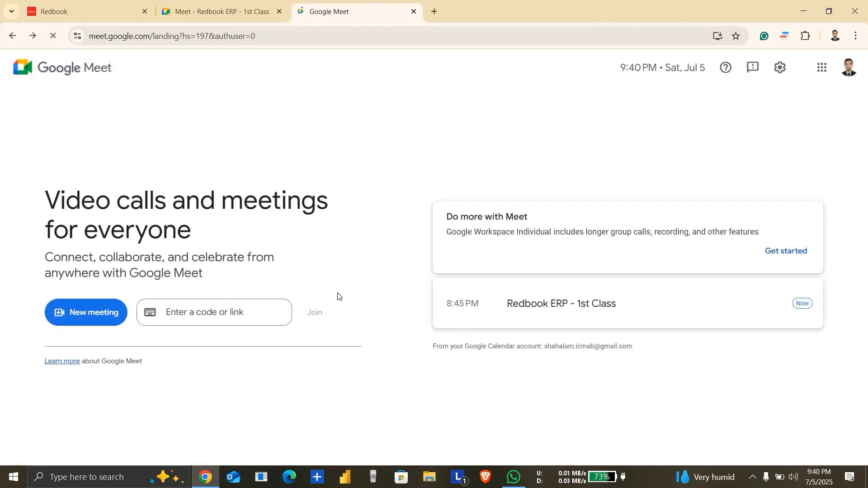
{"action": "left_click", "coordinate": [202, 315]}
{"action": "key", "text": "ctrl+v"}
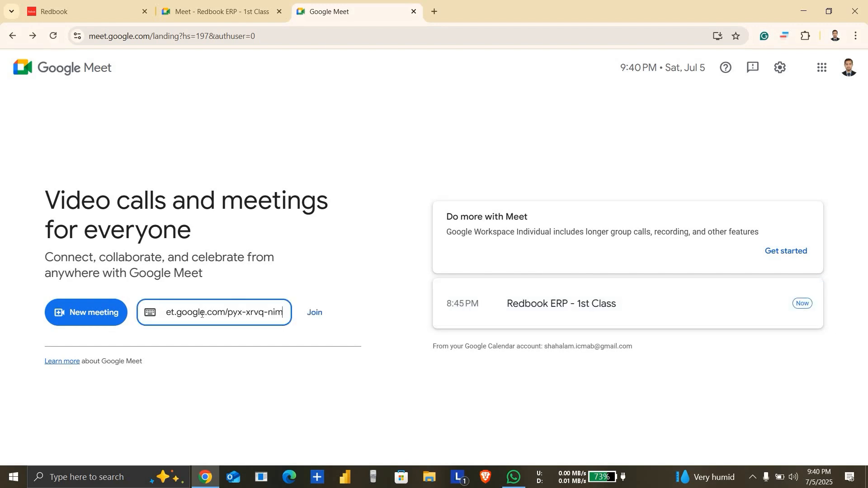
{"action": "left_click", "coordinate": [317, 313]}
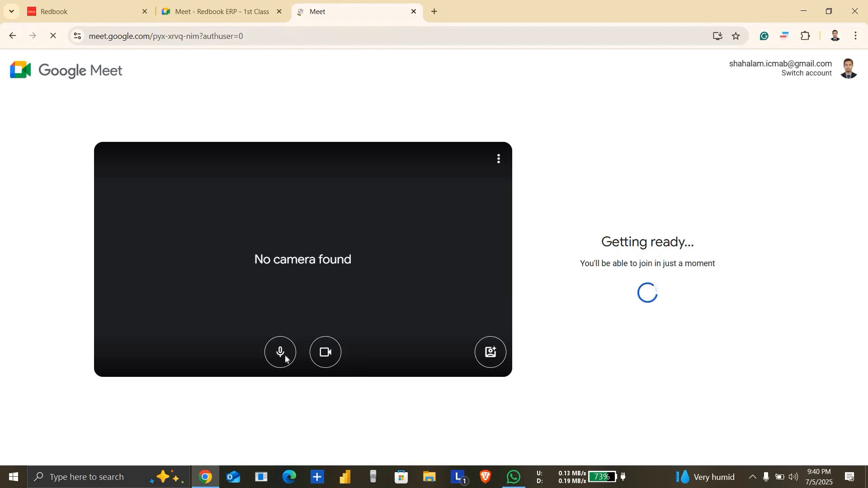
Step: Turn off the microphone and camera and join the new meeting
{"action": "left_click", "coordinate": [286, 360]}
{"action": "left_click", "coordinate": [339, 359]}
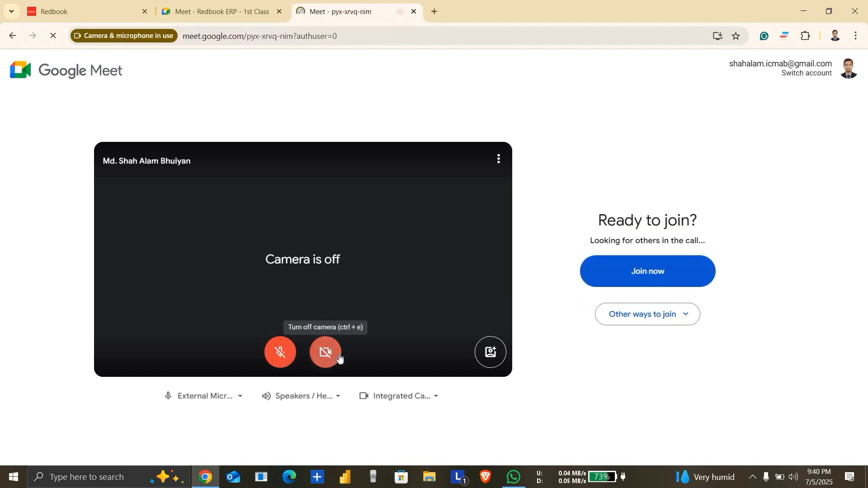
{"action": "left_click", "coordinate": [672, 272]}
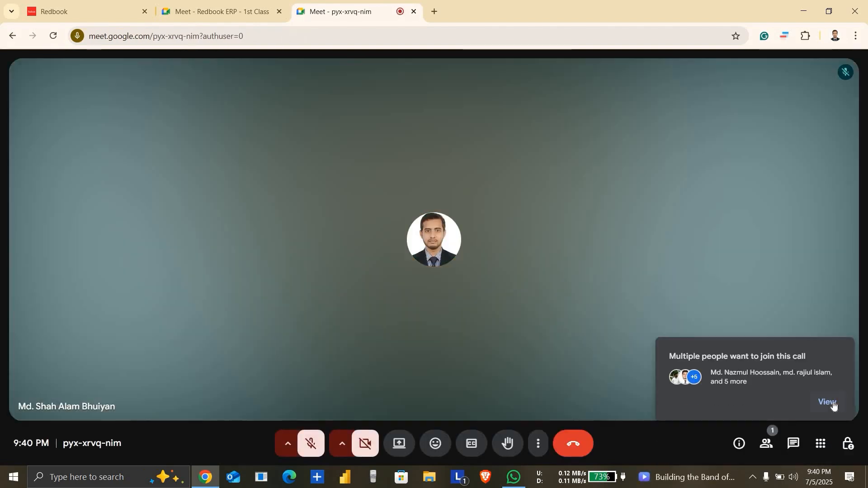
Step: View the people waiting to join the call and admit them all
{"action": "left_click", "coordinate": [831, 405]}
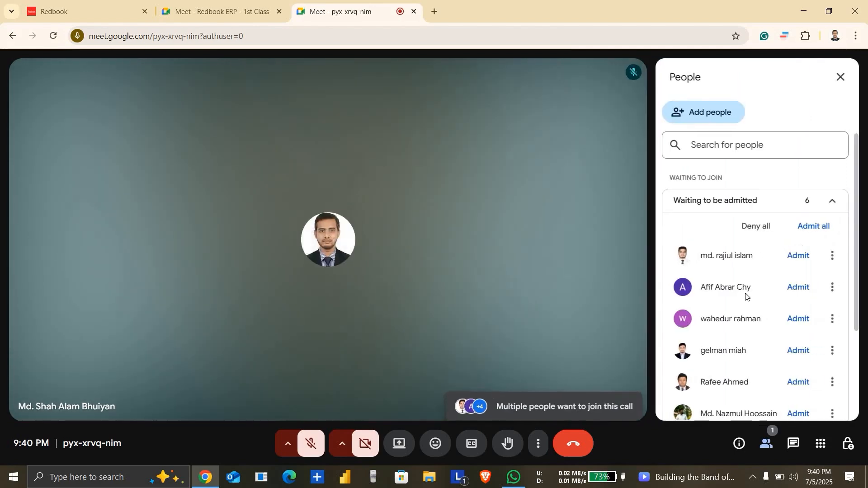
{"action": "left_click", "coordinate": [817, 228]}
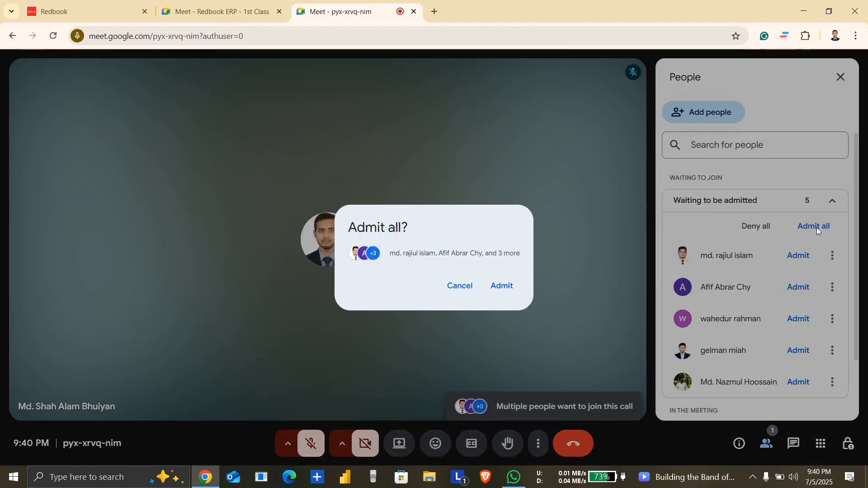
{"action": "left_click", "coordinate": [508, 285]}
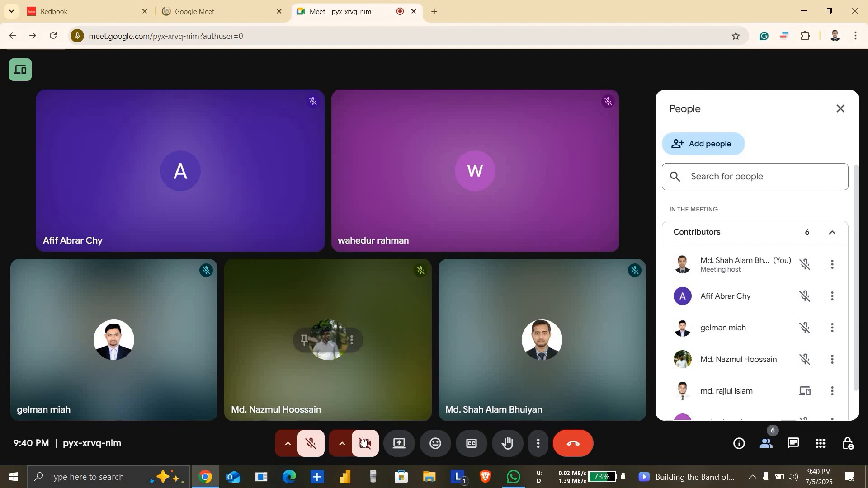
Step: Present the entire screen in the call and choose to show the shared screen anyway
{"action": "left_click", "coordinate": [403, 448]}
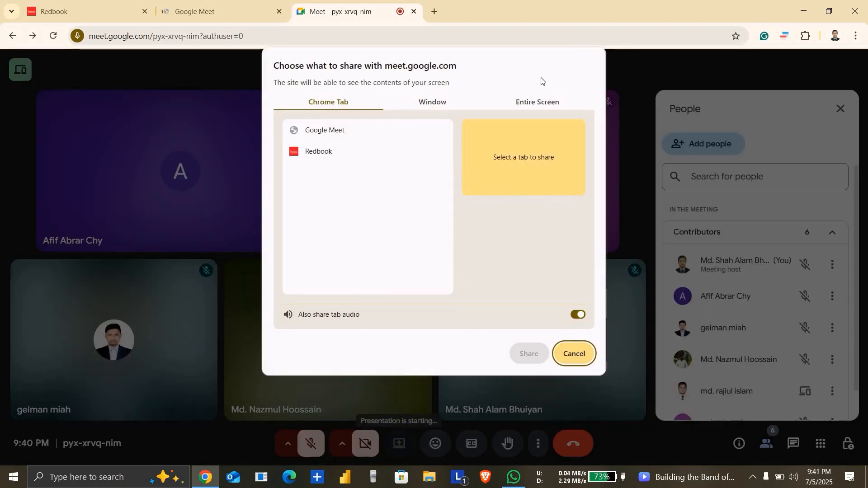
{"action": "left_click", "coordinate": [544, 106]}
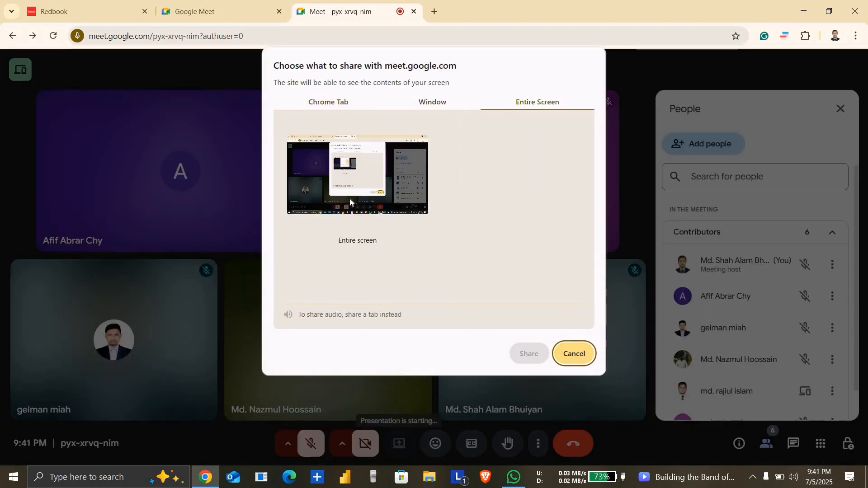
{"action": "left_click", "coordinate": [371, 166]}
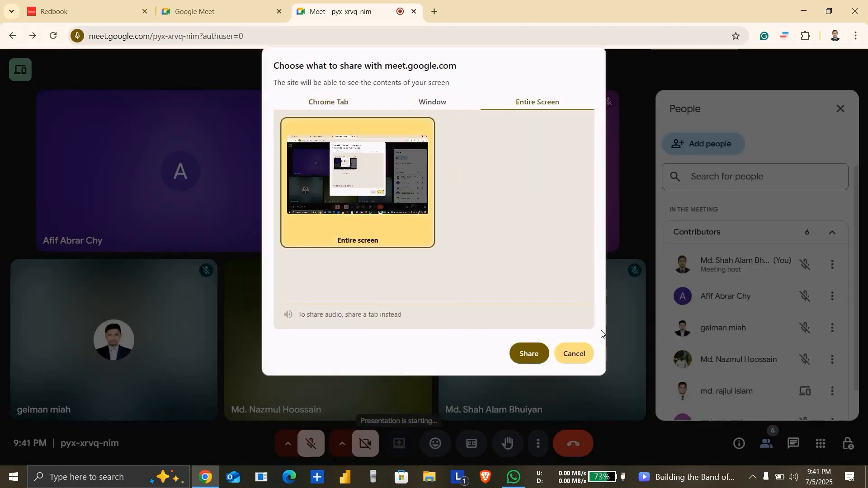
{"action": "left_click", "coordinate": [529, 354]}
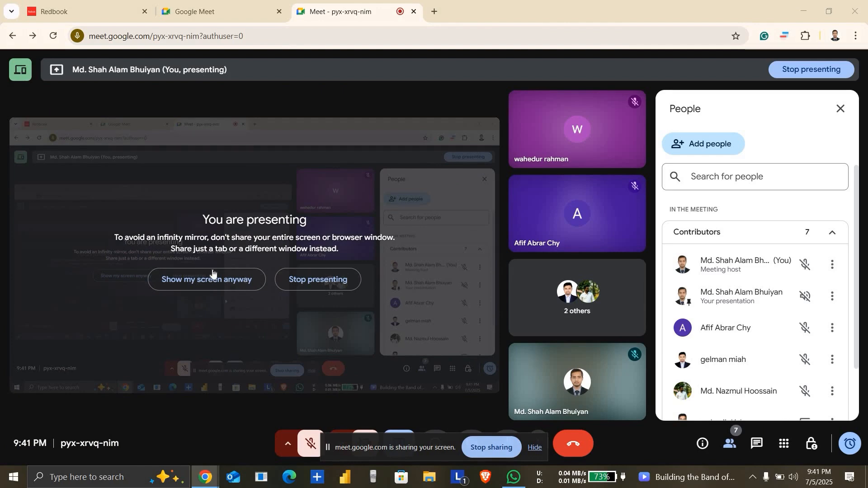
{"action": "left_click", "coordinate": [212, 272]}
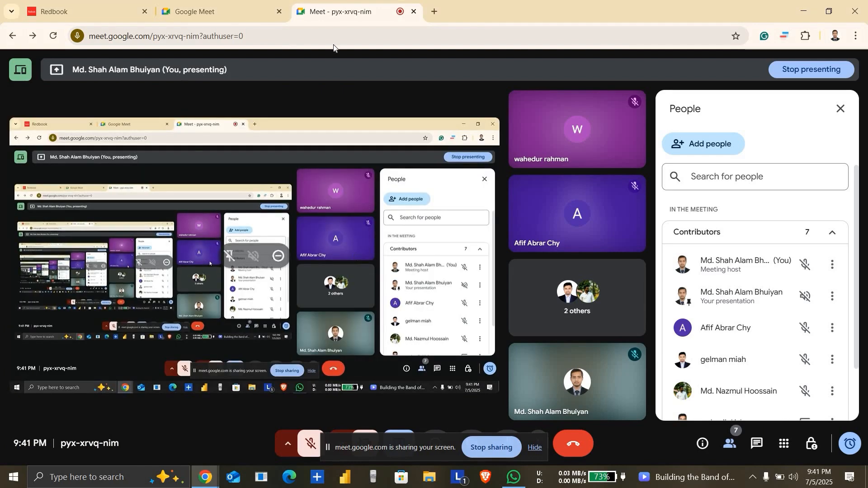
Step: Close the ended meeting's browser tab, then check the new call's in-call messages and participant list
{"action": "left_click", "coordinate": [251, 7]}
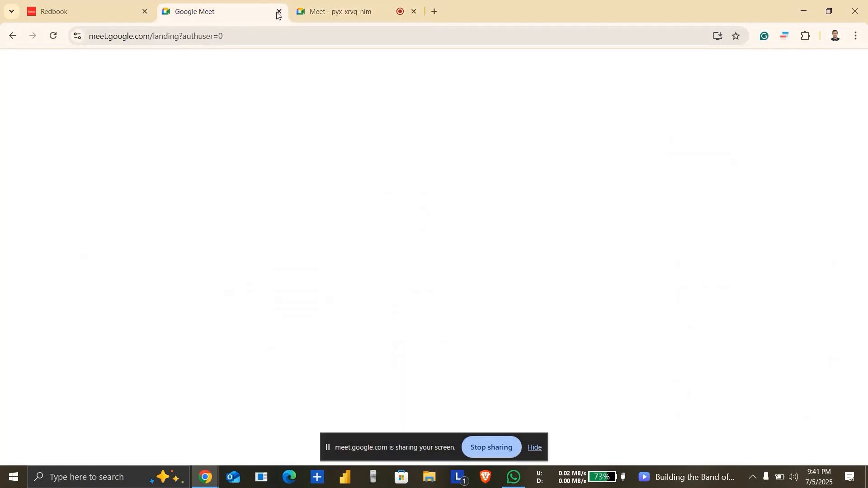
{"action": "left_click", "coordinate": [279, 13]}
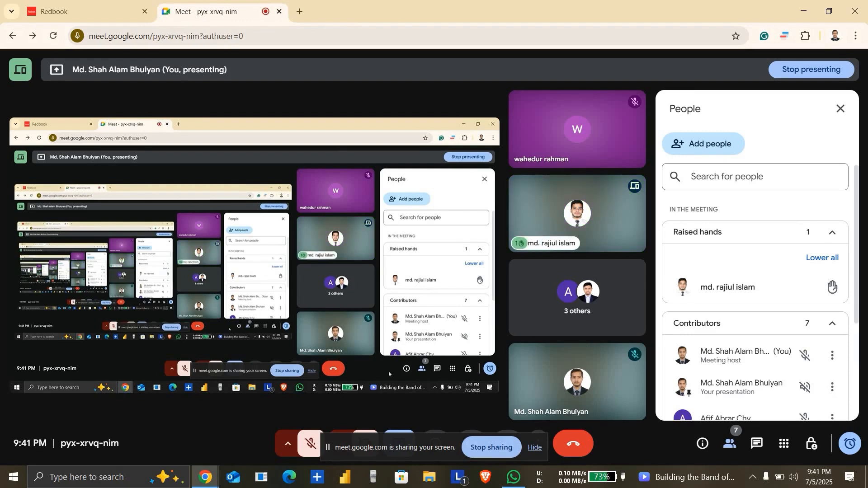
{"action": "left_click", "coordinate": [760, 446]}
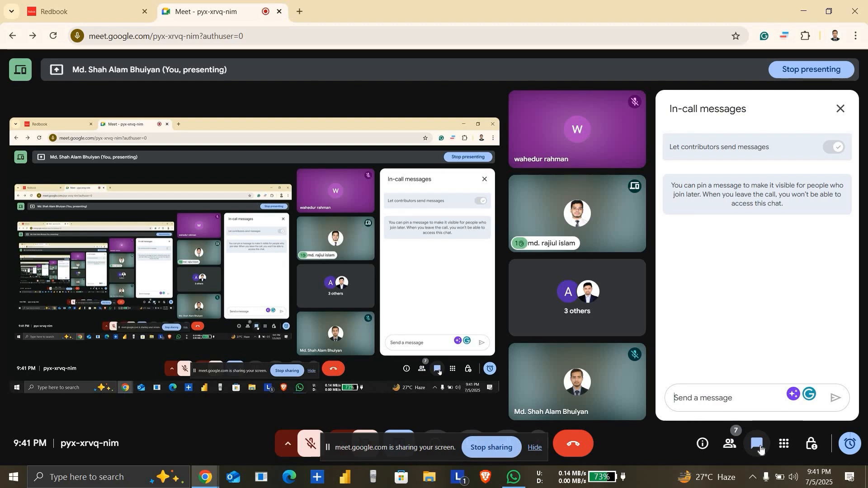
{"action": "left_click", "coordinate": [731, 447]}
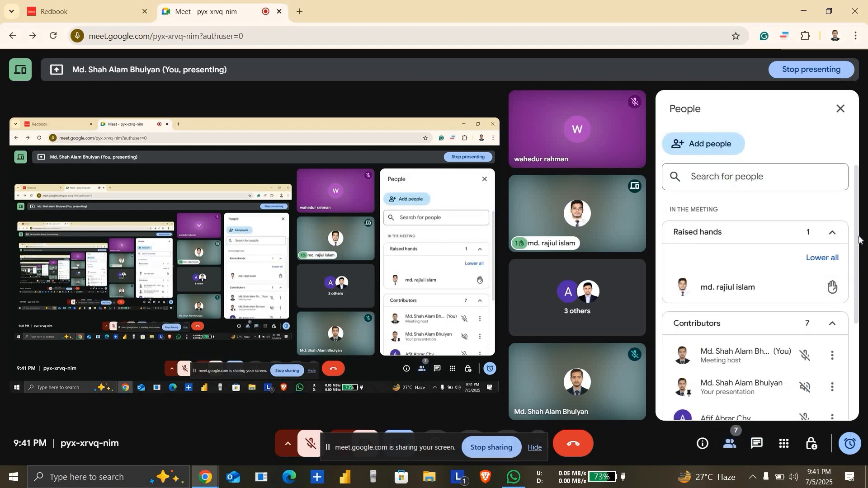
{"action": "scroll", "coordinate": [862, 269], "scroll_direction": "down", "scroll_amount": 4}
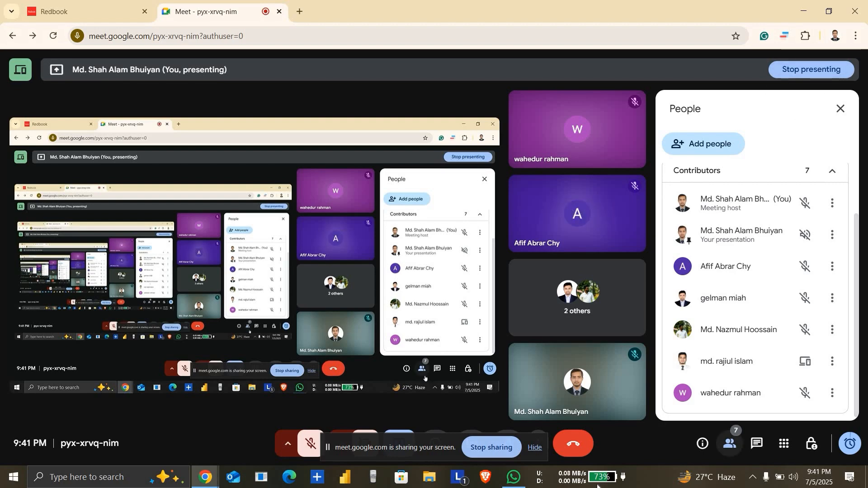
Step: Hide the screen-sharing notice and admit the additional participants waiting to join the call
{"action": "left_click", "coordinate": [536, 450]}
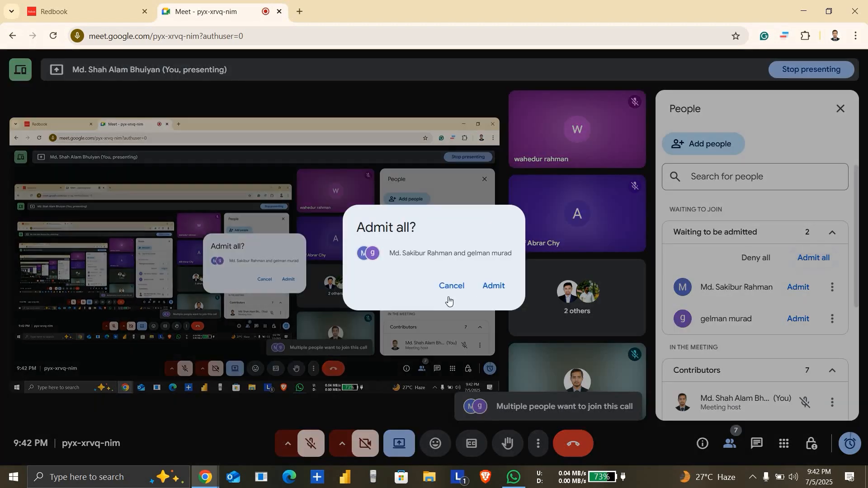
{"action": "left_click", "coordinate": [496, 286]}
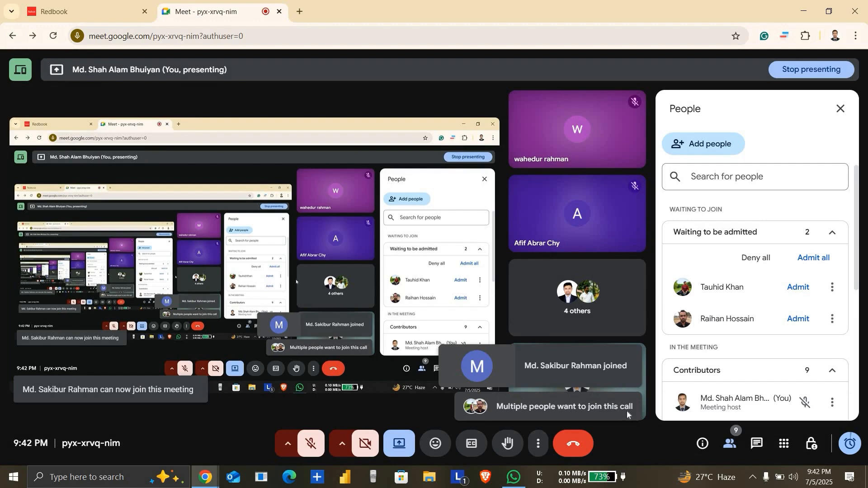
{"action": "left_click", "coordinate": [801, 288]}
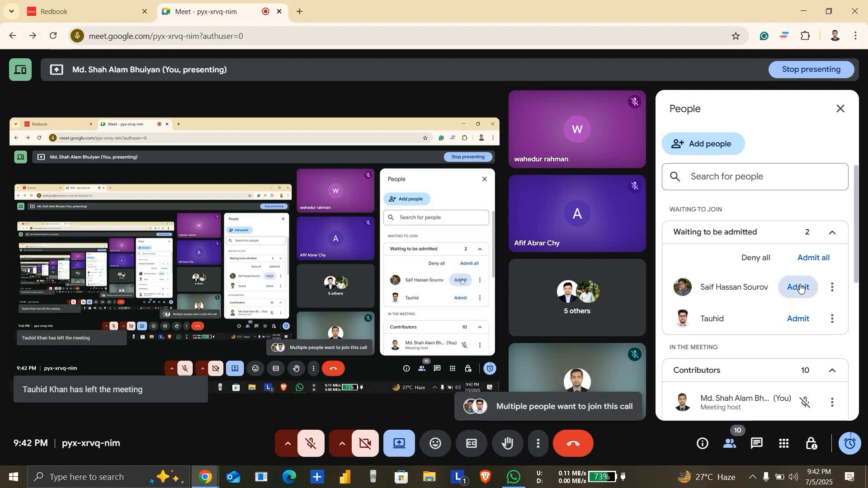
{"action": "left_click", "coordinate": [801, 287]}
{"action": "left_click", "coordinate": [800, 288]}
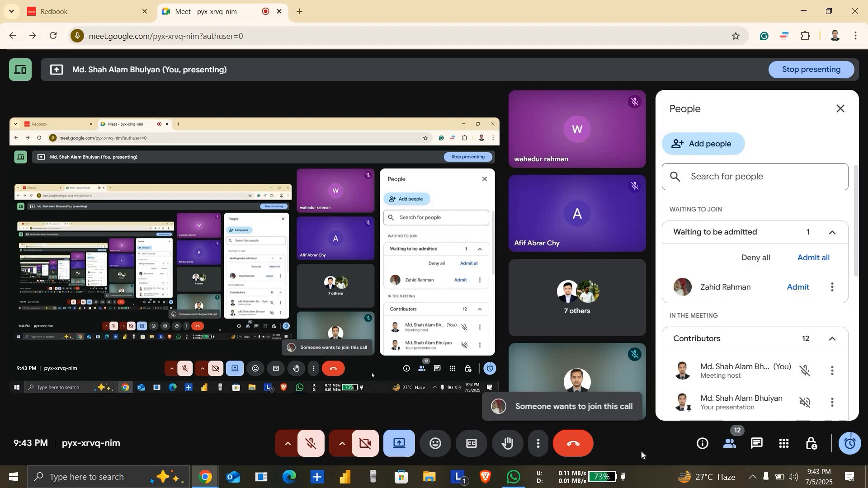
{"action": "left_click", "coordinate": [798, 288]}
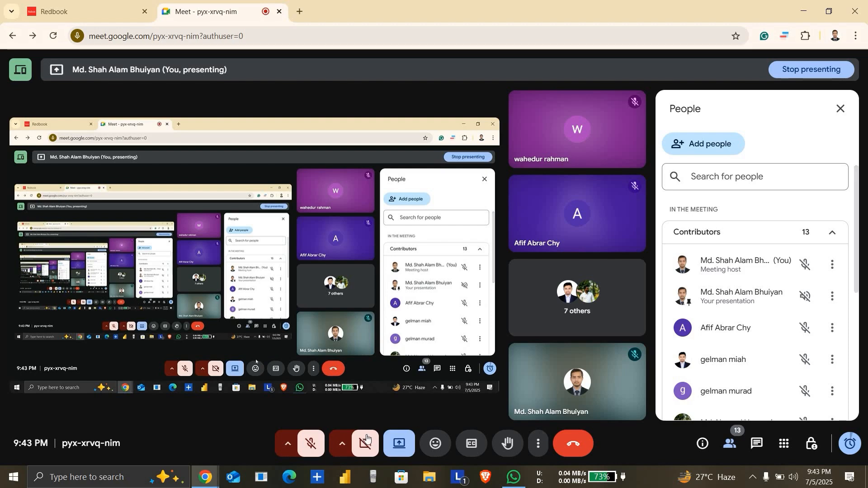
Step: Unmute the microphone in the call and switch to the Redbook page
{"action": "left_click", "coordinate": [310, 447]}
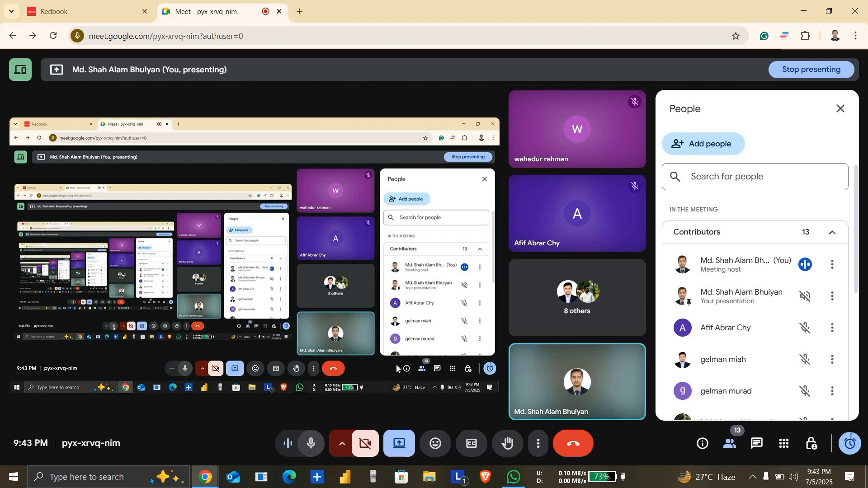
{"action": "left_click", "coordinate": [115, 10]}
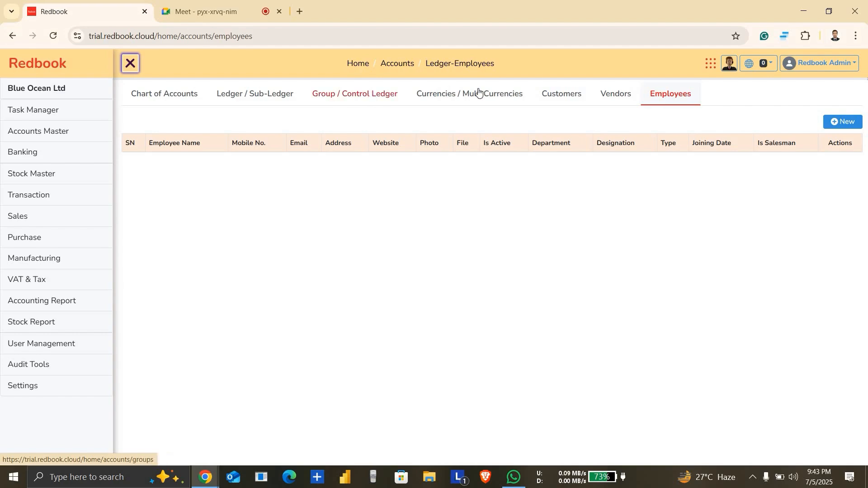
Step: Look over the Group / Control Ledger, Ledger / Sub-Ledger and Chart of Accounts pages, ending on the chart's account groups
{"action": "left_click", "coordinate": [352, 99]}
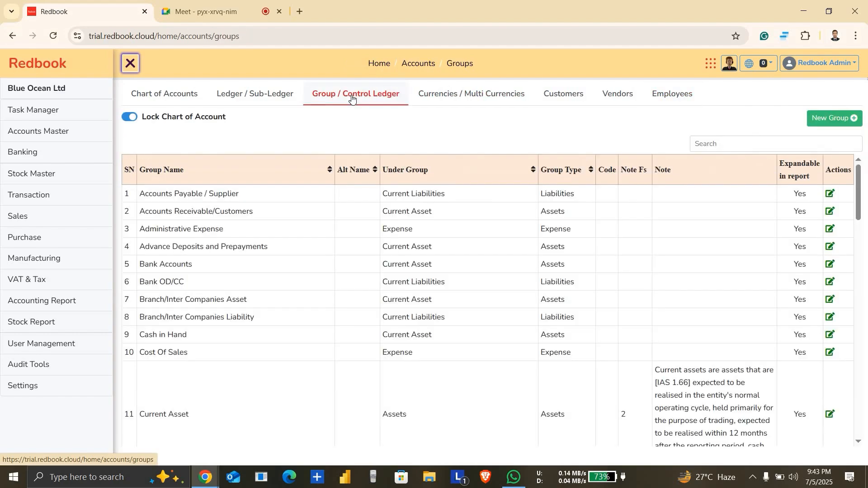
{"action": "left_click", "coordinate": [260, 95]}
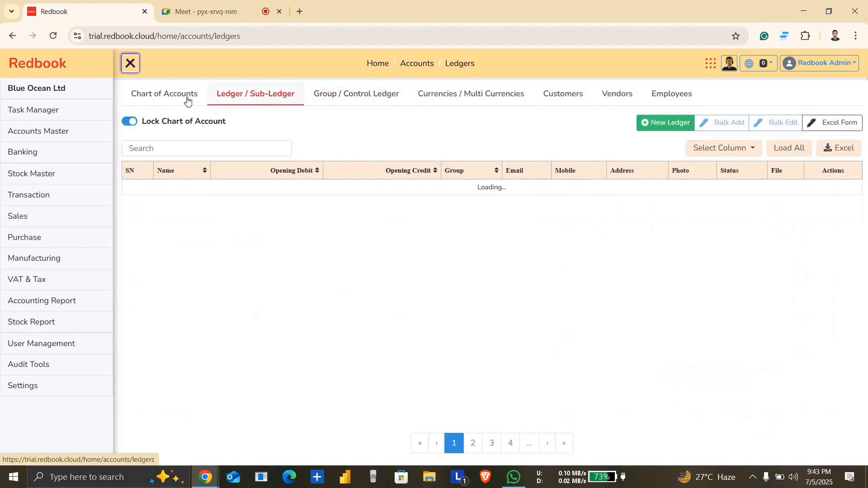
{"action": "left_click", "coordinate": [187, 97]}
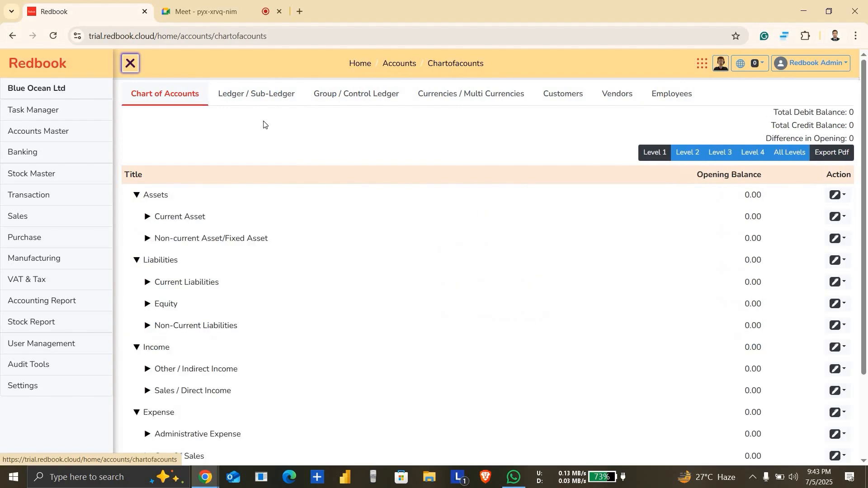
{"action": "left_click", "coordinate": [269, 99]}
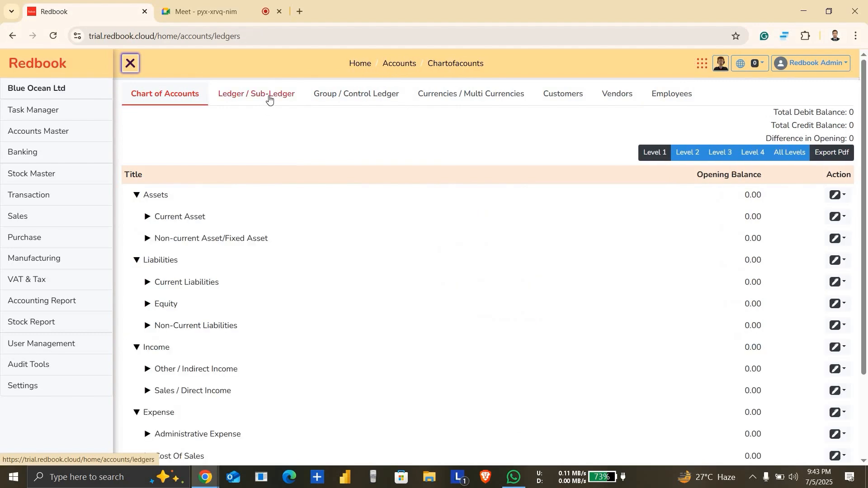
{"action": "left_click", "coordinate": [172, 101]}
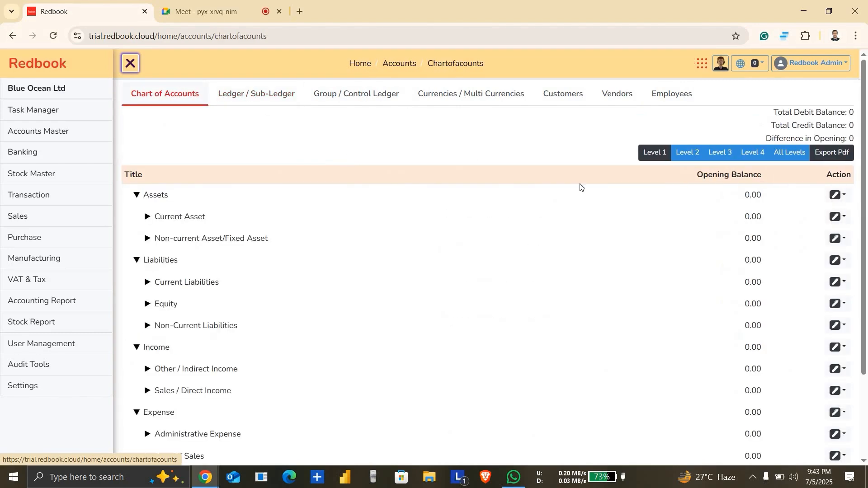
{"action": "scroll", "coordinate": [867, 134], "scroll_direction": "down", "scroll_amount": 3}
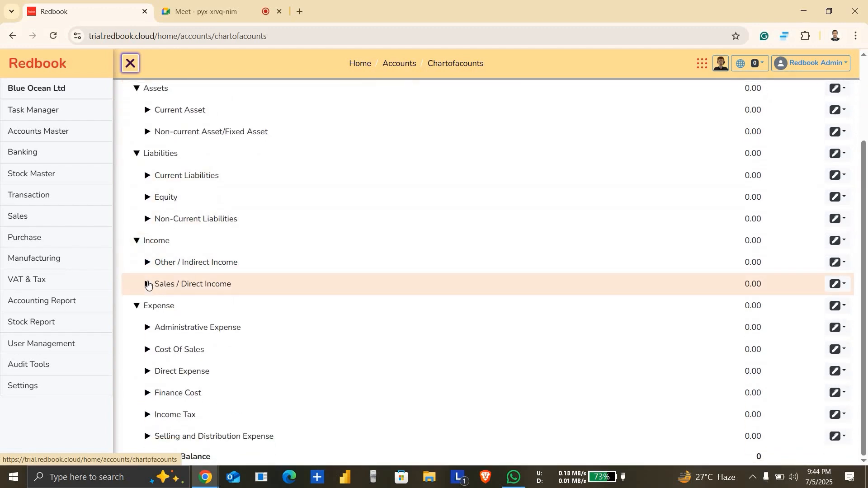
Step: Expand the Sales / Direct Income and Administrative Expense groups in the chart of accounts to examine their ledgers
{"action": "left_click", "coordinate": [147, 284]}
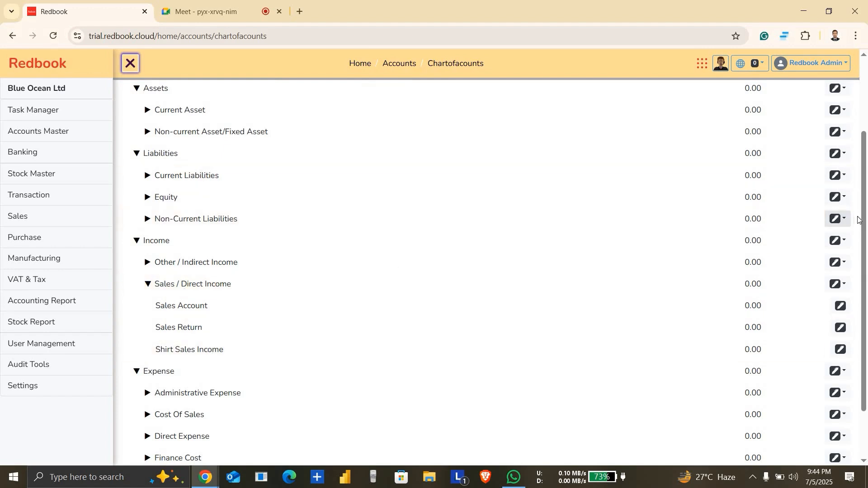
{"action": "left_click", "coordinate": [144, 398]}
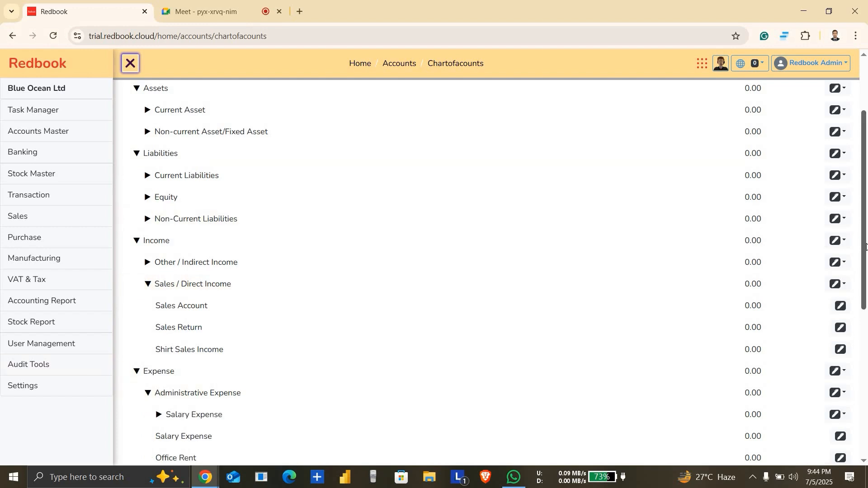
{"action": "scroll", "coordinate": [867, 335], "scroll_direction": "down", "scroll_amount": 7}
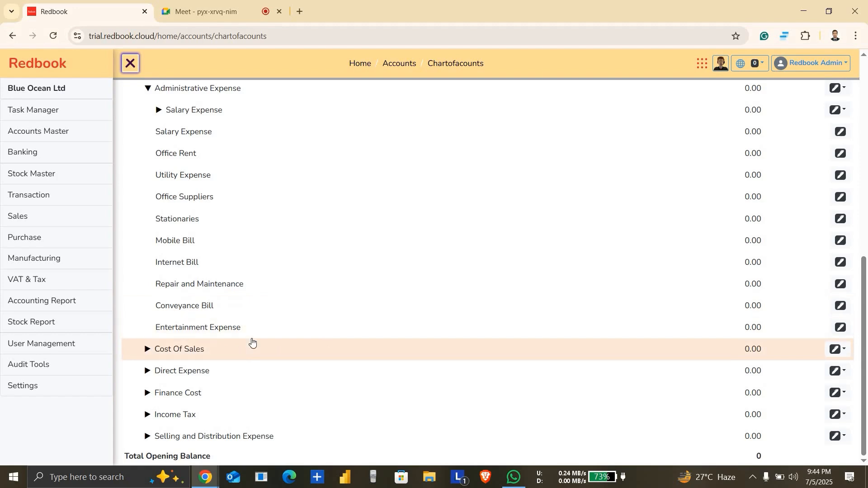
Step: Switch to the Meet call, admit the participant waiting to join, and return to the Redbook chart of accounts
{"action": "left_click", "coordinate": [203, 11]}
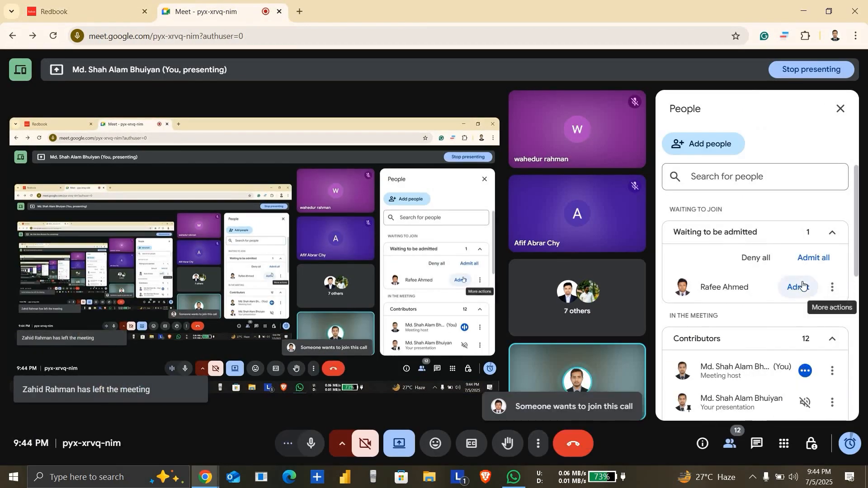
{"action": "left_click", "coordinate": [802, 287]}
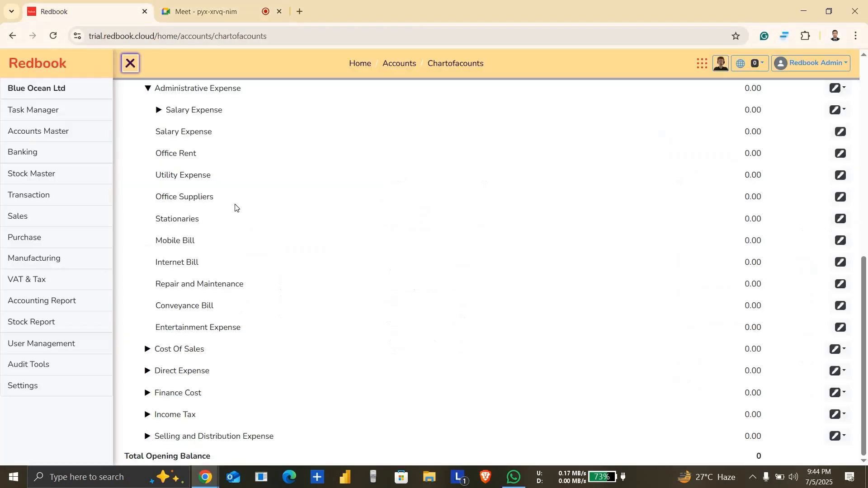
{"action": "left_click", "coordinate": [86, 11]}
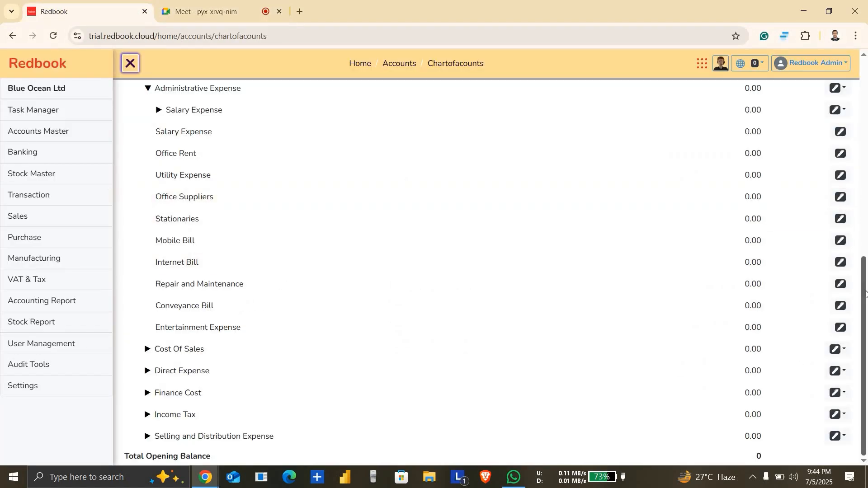
Step: Expand Current Liabilities and its Accounts Payable / Supplier subgroup to examine the accounts beneath them
{"action": "left_click_drag", "start_coordinate": [866, 295], "coordinate": [867, 182]}
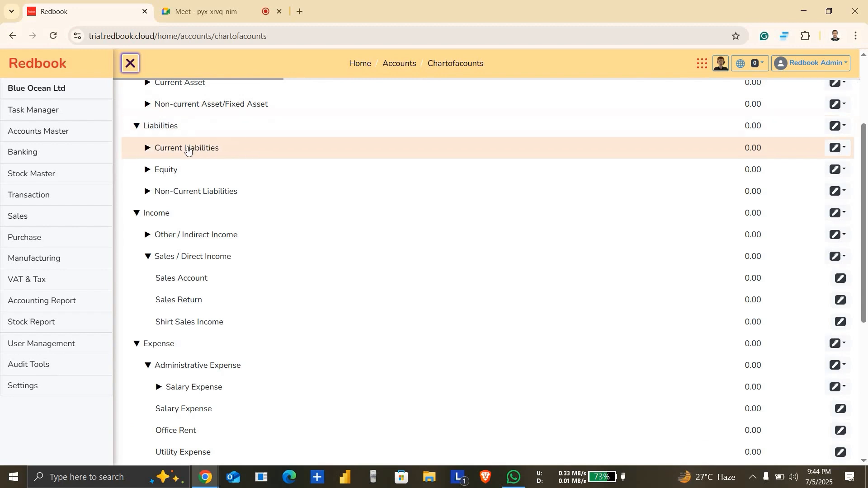
{"action": "left_click", "coordinate": [148, 149]}
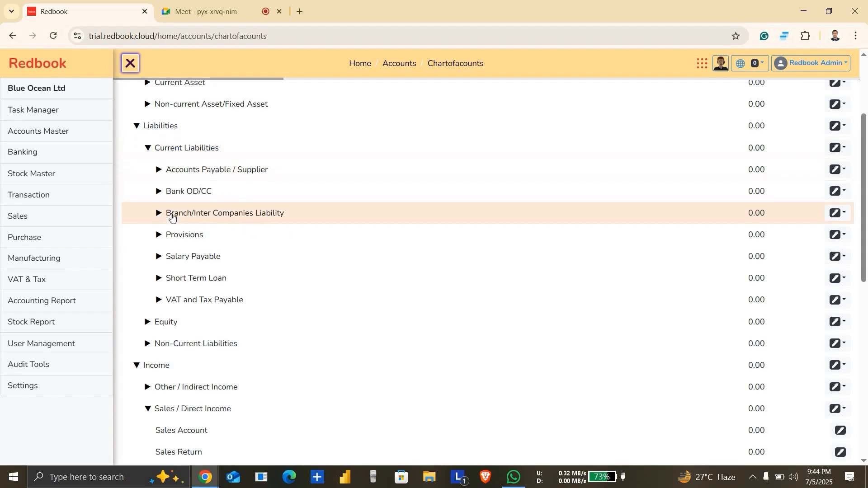
{"action": "left_click", "coordinate": [156, 177]}
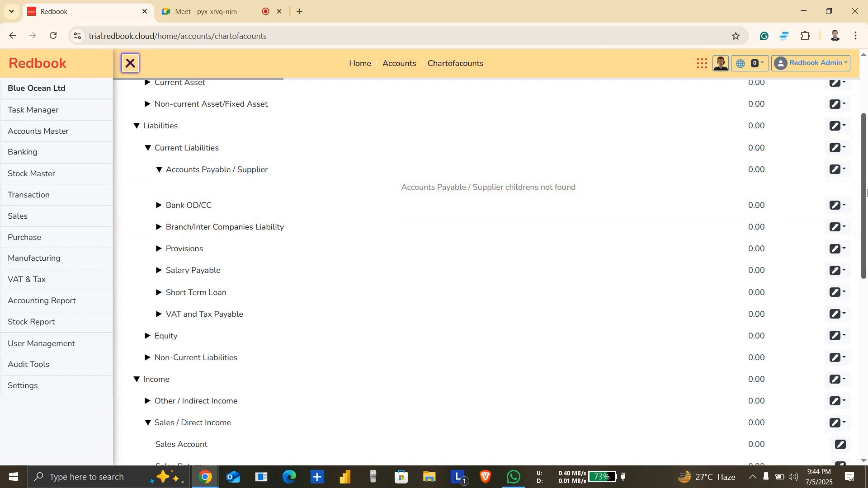
Step: Collapse the Liabilities group, and collapse and reopen the Assets group of the chart
{"action": "left_click_drag", "start_coordinate": [865, 199], "coordinate": [864, 136]}
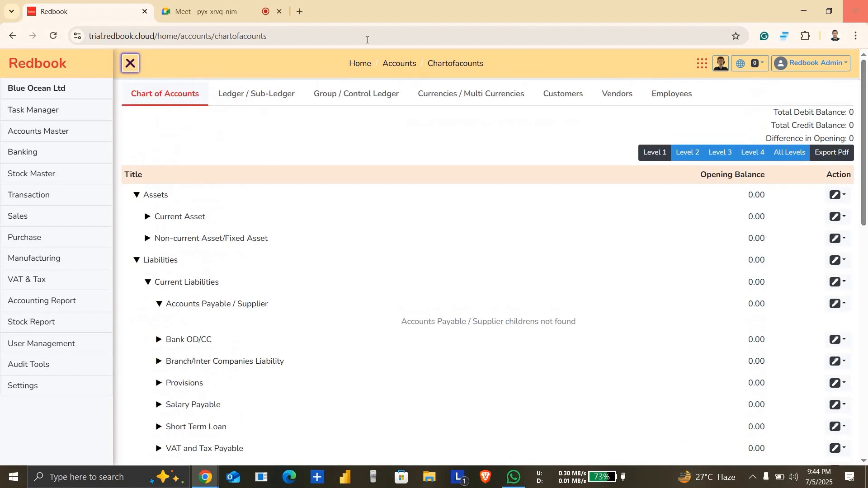
{"action": "left_click", "coordinate": [144, 192]}
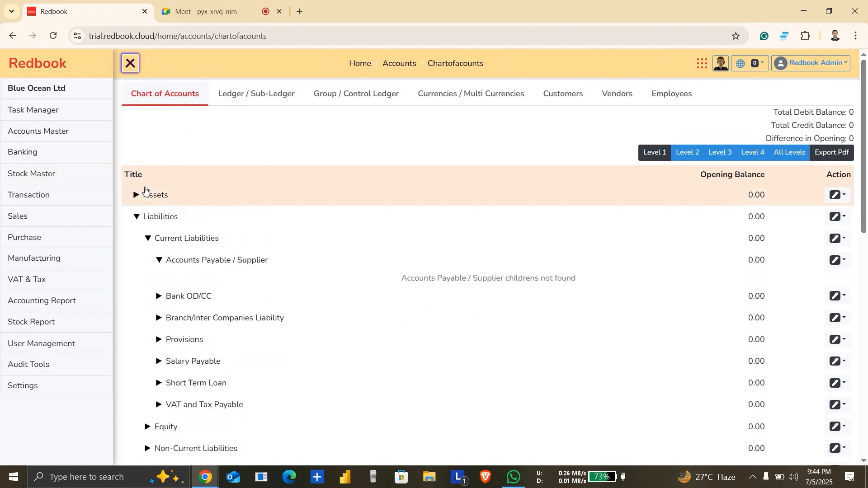
{"action": "left_click", "coordinate": [138, 217]}
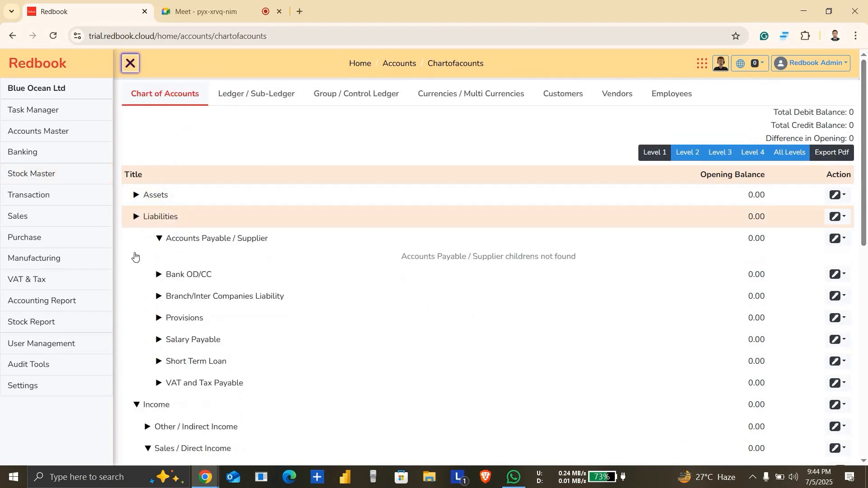
{"action": "left_click", "coordinate": [140, 199]}
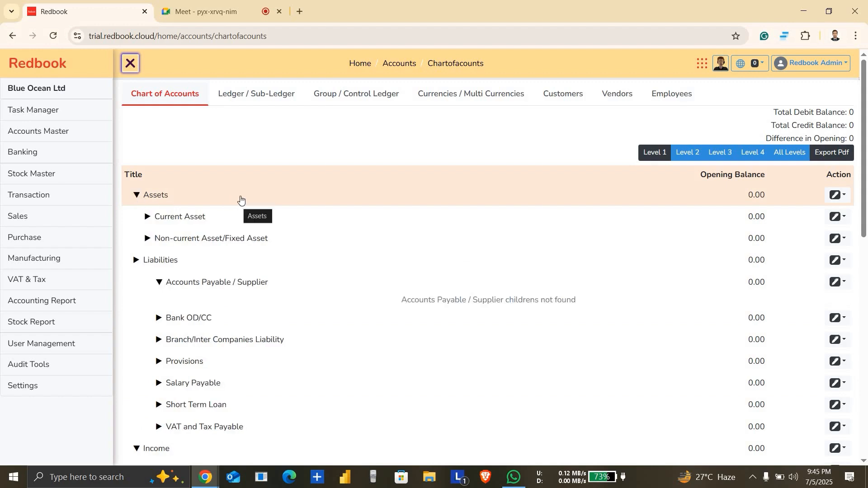
Step: Look over the Ledger / Sub-Ledger, Group / Control Ledger and Currencies / Multi Currencies pages
{"action": "left_click", "coordinate": [257, 94]}
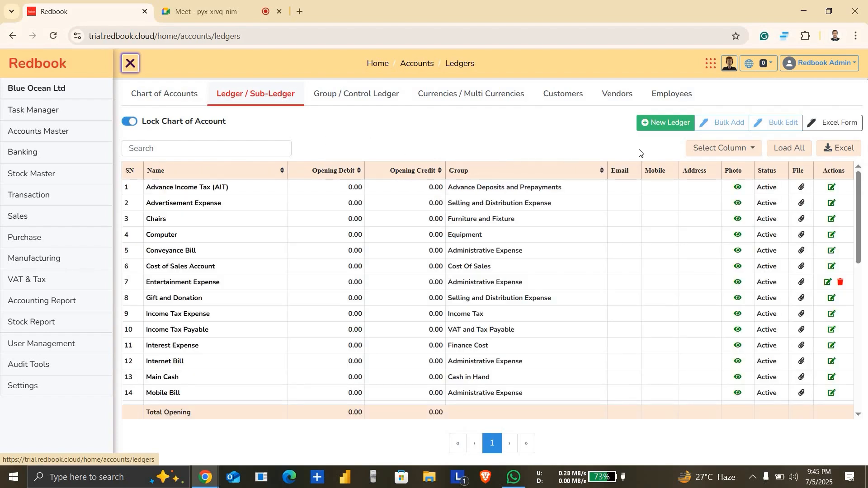
{"action": "left_click", "coordinate": [384, 96]}
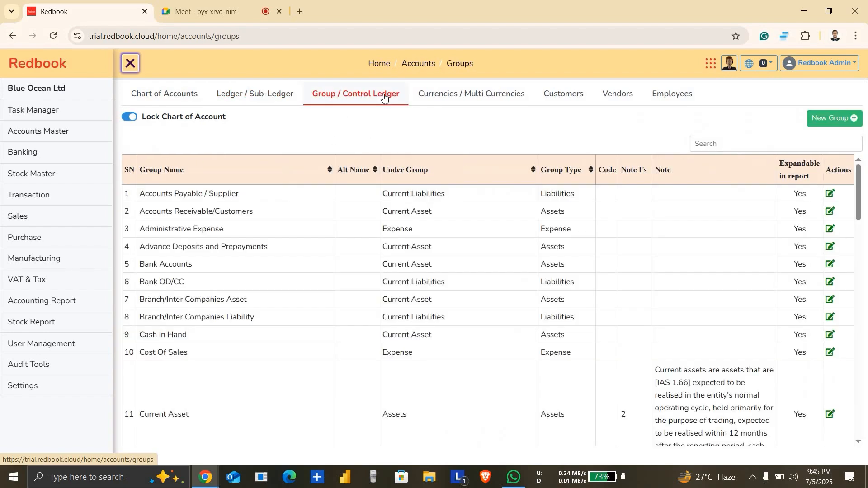
{"action": "left_click", "coordinate": [464, 96]}
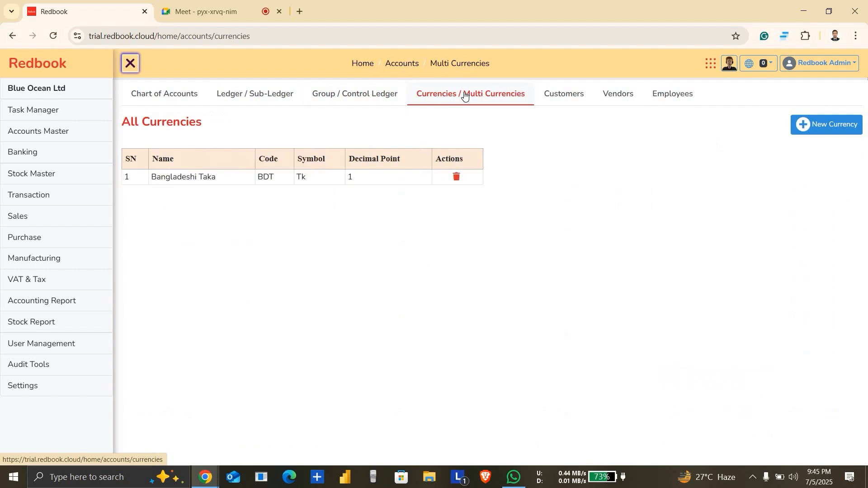
{"action": "left_click", "coordinate": [571, 102]}
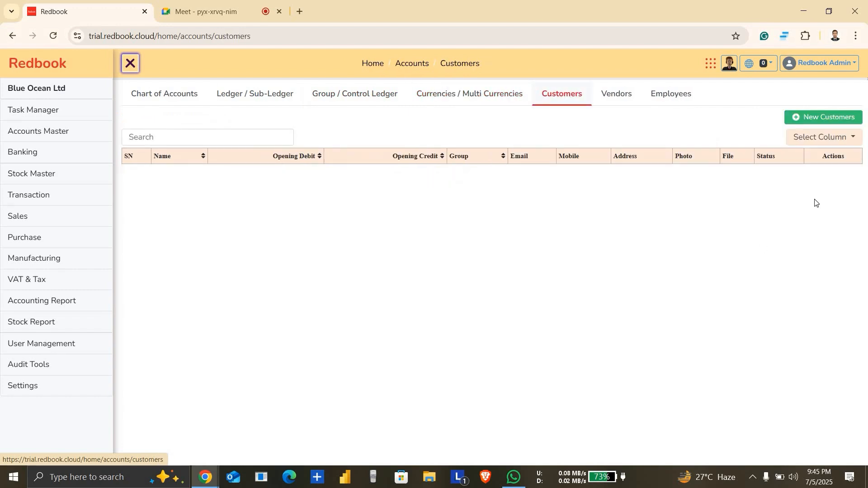
{"action": "left_click", "coordinate": [841, 118]}
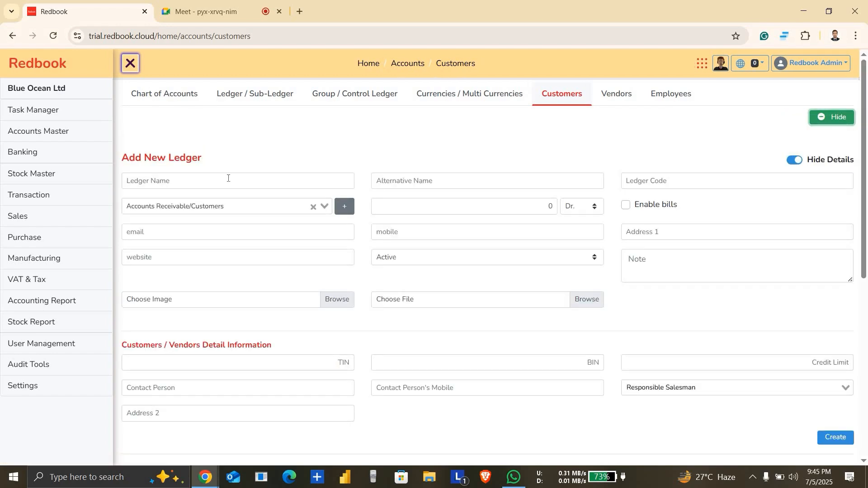
{"action": "left_click", "coordinate": [228, 178]}
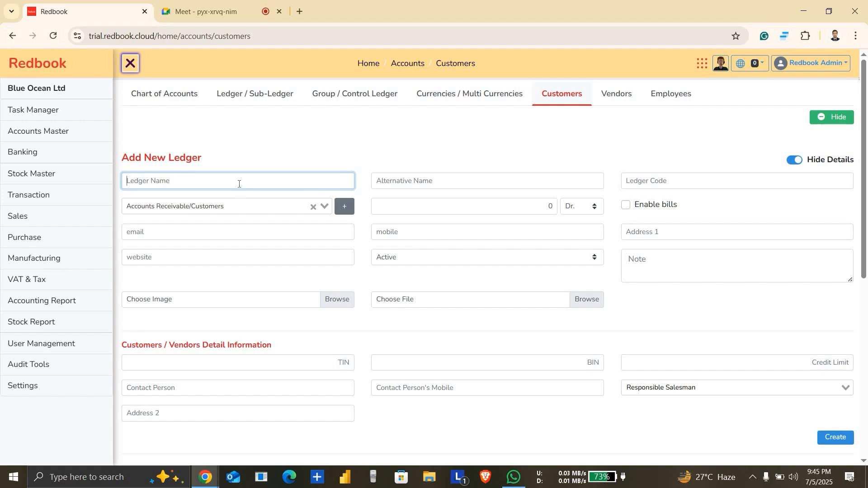
{"action": "type", "text": "Ma Bosraloy"}
{"action": "left_click", "coordinate": [189, 203]}
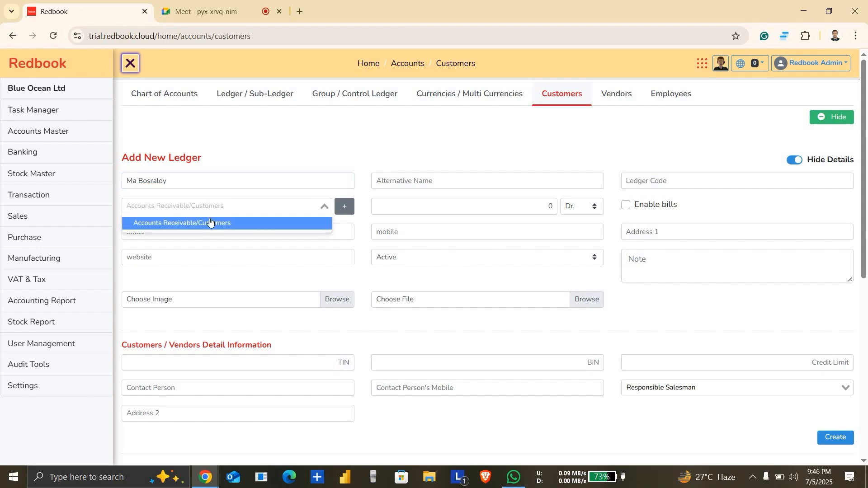
{"action": "left_click", "coordinate": [211, 224]}
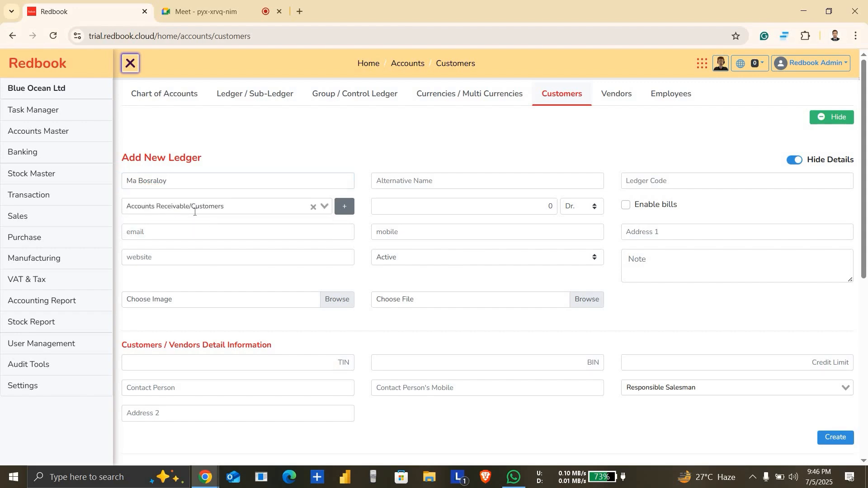
Step: Admit the new participant waiting in the Meet call and return to the customer ledger form in Redbook
{"action": "left_click", "coordinate": [206, 11]}
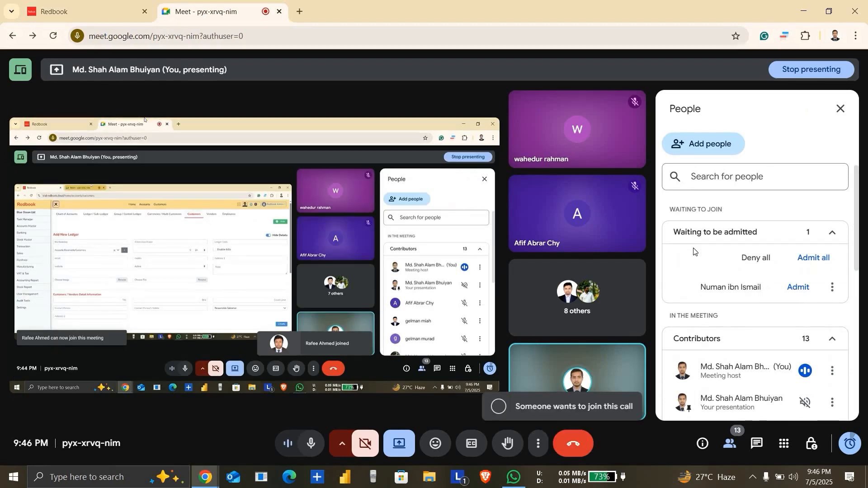
{"action": "left_click", "coordinate": [804, 287]}
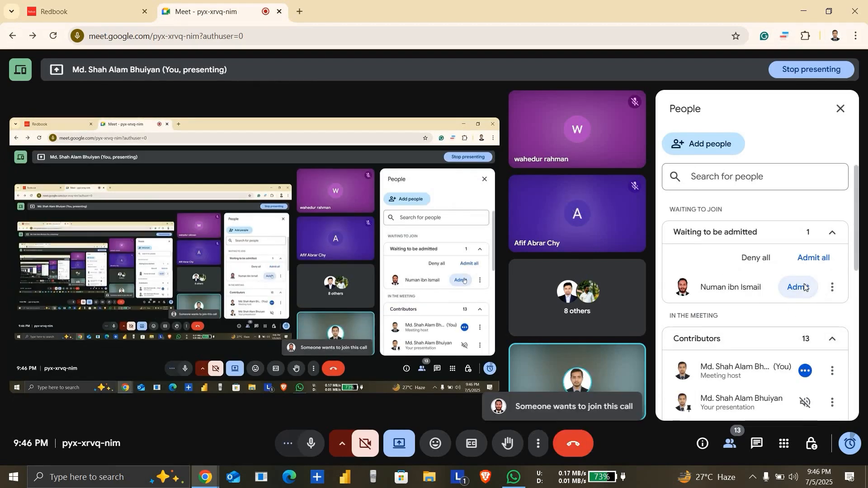
{"action": "left_click", "coordinate": [79, 3]}
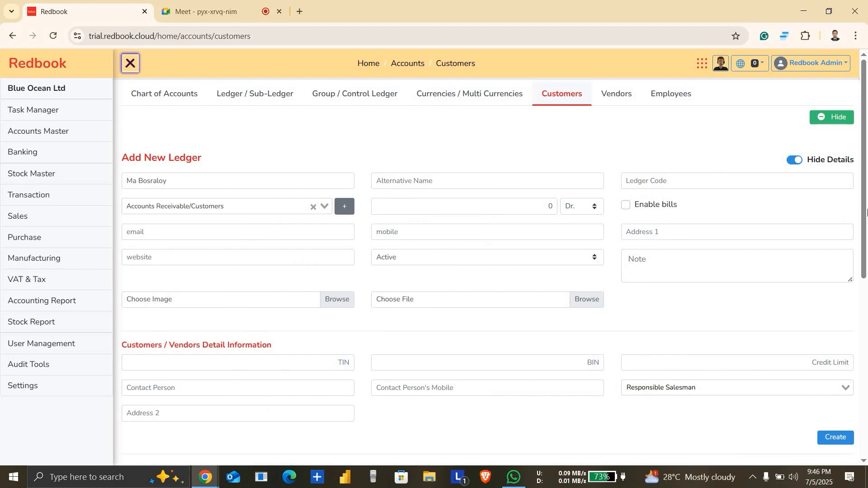
Step: Check the Responsible Salesman options in the customer details and create the customer ledger
{"action": "left_click_drag", "start_coordinate": [866, 279], "coordinate": [867, 343]}
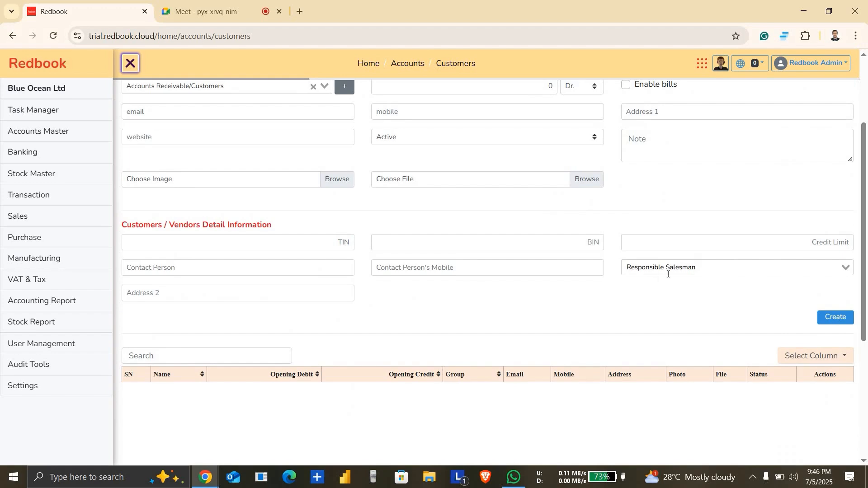
{"action": "left_click", "coordinate": [685, 271]}
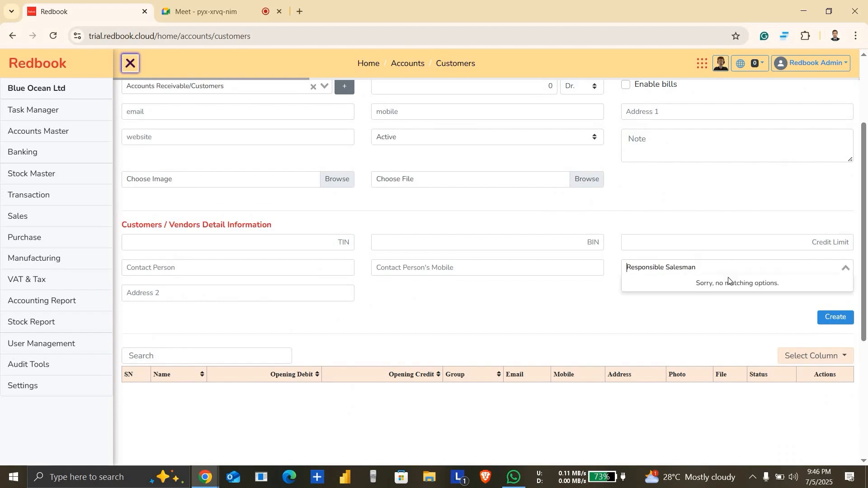
{"action": "scroll", "coordinate": [867, 282], "scroll_direction": "down", "scroll_amount": 3}
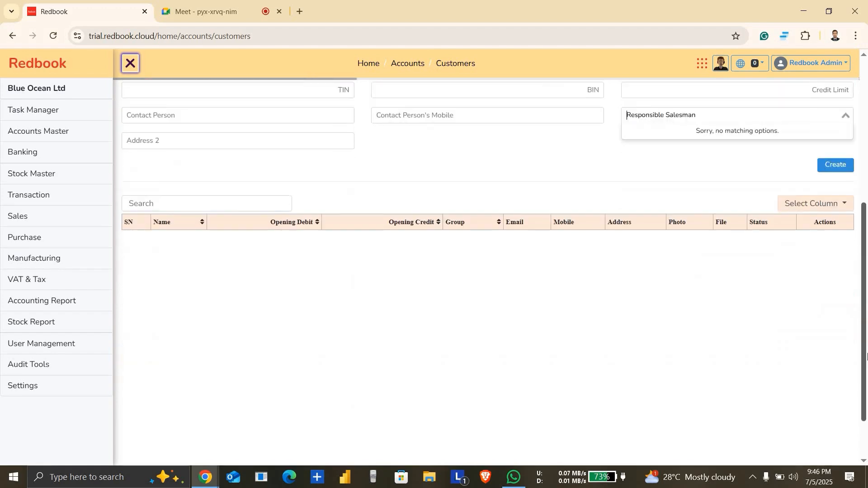
{"action": "scroll", "coordinate": [867, 282], "scroll_direction": "up", "scroll_amount": 6}
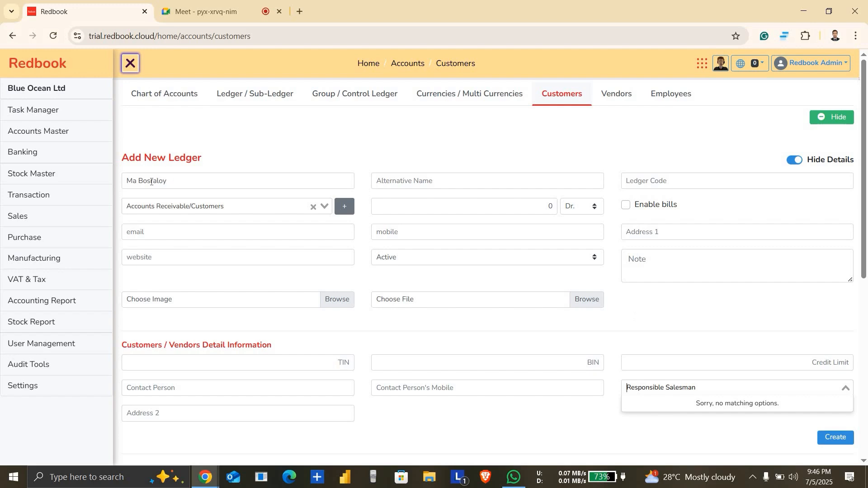
{"action": "left_click", "coordinate": [186, 183]}
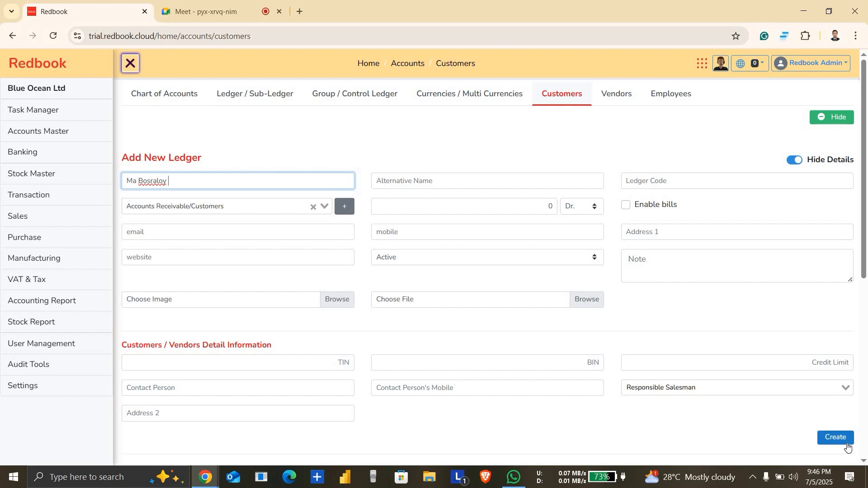
{"action": "left_click", "coordinate": [837, 438]}
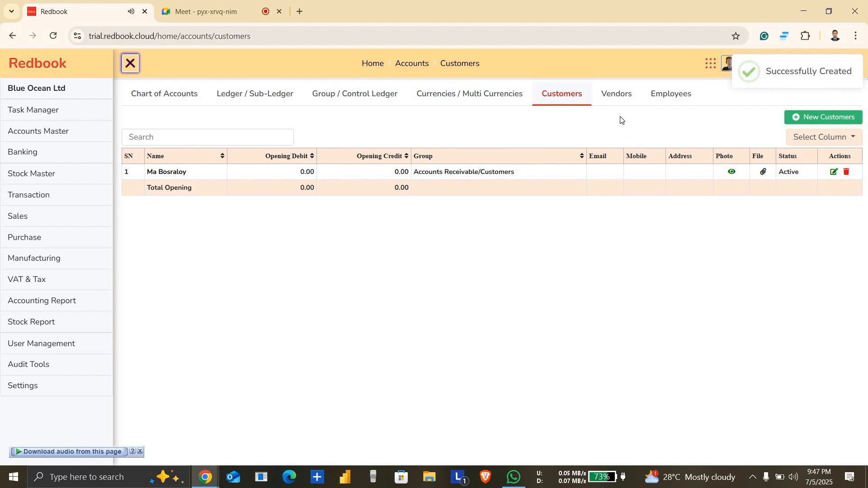
Step: Create a vendor ledger named "Modina Store" under the Accounts Payable / Supplier group
{"action": "left_click", "coordinate": [619, 103]}
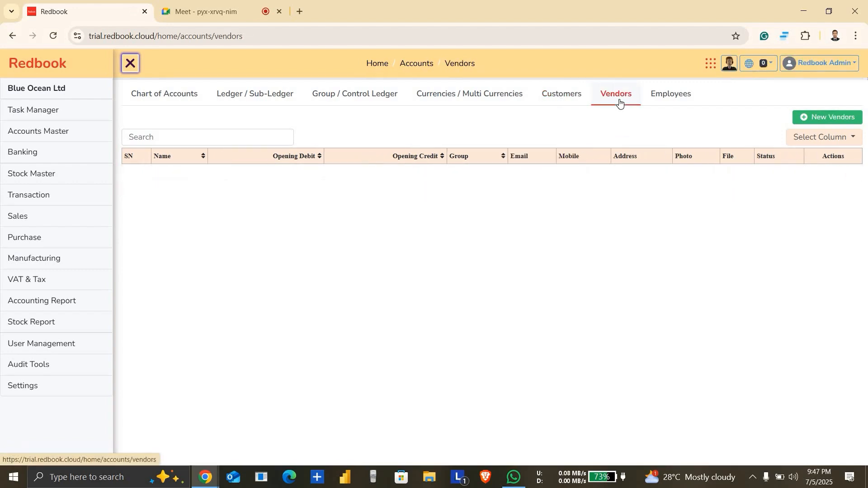
{"action": "left_click", "coordinate": [852, 118]}
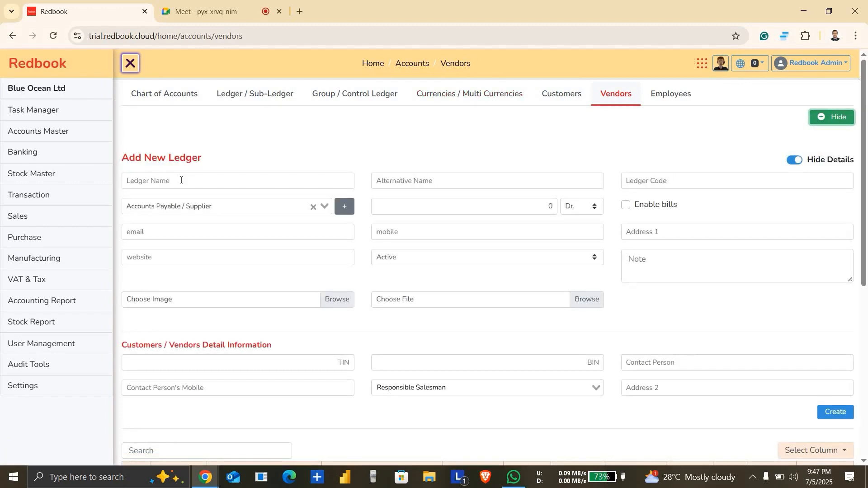
{"action": "left_click", "coordinate": [181, 180]}
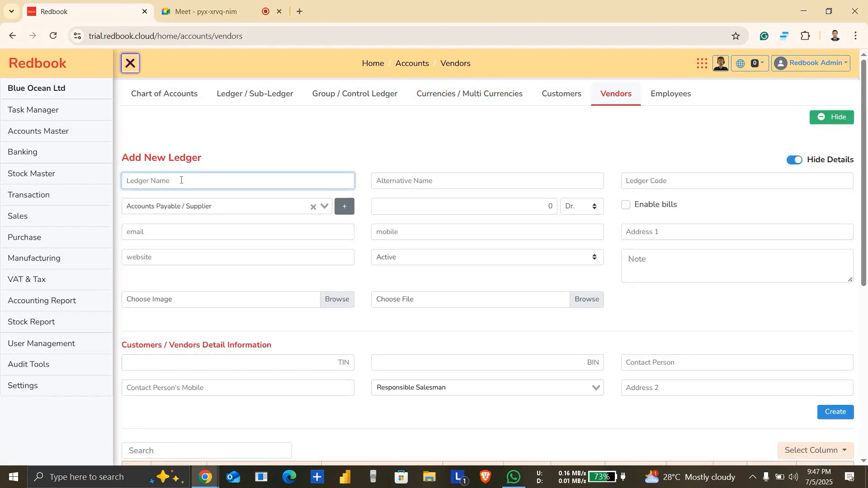
{"action": "type", "text": "Modina Store"}
{"action": "left_click", "coordinate": [215, 209]}
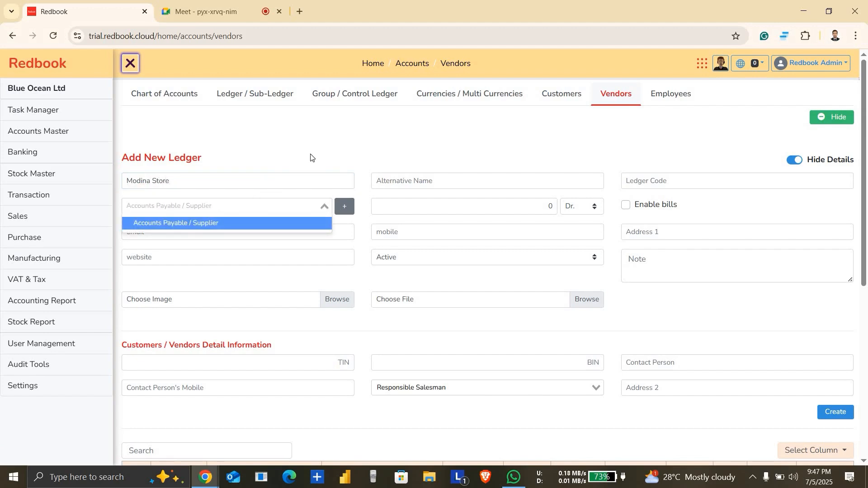
{"action": "left_click", "coordinate": [199, 223]}
{"action": "scroll", "coordinate": [227, 204], "scroll_direction": "down", "scroll_amount": 7}
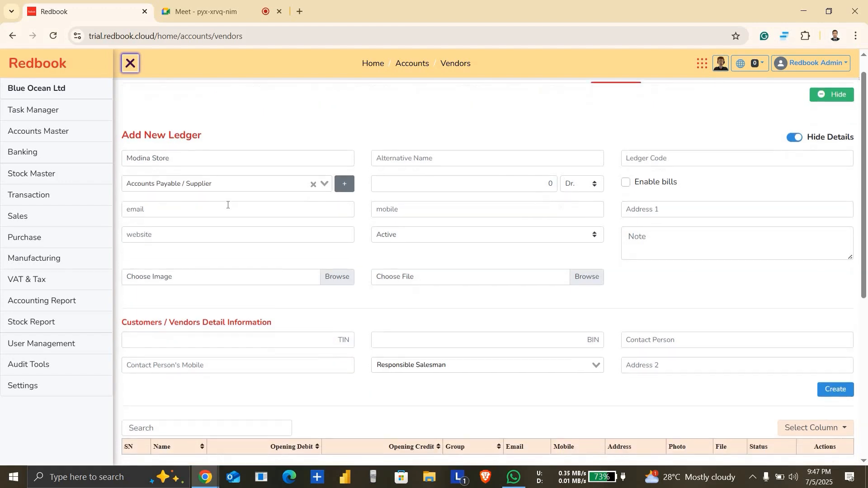
{"action": "scroll", "coordinate": [227, 205], "scroll_direction": "up", "scroll_amount": 7}
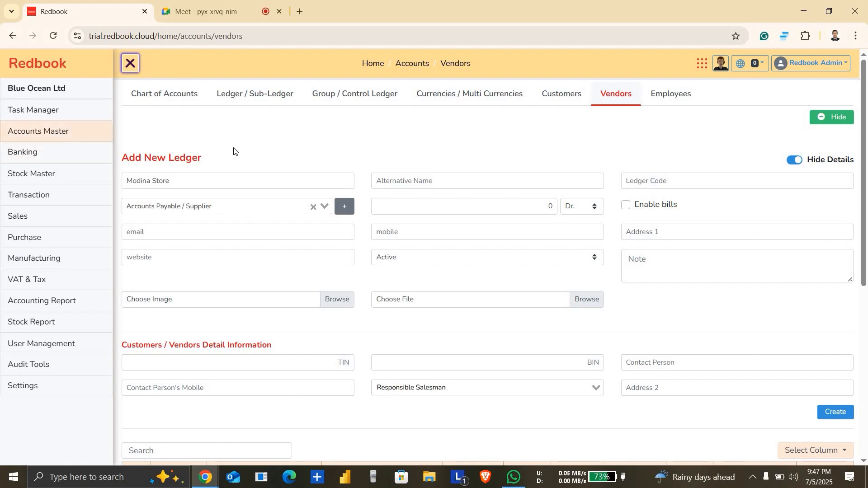
{"action": "left_click", "coordinate": [835, 412]}
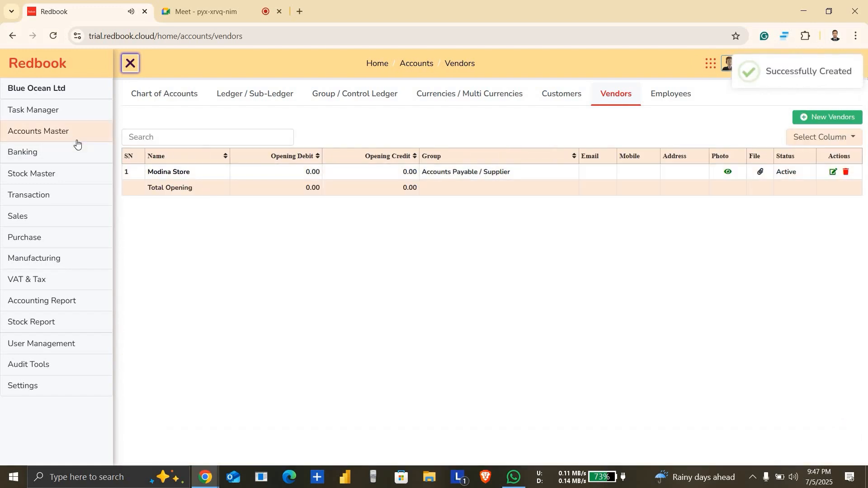
Step: Look back through the Customers, Currencies, Group / Control Ledger, Ledger / Sub-Ledger and Chart of Accounts pages
{"action": "mouse_move", "coordinate": [77, 141]}
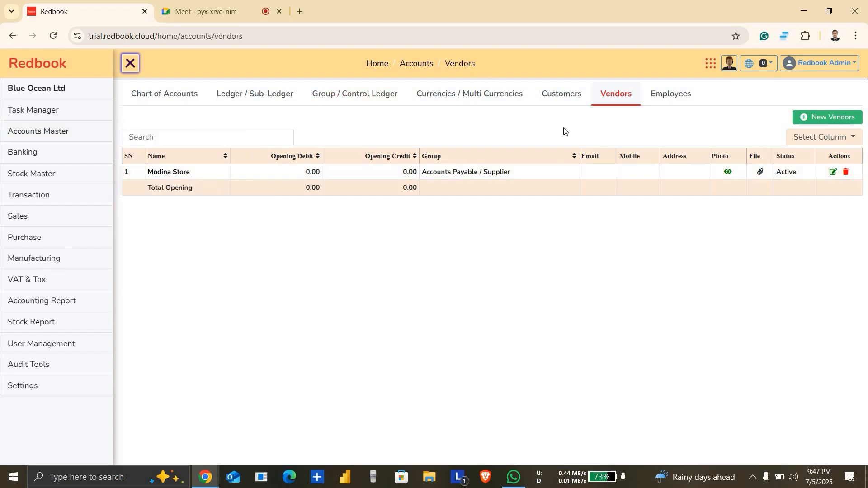
{"action": "left_click", "coordinate": [574, 94]}
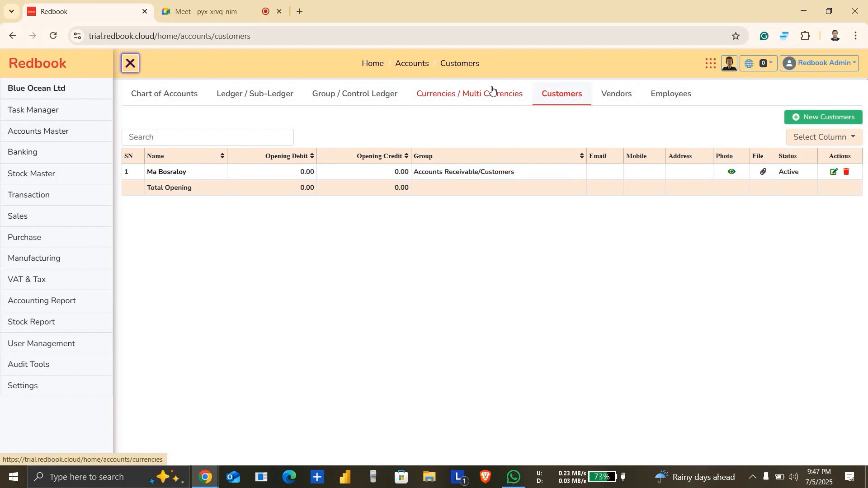
{"action": "left_click", "coordinate": [492, 93]}
{"action": "left_click", "coordinate": [383, 94]}
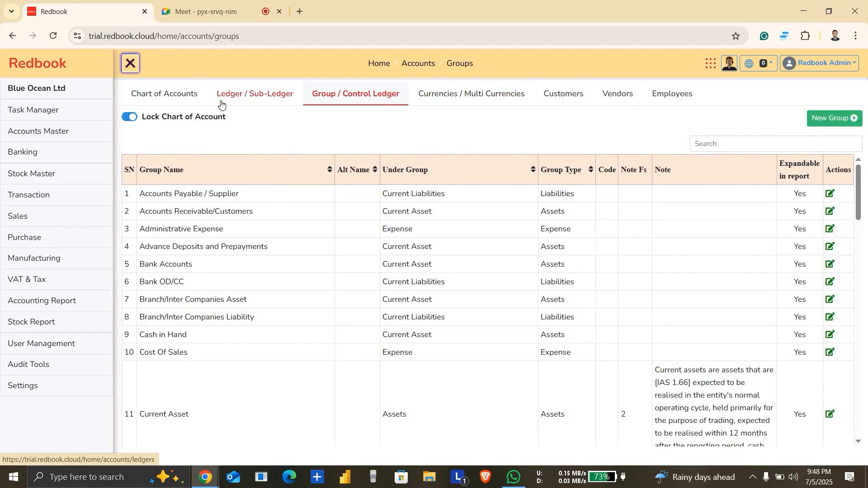
{"action": "left_click", "coordinate": [221, 103]}
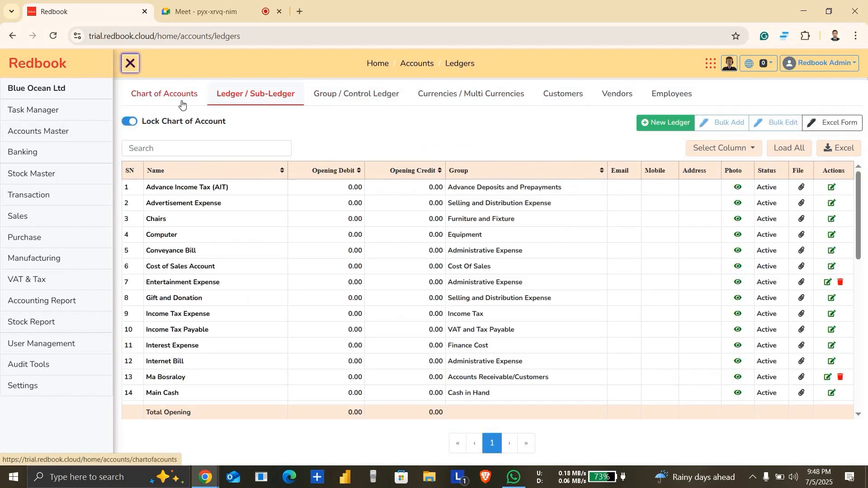
{"action": "left_click", "coordinate": [182, 105]}
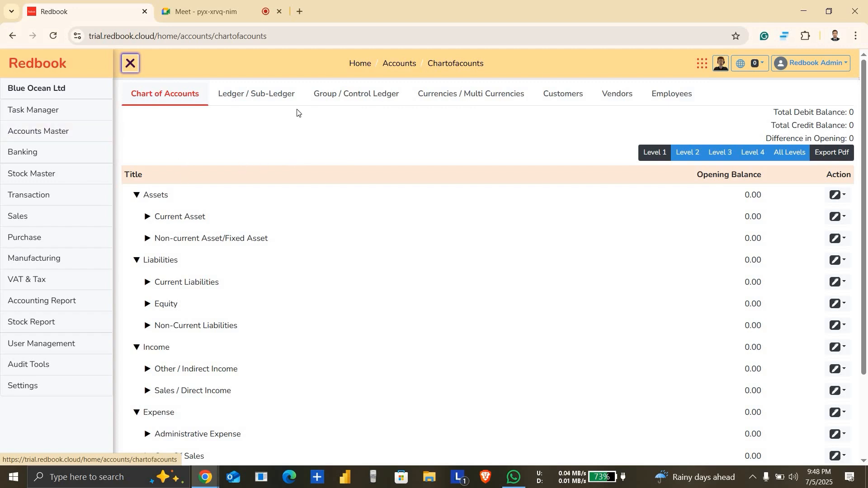
Step: Show the available transaction types and check the participants in the Meet call, returning to Redbook each time
{"action": "left_click", "coordinate": [54, 199]}
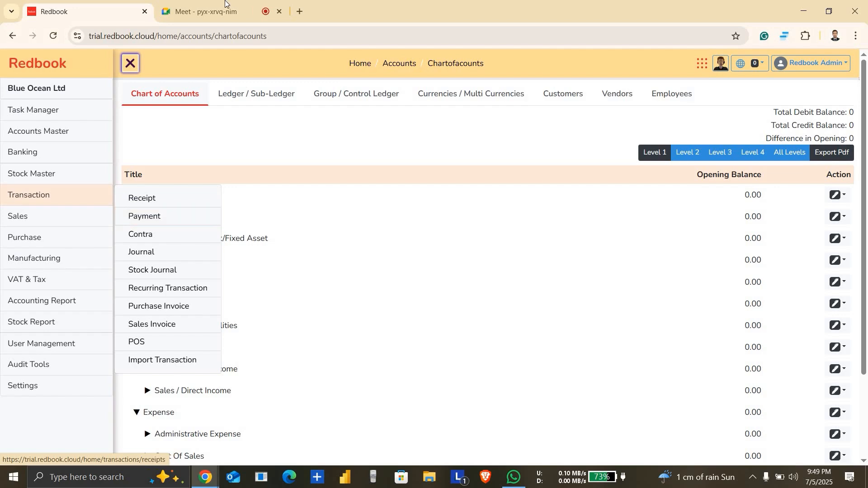
{"action": "left_click", "coordinate": [211, 11]}
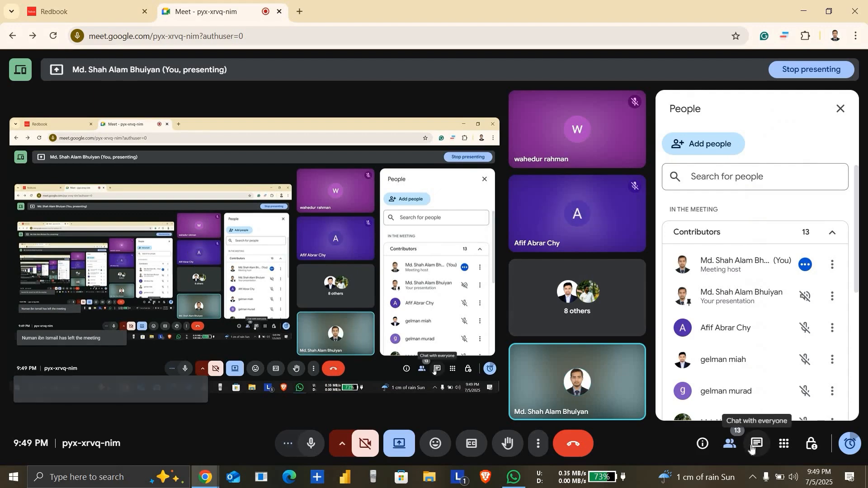
{"action": "left_click", "coordinate": [29, 2]}
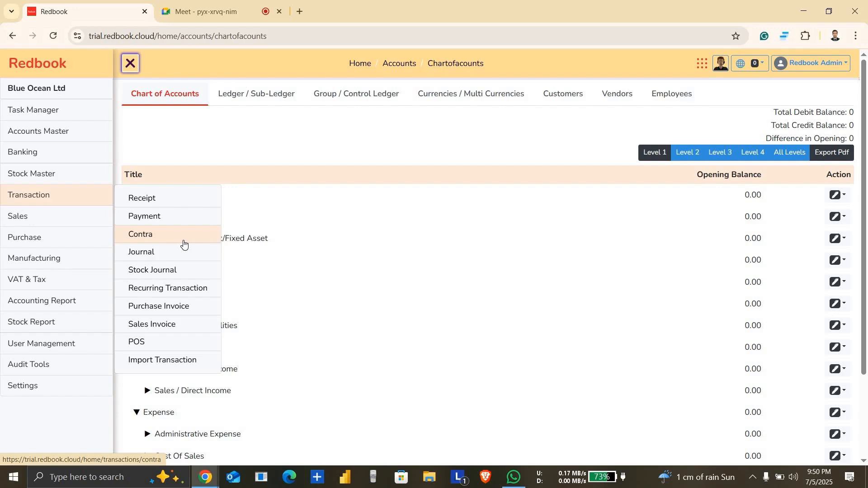
{"action": "left_click", "coordinate": [204, 3]}
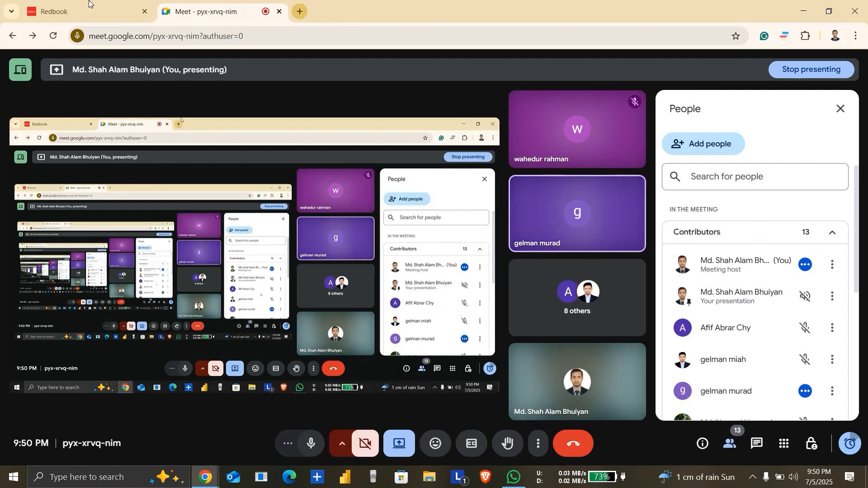
{"action": "left_click", "coordinate": [77, 11]}
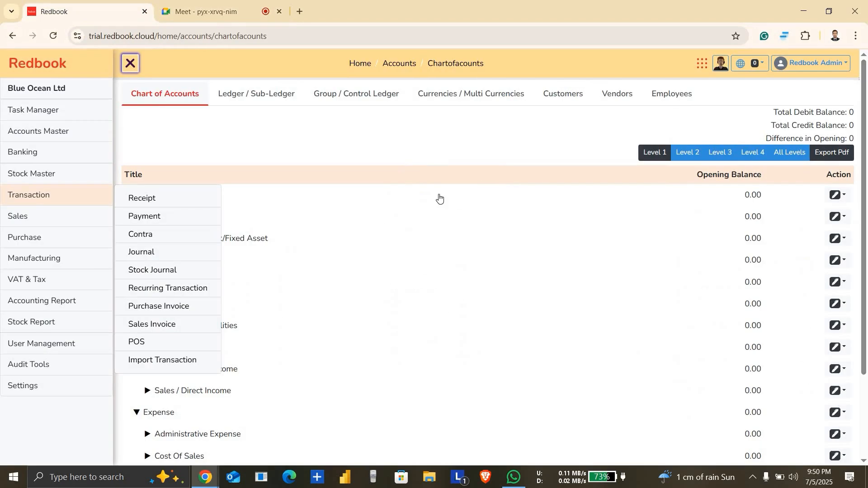
Step: Open a new Receipt voucher, set its date to 07/01/2025 and check the Dr/Cr and Group options
{"action": "left_click", "coordinate": [155, 200]}
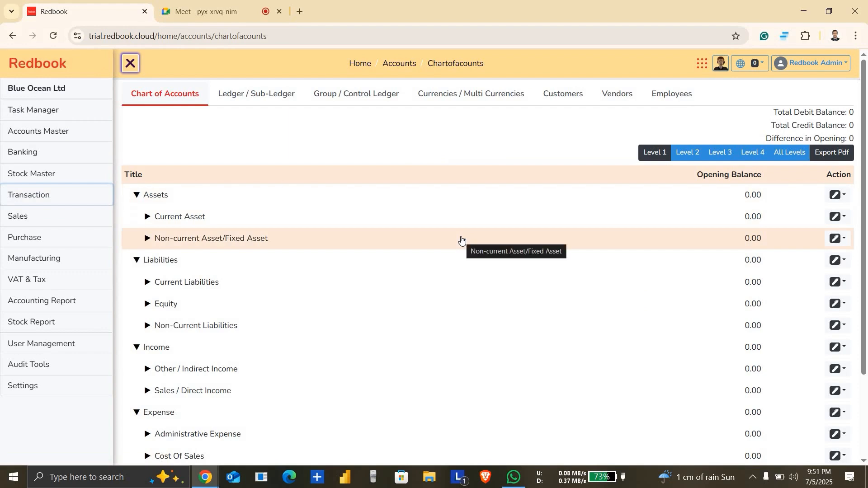
{"action": "left_click", "coordinate": [62, 193]}
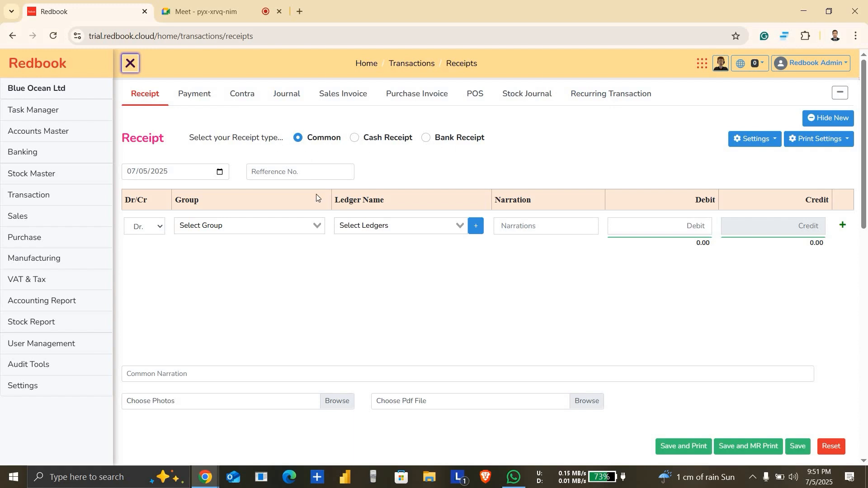
{"action": "left_click", "coordinate": [219, 172]}
{"action": "left_click", "coordinate": [168, 229]}
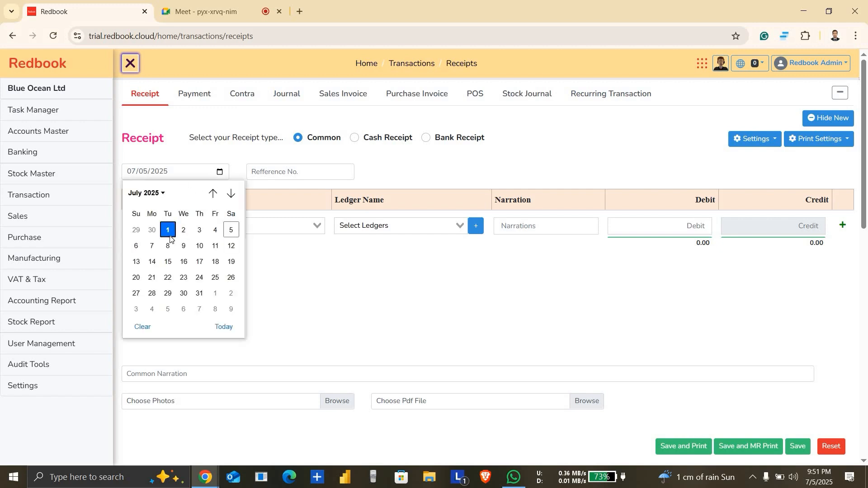
{"action": "left_click", "coordinate": [258, 224]}
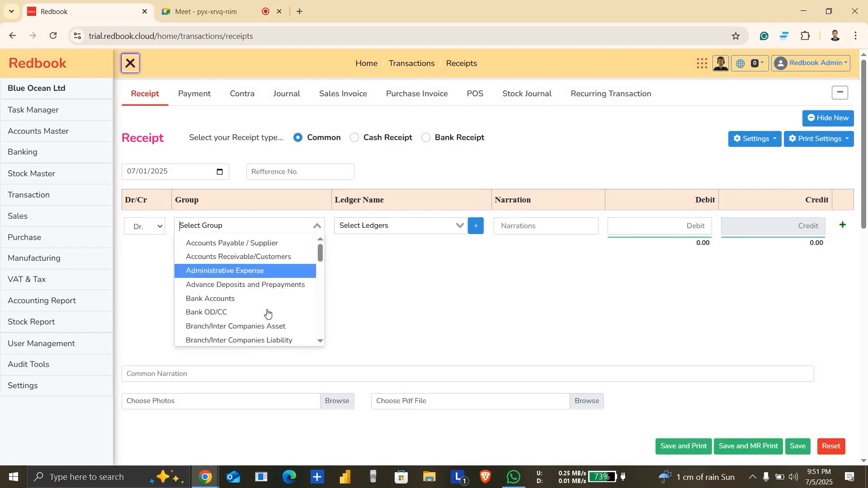
{"action": "left_click", "coordinate": [450, 291]}
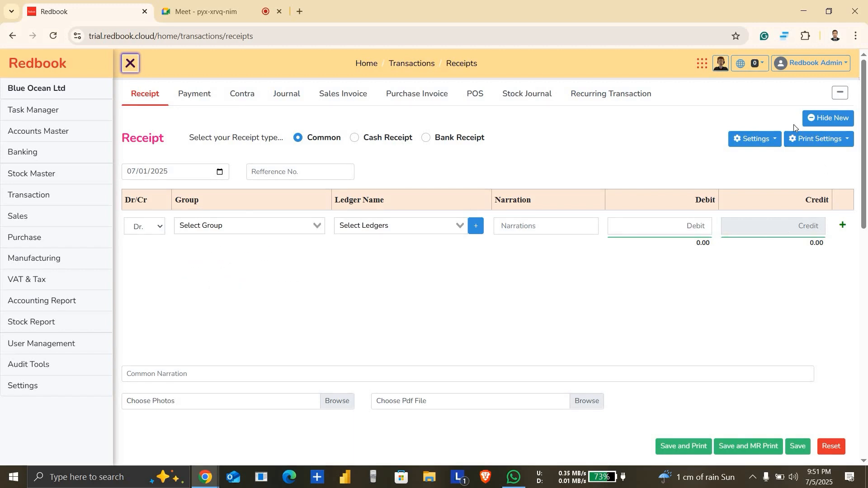
Step: Hide the Group column from the receipt voucher entry and save the voucher settings
{"action": "left_click", "coordinate": [769, 139]}
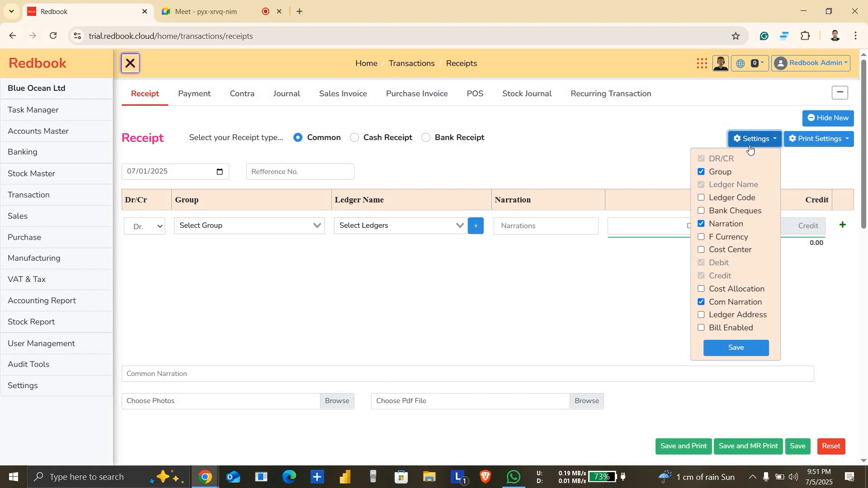
{"action": "left_click", "coordinate": [701, 172]}
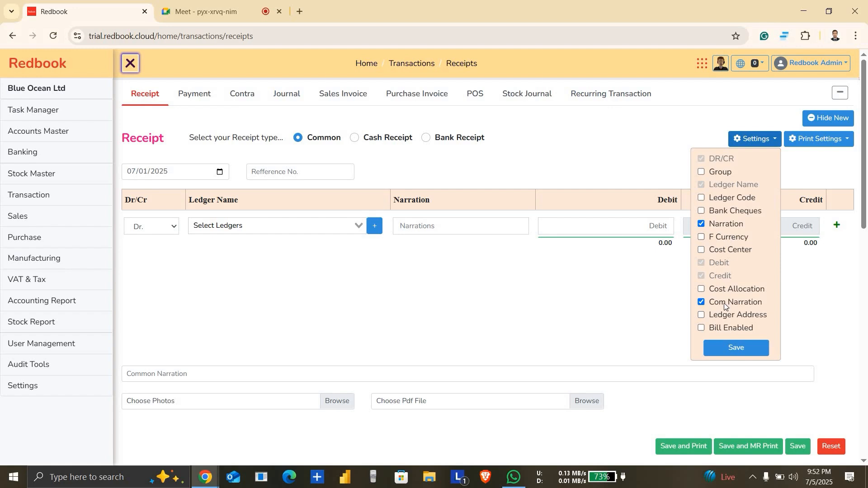
{"action": "left_click", "coordinate": [742, 354]}
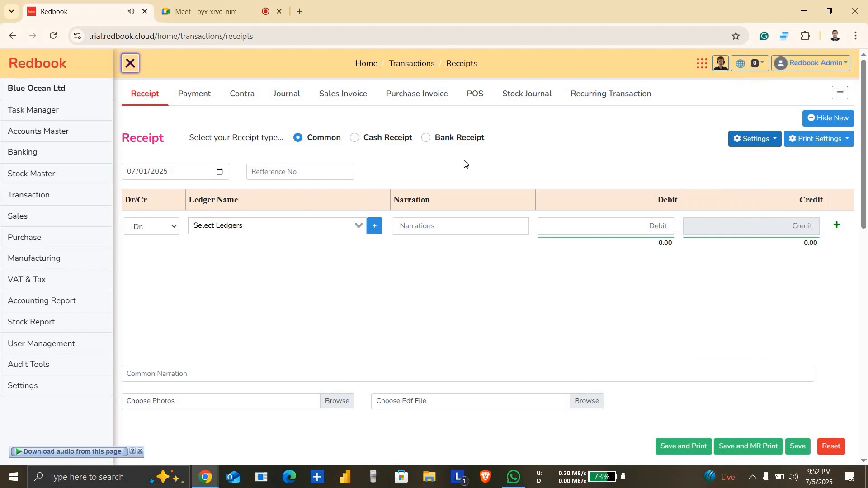
Step: Fill in the receipt's debit line with the SCB - 1120 ledger and an amount of 1,000,000
{"action": "left_click", "coordinate": [307, 228]}
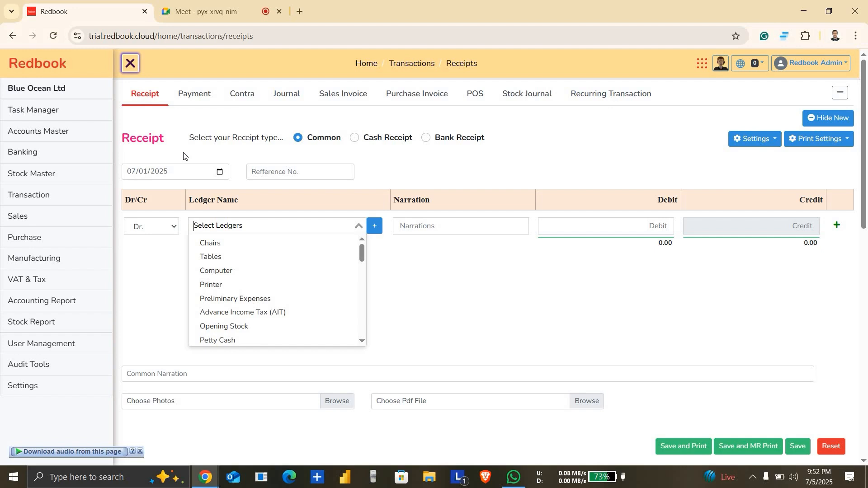
{"action": "type", "text": "sc"}
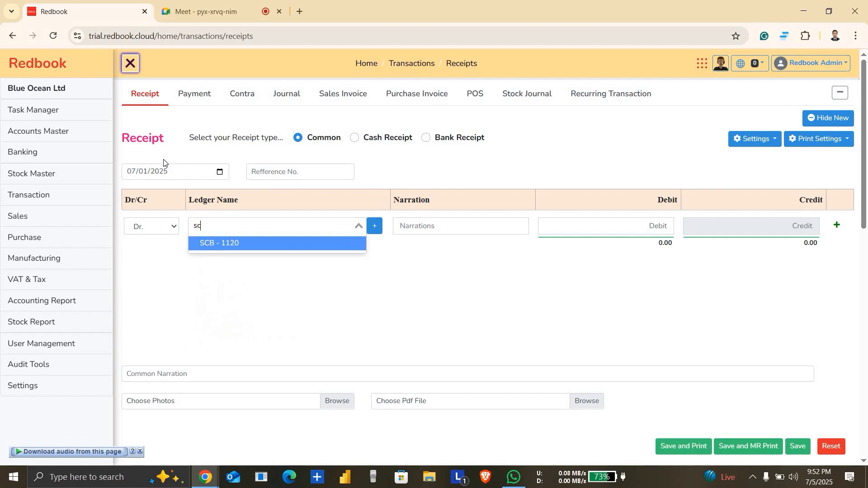
{"action": "left_click", "coordinate": [255, 252]}
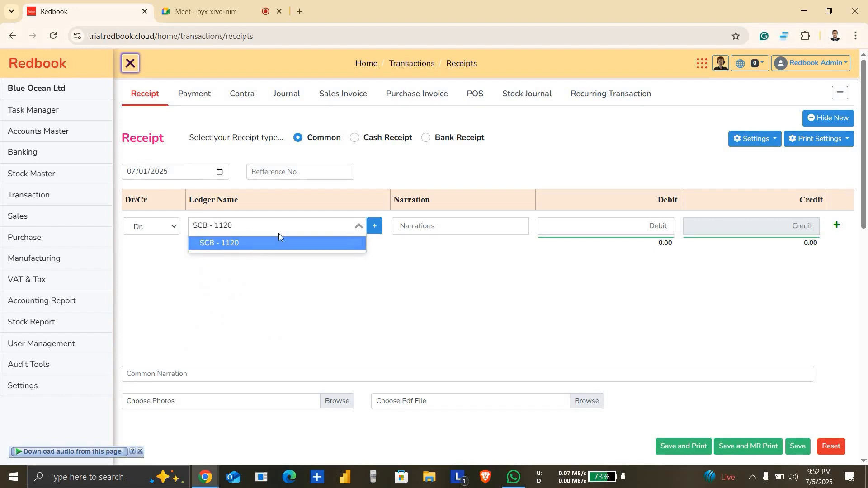
{"action": "left_click", "coordinate": [630, 228]}
{"action": "type", "text": "1,0"}
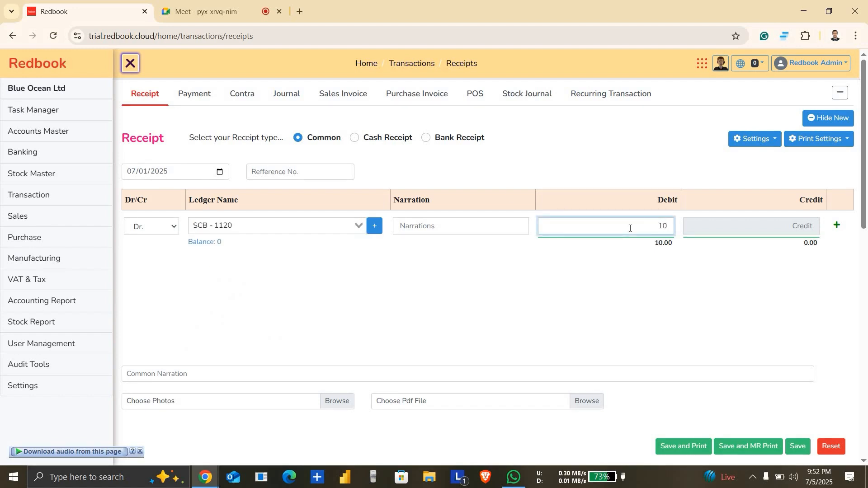
{"action": "type", "text": "00,000"}
Step: Add a credit line of 1,000,000 to the receipt with the Share capital ledger
{"action": "left_click", "coordinate": [838, 231]}
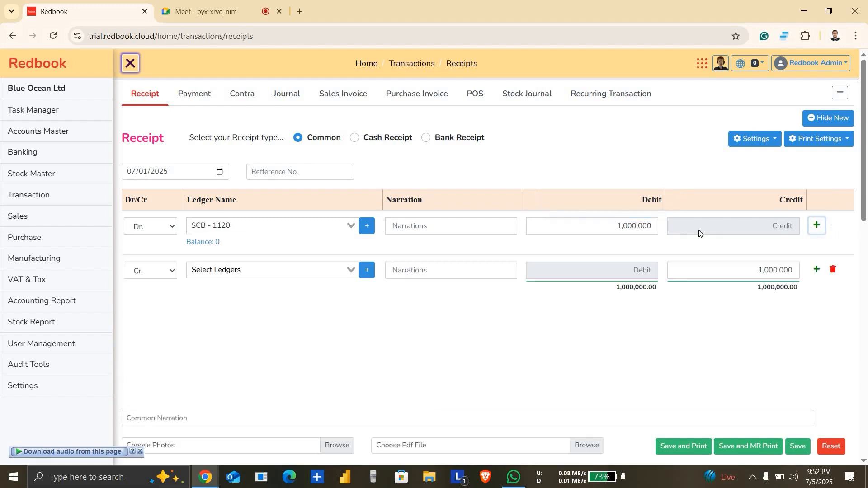
{"action": "left_click", "coordinate": [277, 273]}
{"action": "type", "text": "sha"}
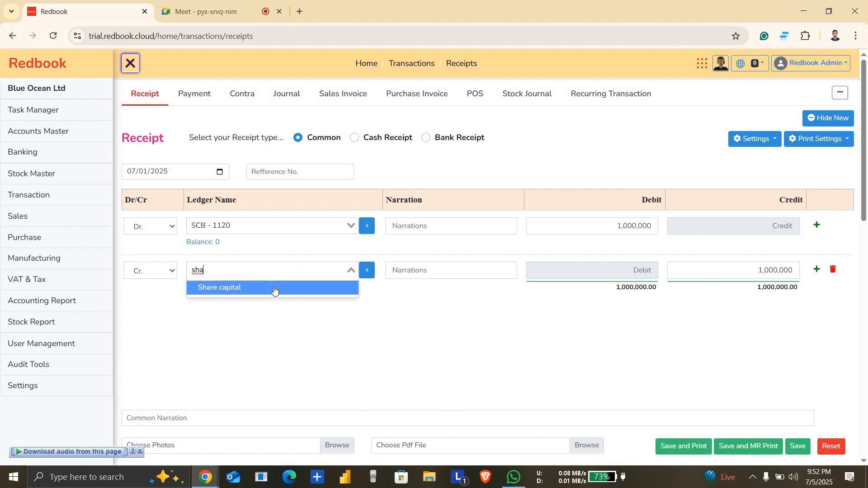
{"action": "left_click", "coordinate": [273, 290]}
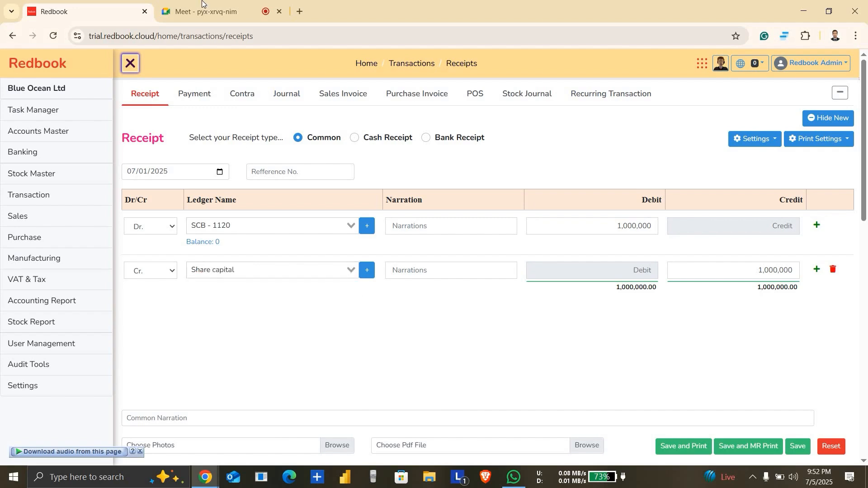
Step: Admit all the participants waiting in the Meet call and return to the receipt voucher in Redbook
{"action": "left_click", "coordinate": [199, 11]}
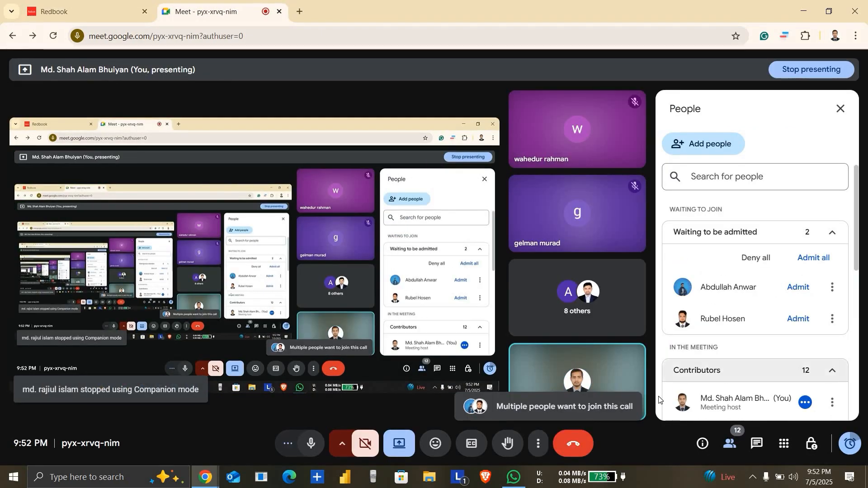
{"action": "left_click", "coordinate": [818, 261]}
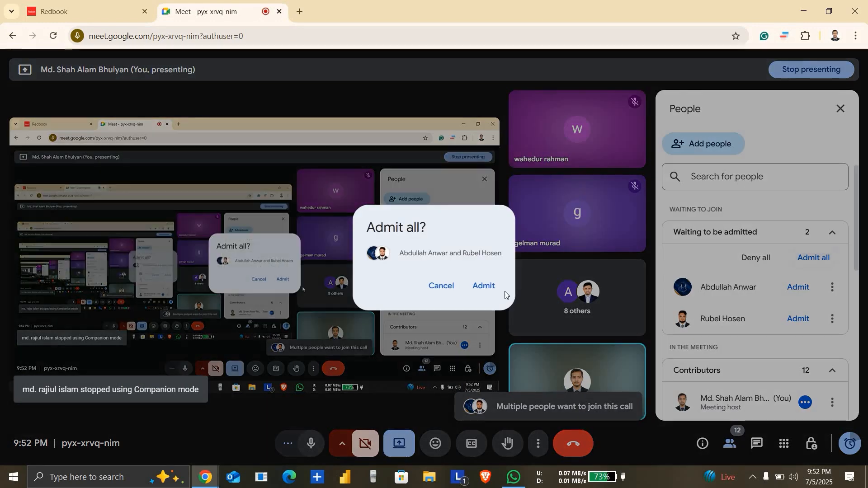
{"action": "left_click", "coordinate": [493, 289]}
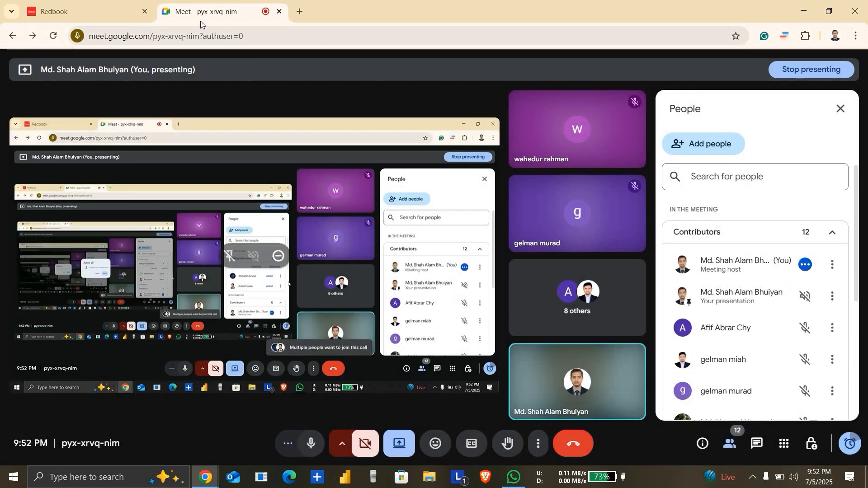
{"action": "left_click", "coordinate": [86, 11]}
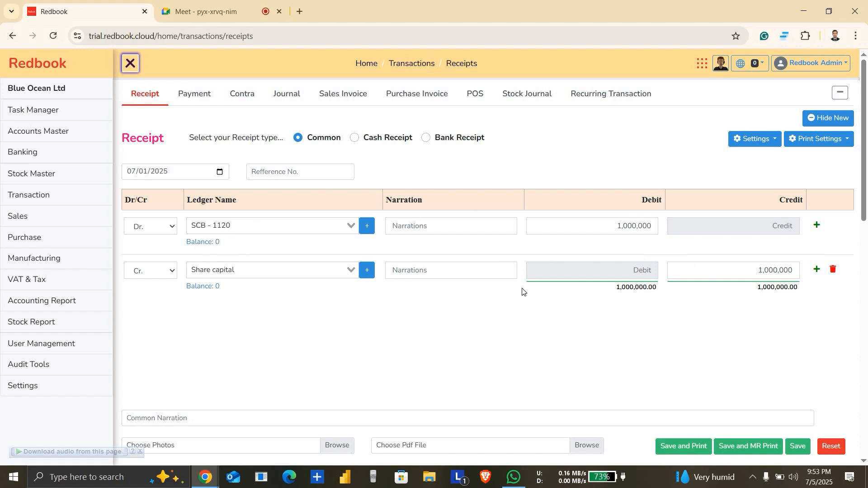
Step: Save the receipt voucher and start a new contra voucher
{"action": "left_click", "coordinate": [803, 448]}
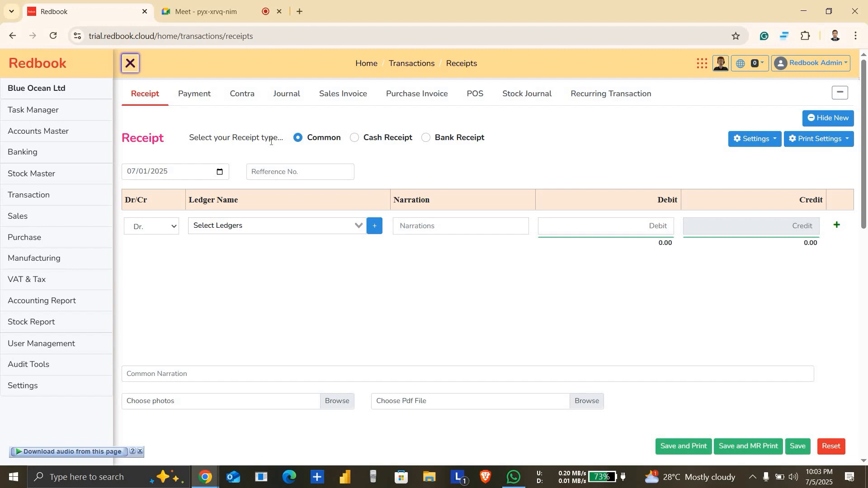
{"action": "left_click", "coordinate": [249, 101]}
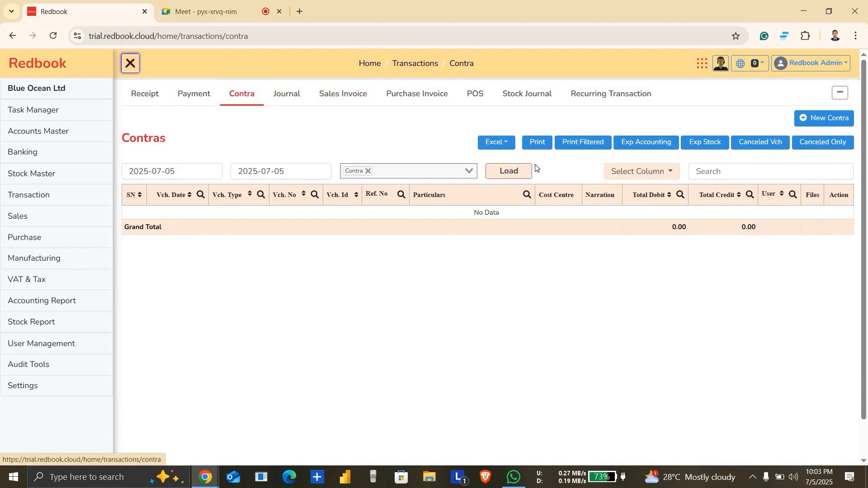
{"action": "left_click", "coordinate": [810, 118]}
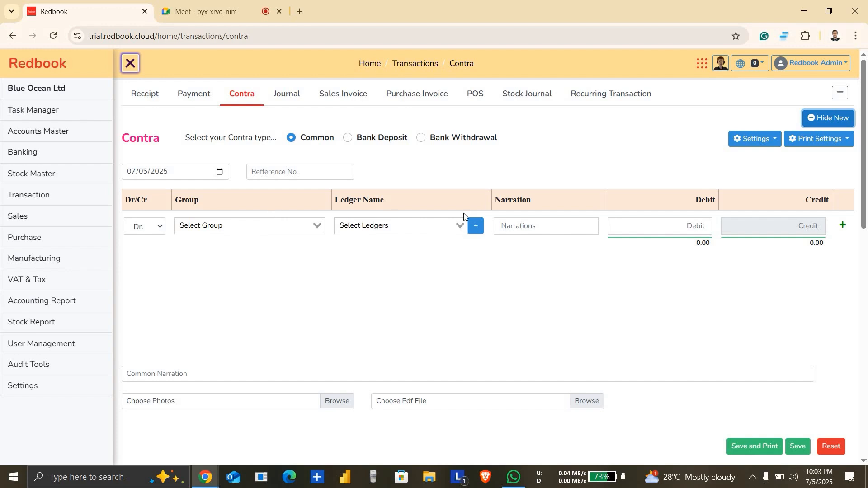
Step: Hide the Group column from the contra voucher entry and save the voucher settings
{"action": "left_click", "coordinate": [773, 140]}
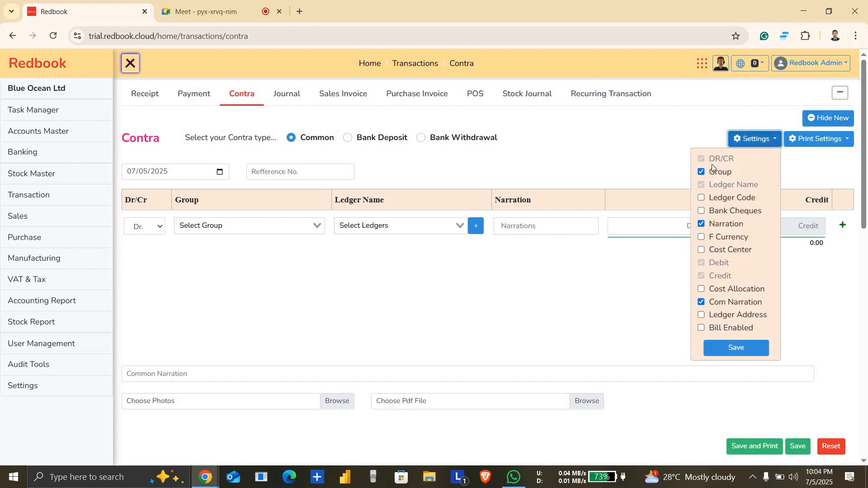
{"action": "left_click", "coordinate": [703, 172]}
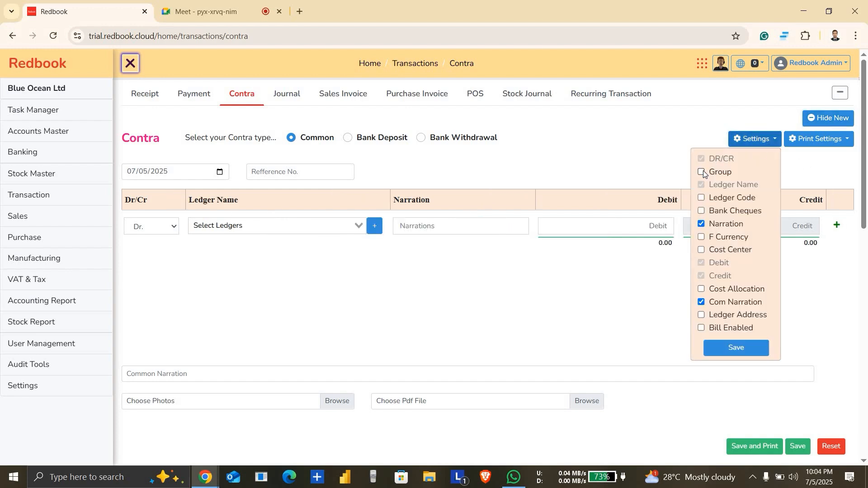
{"action": "left_click", "coordinate": [750, 350]}
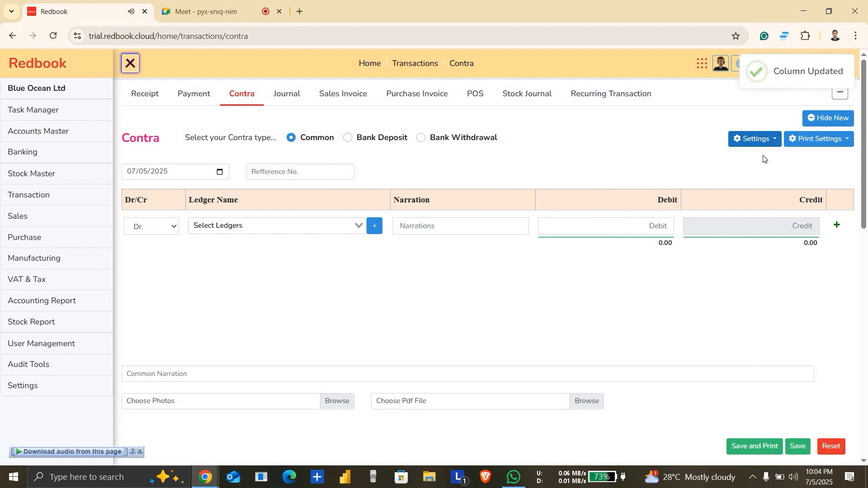
Step: Fill in the contra voucher's debit line with the Main Cash ledger and an amount of 50,000
{"action": "left_click", "coordinate": [292, 225]}
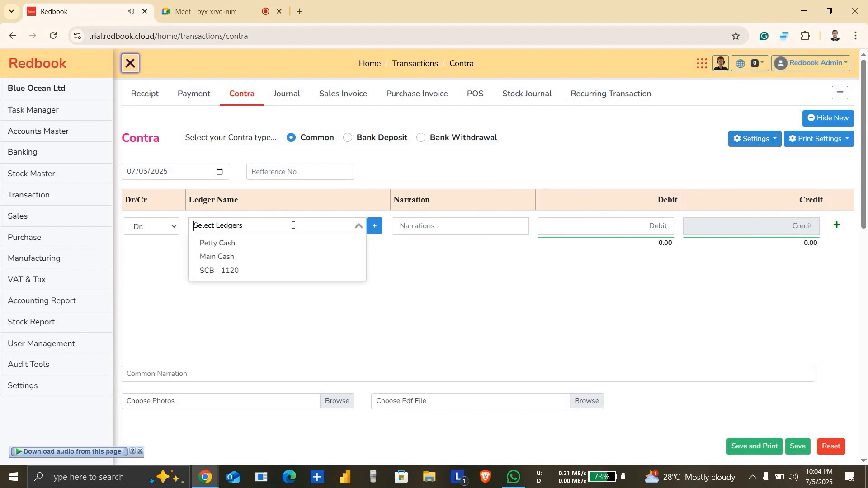
{"action": "left_click", "coordinate": [267, 258]}
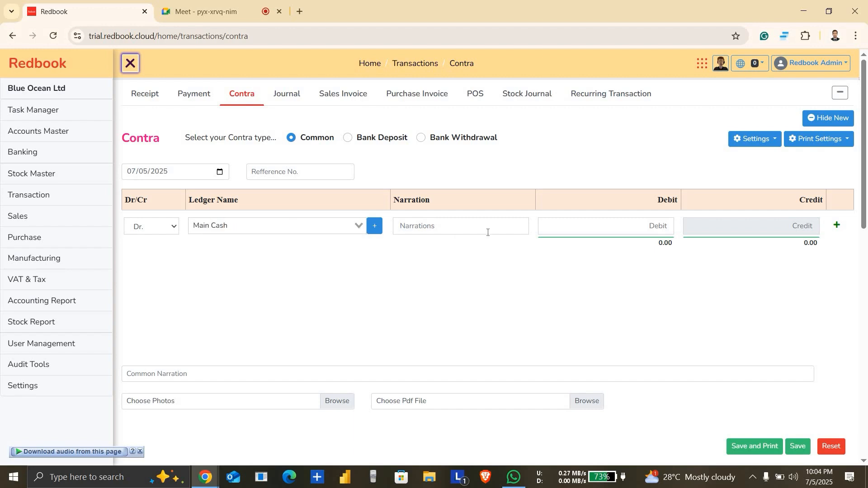
{"action": "left_click", "coordinate": [637, 227]}
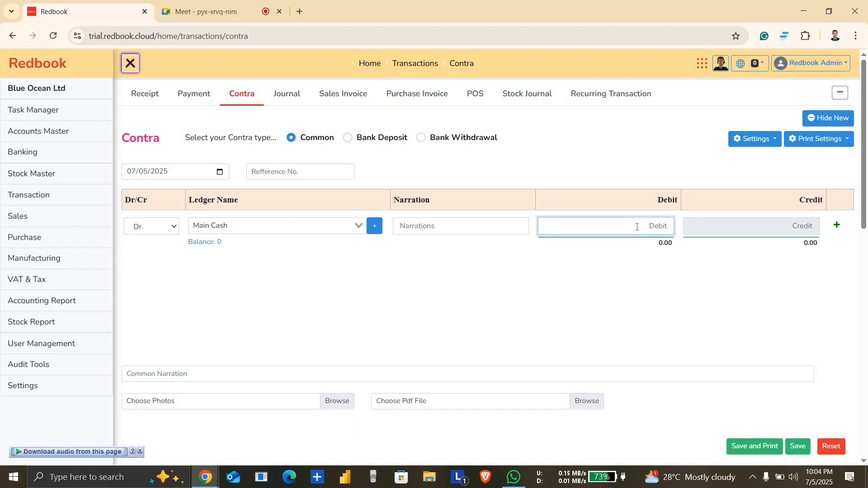
{"action": "type", "text": "100"}
{"action": "key", "text": "BackSpace"}
{"action": "key", "text": "BackSpace"}
{"action": "key", "text": "BackSpace"}
{"action": "type", "text": "50000"}
Step: Add a credit line of 50,000 to the contra voucher with the SCB - 1120 ledger
{"action": "left_click", "coordinate": [837, 225]}
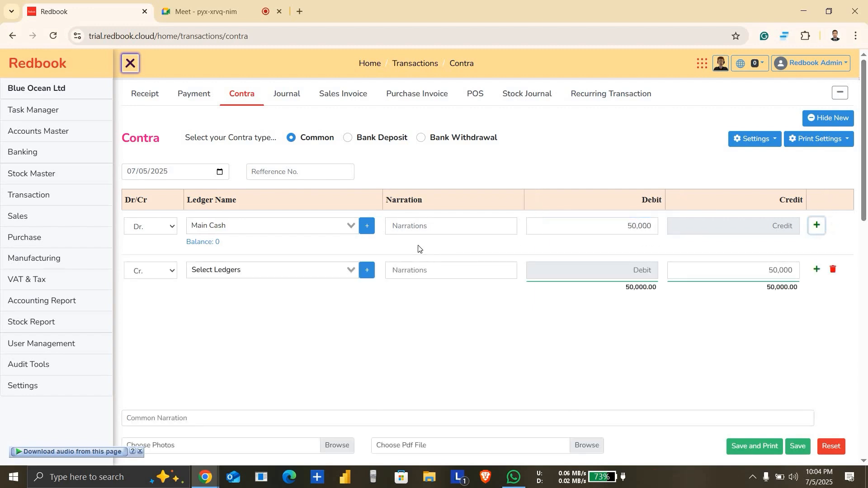
{"action": "left_click", "coordinate": [257, 270]}
{"action": "type", "text": "scb"}
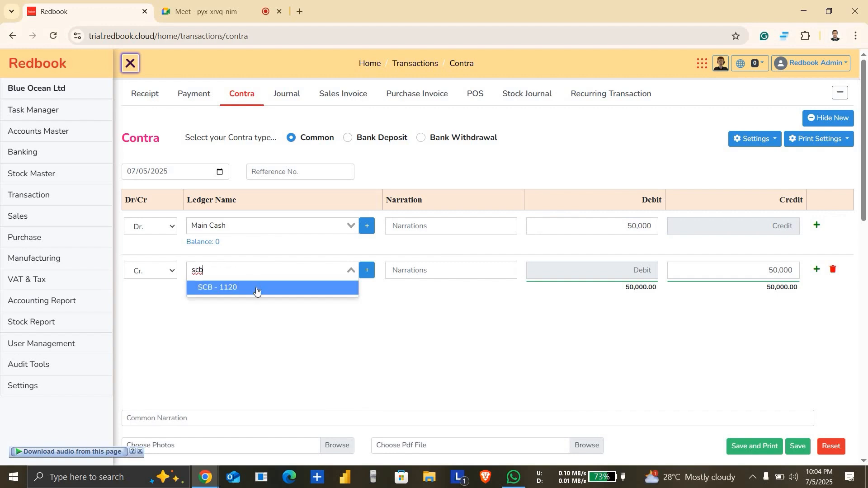
{"action": "left_click", "coordinate": [331, 285]}
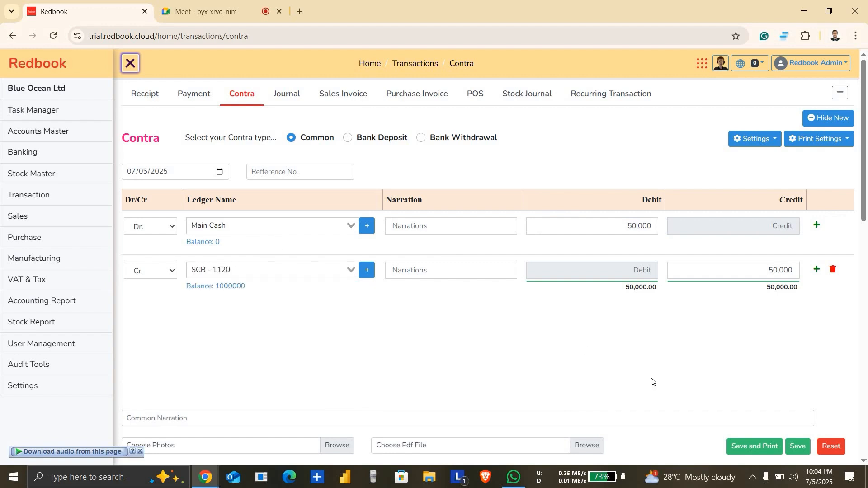
Step: Enter "Notes" as the contra voucher's common narration and save the voucher
{"action": "left_click", "coordinate": [265, 416]}
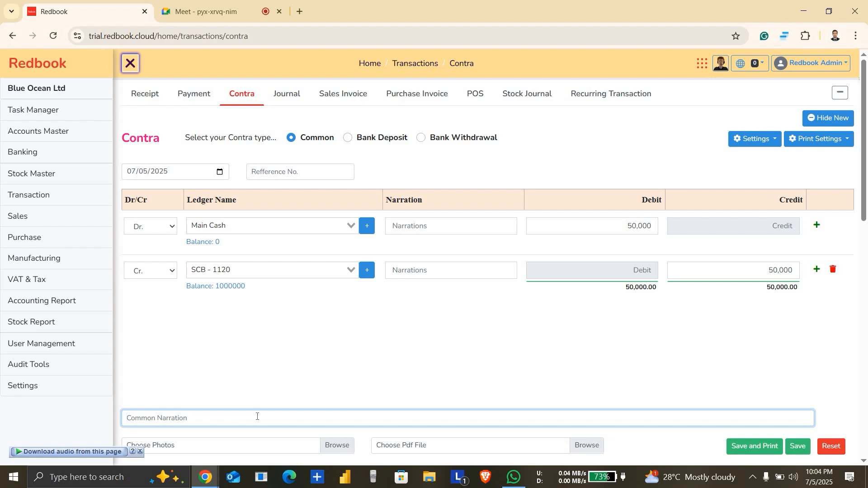
{"action": "type", "text": "Notes"}
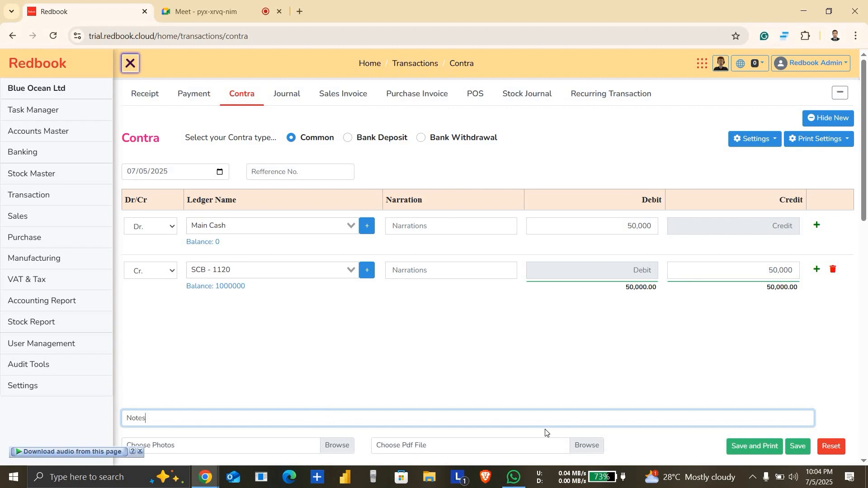
{"action": "scroll", "coordinate": [784, 439], "scroll_direction": "down", "scroll_amount": 3}
{"action": "right_click", "coordinate": [783, 439]}
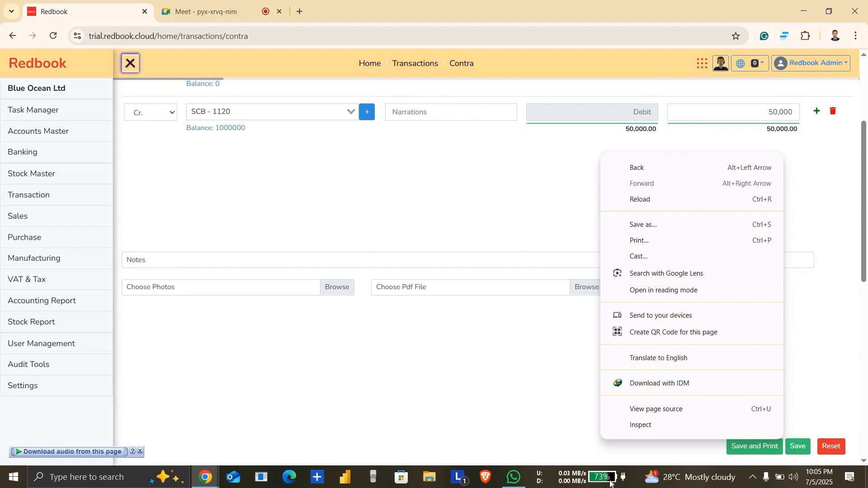
{"action": "left_click", "coordinate": [867, 282]}
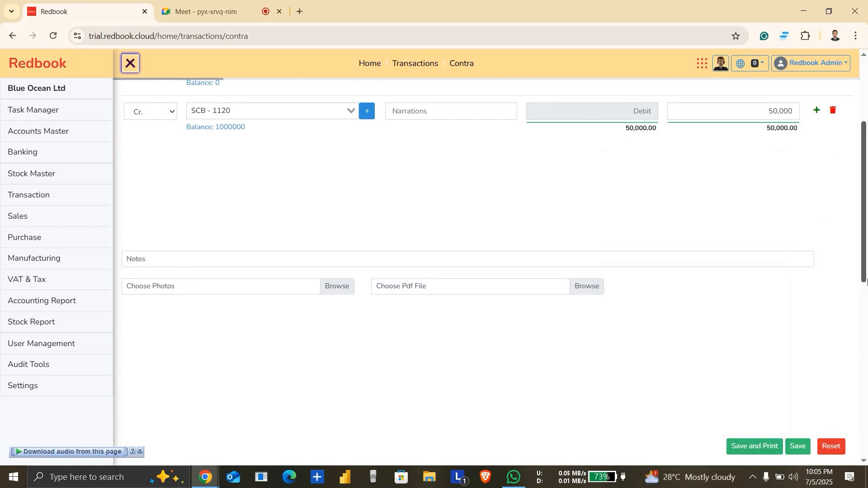
{"action": "left_click_drag", "start_coordinate": [866, 256], "coordinate": [867, 193]}
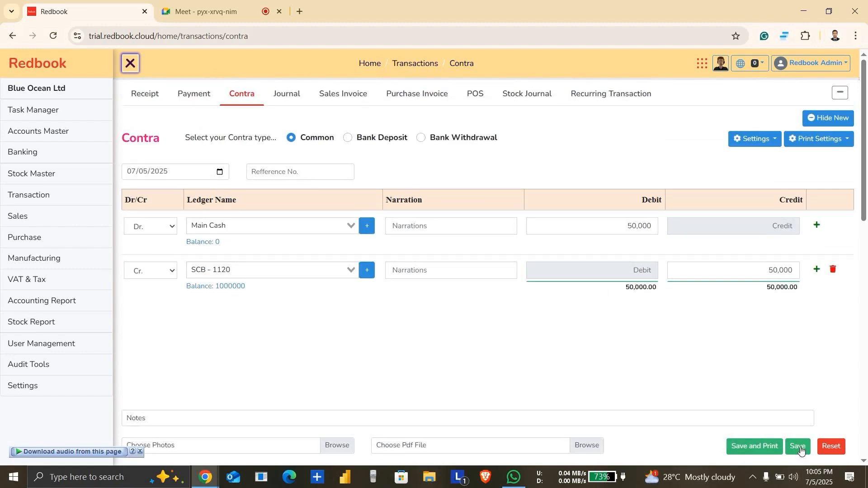
{"action": "left_click", "coordinate": [799, 447]}
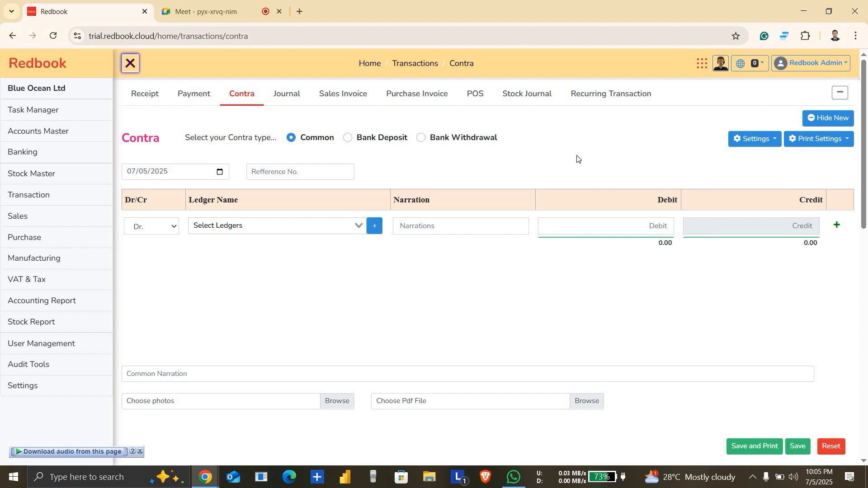
Step: Open the purchase invoice list
{"action": "left_click", "coordinate": [420, 100]}
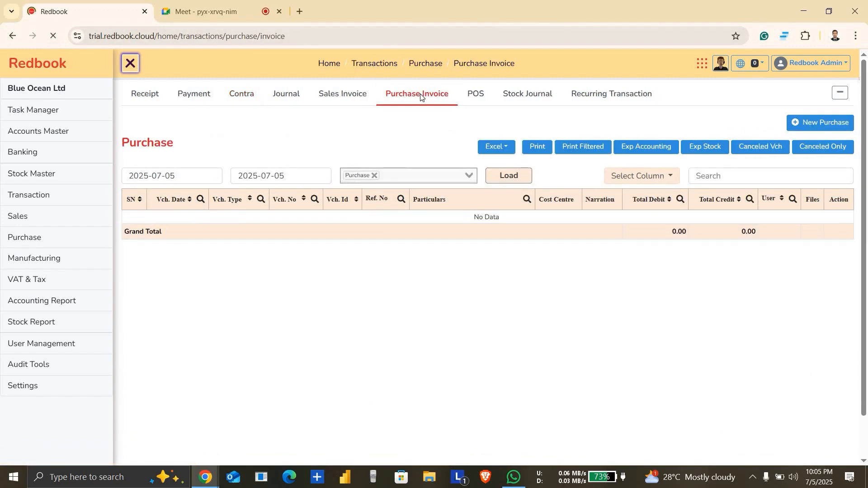
{"action": "left_click", "coordinate": [424, 94]}
Step: Read the in-call messages in the Google Meet call and return to Redbook
{"action": "left_click", "coordinate": [212, 11]}
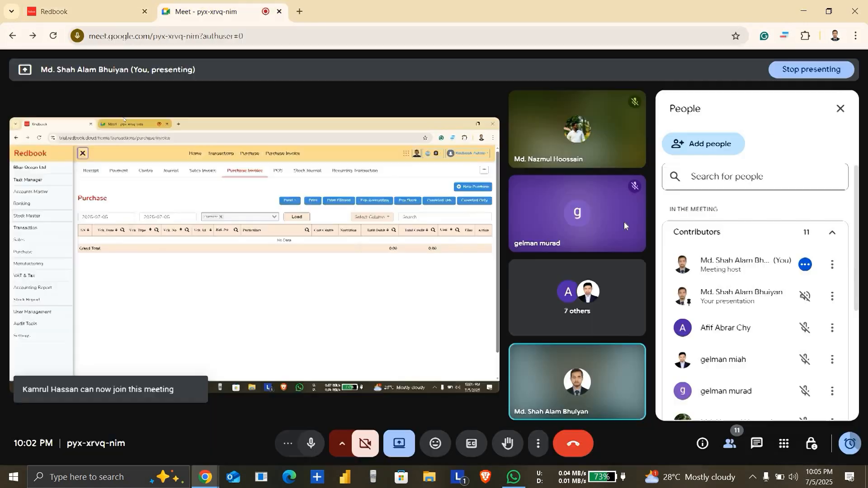
{"action": "left_click", "coordinate": [759, 444]}
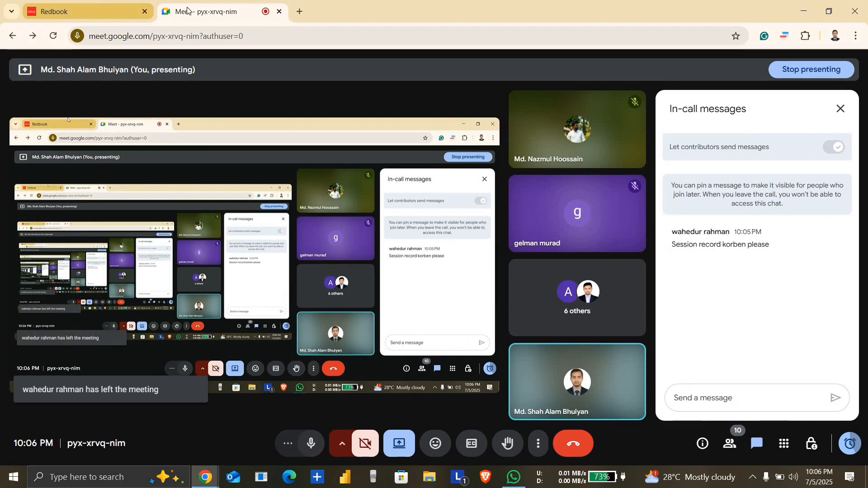
{"action": "left_click", "coordinate": [115, 3]}
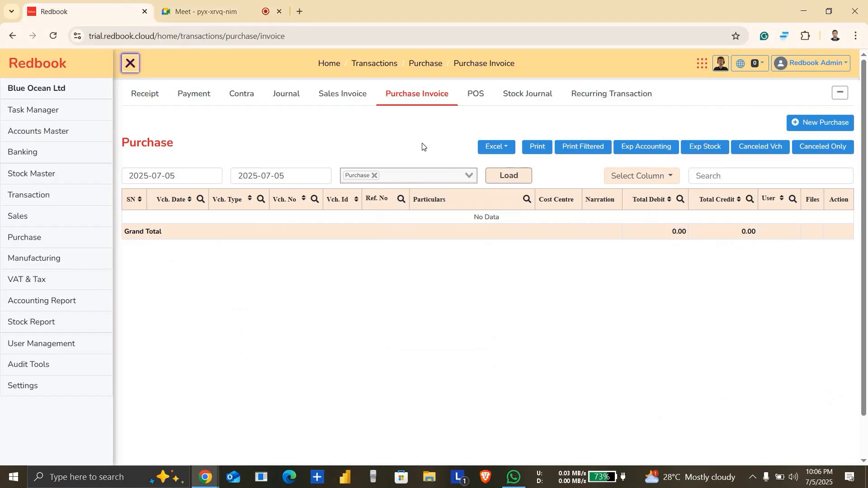
Step: Start a new purchase invoice with the Accounts Payable / Supplier group and Modina Store as supplier
{"action": "left_click", "coordinate": [820, 122]}
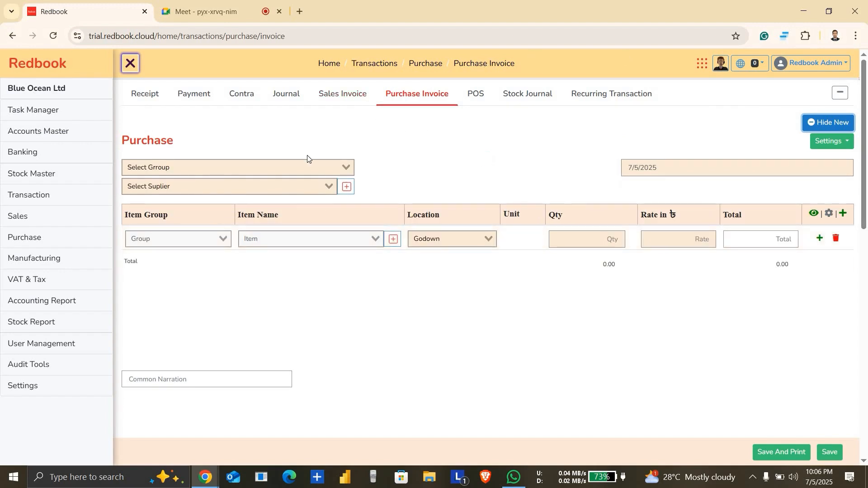
{"action": "left_click", "coordinate": [285, 173]}
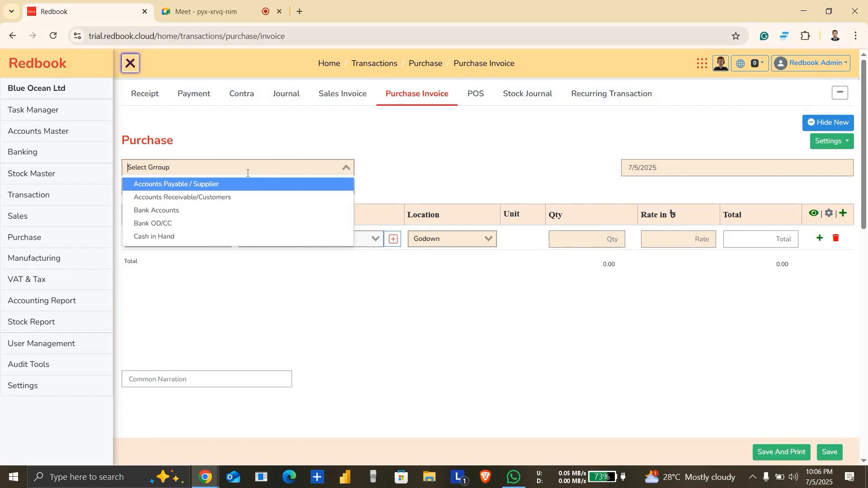
{"action": "left_click", "coordinate": [224, 189]}
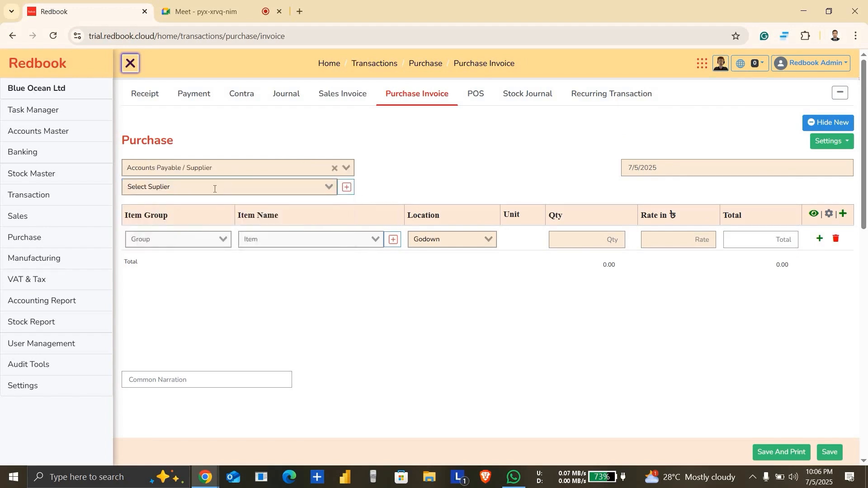
{"action": "left_click", "coordinate": [212, 186]}
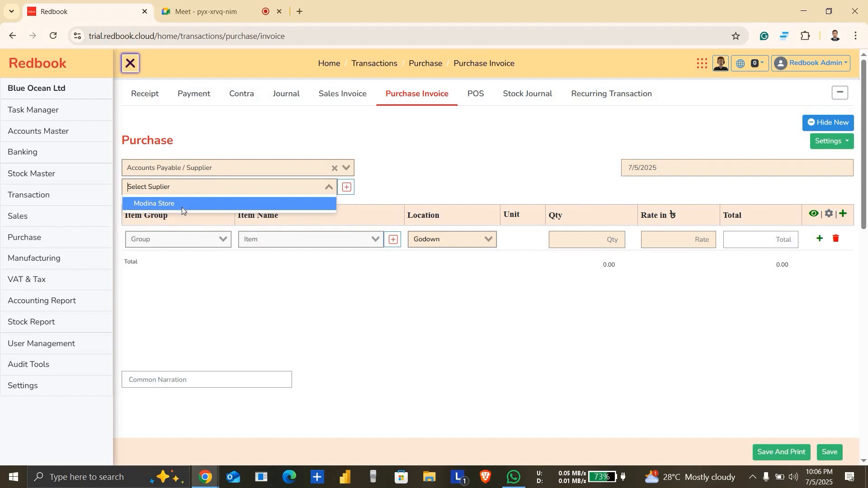
{"action": "left_click", "coordinate": [182, 208]}
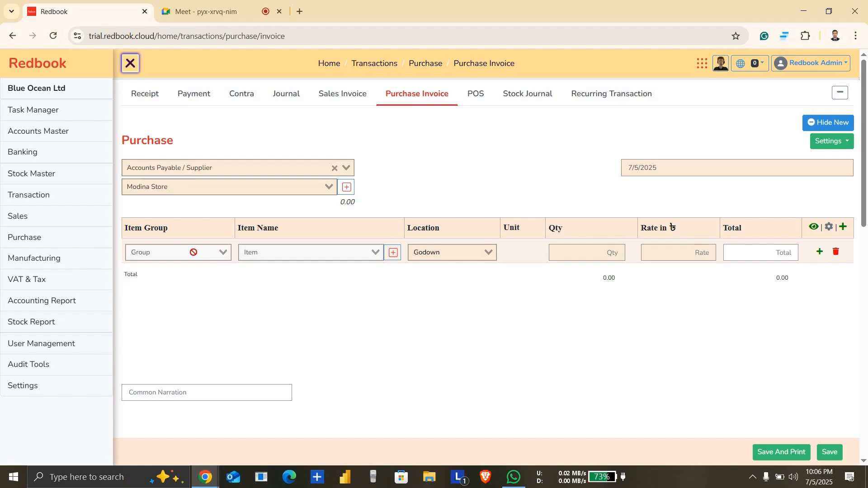
Step: Examine the purchase invoice form, including the item line's location, quantity and rate fields
{"action": "scroll", "coordinate": [226, 256], "scroll_direction": "down", "scroll_amount": 3}
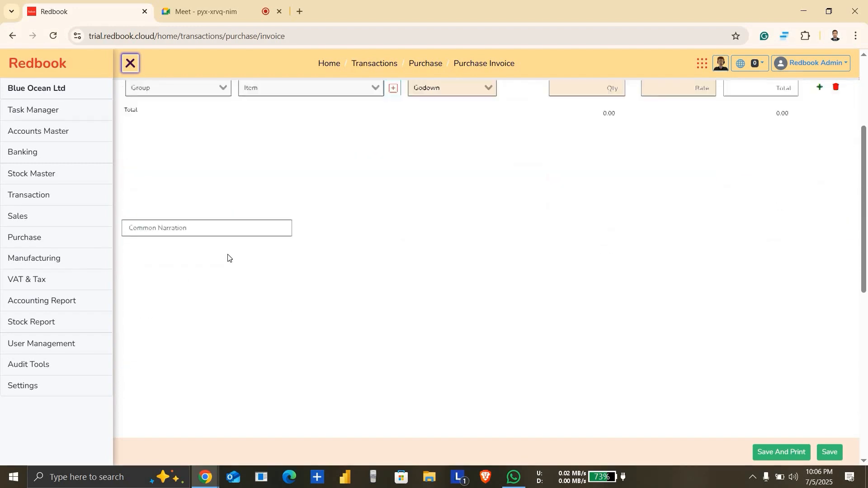
{"action": "scroll", "coordinate": [228, 256], "scroll_direction": "down", "scroll_amount": 6}
{"action": "scroll", "coordinate": [227, 254], "scroll_direction": "up", "scroll_amount": 9}
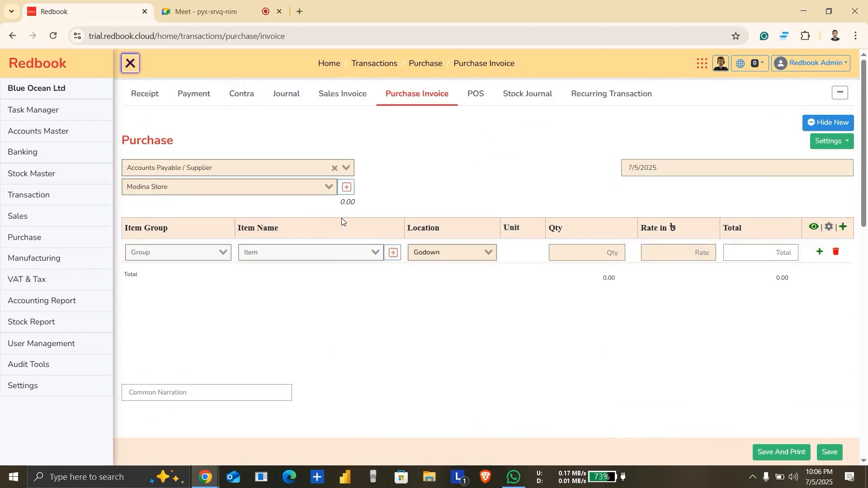
{"action": "left_click", "coordinate": [453, 253]}
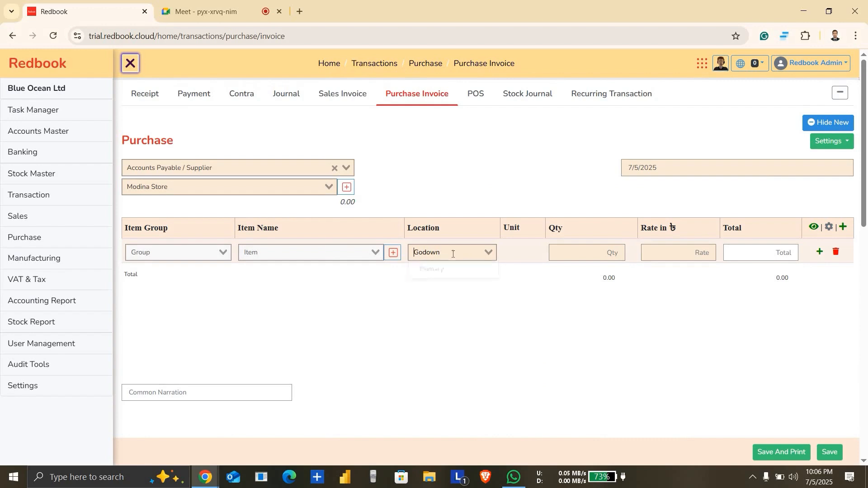
{"action": "left_click", "coordinate": [582, 256]}
{"action": "left_click", "coordinate": [697, 250]}
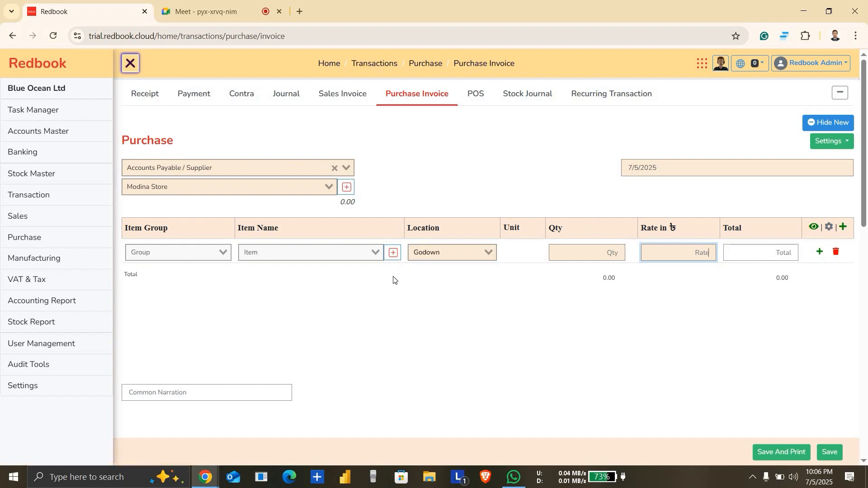
Step: Start a new journal voucher and save its column settings with the Group column hidden
{"action": "left_click", "coordinate": [281, 100]}
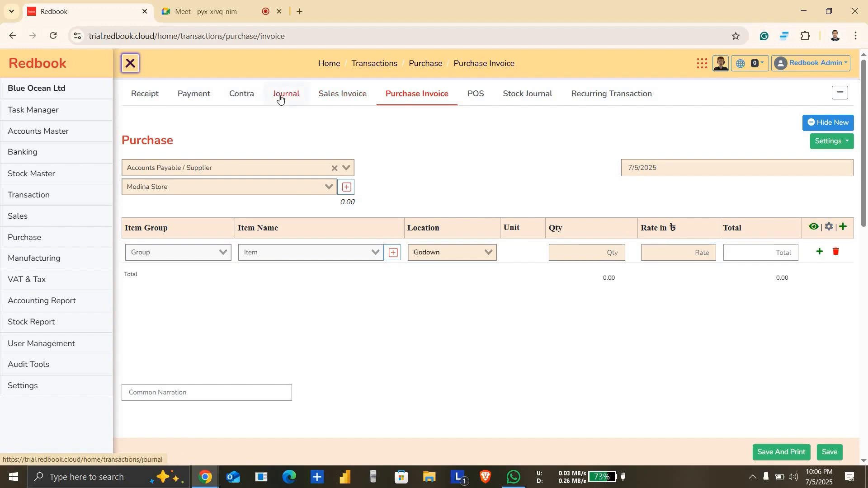
{"action": "left_click", "coordinate": [281, 100]}
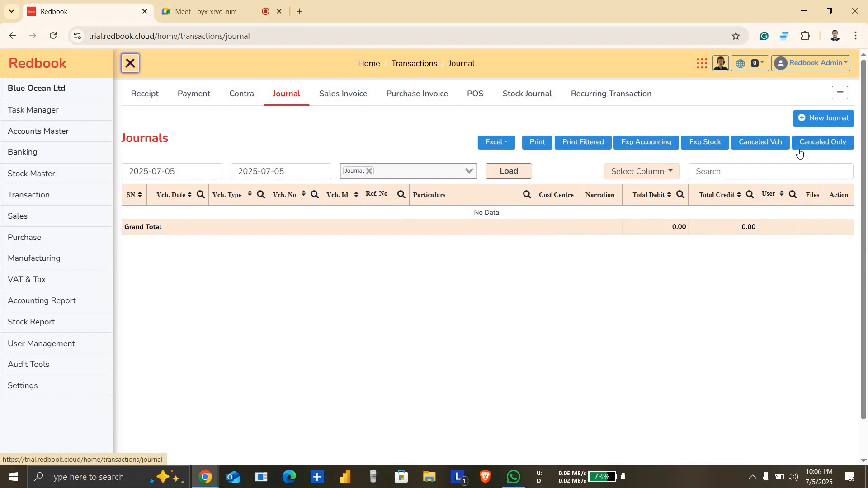
{"action": "left_click", "coordinate": [832, 120]}
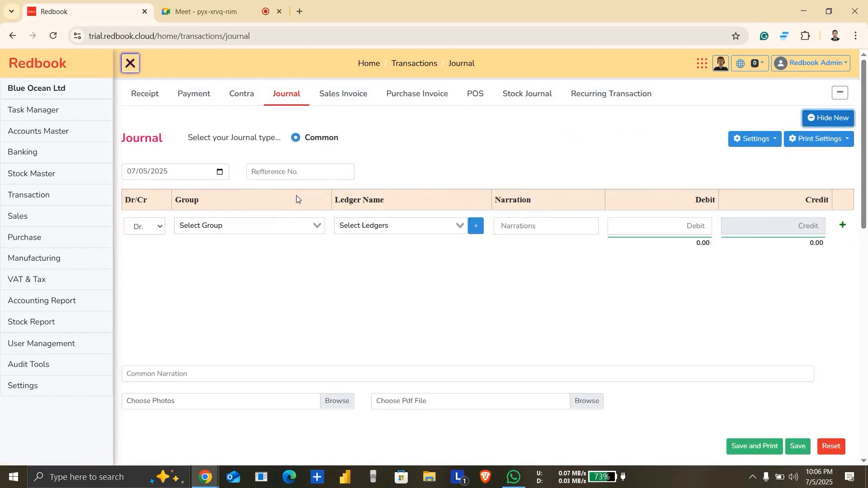
{"action": "left_click", "coordinate": [269, 223]}
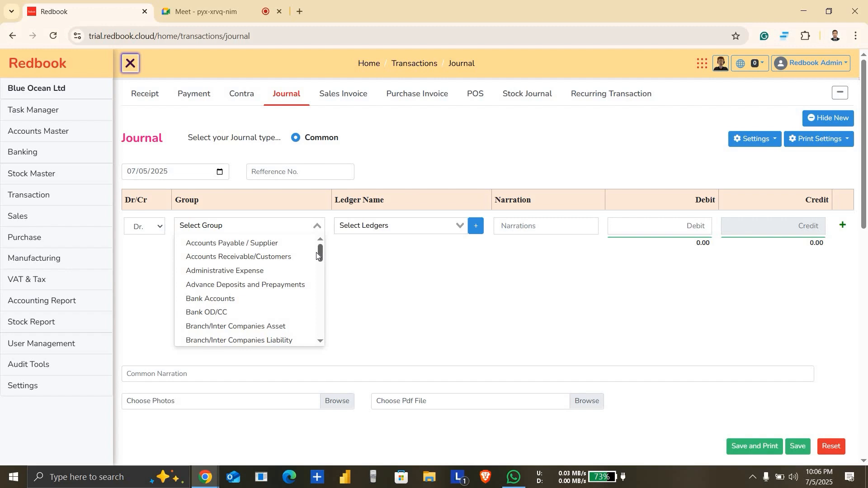
{"action": "left_click", "coordinate": [764, 139]}
{"action": "left_click", "coordinate": [704, 173]}
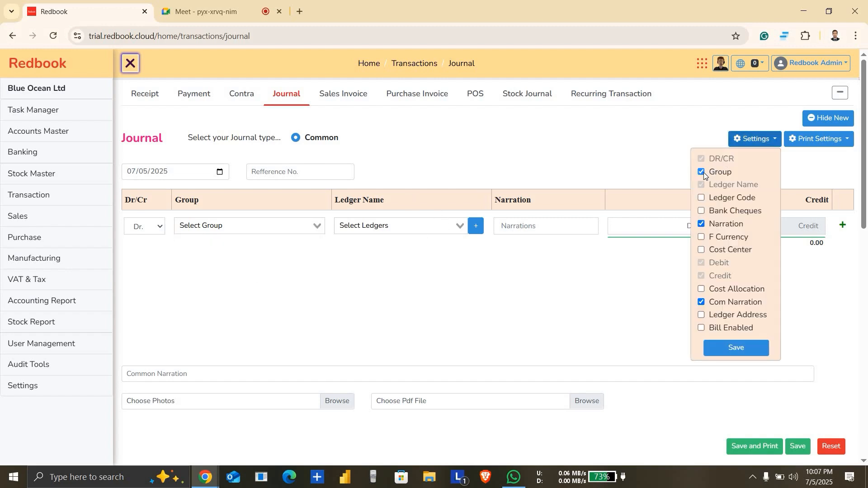
{"action": "left_click", "coordinate": [737, 349]}
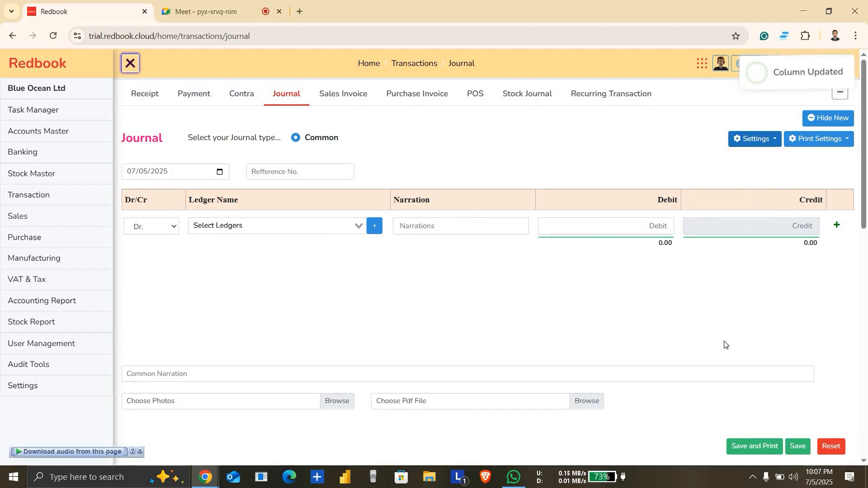
Step: Set the journal's debit line to the Shirt Purchase Expense ledger with a debit amount of 450,000
{"action": "left_click", "coordinate": [299, 224]}
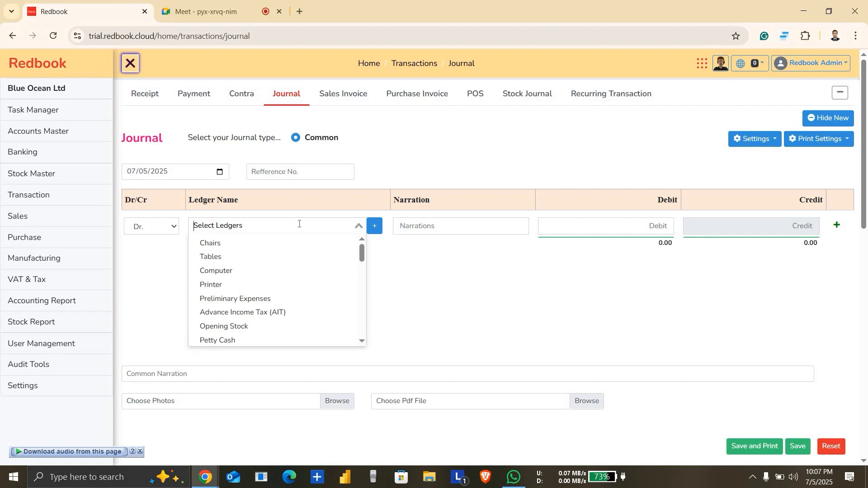
{"action": "type", "text": "s"}
{"action": "key", "text": "BackSpace"}
{"action": "type", "text": "pur"}
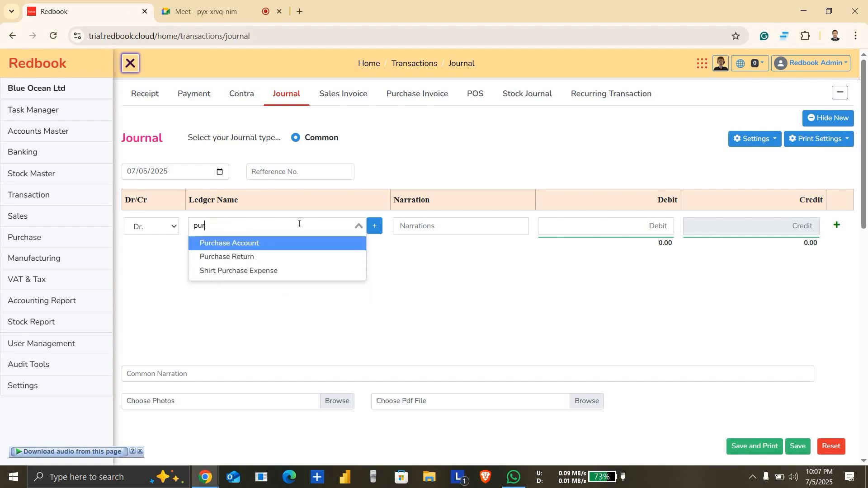
{"action": "left_click", "coordinate": [269, 269]}
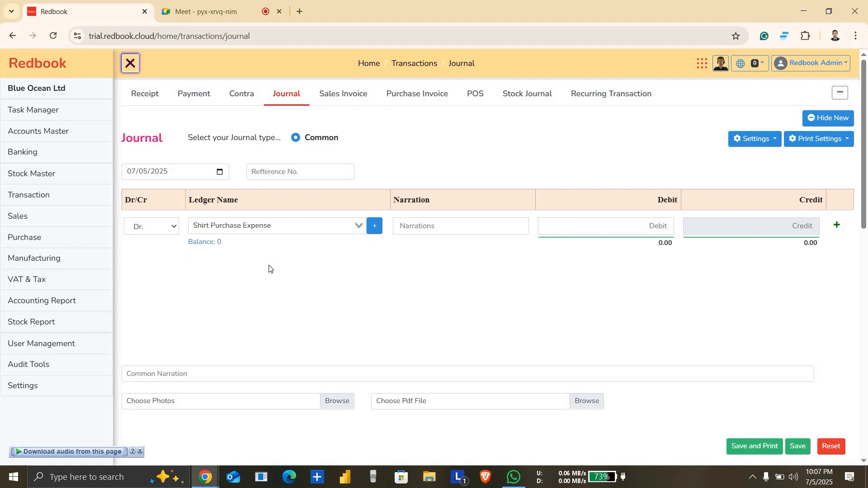
{"action": "left_click", "coordinate": [652, 221]}
{"action": "type", "text": "4500000"}
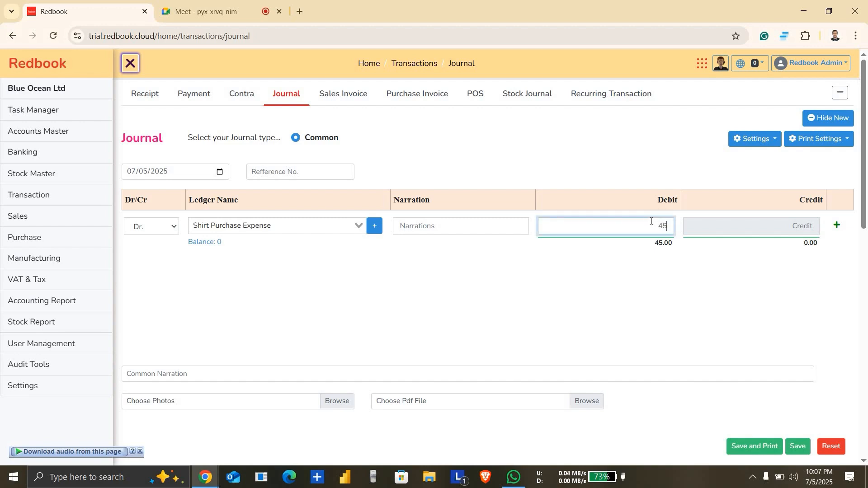
{"action": "key", "text": "BackSpace"}
Step: Add a credit line with the Main Cash ledger, and try searching for Modina Store as its replacement
{"action": "left_click", "coordinate": [836, 229]}
{"action": "left_click", "coordinate": [275, 275]}
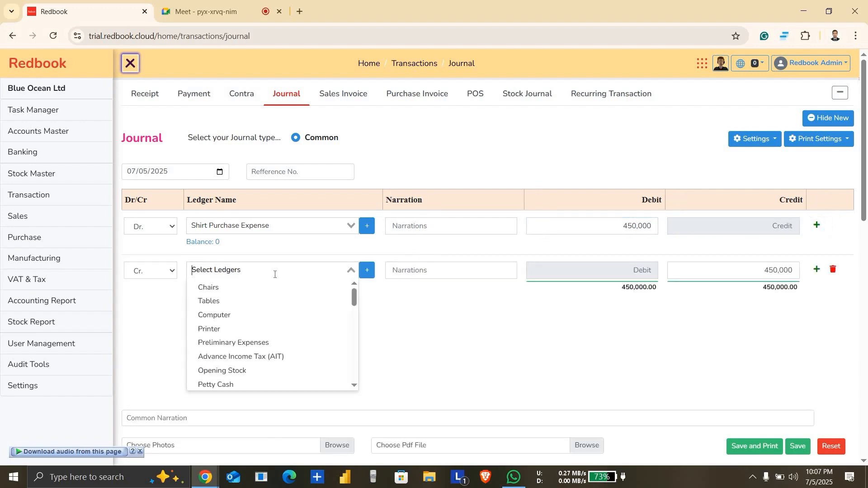
{"action": "type", "text": "main"}
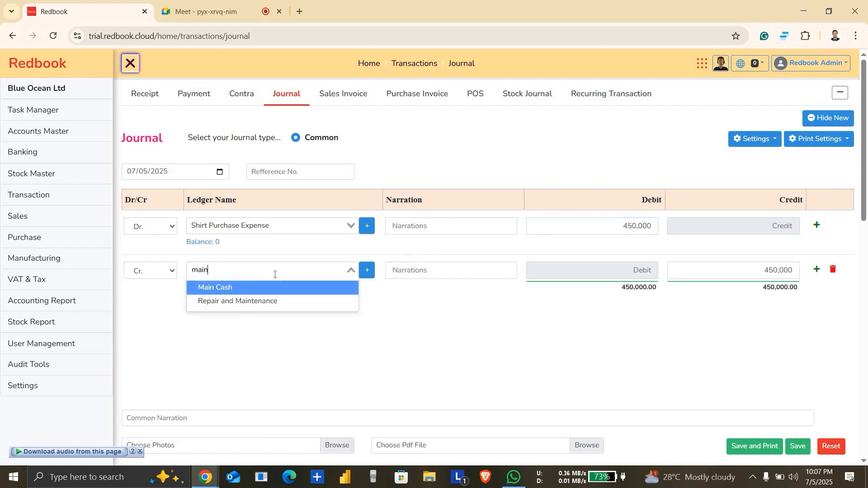
{"action": "left_click", "coordinate": [254, 290]}
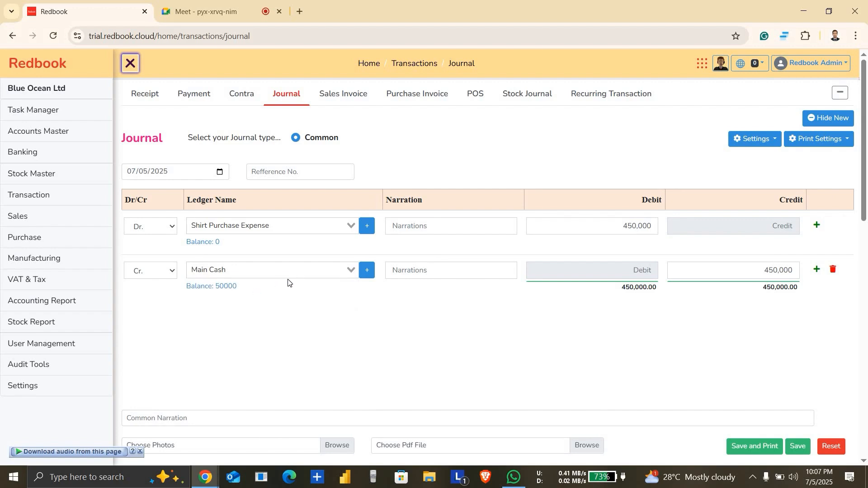
{"action": "left_click", "coordinate": [259, 270]}
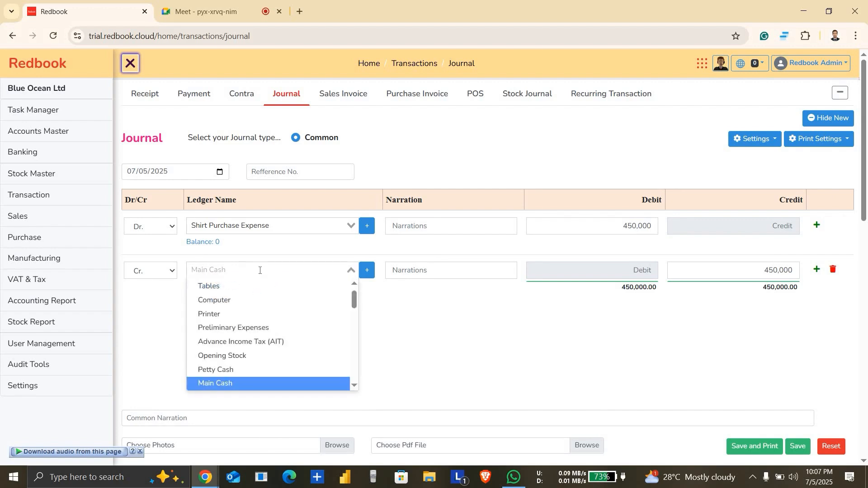
{"action": "type", "text": "mod"}
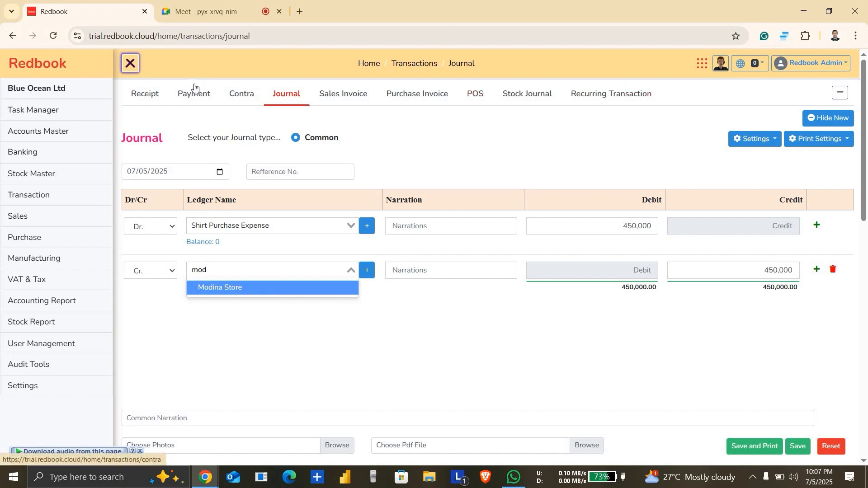
{"action": "key", "text": "Escape"}
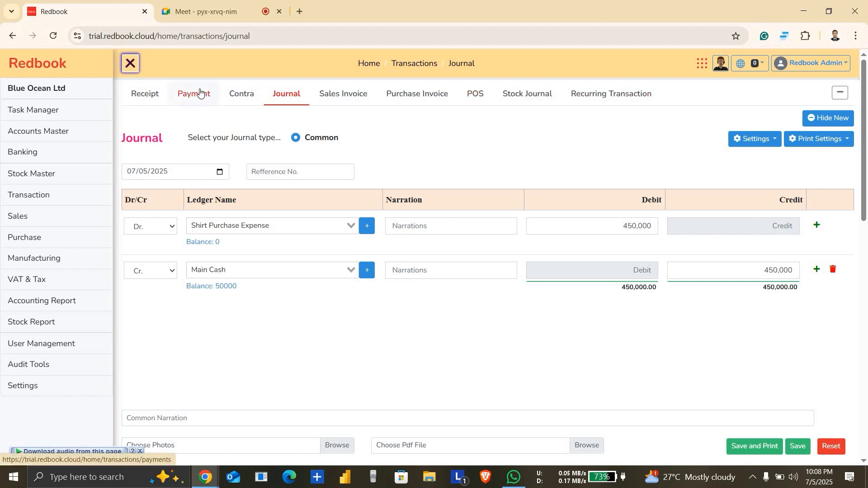
Step: Start a new payment voucher of the Common type dated 07/02/2025
{"action": "left_click", "coordinate": [200, 93]}
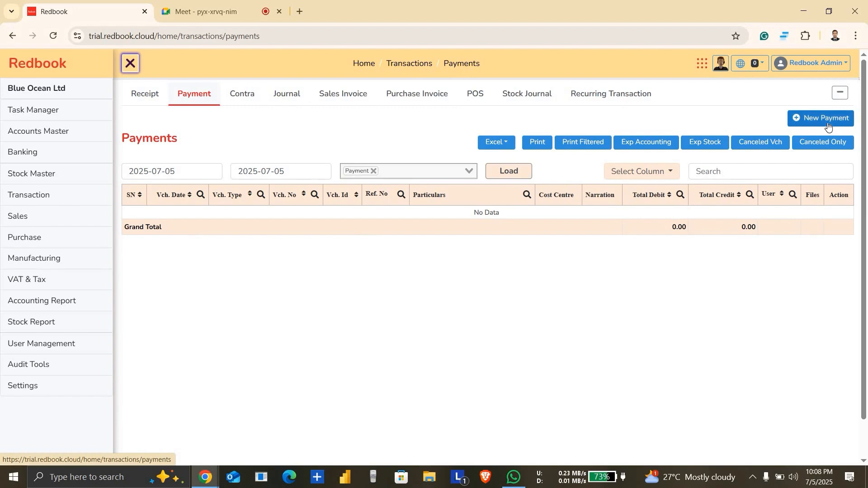
{"action": "left_click", "coordinate": [827, 120]}
{"action": "scroll", "coordinate": [397, 85], "scroll_direction": "down", "scroll_amount": 3}
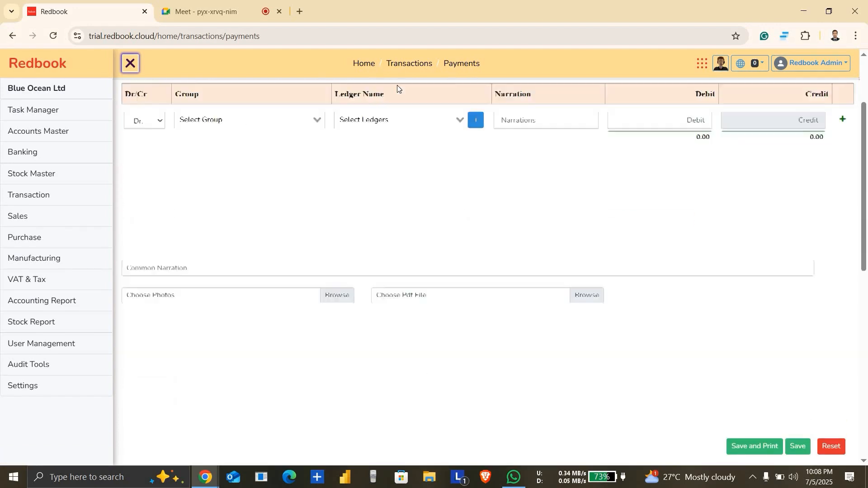
{"action": "scroll", "coordinate": [398, 85], "scroll_direction": "down", "scroll_amount": 8}
{"action": "scroll", "coordinate": [397, 85], "scroll_direction": "up", "scroll_amount": 10}
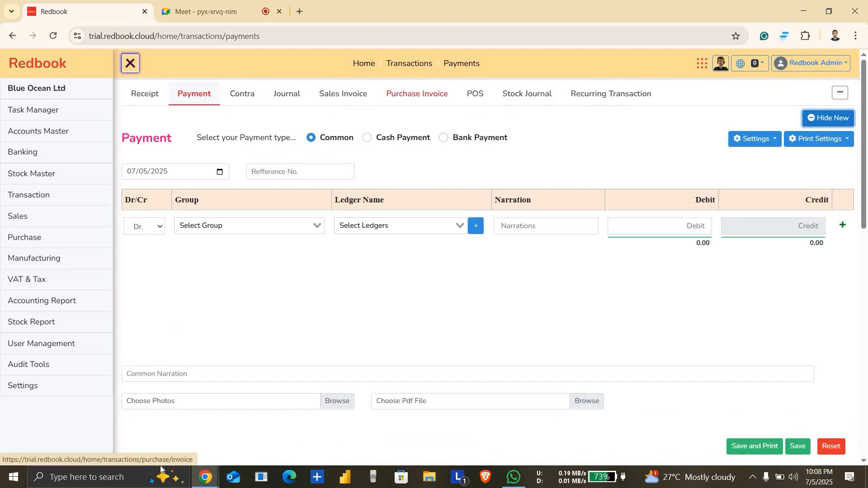
{"action": "left_click", "coordinate": [220, 172]}
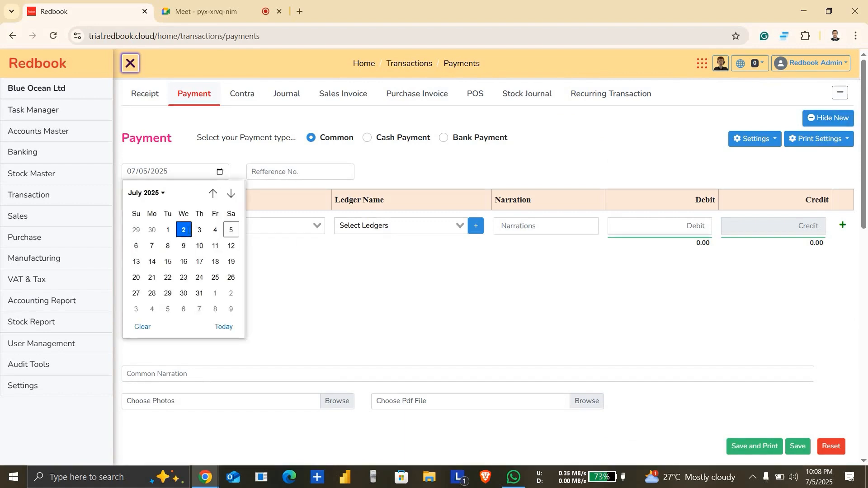
{"action": "left_click", "coordinate": [184, 230]}
Step: Hide the Group column in the payment voucher and save the column settings
{"action": "left_click", "coordinate": [268, 226]}
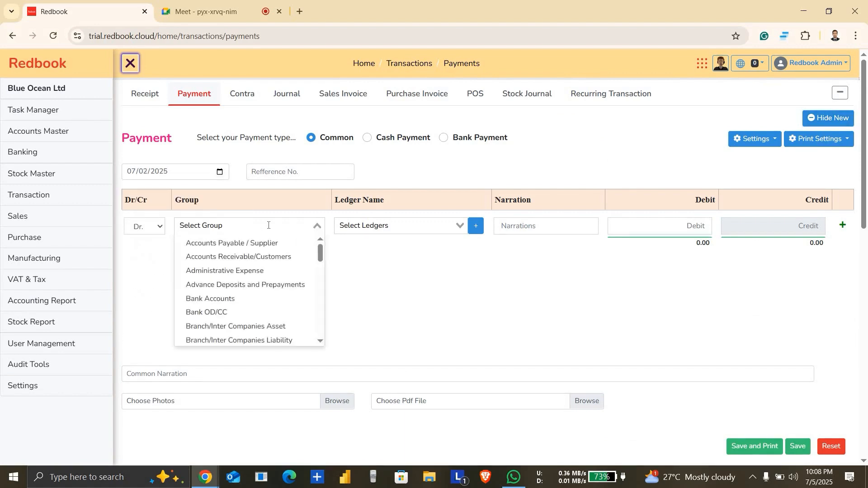
{"action": "left_click", "coordinate": [769, 139]}
{"action": "left_click", "coordinate": [701, 171]}
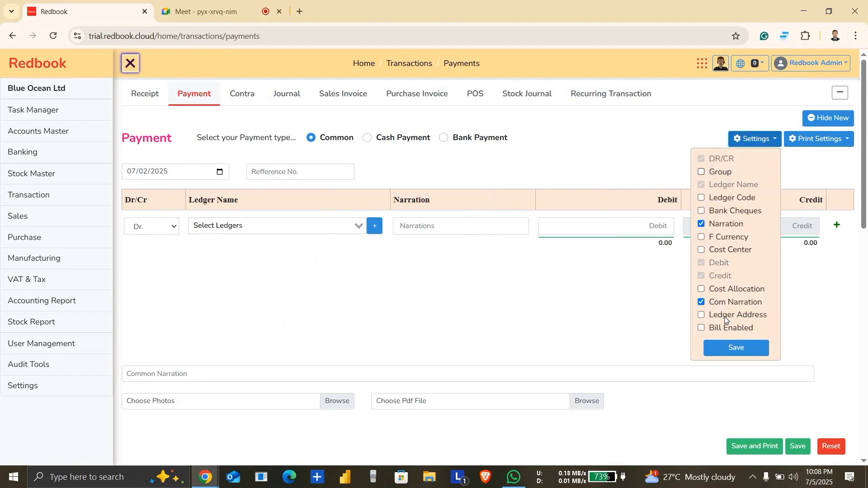
{"action": "left_click", "coordinate": [731, 348]}
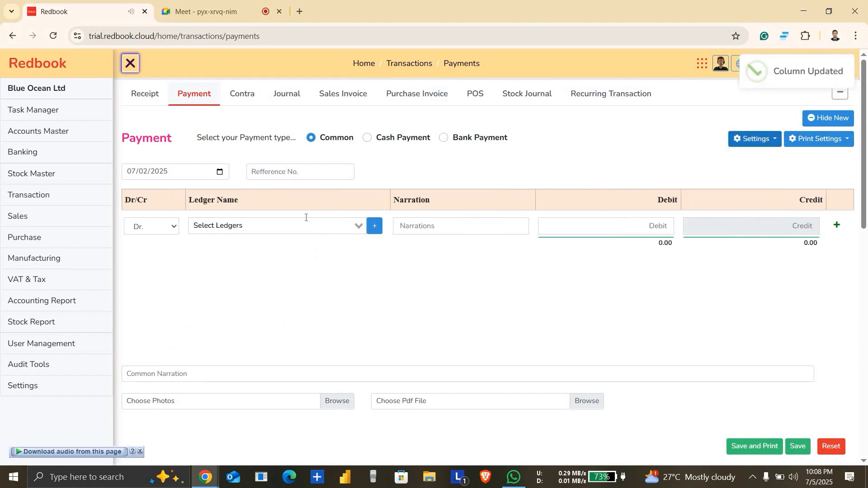
Step: Enter a 200,000 debit for the Shirt Purchase Expense ledger and add a credit line to the payment voucher
{"action": "left_click", "coordinate": [304, 227]}
{"action": "type", "text": "shir"}
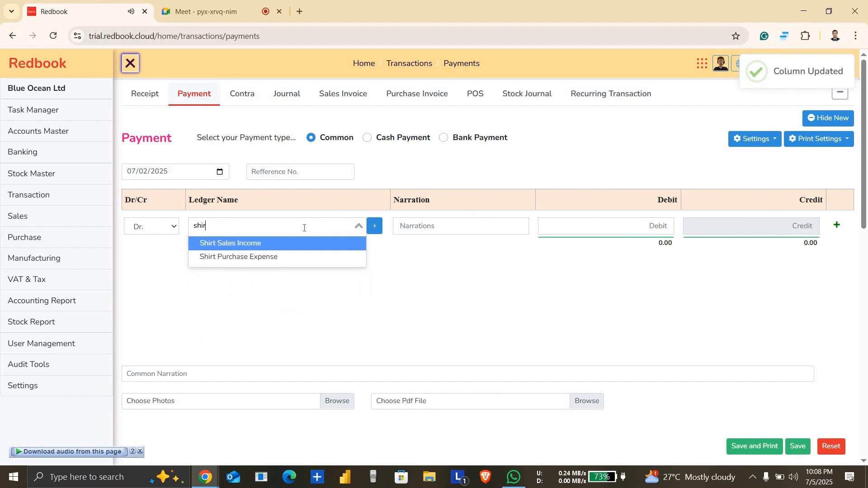
{"action": "left_click", "coordinate": [286, 259]}
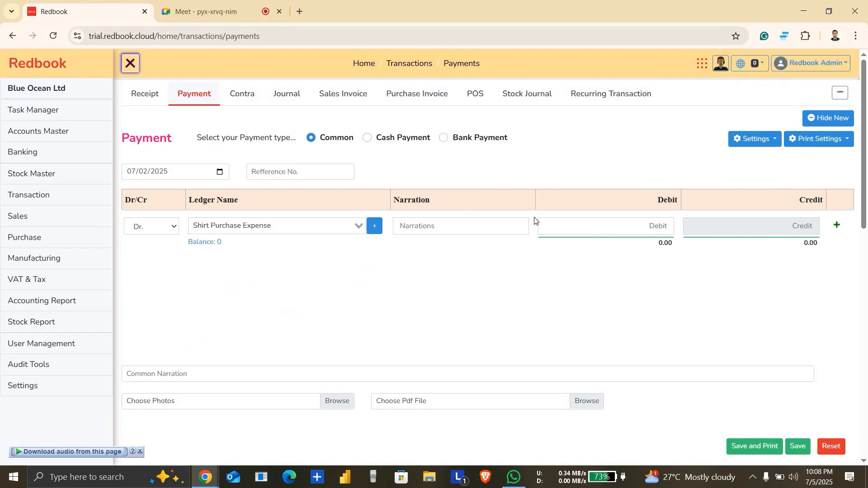
{"action": "left_click", "coordinate": [631, 230]}
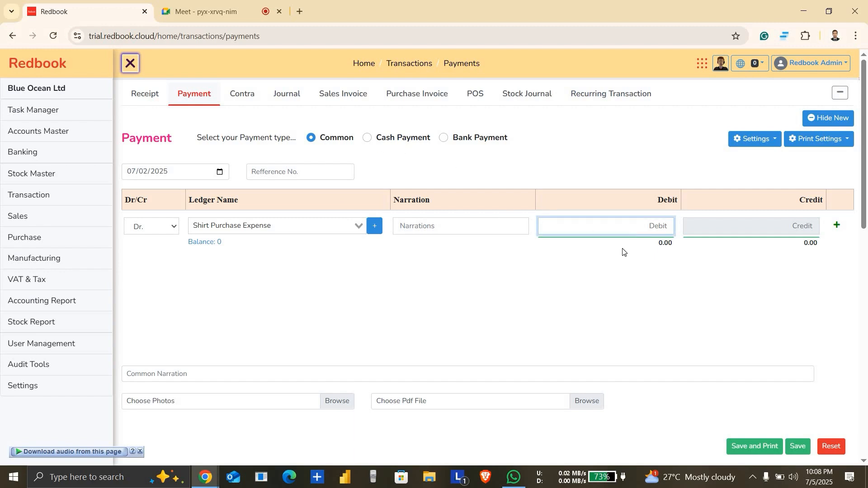
{"action": "type", "text": "2000000"}
{"action": "left_click", "coordinate": [838, 227]}
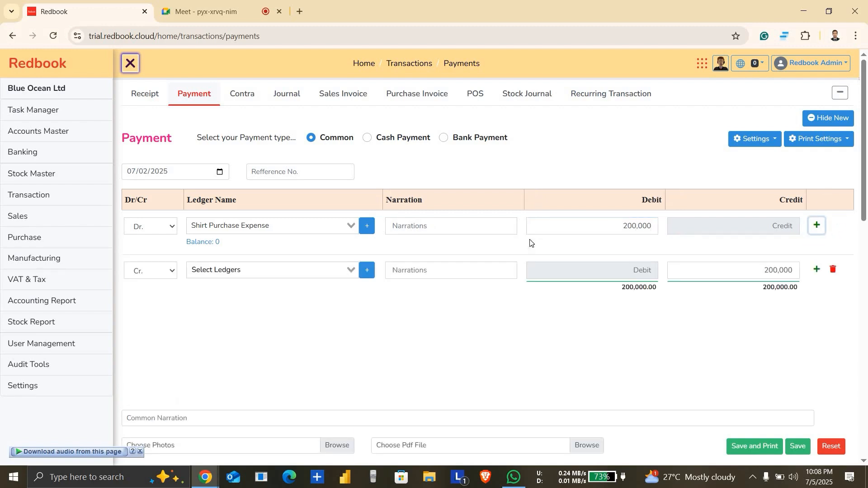
Step: Try to choose the SCB bank ledger for the payment voucher's credit line
{"action": "left_click", "coordinate": [259, 265]}
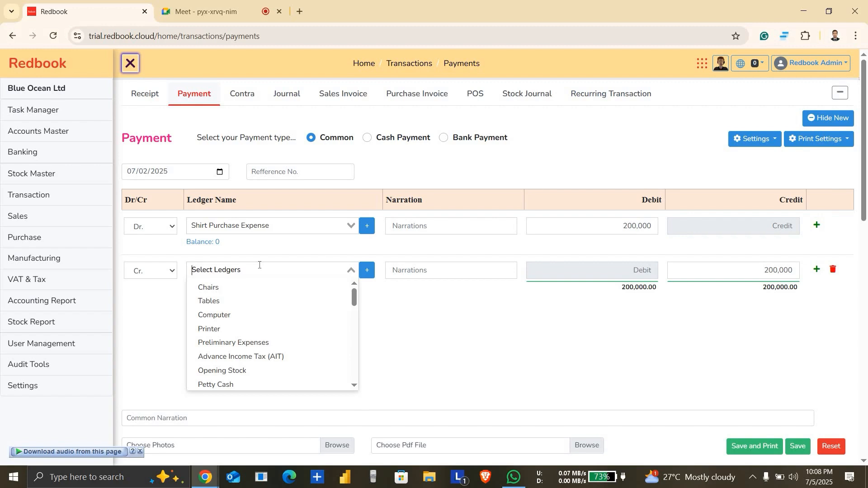
{"action": "type", "text": "sc"}
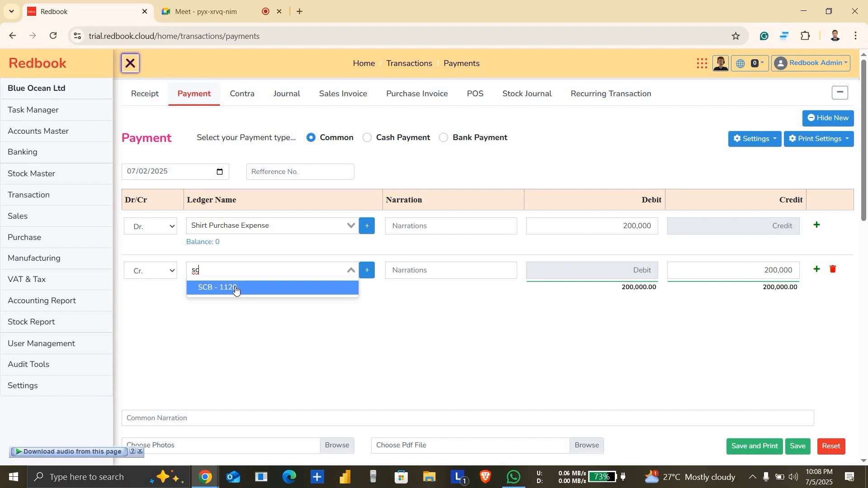
{"action": "right_click", "coordinate": [236, 289]}
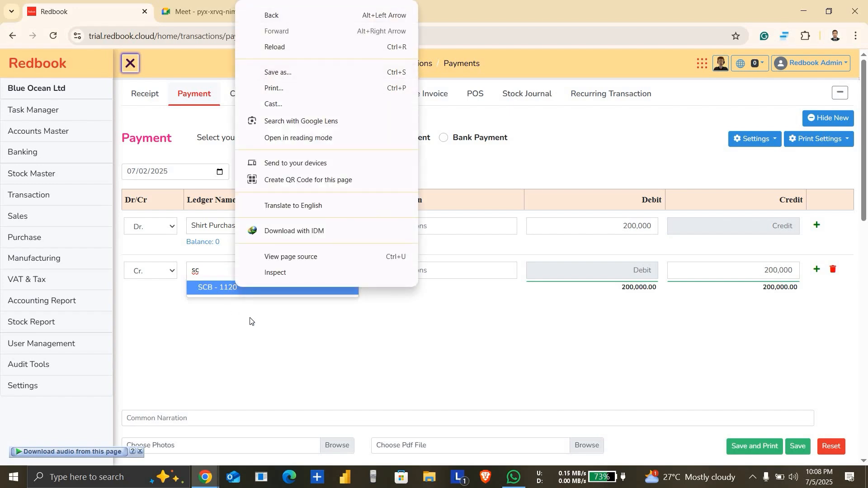
{"action": "left_click", "coordinate": [305, 359]}
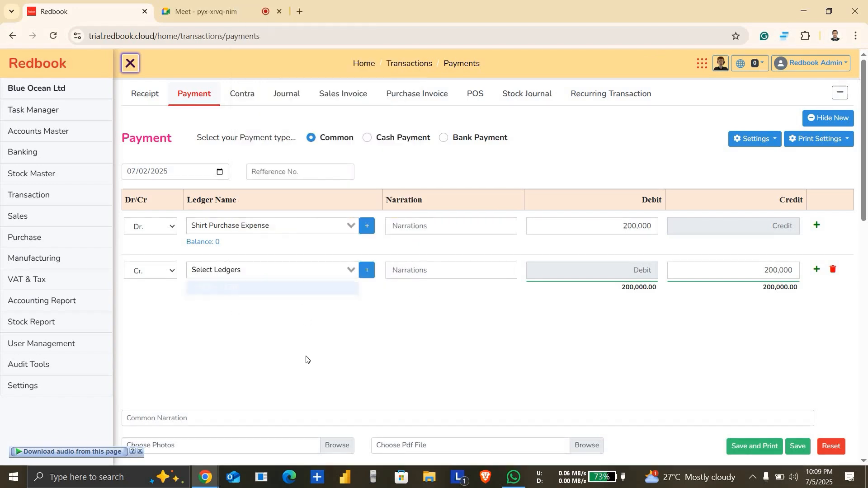
{"action": "scroll", "coordinate": [400, 301], "scroll_direction": "down", "scroll_amount": 1}
{"action": "scroll", "coordinate": [400, 301], "scroll_direction": "down", "scroll_amount": 5}
{"action": "scroll", "coordinate": [399, 297], "scroll_direction": "up", "scroll_amount": 6}
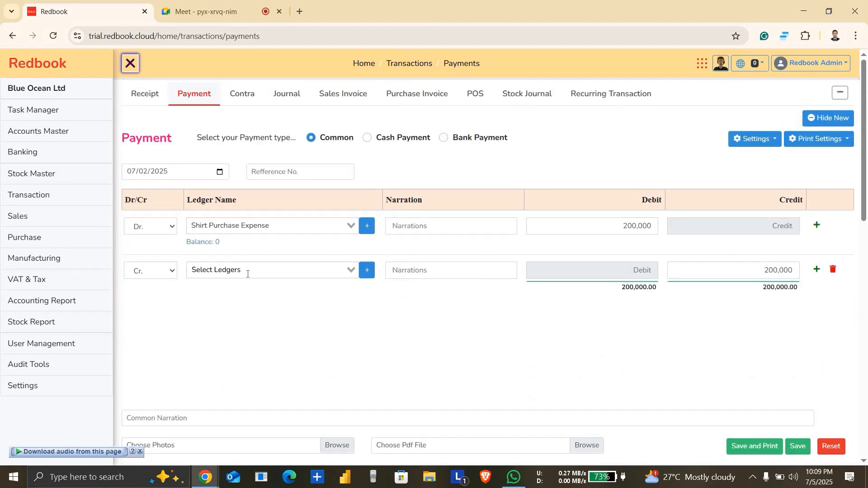
{"action": "scroll", "coordinate": [247, 274], "scroll_direction": "down", "scroll_amount": 5}
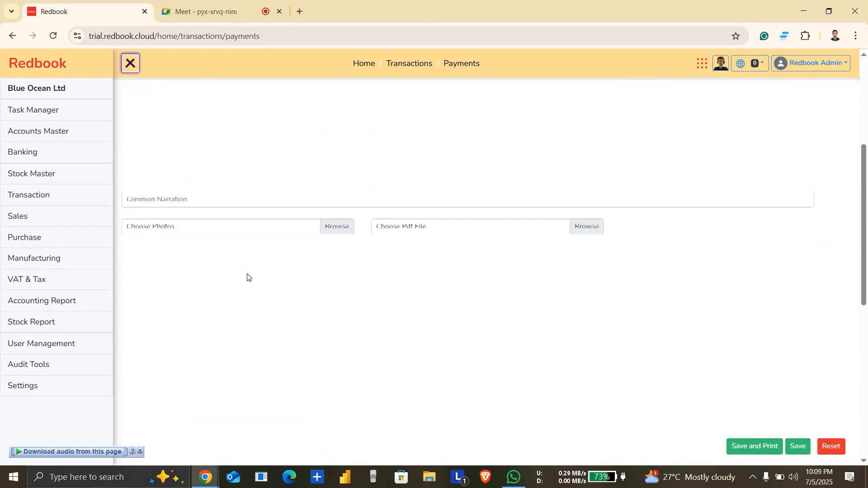
{"action": "scroll", "coordinate": [247, 273], "scroll_direction": "up", "scroll_amount": 5}
{"action": "scroll", "coordinate": [479, 284], "scroll_direction": "down", "scroll_amount": 2}
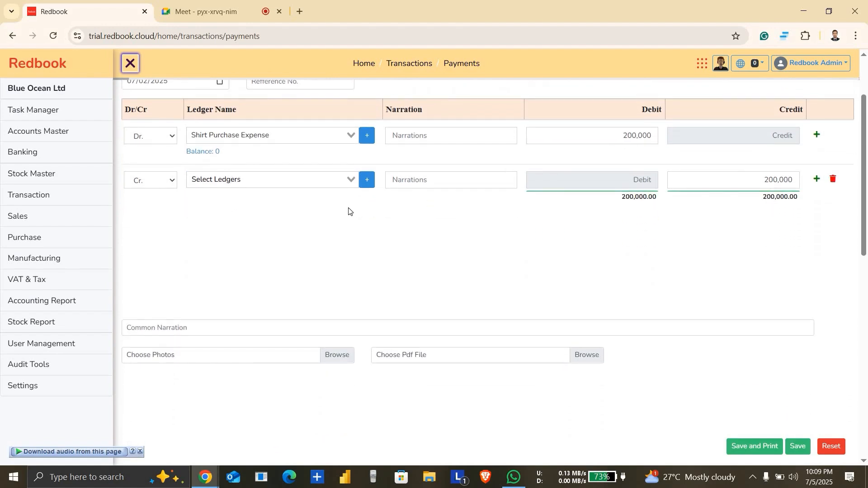
{"action": "double_click", "coordinate": [627, 117]}
{"action": "scroll", "coordinate": [595, 167], "scroll_direction": "up", "scroll_amount": 2}
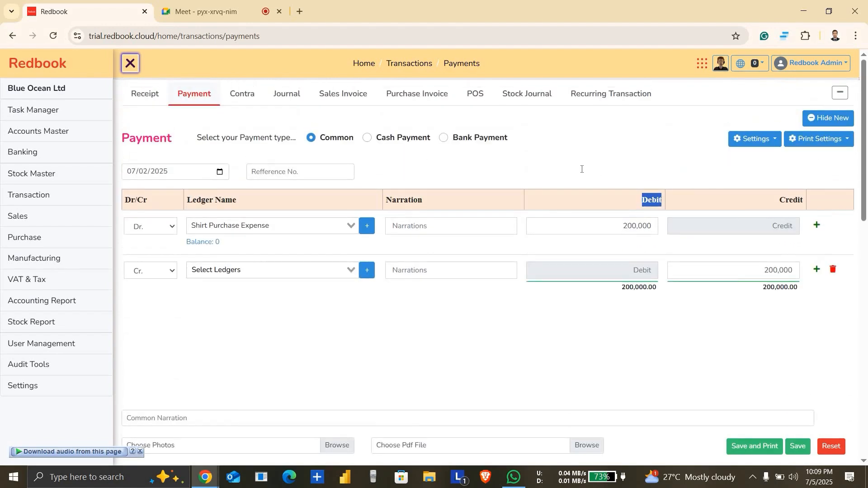
Step: Choose the SCB bank ledger for the payment voucher's 200,000 credit line and save the voucher
{"action": "scroll", "coordinate": [595, 167], "scroll_direction": "down", "scroll_amount": 1}
{"action": "scroll", "coordinate": [582, 169], "scroll_direction": "down", "scroll_amount": 12}
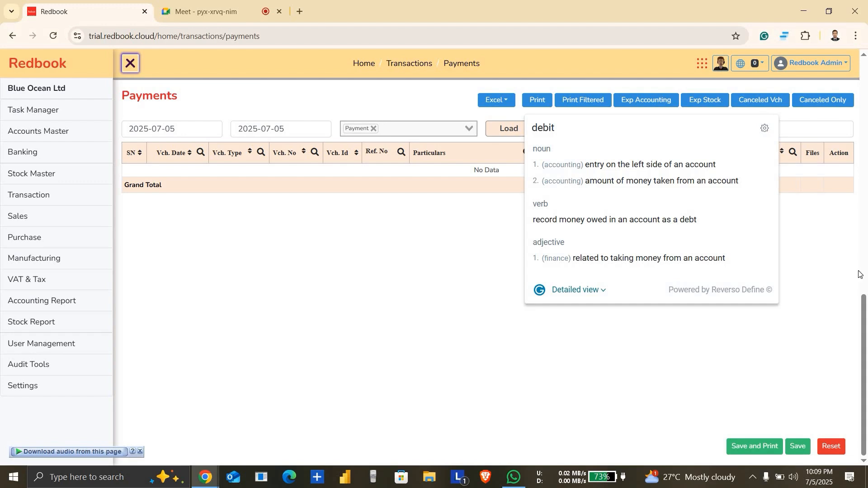
{"action": "scroll", "coordinate": [808, 190], "scroll_direction": "up", "scroll_amount": 10}
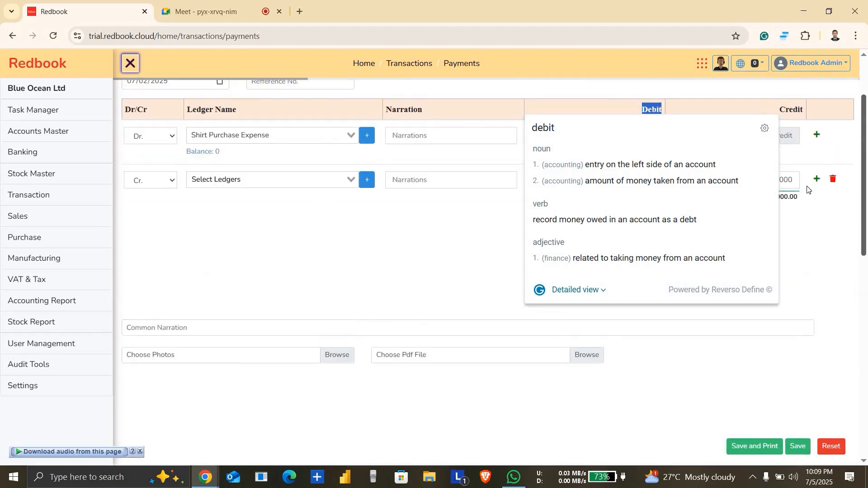
{"action": "left_click", "coordinate": [808, 262]}
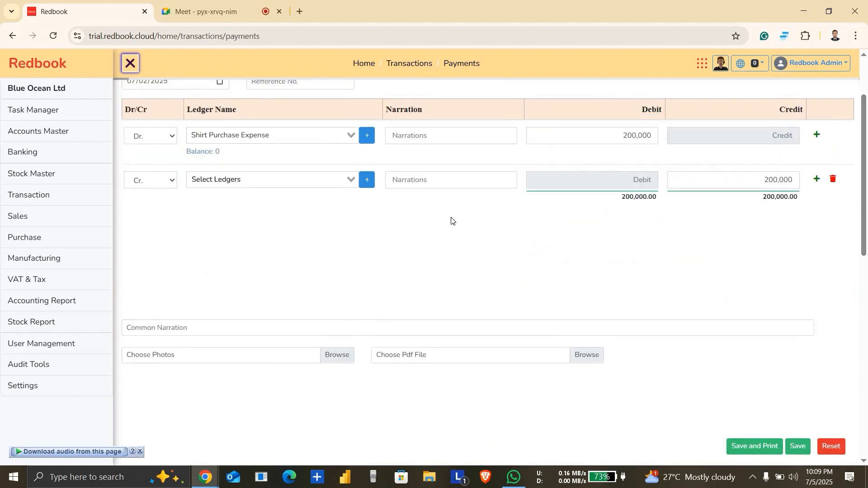
{"action": "left_click", "coordinate": [284, 177]}
{"action": "type", "text": "scb"}
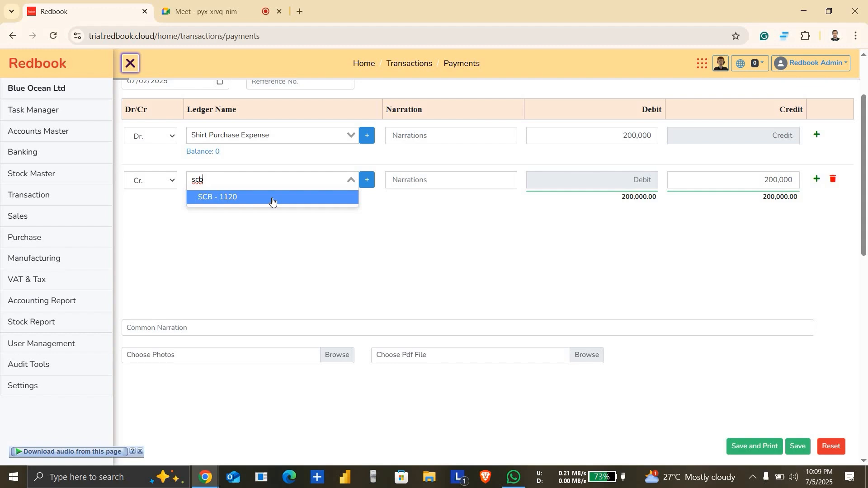
{"action": "right_click", "coordinate": [273, 199]}
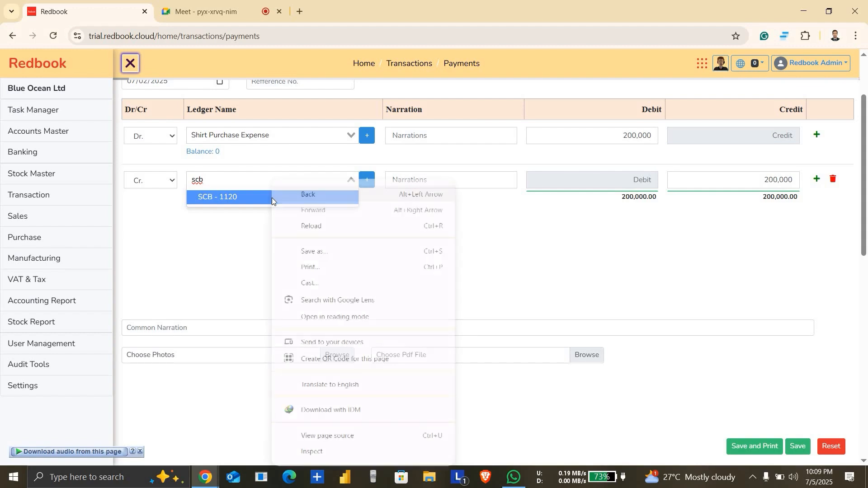
{"action": "left_click", "coordinate": [234, 206]}
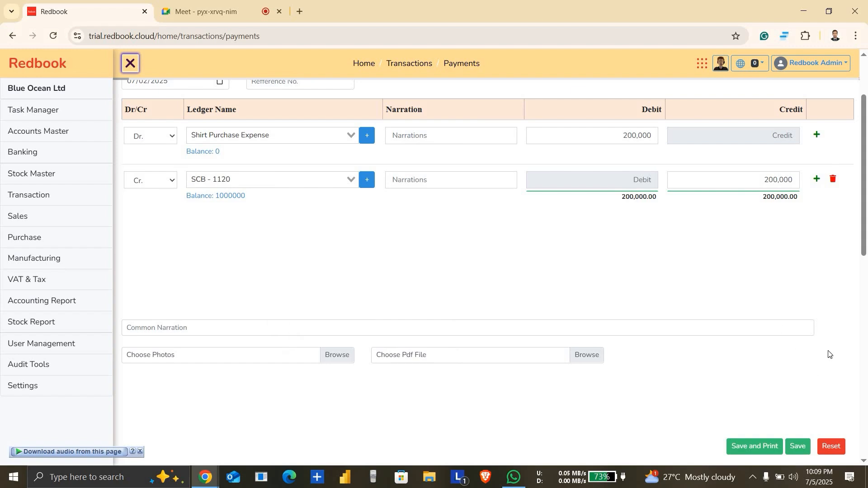
{"action": "scroll", "coordinate": [867, 129], "scroll_direction": "up", "scroll_amount": 2}
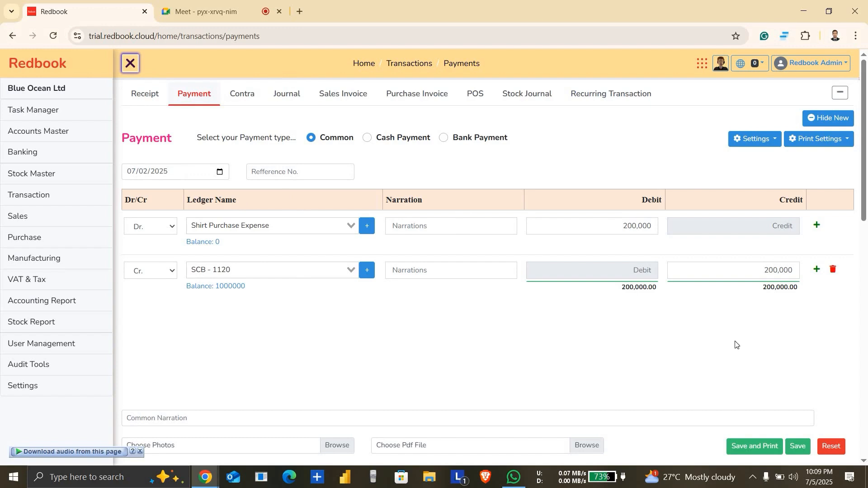
{"action": "left_click", "coordinate": [805, 449]}
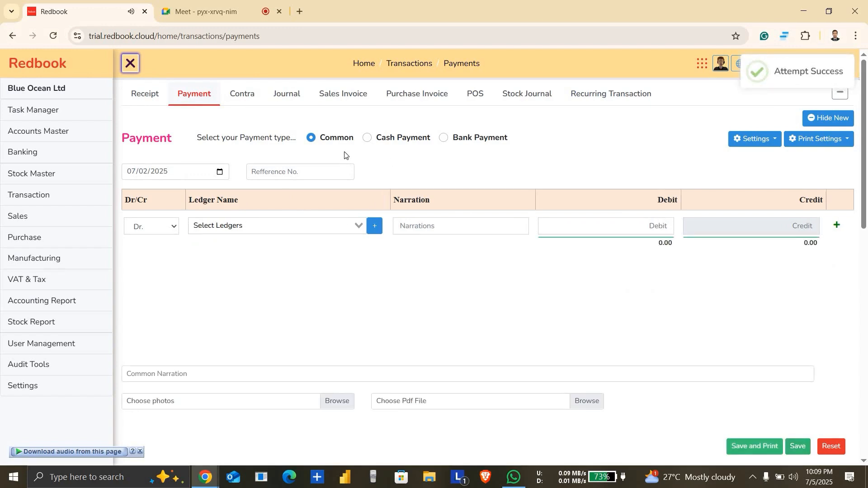
Step: Start a new journal voucher dated 07/03/2025
{"action": "left_click", "coordinate": [292, 97]}
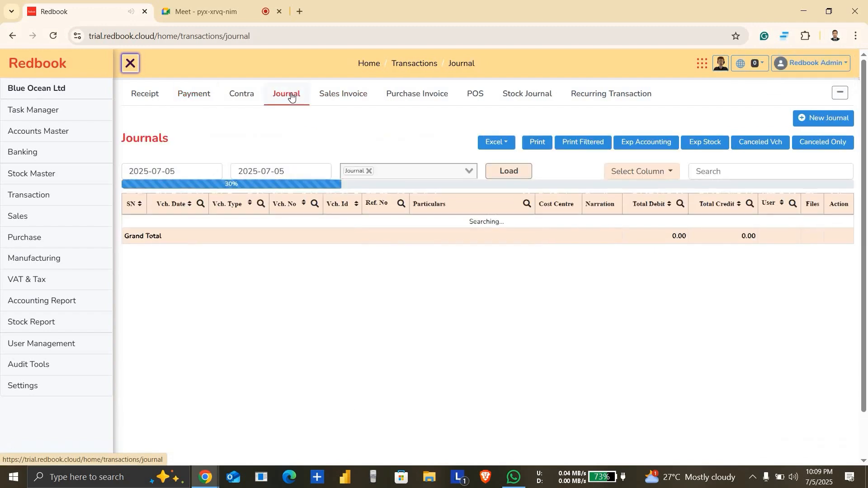
{"action": "left_click", "coordinate": [844, 118]}
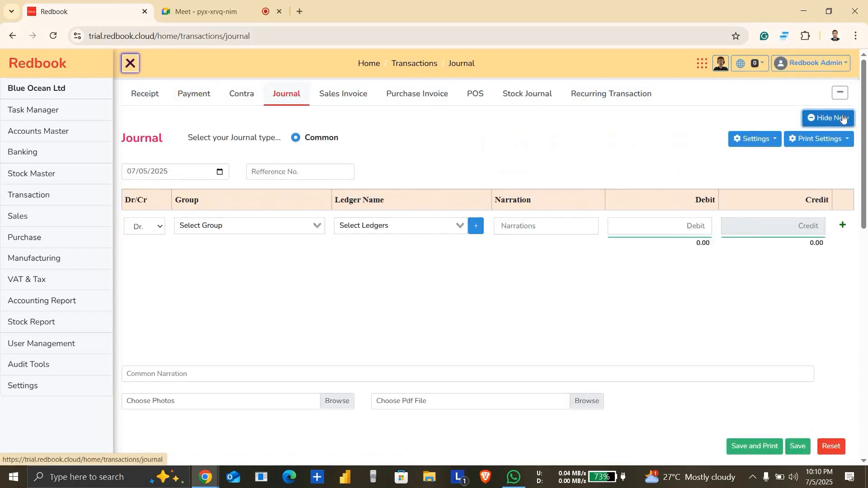
{"action": "left_click", "coordinate": [219, 171]}
{"action": "left_click", "coordinate": [201, 230]}
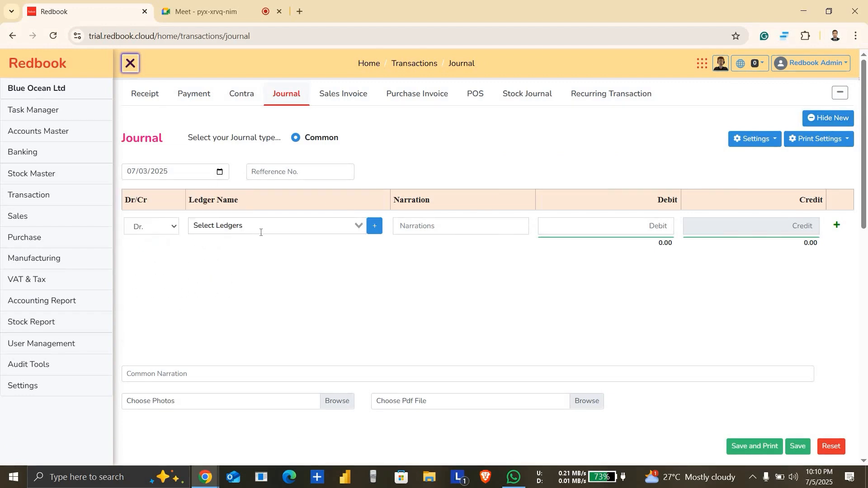
Step: Enter a 150,000 debit for the Shirt Purchase Expense ledger and add a credit line to the journal voucher
{"action": "left_click", "coordinate": [262, 232]}
{"action": "type", "text": "shir"}
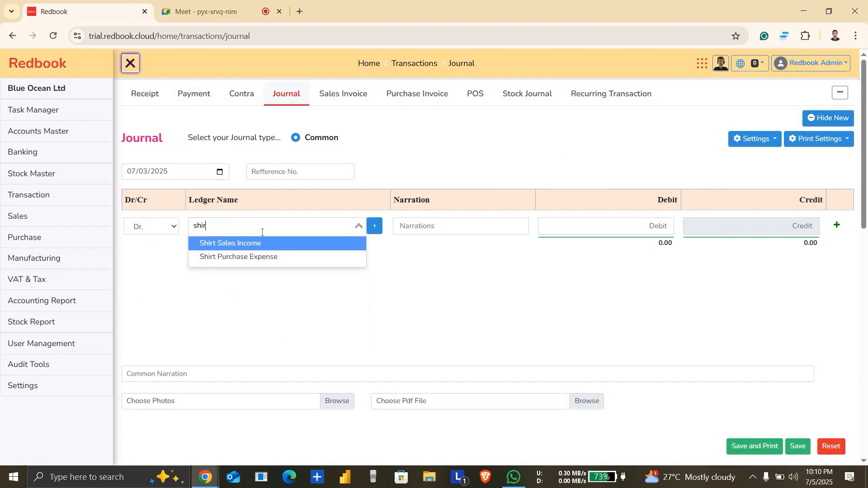
{"action": "key", "text": "Down"}
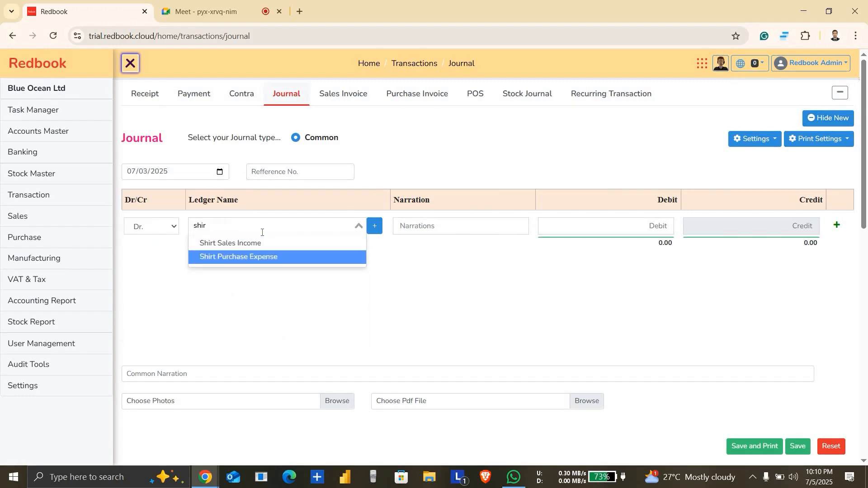
{"action": "left_click", "coordinate": [262, 257]}
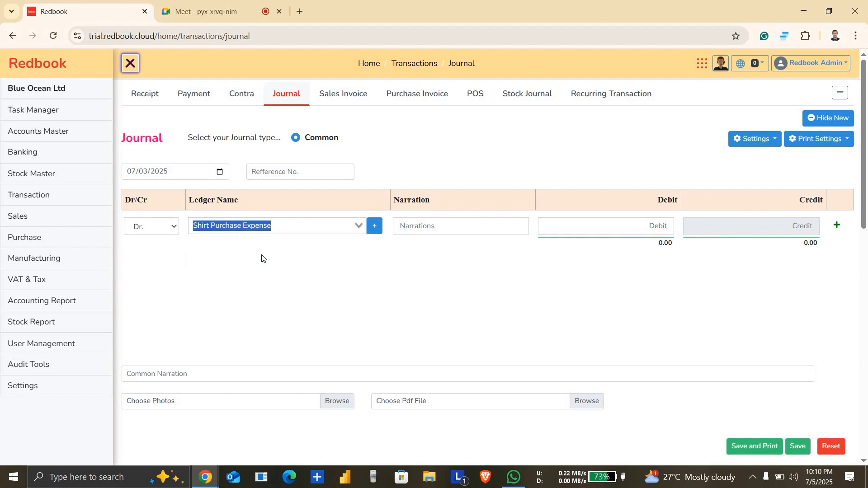
{"action": "left_click", "coordinate": [572, 227]}
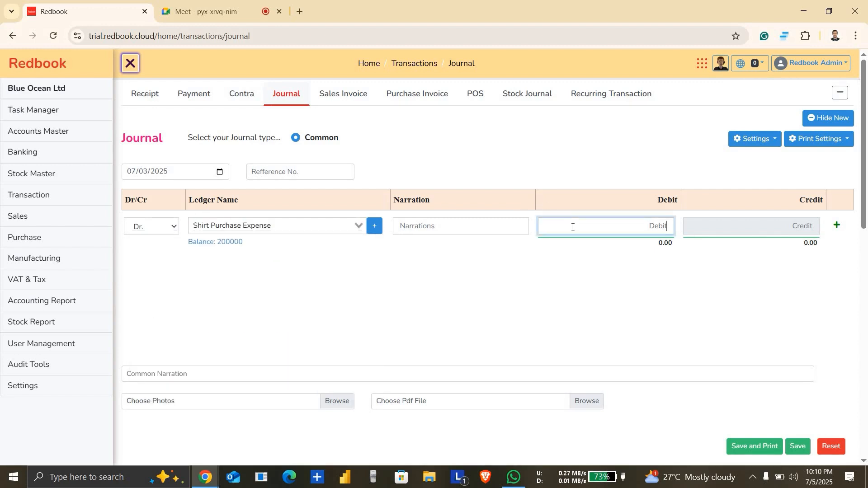
{"action": "type", "text": "1500000"}
{"action": "left_click", "coordinate": [837, 225]}
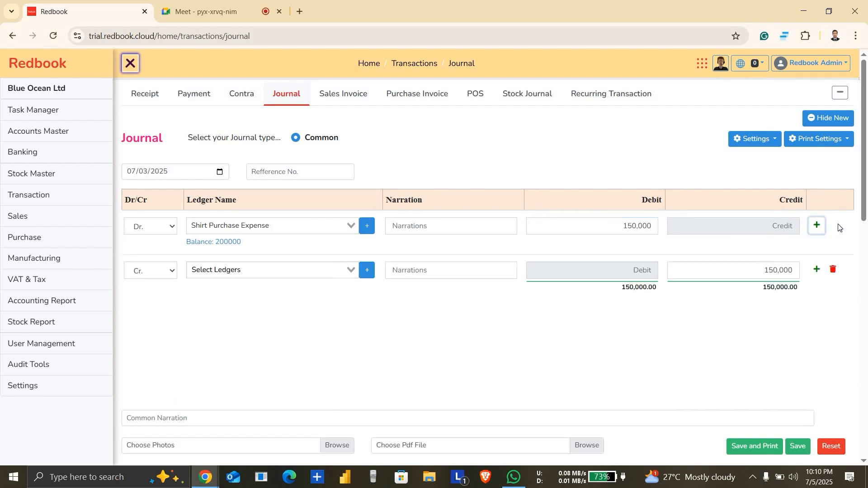
Step: Choose the Modina Store ledger for the journal voucher's credit line and save the voucher
{"action": "left_click", "coordinate": [303, 270]}
{"action": "type", "text": "modi"}
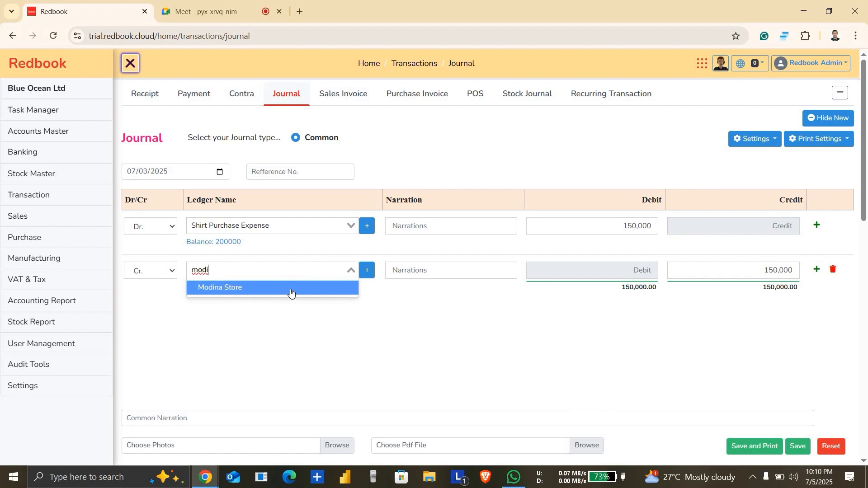
{"action": "left_click", "coordinate": [291, 294]}
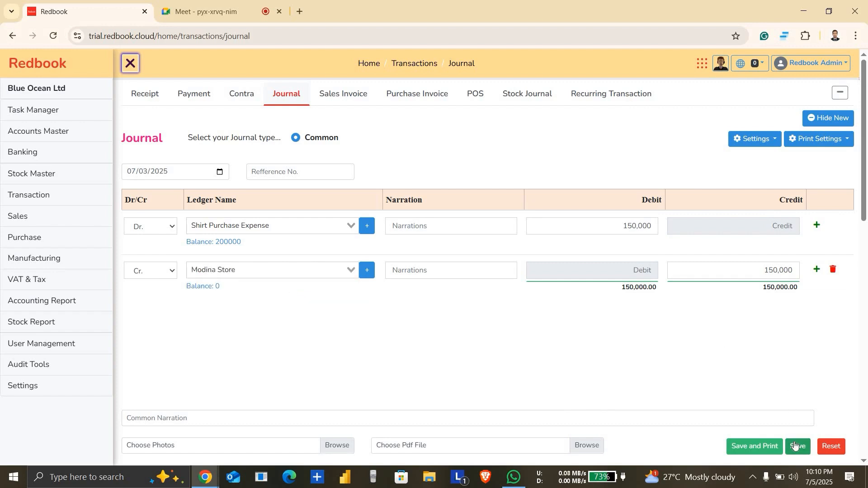
{"action": "left_click", "coordinate": [796, 446]}
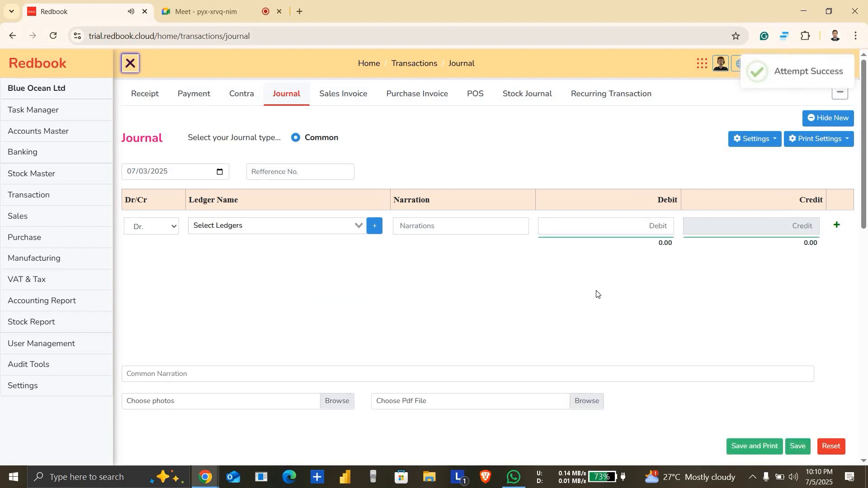
Step: Start a new payment voucher dated 07/15/2025
{"action": "left_click", "coordinate": [197, 96]}
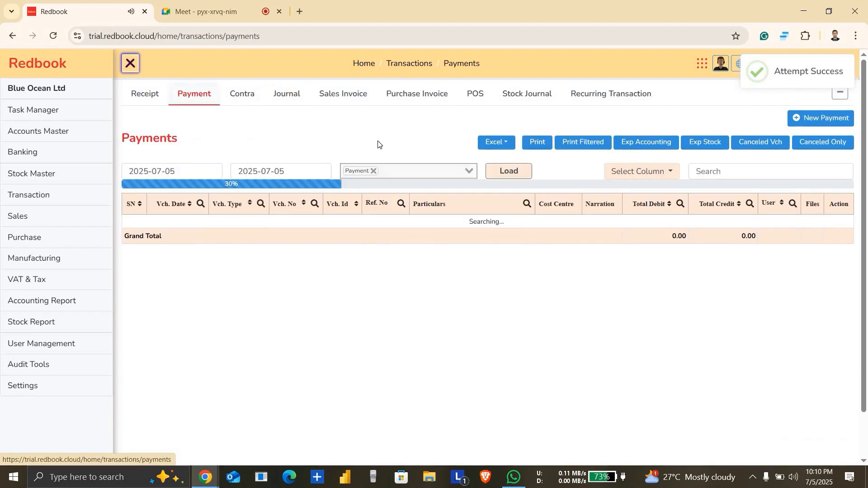
{"action": "left_click", "coordinate": [837, 121]}
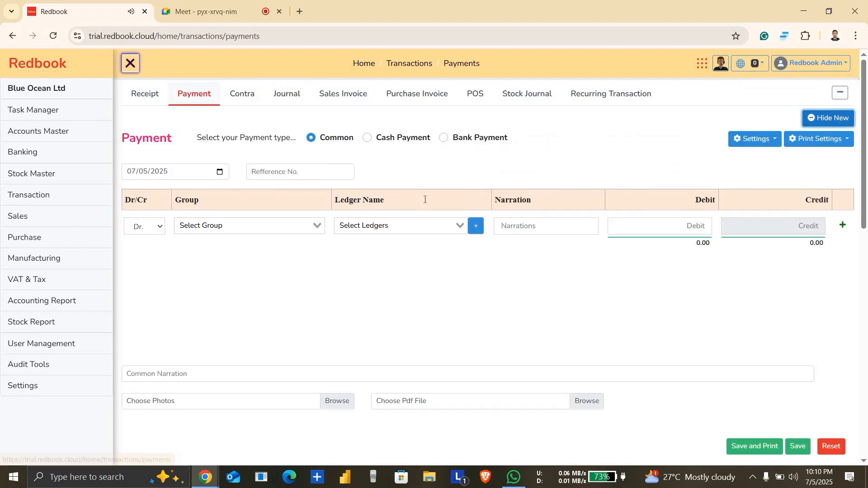
{"action": "left_click", "coordinate": [219, 174]}
{"action": "left_click", "coordinate": [167, 263]}
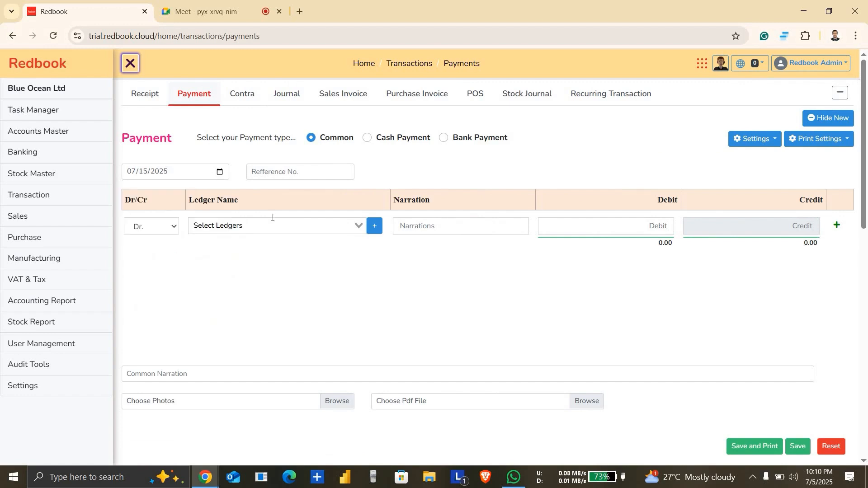
Step: Enter a 1,500 debit for the Entertainment Expense ledger and add a credit line to the payment voucher
{"action": "left_click", "coordinate": [284, 225]}
{"action": "type", "text": "ente"}
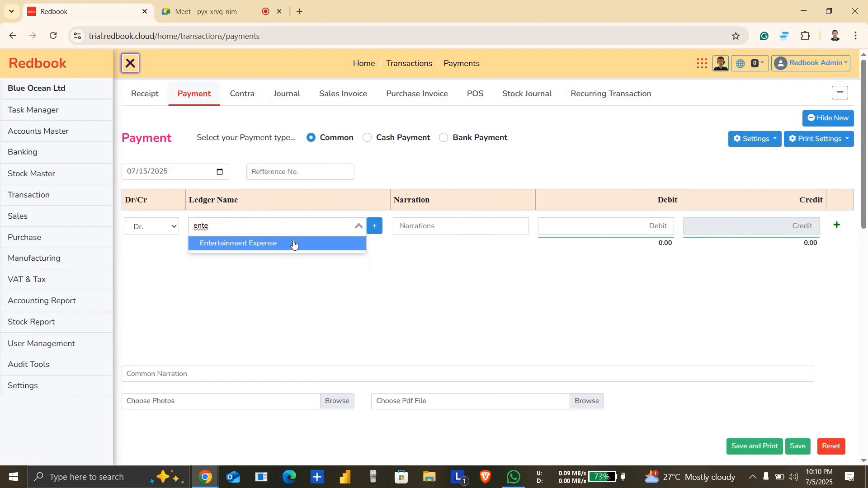
{"action": "left_click", "coordinate": [294, 243]}
{"action": "left_click", "coordinate": [598, 231]}
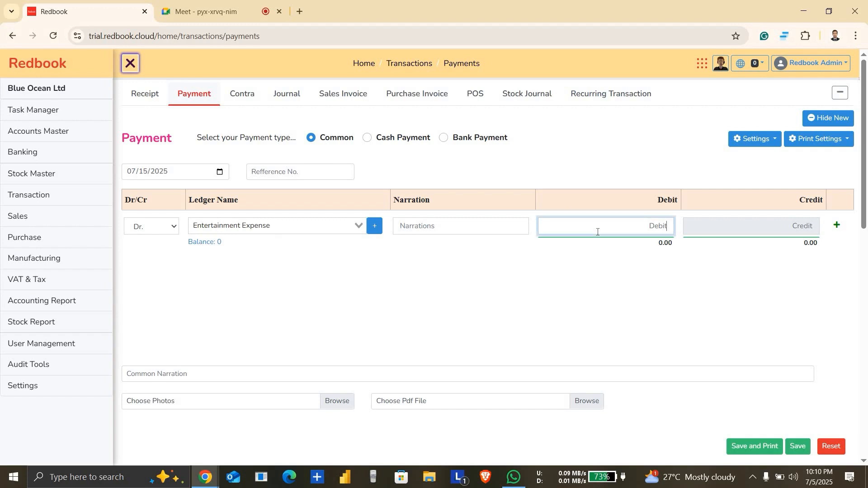
{"action": "type", "text": "1,500"}
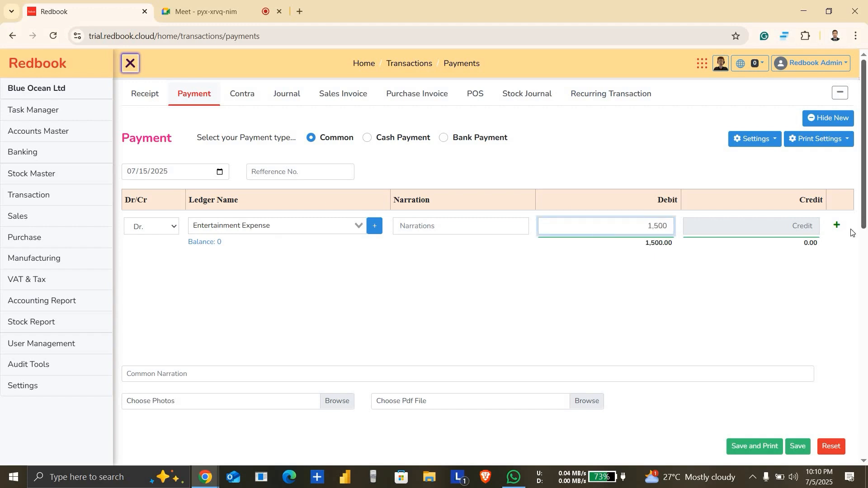
{"action": "left_click", "coordinate": [835, 228]}
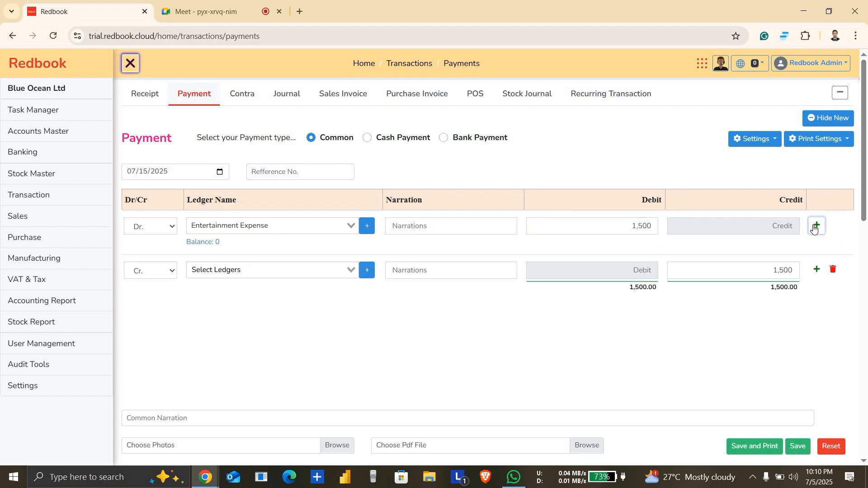
Step: Choose the Main Cash ledger for the payment voucher's credit line and save the voucher
{"action": "left_click", "coordinate": [289, 265]}
{"action": "type", "text": "main"}
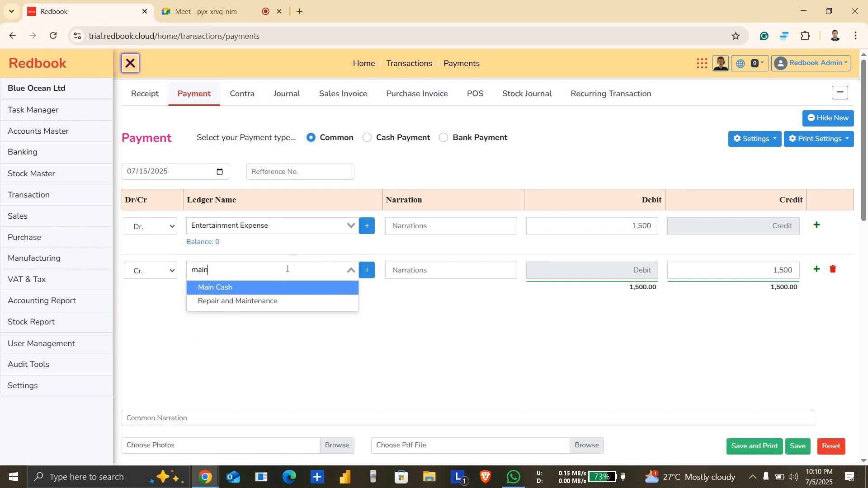
{"action": "left_click", "coordinate": [277, 288]}
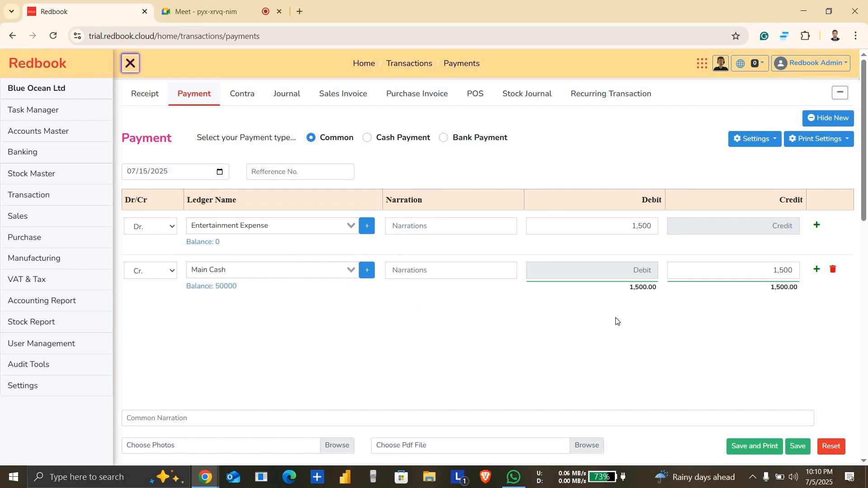
{"action": "left_click", "coordinate": [801, 447]}
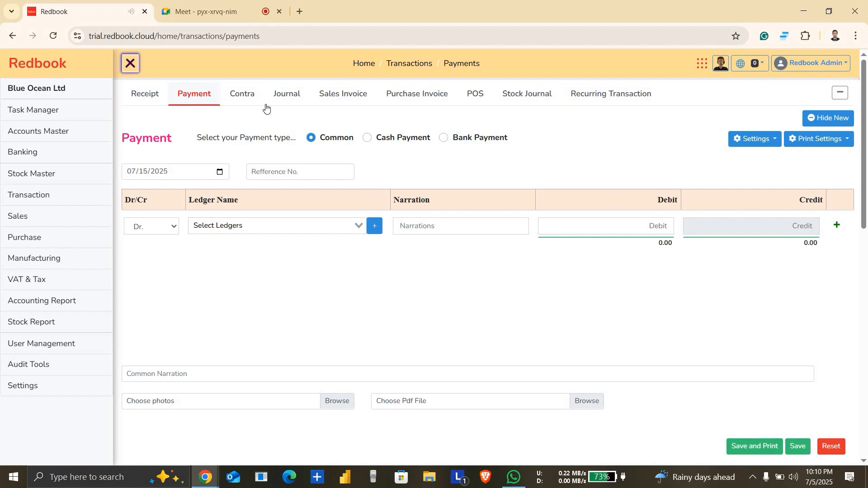
Step: Open the accounting Statement report in a new browser tab and switch to it
{"action": "left_click", "coordinate": [142, 97]}
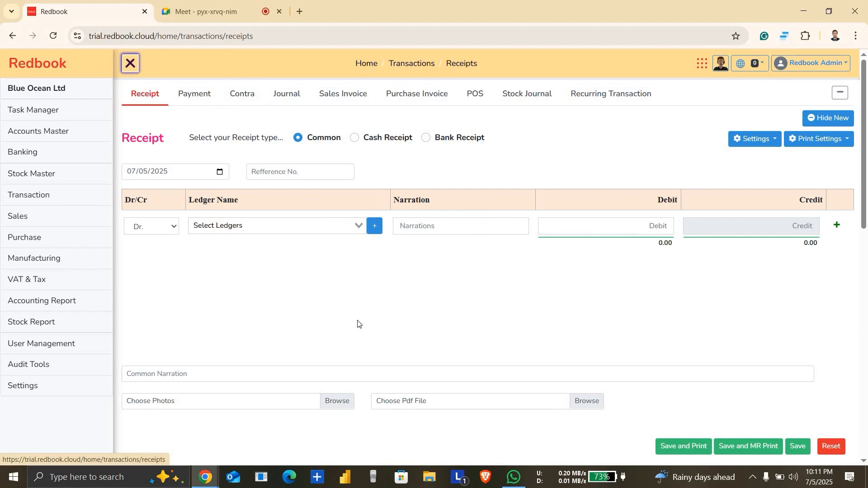
{"action": "left_click", "coordinate": [82, 310]}
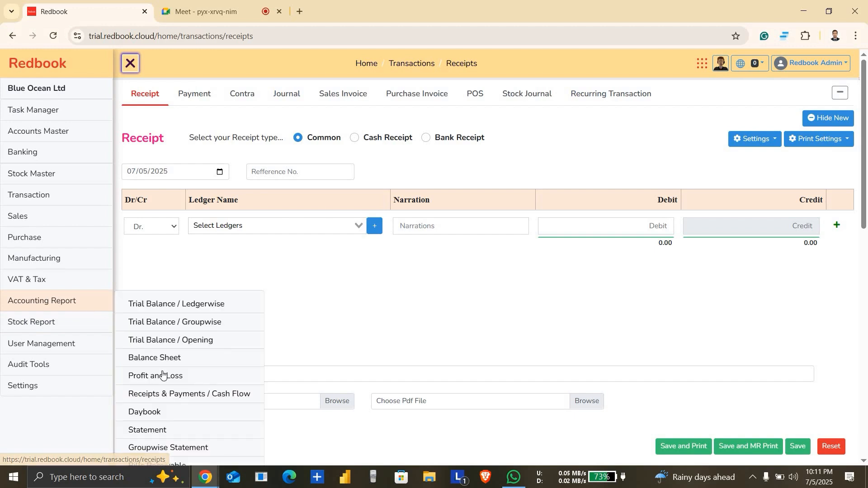
{"action": "right_click", "coordinate": [169, 430]}
{"action": "left_click", "coordinate": [240, 288]}
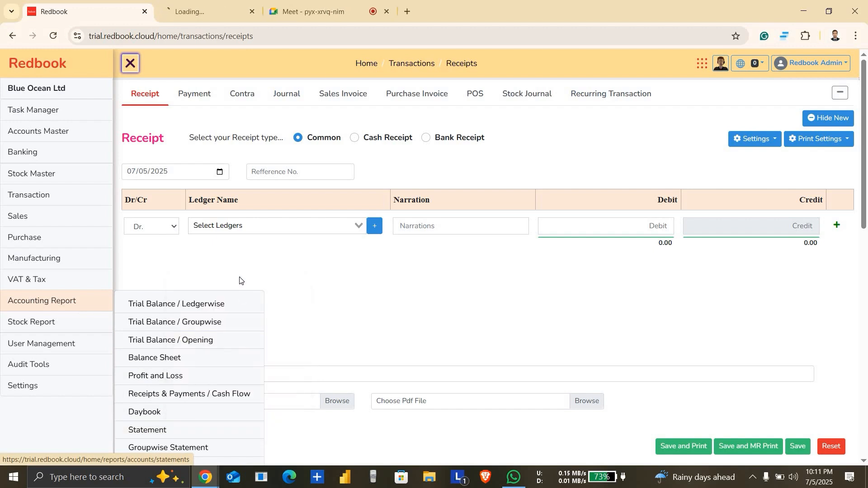
{"action": "key", "text": "ctrl+Tab"}
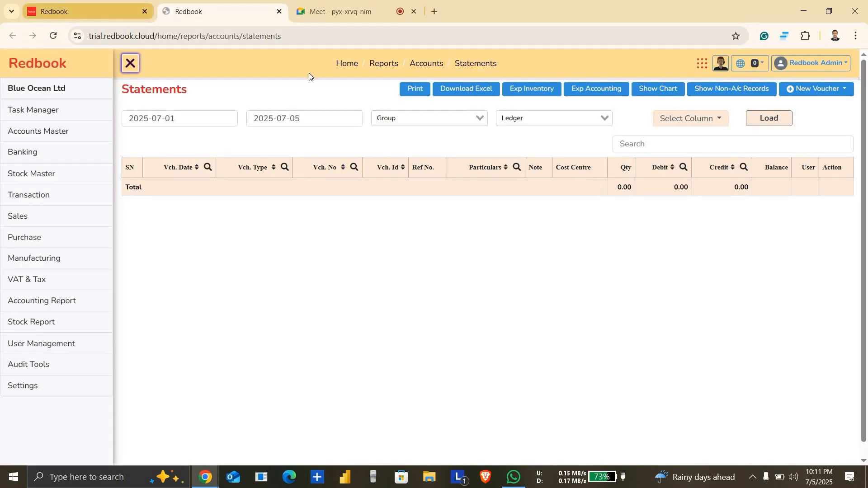
Step: Load the statement for the Shirt Purchase Expense ledger with the end date set to 07/31/2025
{"action": "scroll", "coordinate": [224, 138], "scroll_direction": "down", "scroll_amount": 1}
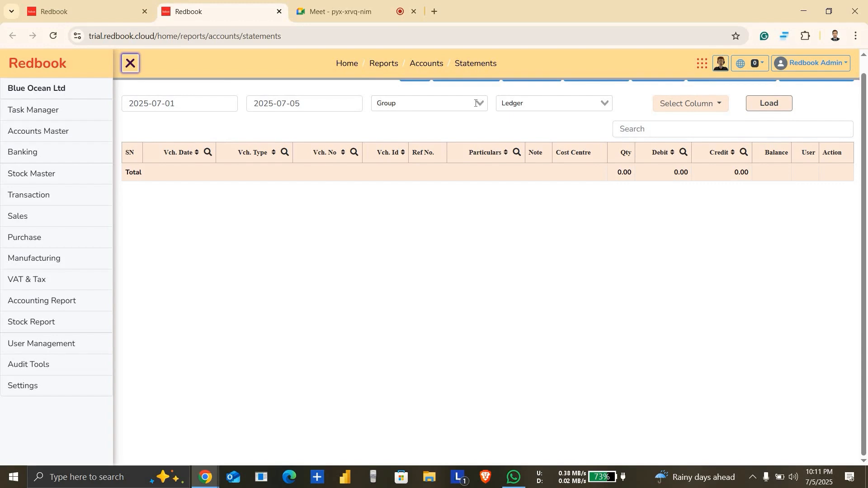
{"action": "left_click", "coordinate": [352, 103]}
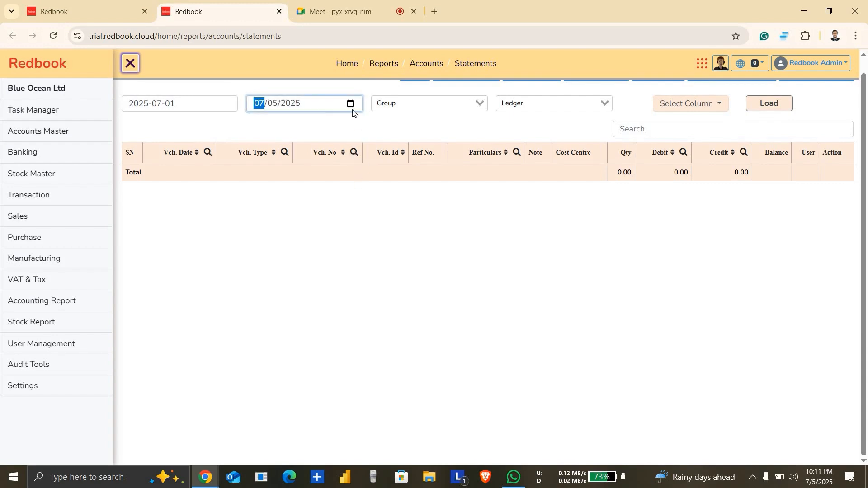
{"action": "left_click", "coordinate": [351, 104]}
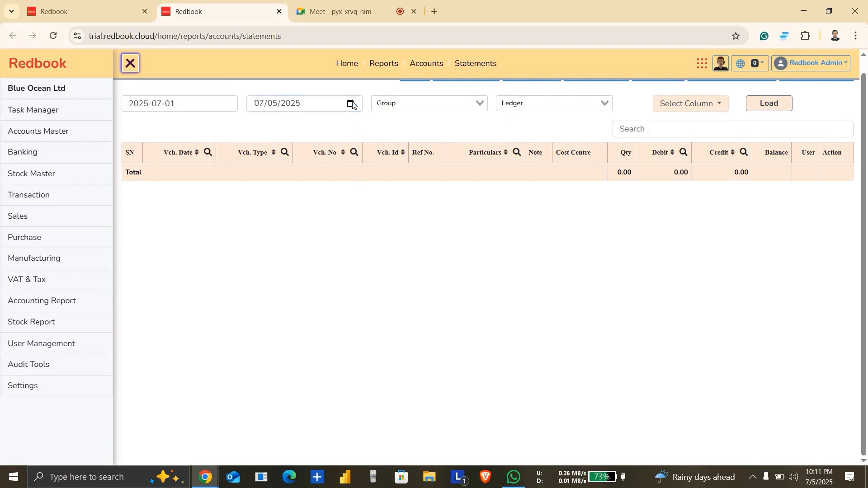
{"action": "left_click", "coordinate": [324, 226]}
{"action": "left_click", "coordinate": [531, 109]}
{"action": "type", "text": "shir"}
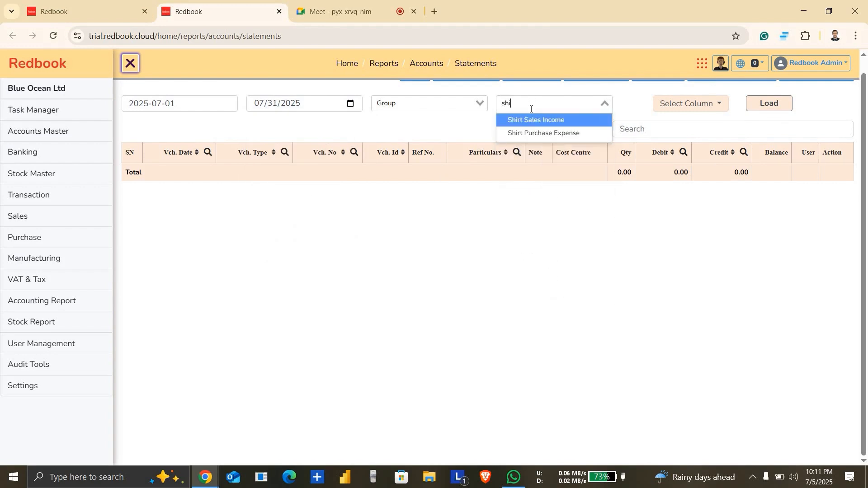
{"action": "key", "text": "Down"}
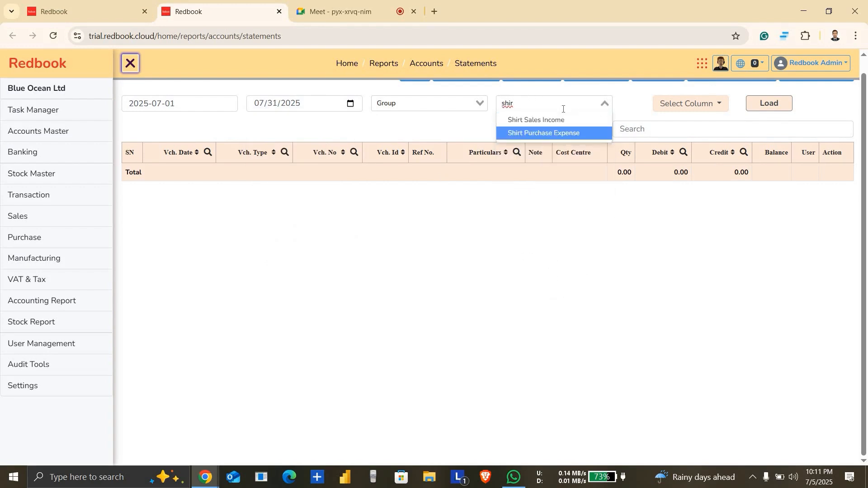
{"action": "left_click", "coordinate": [564, 135]}
{"action": "left_click", "coordinate": [771, 105]}
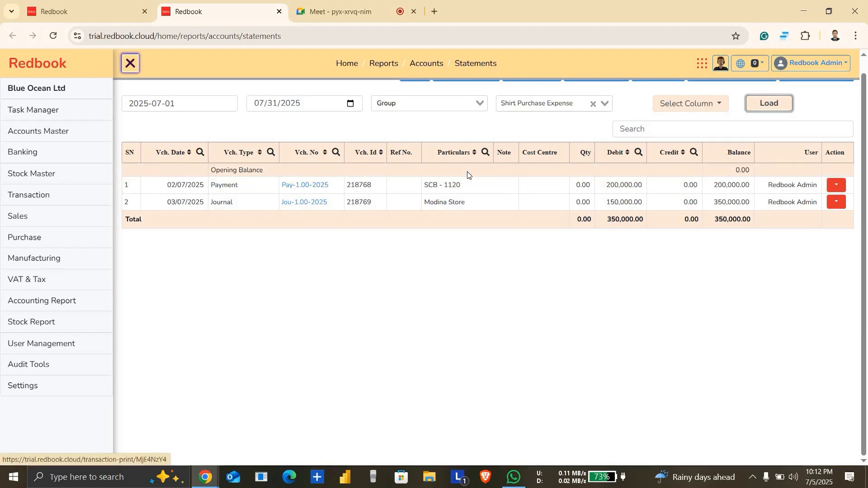
Step: Open the SCB - 1120 payment voucher from the statement for editing, check its narration field, and close it without updating
{"action": "left_click", "coordinate": [841, 186]}
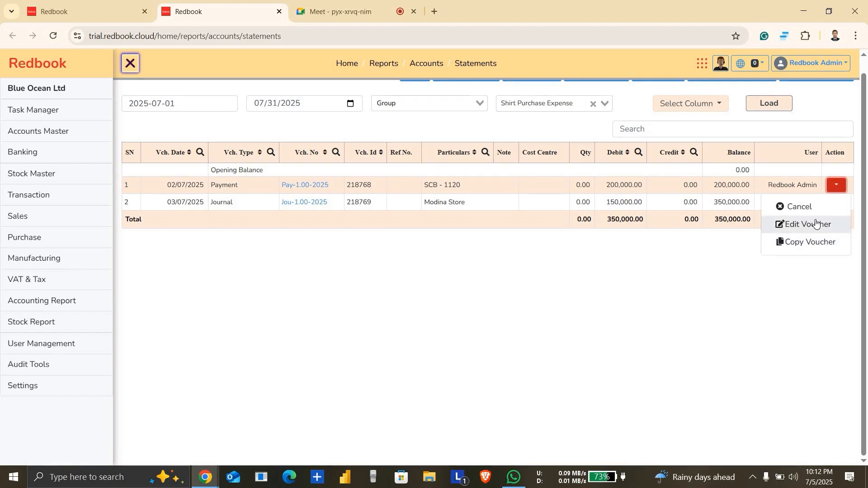
{"action": "left_click", "coordinate": [816, 221]}
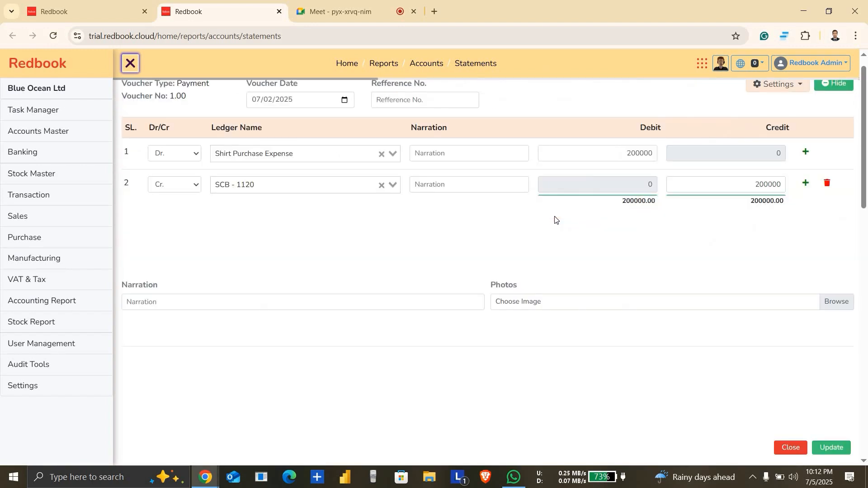
{"action": "left_click", "coordinate": [214, 302]}
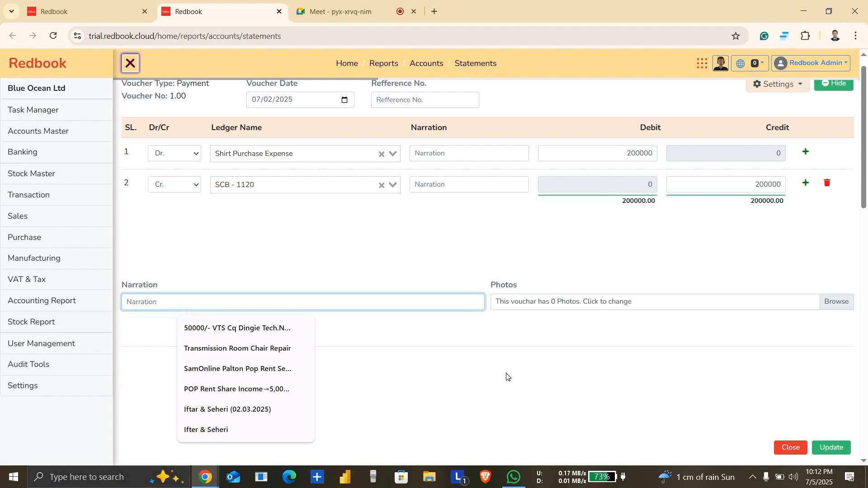
{"action": "left_click", "coordinate": [785, 447]}
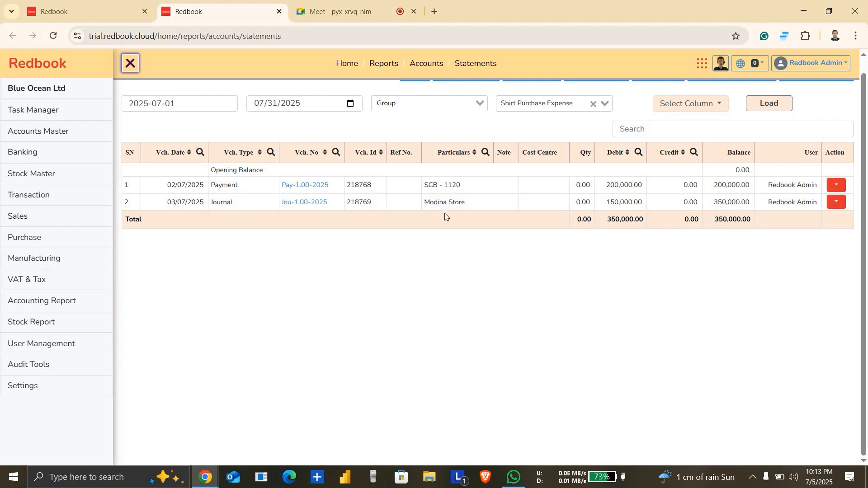
{"action": "scroll", "coordinate": [472, 290], "scroll_direction": "up", "scroll_amount": 1}
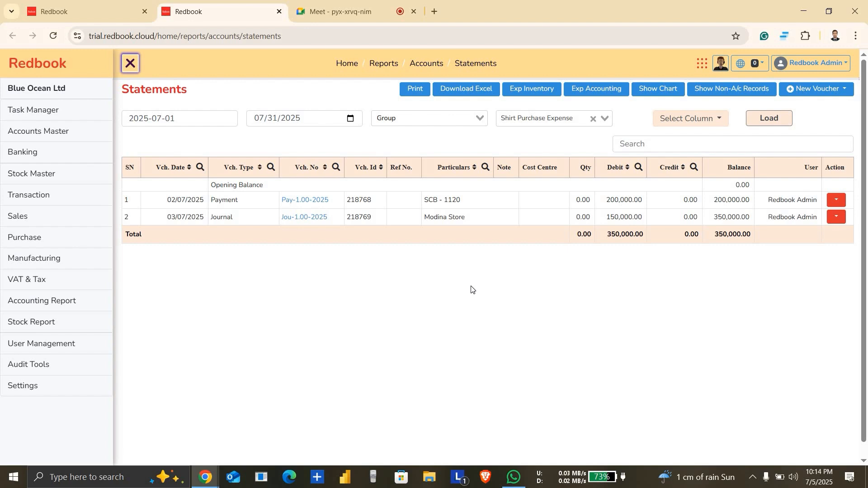
Step: Switch back to the voucher entry browser tab and date the new receipt voucher 07/20/2025
{"action": "key", "text": "ctrl+shift+Tab"}
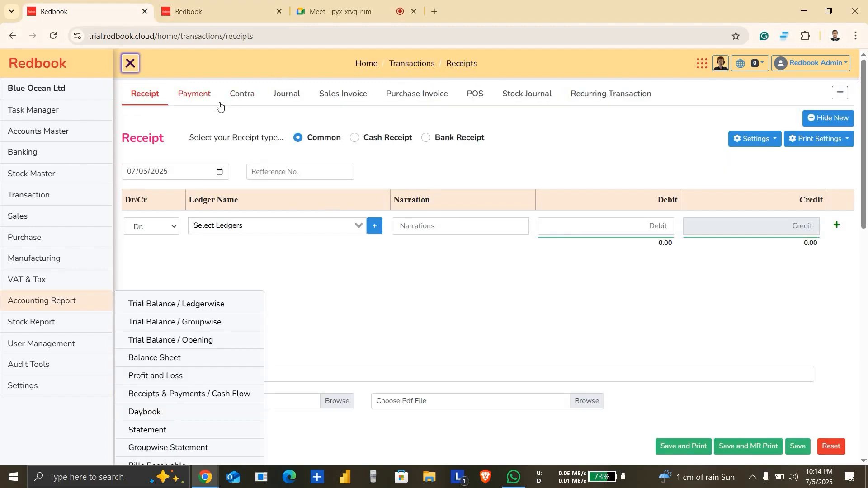
{"action": "left_click", "coordinate": [198, 94]}
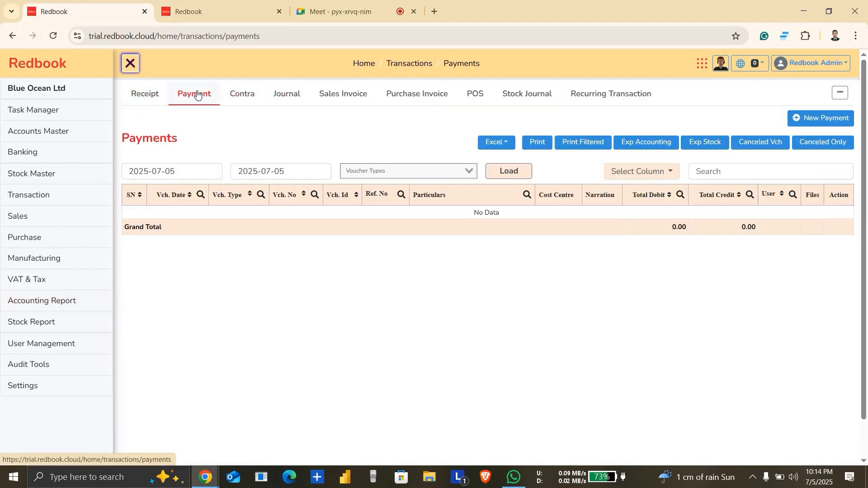
{"action": "left_click", "coordinate": [151, 94]}
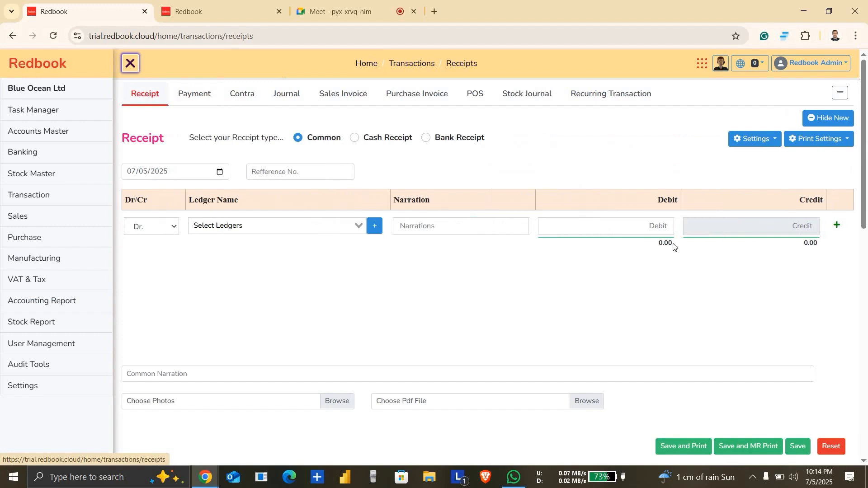
{"action": "left_click", "coordinate": [220, 172]}
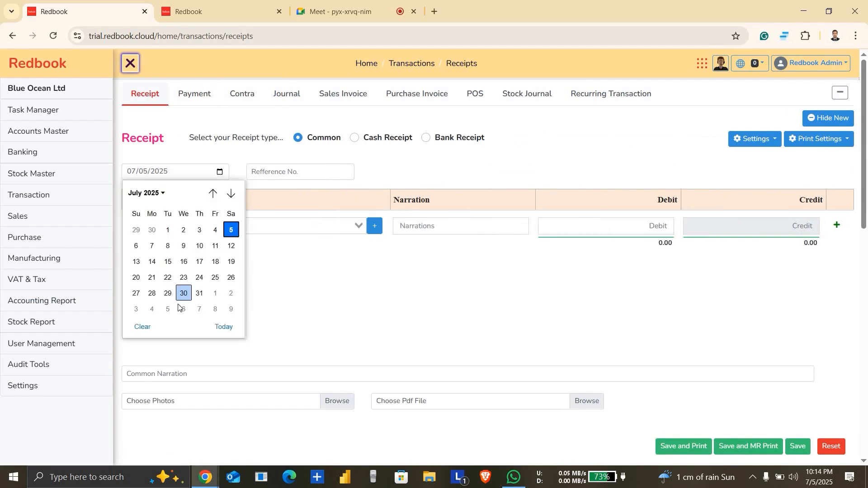
{"action": "left_click", "coordinate": [136, 278]}
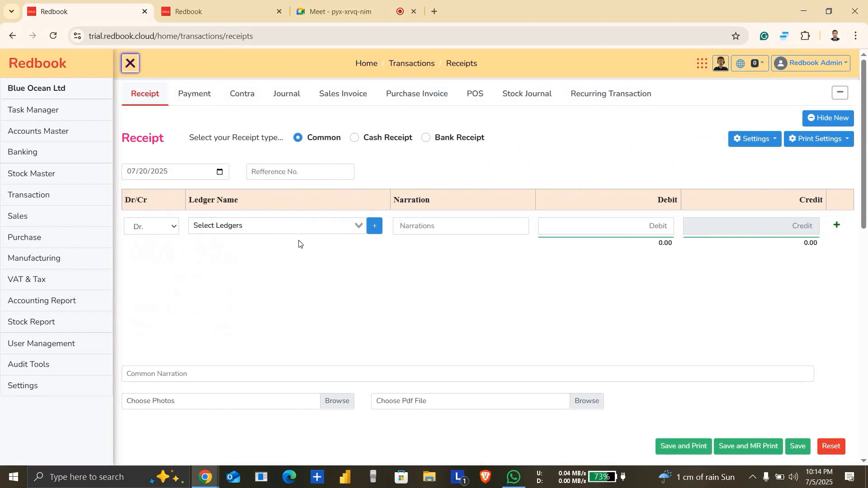
Step: Enter an 80,000 debit for the Main Cash ledger and add a credit line to the receipt voucher
{"action": "left_click", "coordinate": [320, 227]}
{"action": "type", "text": "mai"}
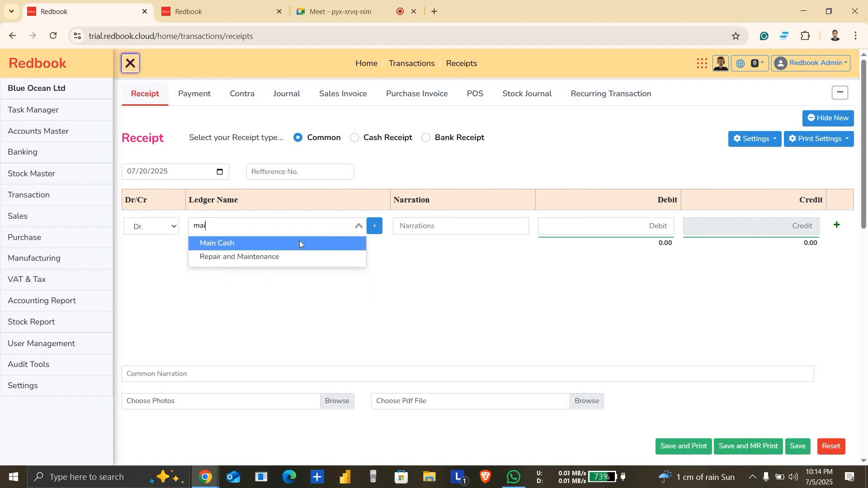
{"action": "left_click", "coordinate": [299, 243]}
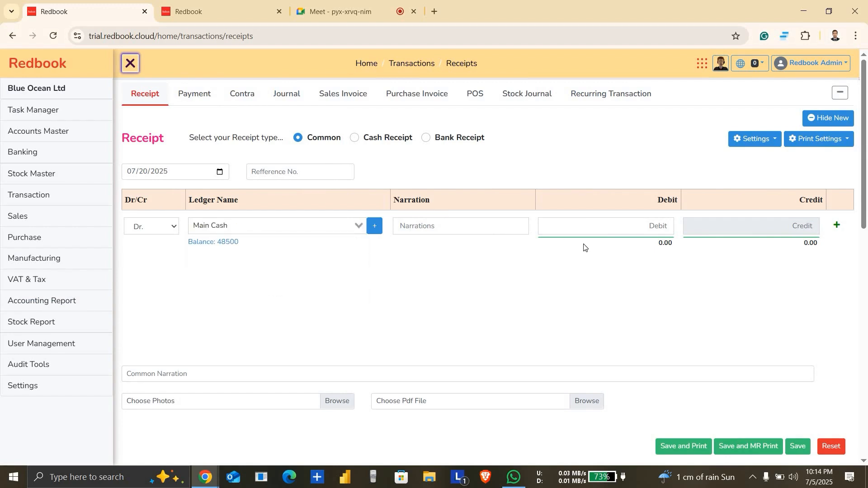
{"action": "left_click", "coordinate": [640, 221]}
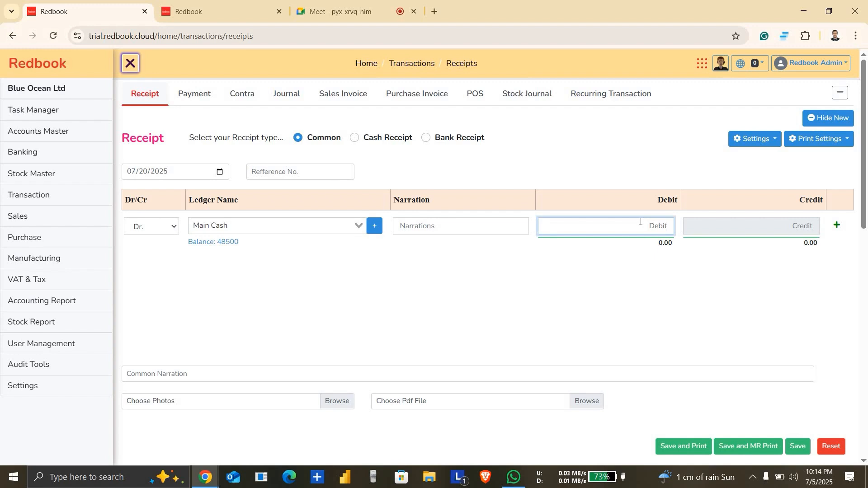
{"action": "type", "text": "800000"}
{"action": "left_click", "coordinate": [838, 226]}
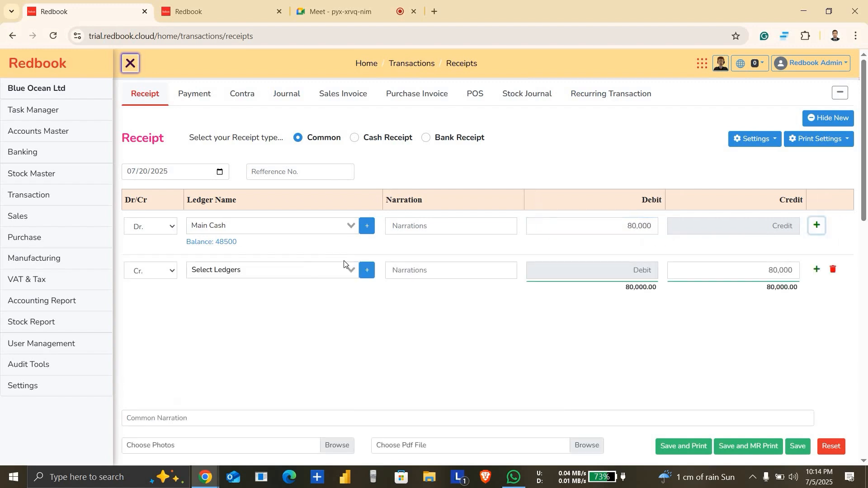
Step: Choose the Shirt Sales Income ledger for the receipt voucher's credit line and save the voucher
{"action": "left_click", "coordinate": [300, 270]}
{"action": "type", "text": "s"}
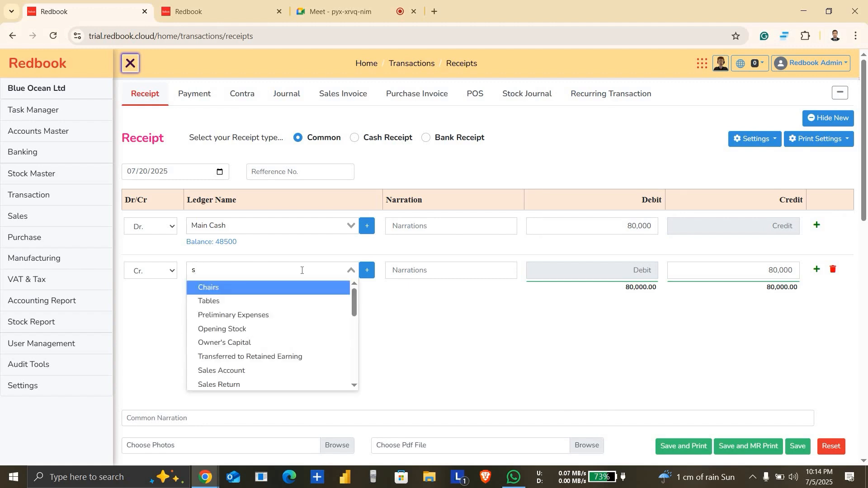
{"action": "type", "text": "hi"}
{"action": "left_click", "coordinate": [262, 287]}
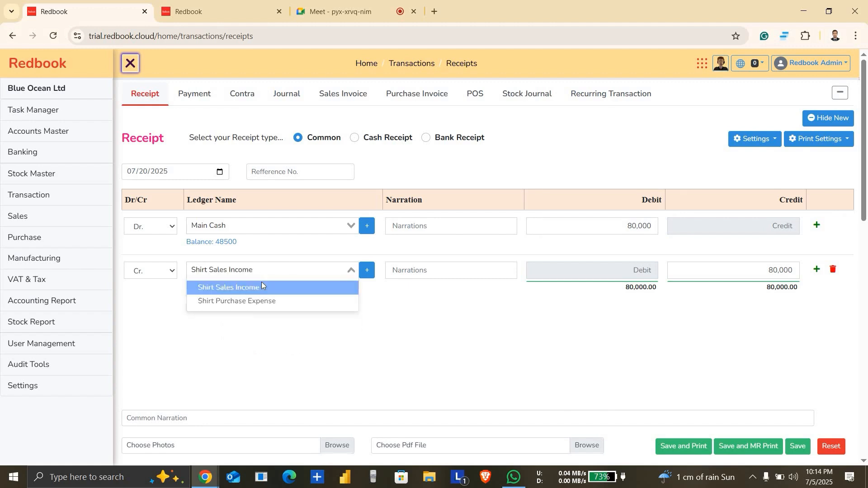
{"action": "left_click", "coordinate": [797, 446]}
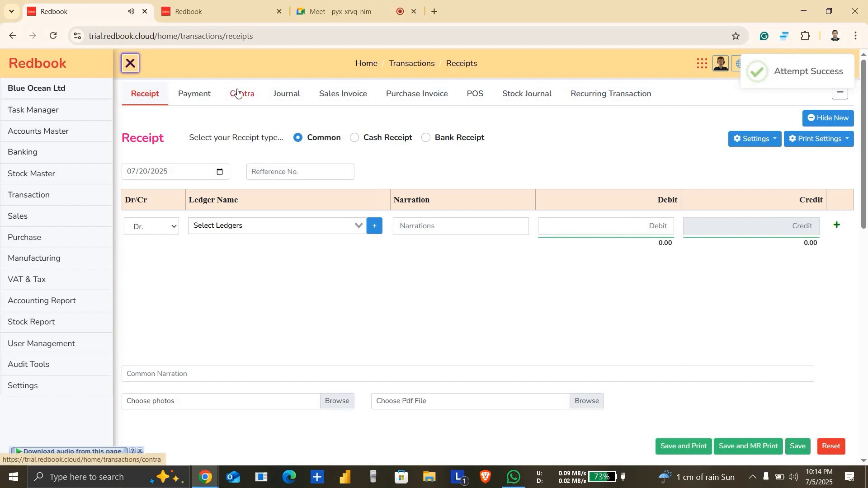
Step: Start a new journal voucher dated 07/22/2025
{"action": "left_click", "coordinate": [295, 95]}
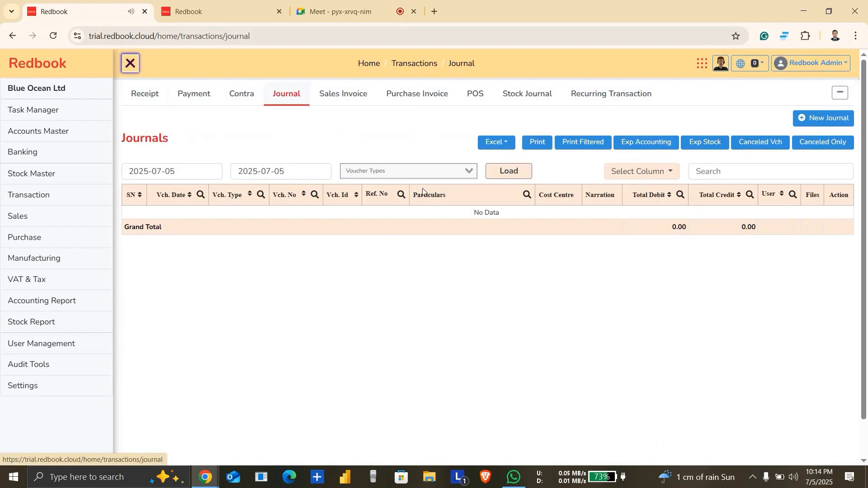
{"action": "left_click", "coordinate": [852, 120]}
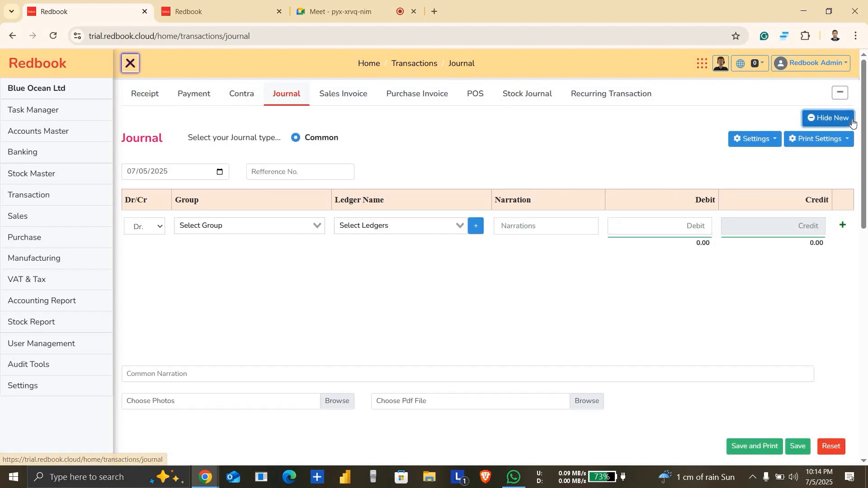
{"action": "left_click", "coordinate": [219, 173]}
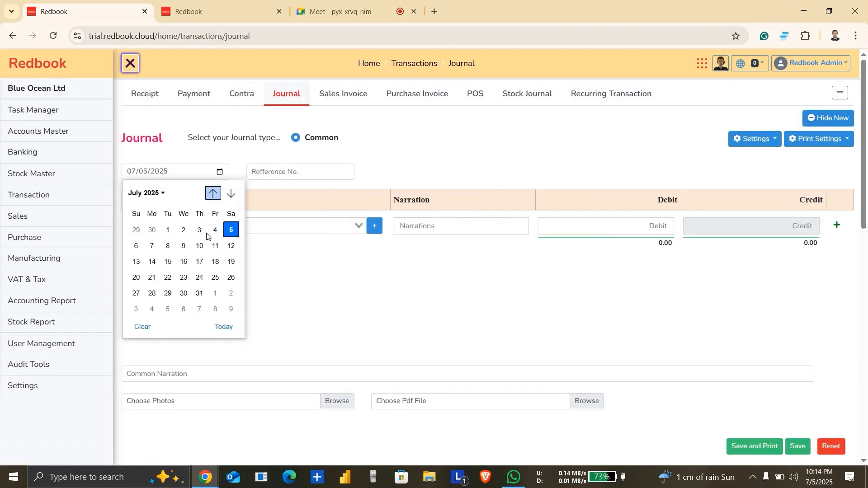
{"action": "left_click", "coordinate": [216, 277]}
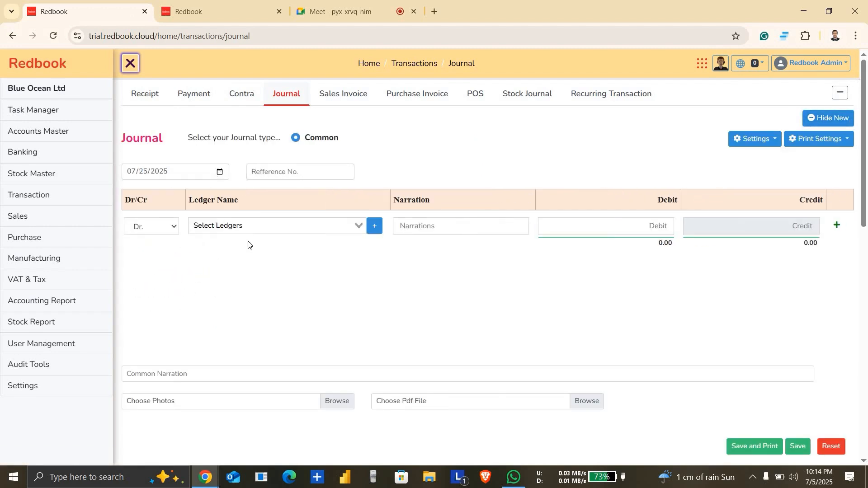
{"action": "left_click", "coordinate": [222, 172]}
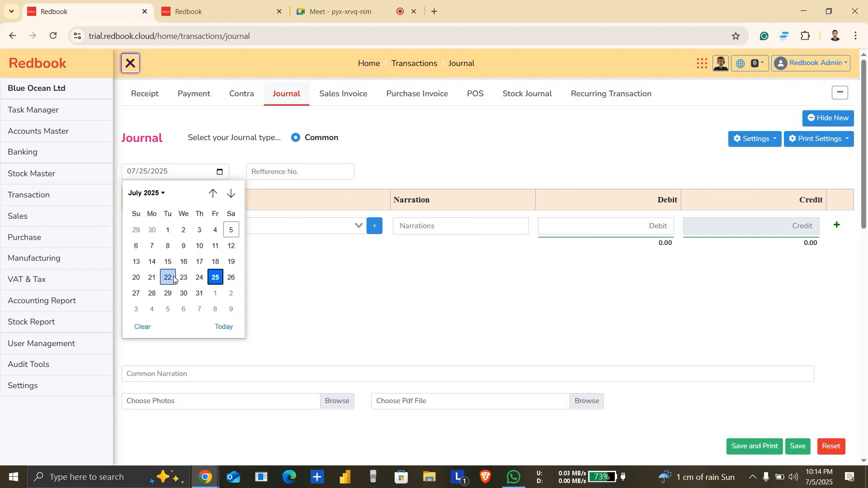
{"action": "left_click", "coordinate": [170, 277]}
Step: Enter a 420,000 debit for the Ma Bosraloy ledger and add a credit line to the journal voucher
{"action": "left_click", "coordinate": [298, 225]}
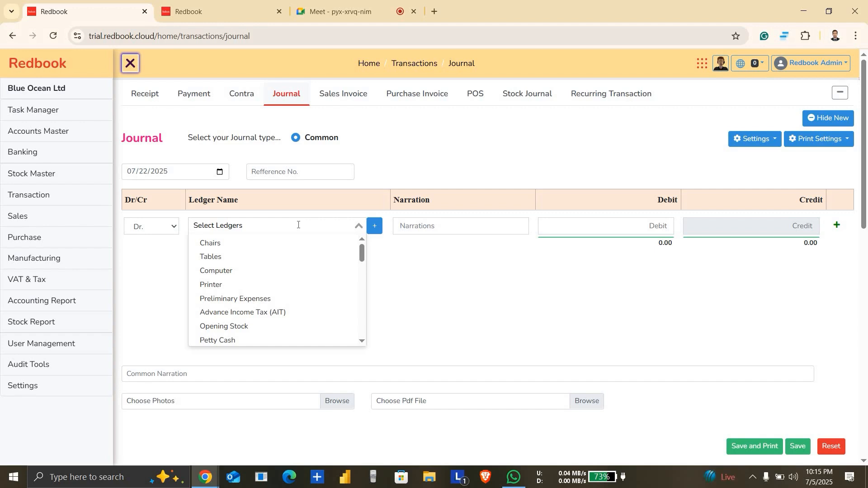
{"action": "type", "text": "Ma"}
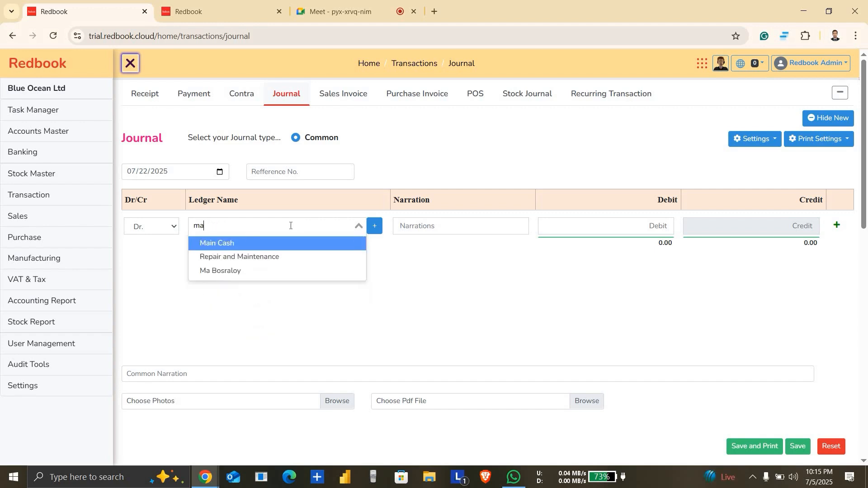
{"action": "left_click", "coordinate": [229, 271]}
{"action": "left_click", "coordinate": [648, 230]}
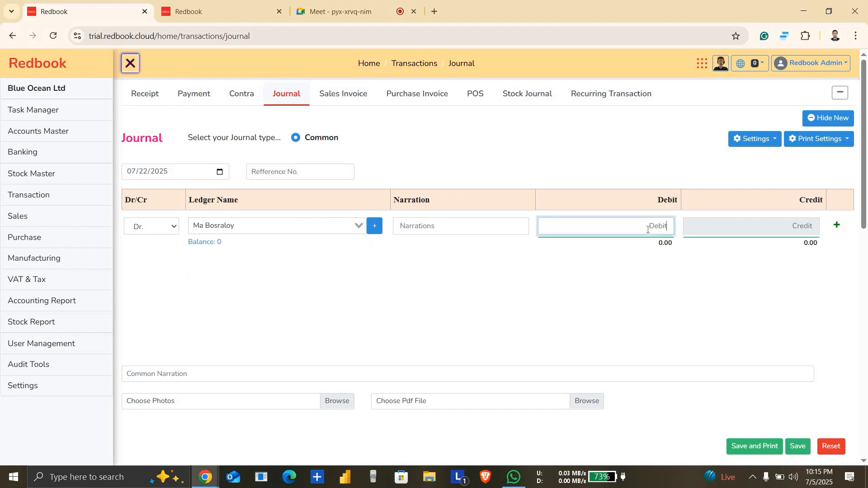
{"action": "type", "text": "1300000"}
{"action": "key", "text": "BackSpace"}
{"action": "key", "text": "BackSpace"}
{"action": "key", "text": "BackSpace"}
{"action": "key", "text": "BackSpace"}
{"action": "key", "text": "BackSpace"}
{"action": "key", "text": "BackSpace"}
{"action": "key", "text": "BackSpace"}
{"action": "type", "text": "450"}
{"action": "key", "text": "BackSpace"}
{"action": "key", "text": "BackSpace"}
{"action": "type", "text": "20000"}
{"action": "left_click", "coordinate": [838, 226]}
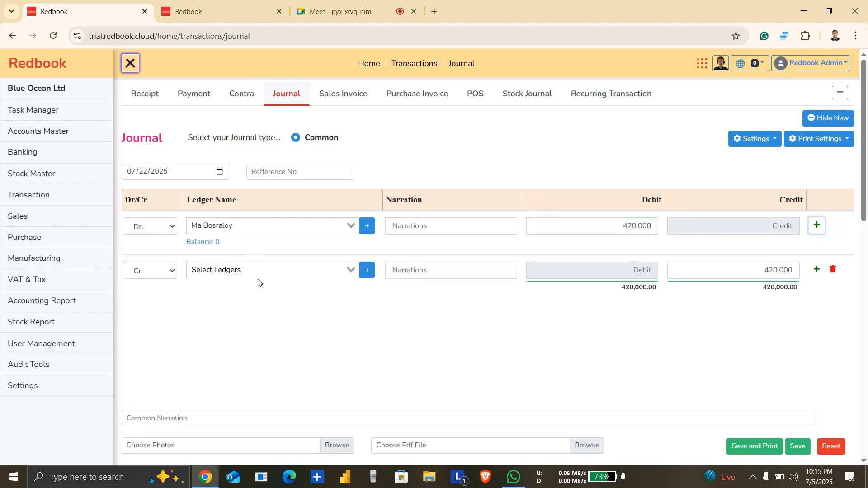
Step: Choose the Shirt Sales Income ledger for the journal voucher's credit line
{"action": "left_click", "coordinate": [290, 266]}
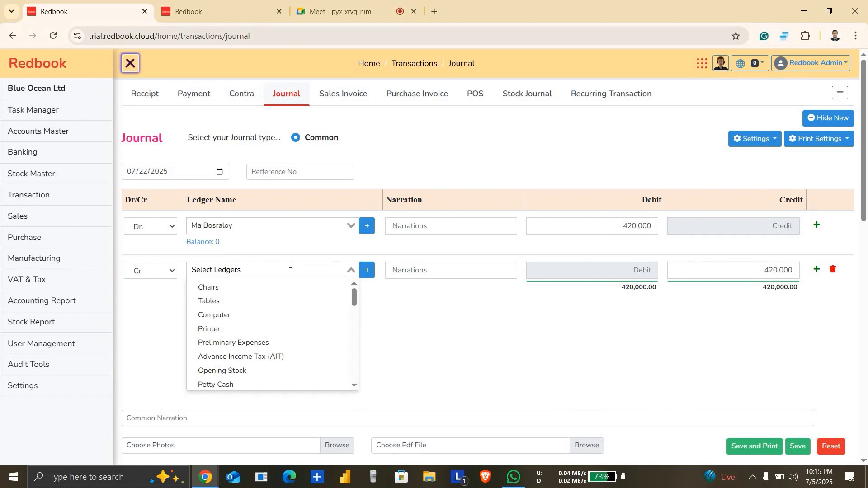
{"action": "type", "text": "sale"}
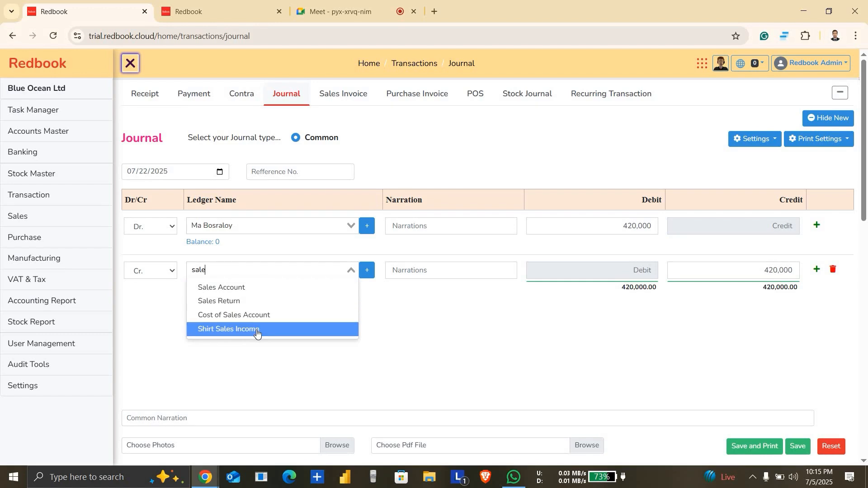
{"action": "left_click", "coordinate": [257, 332]}
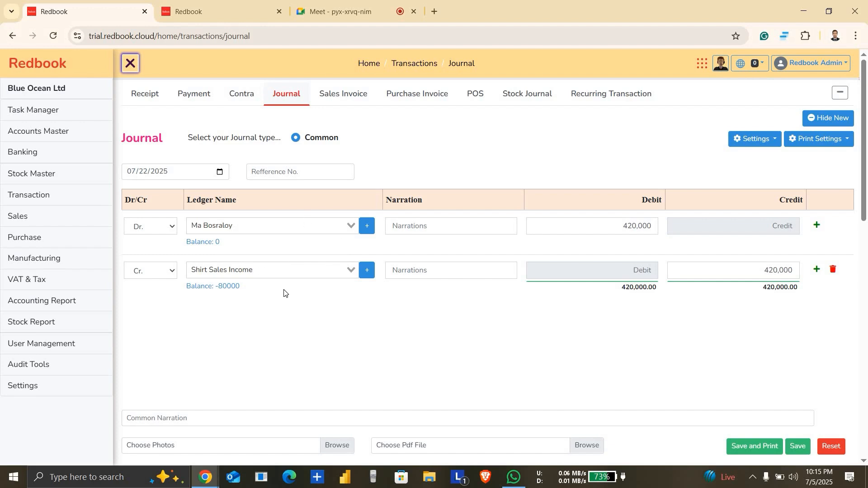
Step: Save the journal voucher and reload the July 2025 statement of the Shirt Purchase Expense ledger
{"action": "left_click", "coordinate": [808, 456]}
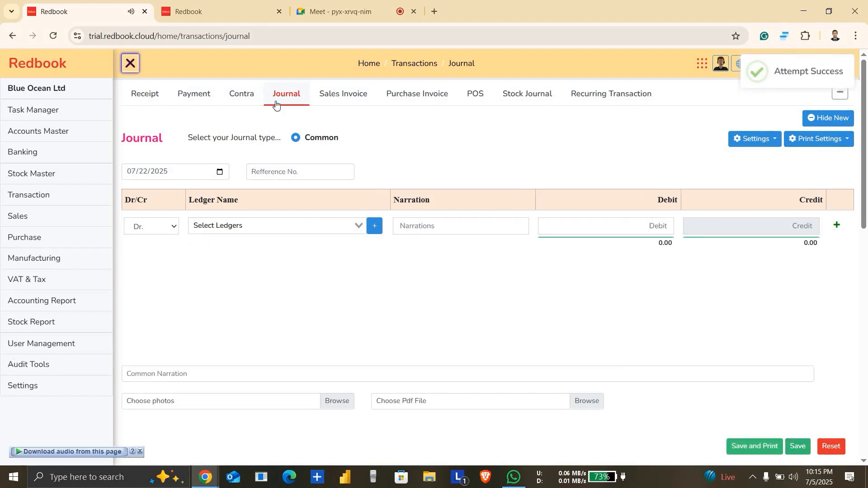
{"action": "left_click", "coordinate": [243, 2]}
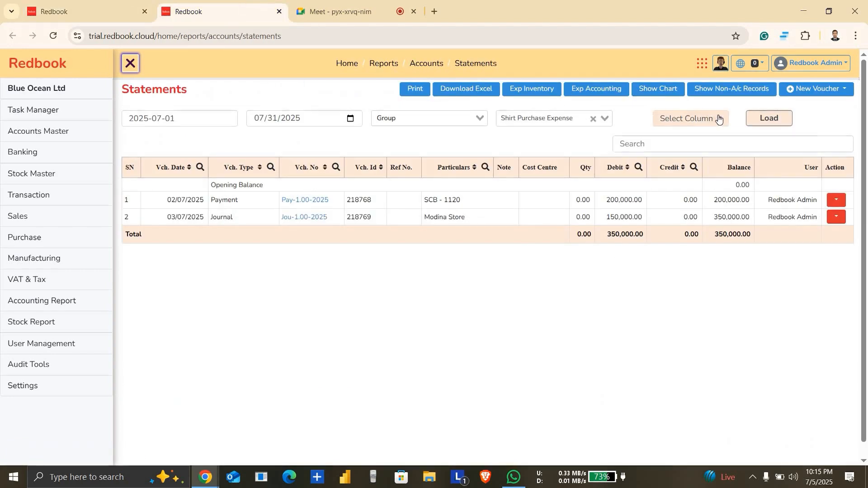
{"action": "left_click", "coordinate": [769, 118]}
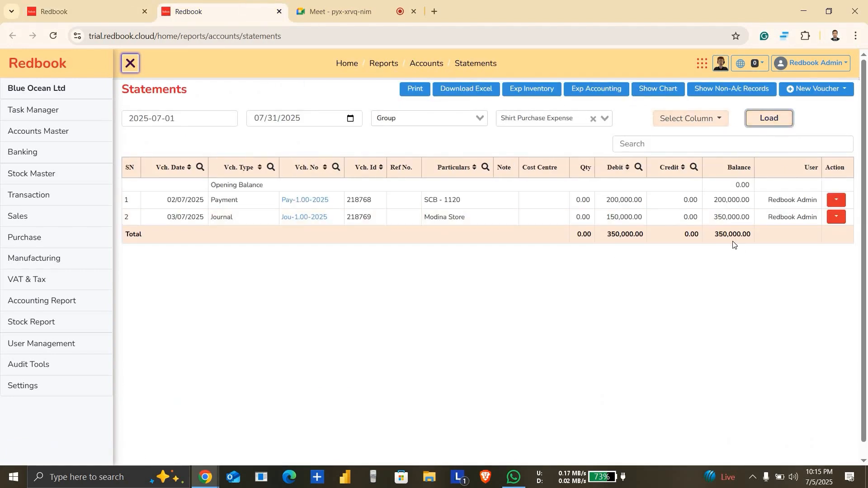
Step: Load the July 2025 statement for the Shirt Sales Income ledger
{"action": "left_click", "coordinate": [522, 122]}
{"action": "type", "text": "si"}
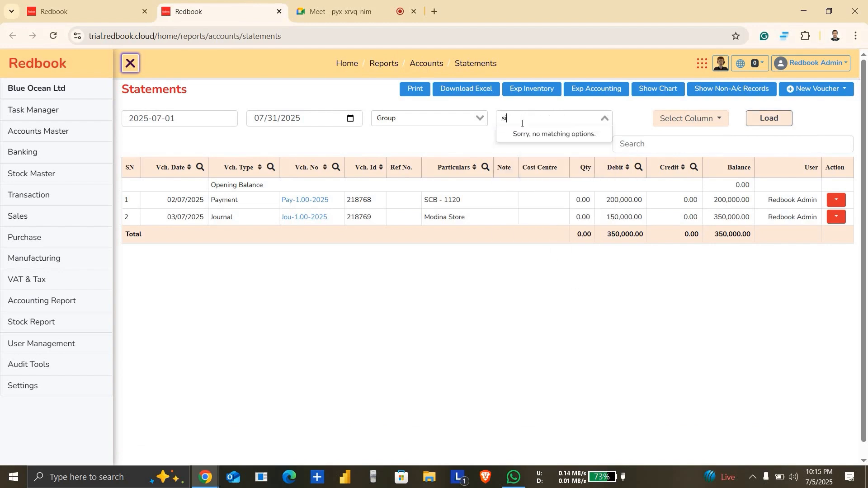
{"action": "key", "text": "BackSpace"}
{"action": "type", "text": "hi"}
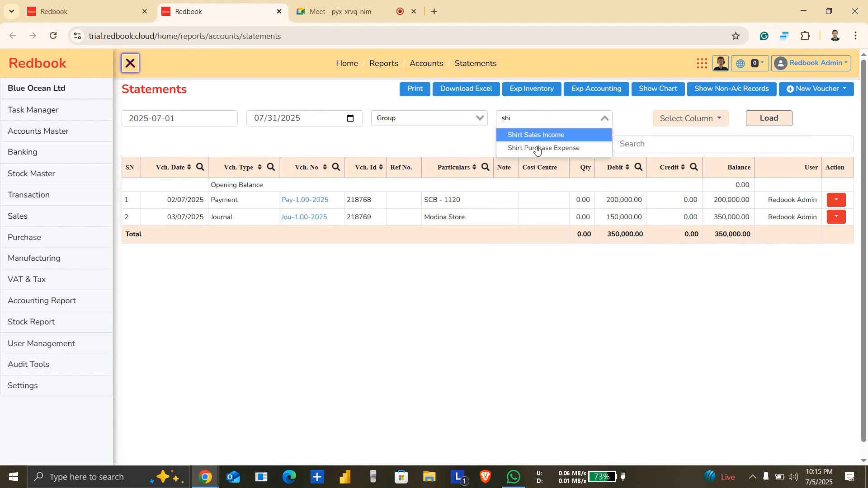
{"action": "left_click", "coordinate": [555, 135]}
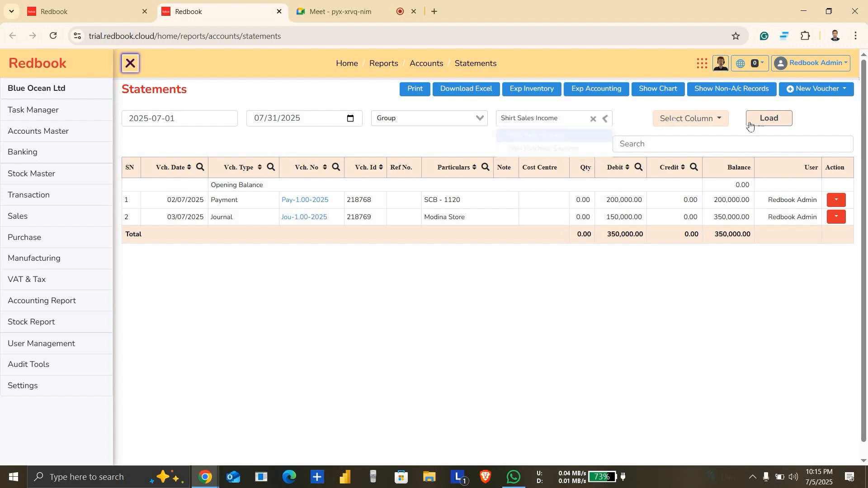
{"action": "left_click", "coordinate": [759, 128]}
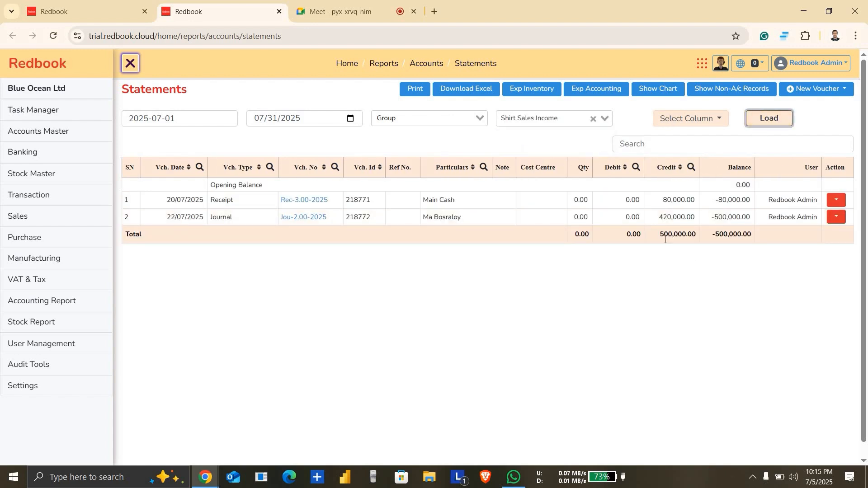
Step: Switch the statement to the Ma Bosraloy ledger and load it for the same period
{"action": "left_click", "coordinate": [548, 120]}
{"action": "type", "text": "ma"}
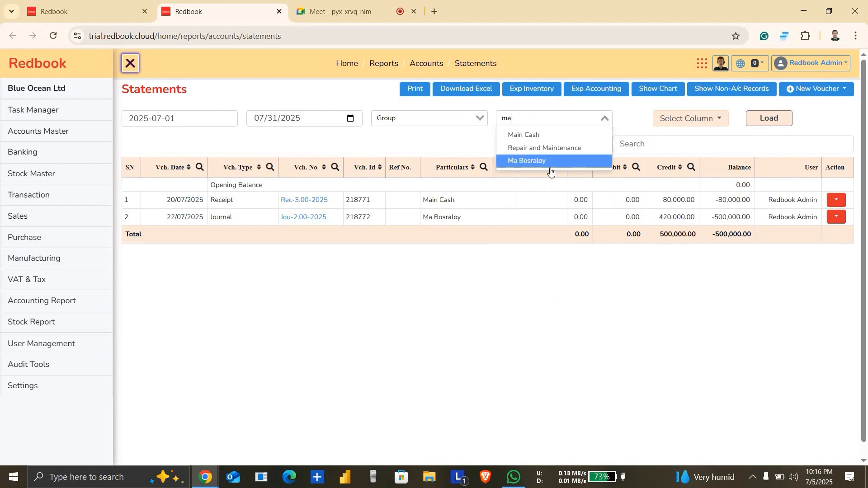
{"action": "left_click", "coordinate": [564, 161]}
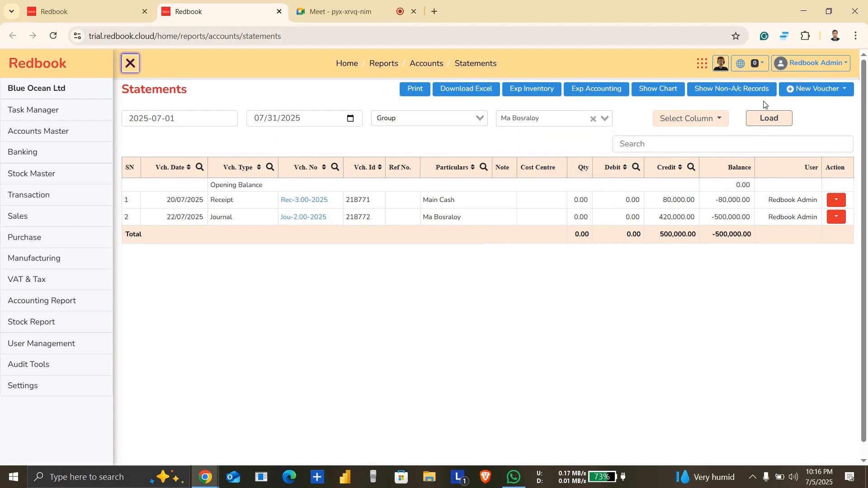
{"action": "left_click", "coordinate": [769, 118]}
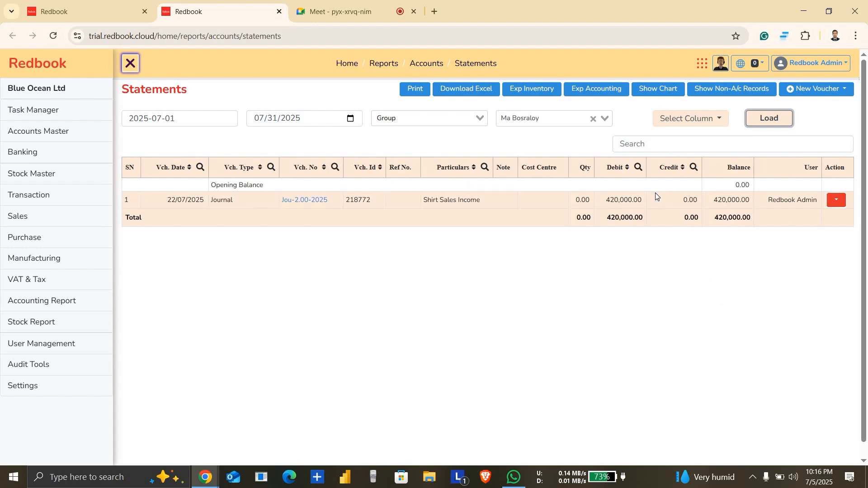
Step: Switch the statement to the Modina Store ledger and load its entries for the same period
{"action": "left_click", "coordinate": [544, 118]}
{"action": "type", "text": "modi"}
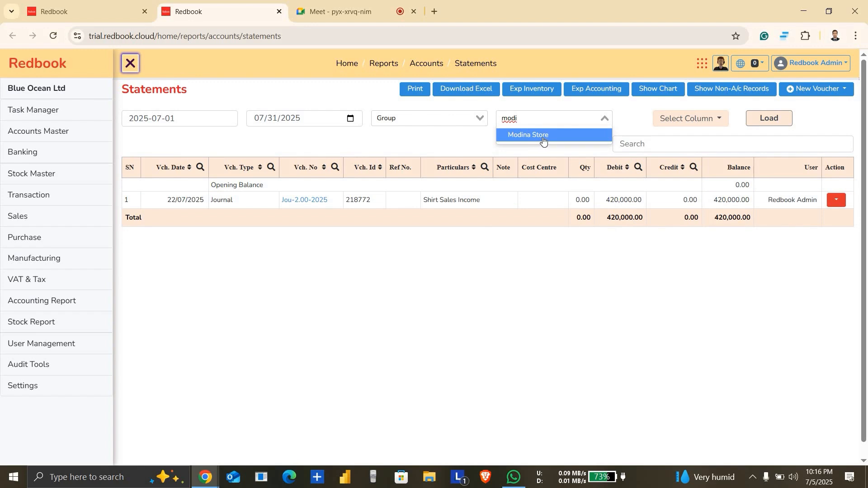
{"action": "left_click", "coordinate": [536, 138]}
{"action": "left_click", "coordinate": [779, 122]}
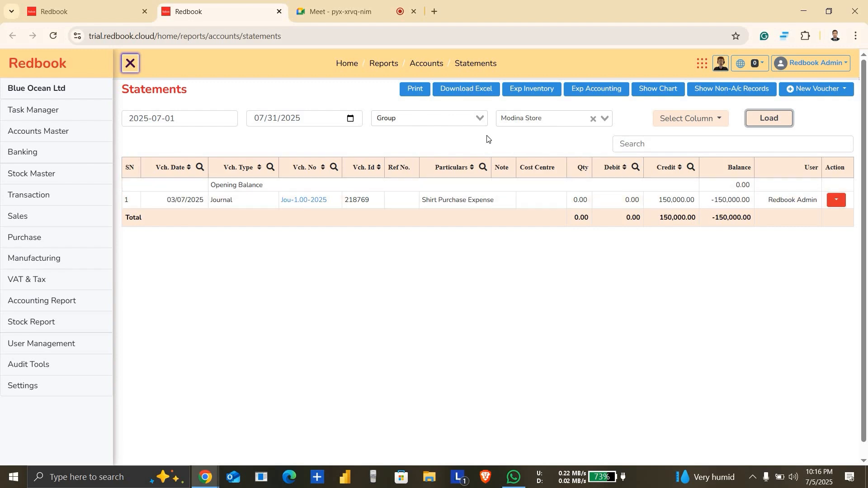
Step: Start a new common payment voucher dated 07/30/2025
{"action": "left_click", "coordinate": [113, 9]}
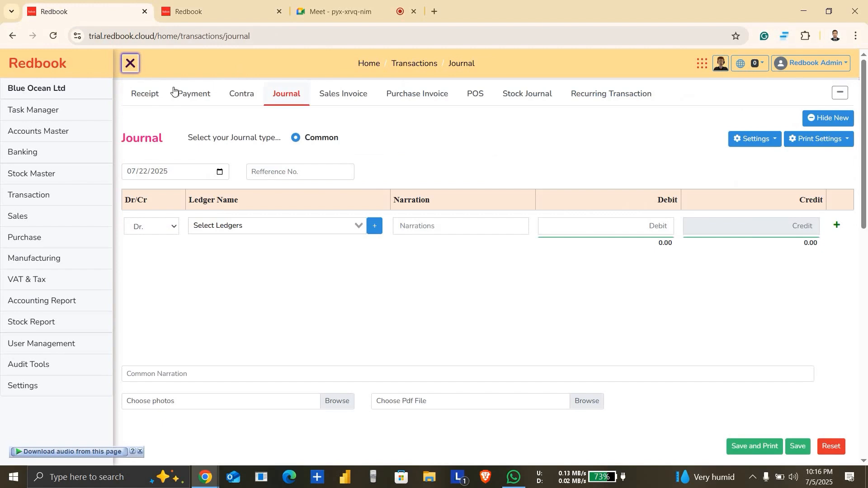
{"action": "left_click", "coordinate": [145, 99]}
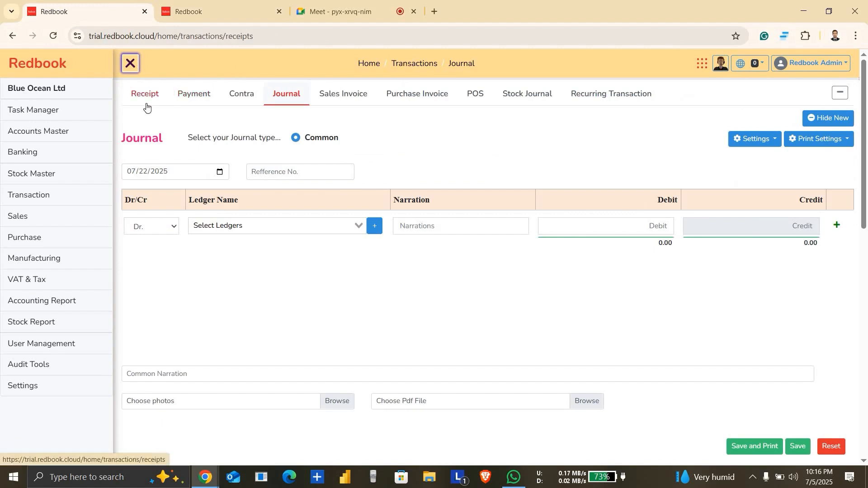
{"action": "left_click", "coordinate": [203, 106]}
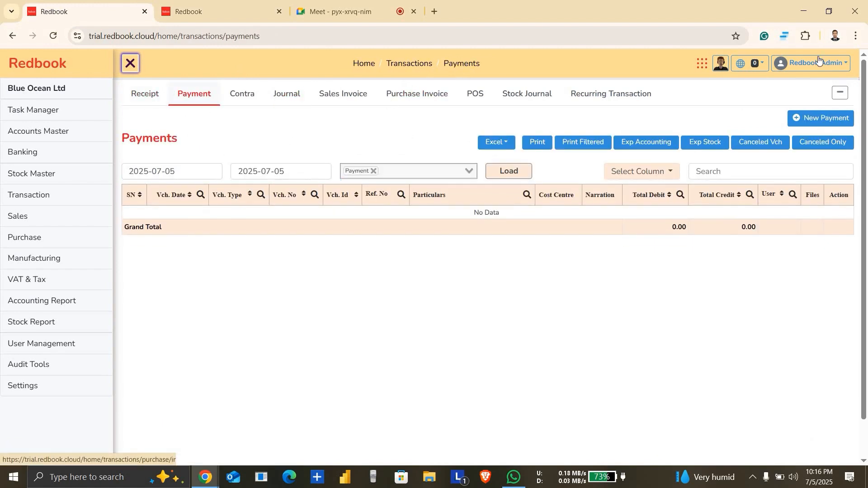
{"action": "left_click", "coordinate": [819, 118]}
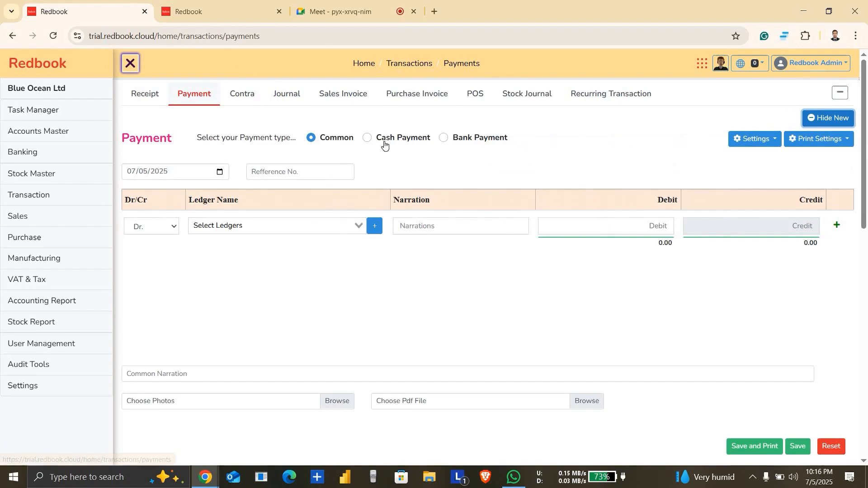
{"action": "left_click", "coordinate": [220, 172]}
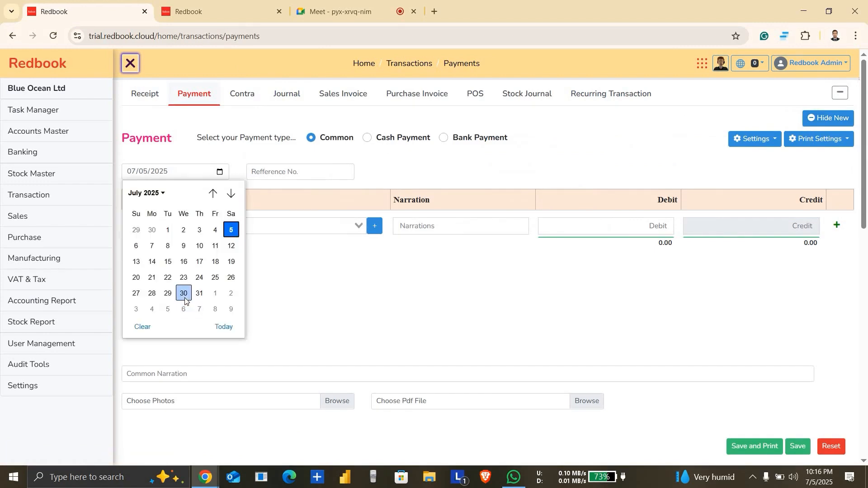
{"action": "left_click", "coordinate": [183, 294]}
Step: Debit the Modina Store ledger 90,000 in the payment voucher and add a credit line for the same amount
{"action": "left_click", "coordinate": [311, 223]}
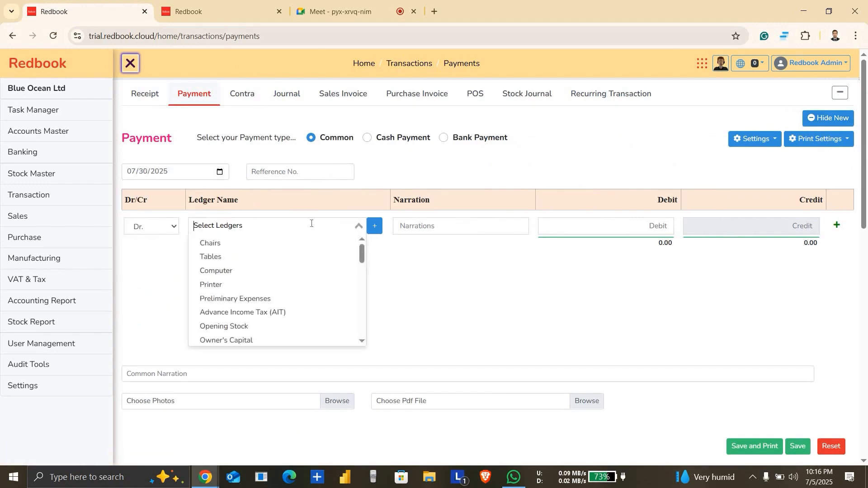
{"action": "type", "text": "mod"}
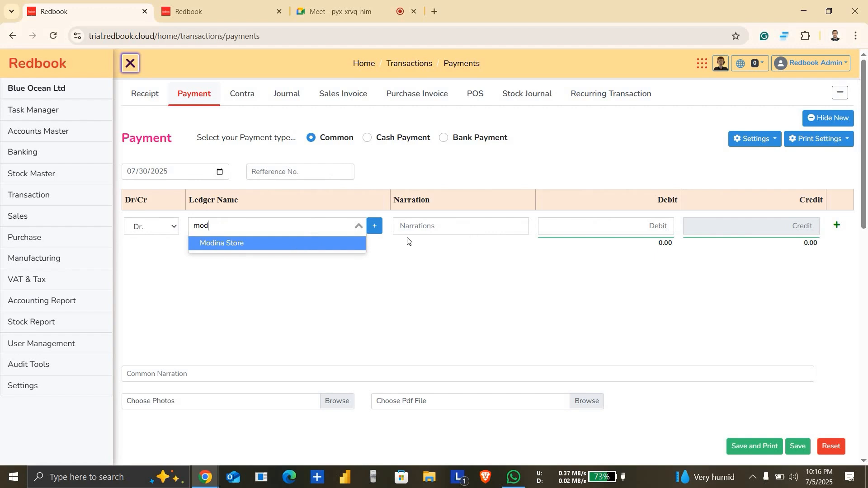
{"action": "left_click", "coordinate": [352, 247]}
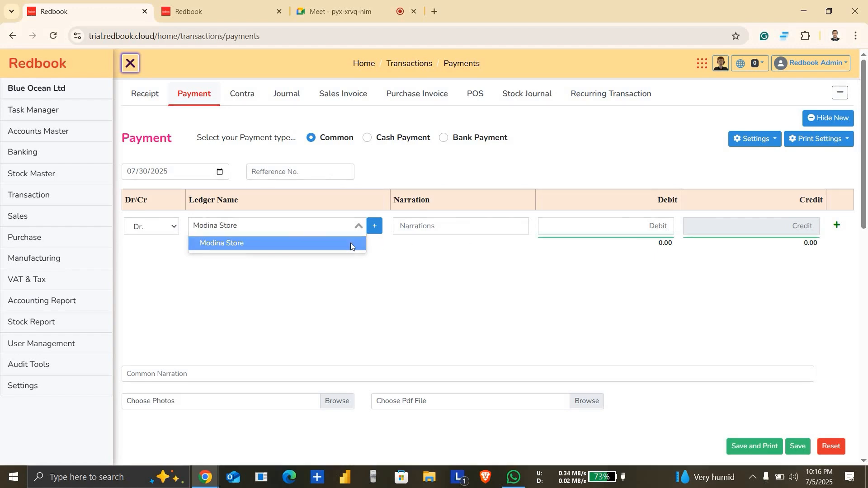
{"action": "left_click", "coordinate": [630, 227]}
{"action": "type", "text": "900000"}
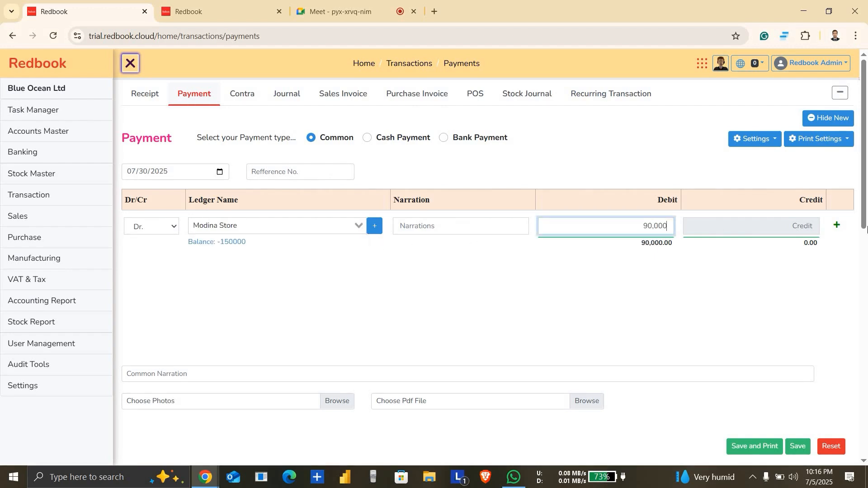
{"action": "left_click", "coordinate": [837, 226]}
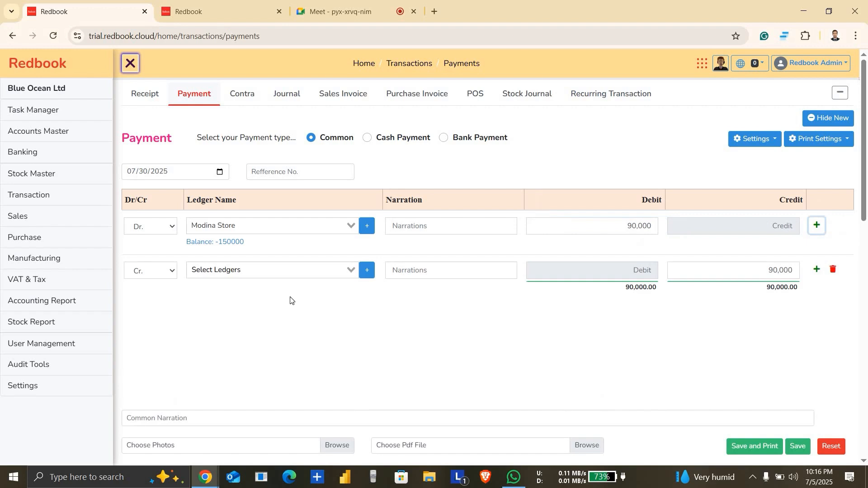
{"action": "left_click", "coordinate": [313, 270]}
{"action": "type", "text": "main"}
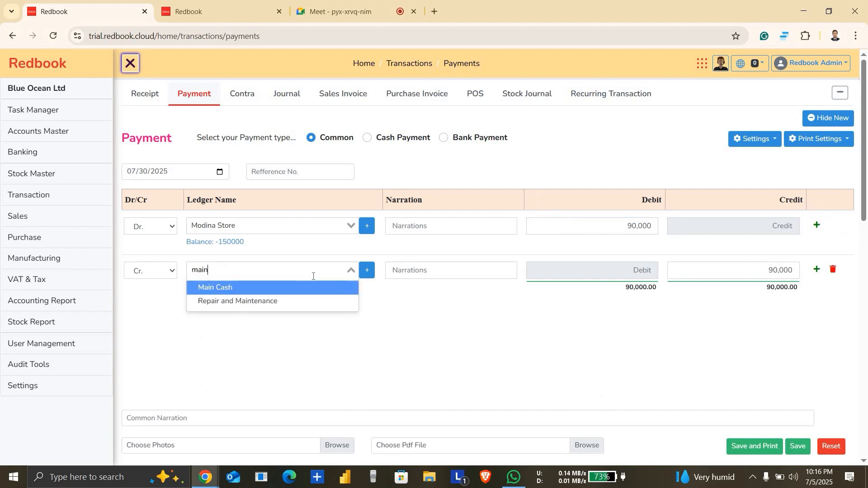
{"action": "left_click", "coordinate": [296, 288]}
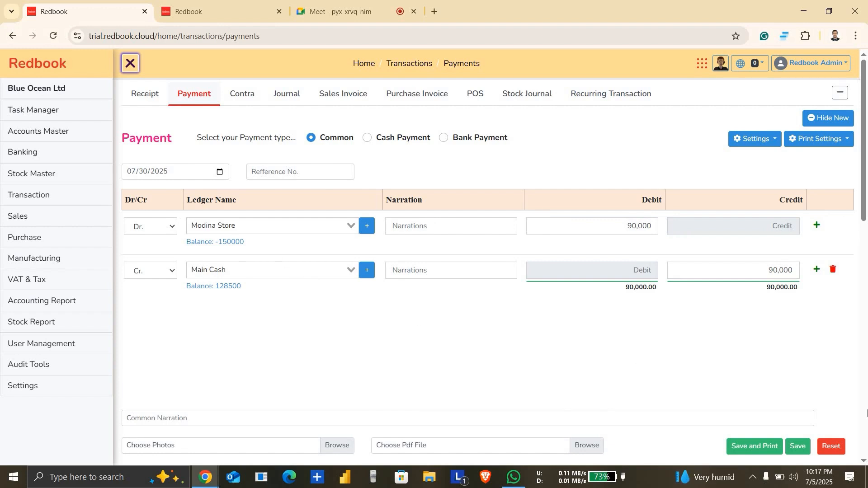
Step: Choose SCB - 1120 as the credit ledger for the 90,000 payment
{"action": "left_click", "coordinate": [299, 272]}
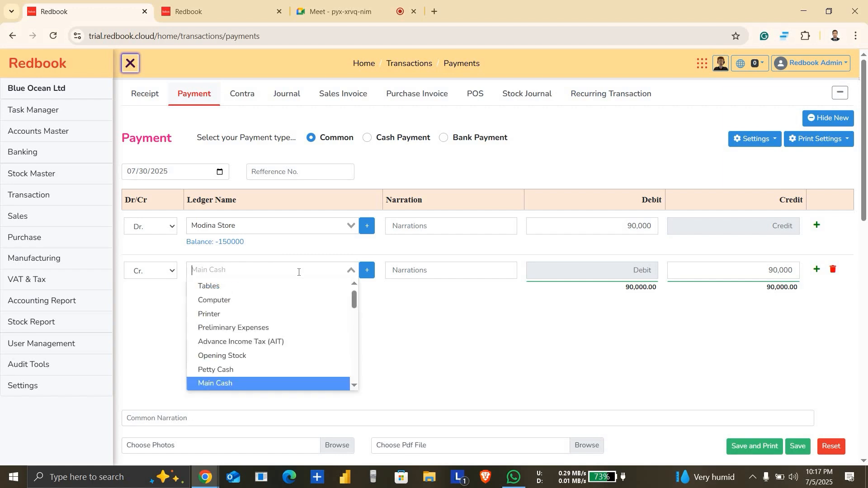
{"action": "type", "text": "scb"}
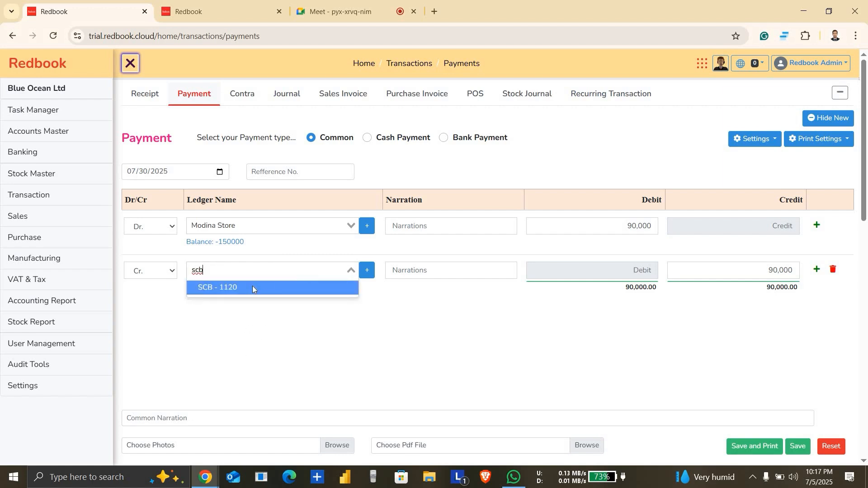
{"action": "left_click", "coordinate": [252, 288]}
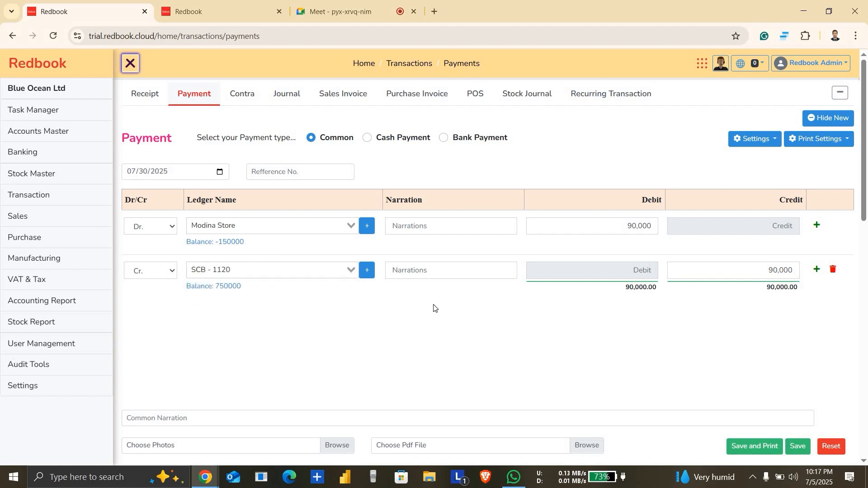
Step: Save the payment voucher and reload the July 2025 statement of the Modina Store ledger
{"action": "left_click", "coordinate": [801, 448]}
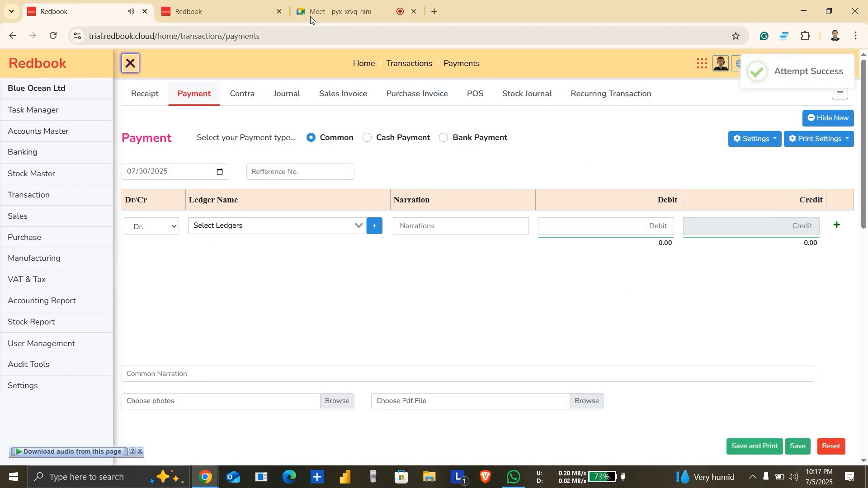
{"action": "left_click", "coordinate": [222, 4]}
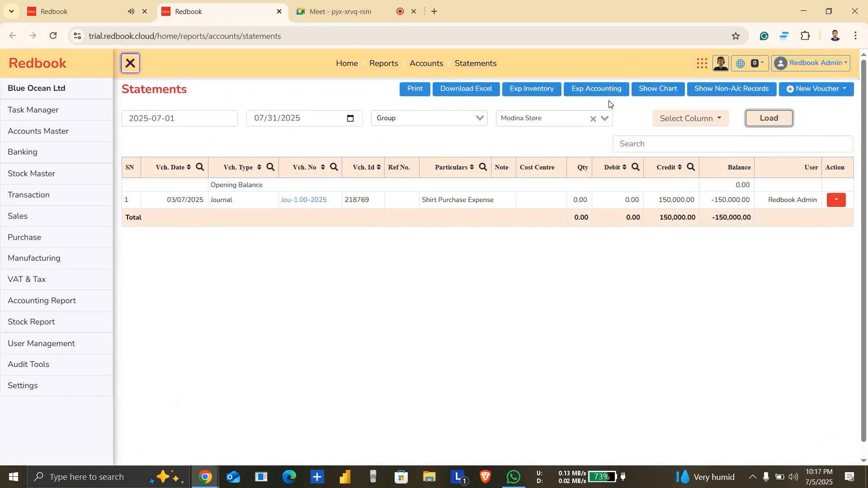
{"action": "left_click", "coordinate": [769, 123]}
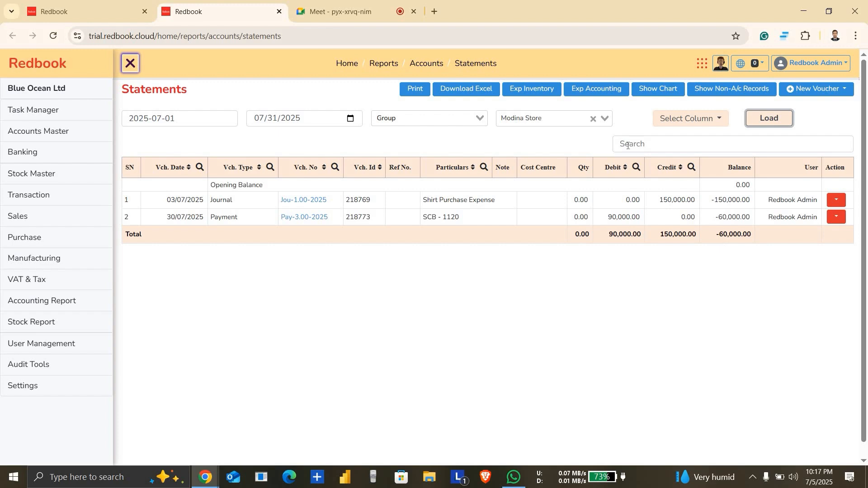
Step: Switch the statement to the Ma Bosraloy ledger and load its July 2025 entries
{"action": "left_click", "coordinate": [552, 123]}
{"action": "type", "text": "ma"}
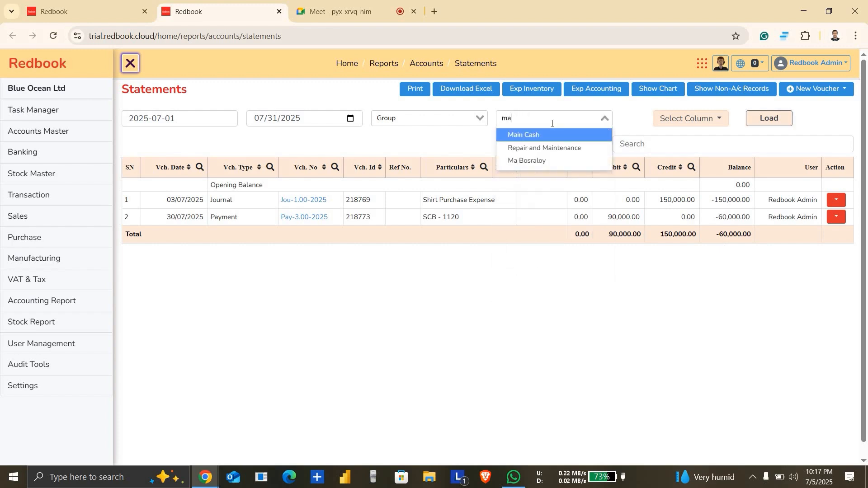
{"action": "left_click", "coordinate": [545, 135]}
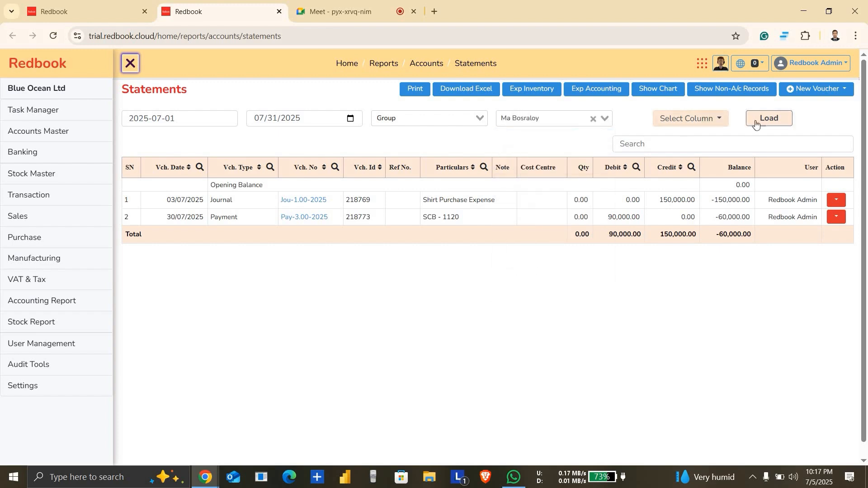
{"action": "left_click", "coordinate": [765, 122]}
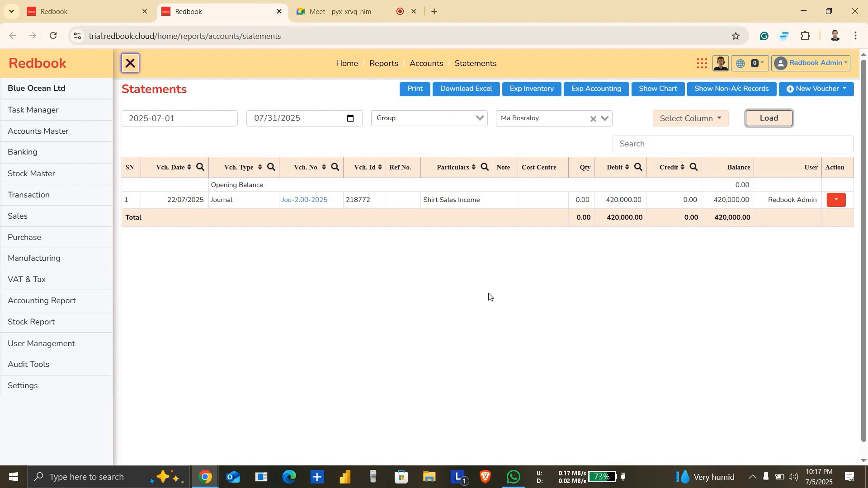
Step: Return to the transactions page and open the receipt voucher entry form
{"action": "left_click", "coordinate": [85, 10]}
{"action": "left_click", "coordinate": [145, 93]}
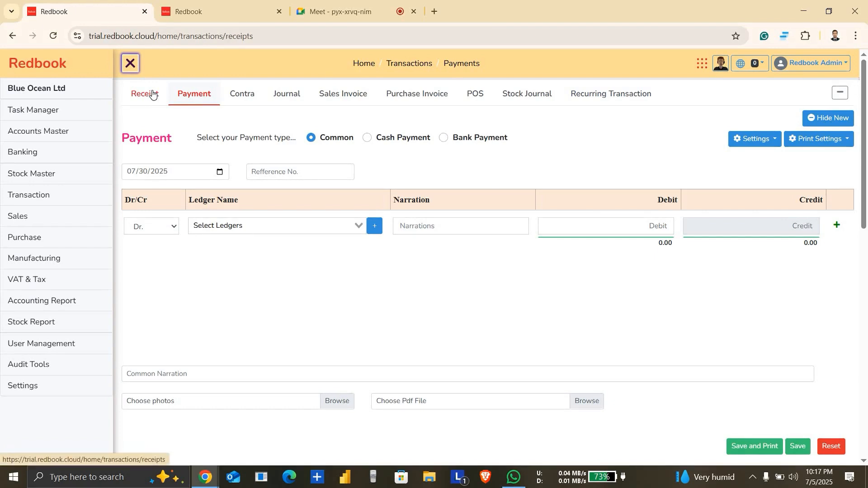
{"action": "left_click", "coordinate": [224, 176]}
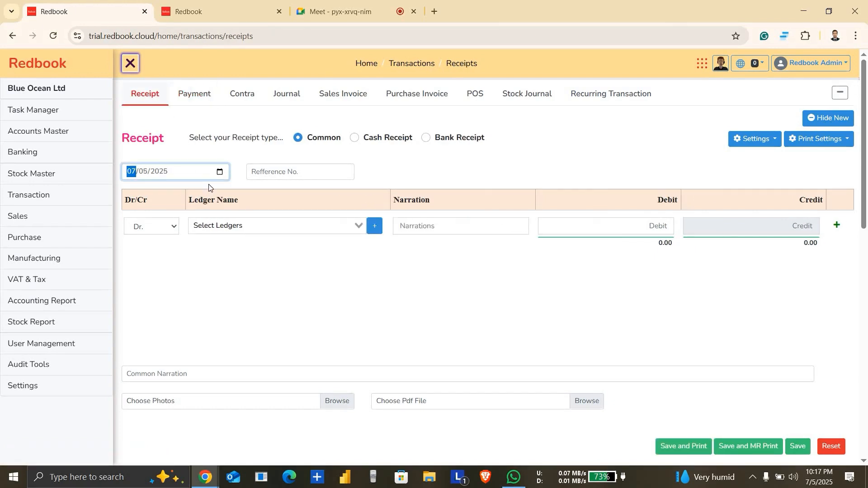
{"action": "left_click", "coordinate": [208, 184]}
{"action": "type", "text": "1"}
{"action": "key", "text": "Down"}
{"action": "key", "text": "Down"}
{"action": "key", "text": "Down"}
{"action": "key", "text": "Down"}
{"action": "key", "text": "Down"}
{"action": "key", "text": "Down"}
{"action": "key", "text": "Down"}
{"action": "key", "text": "Down"}
{"action": "key", "text": "Down"}
{"action": "key", "text": "Down"}
{"action": "key", "text": "Down"}
{"action": "key", "text": "Down"}
{"action": "key", "text": "Down"}
{"action": "key", "text": "Down"}
{"action": "key", "text": "Down"}
{"action": "key", "text": "super"}
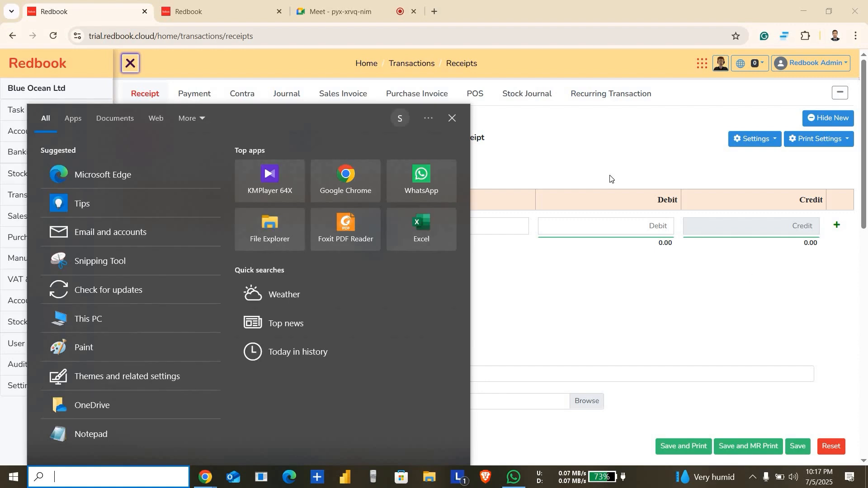
{"action": "key", "text": "Escape"}
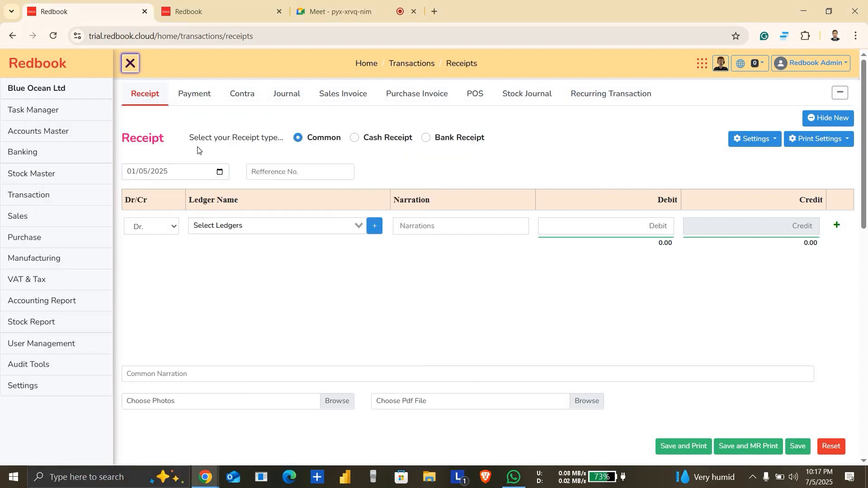
Step: Set the receipt voucher date to 07/31/2025 using the calendar
{"action": "left_click", "coordinate": [221, 174]}
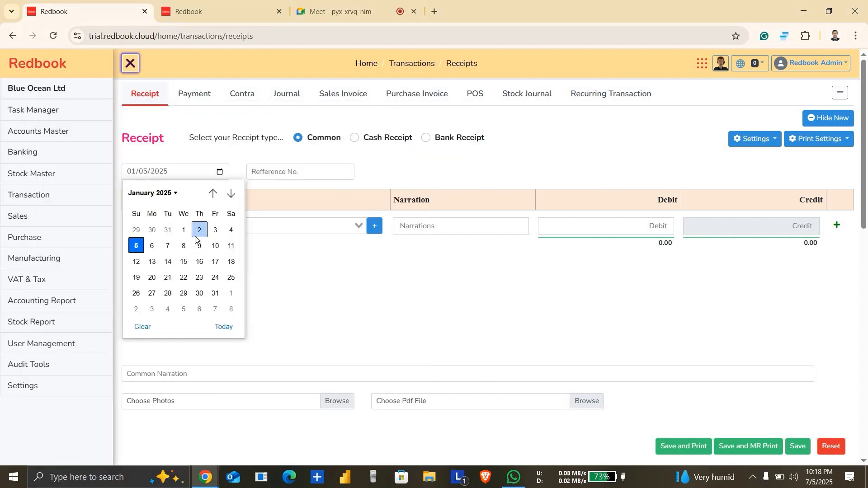
{"action": "left_click", "coordinate": [231, 194]}
{"action": "left_click", "coordinate": [231, 194]}
{"action": "left_click", "coordinate": [232, 194]}
{"action": "left_click", "coordinate": [232, 194]}
{"action": "left_click", "coordinate": [231, 194]}
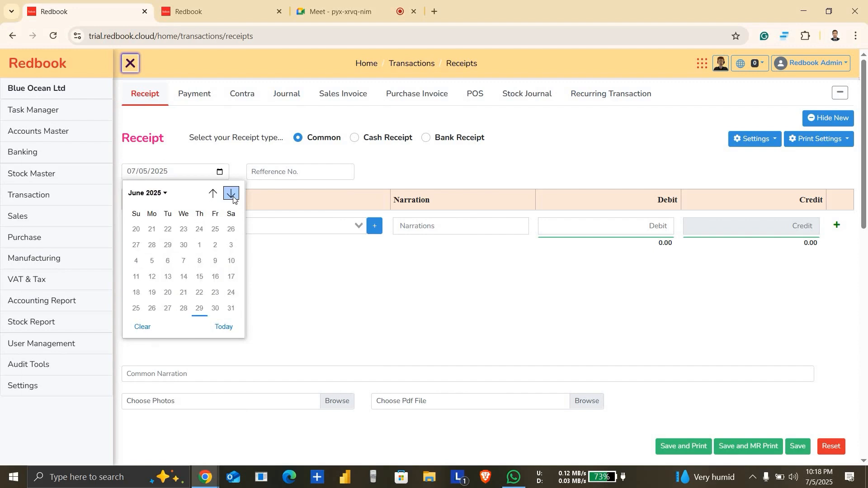
{"action": "left_click", "coordinate": [232, 193]}
{"action": "left_click", "coordinate": [231, 194]}
{"action": "left_click", "coordinate": [212, 193]}
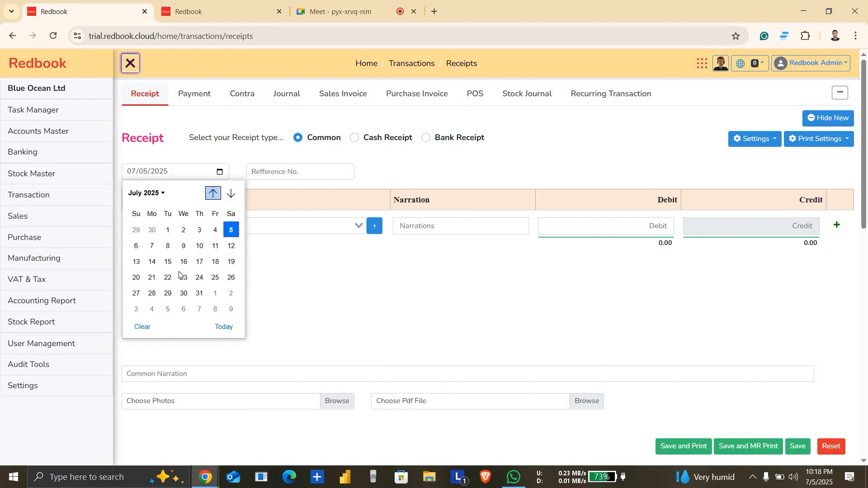
{"action": "left_click", "coordinate": [199, 293]}
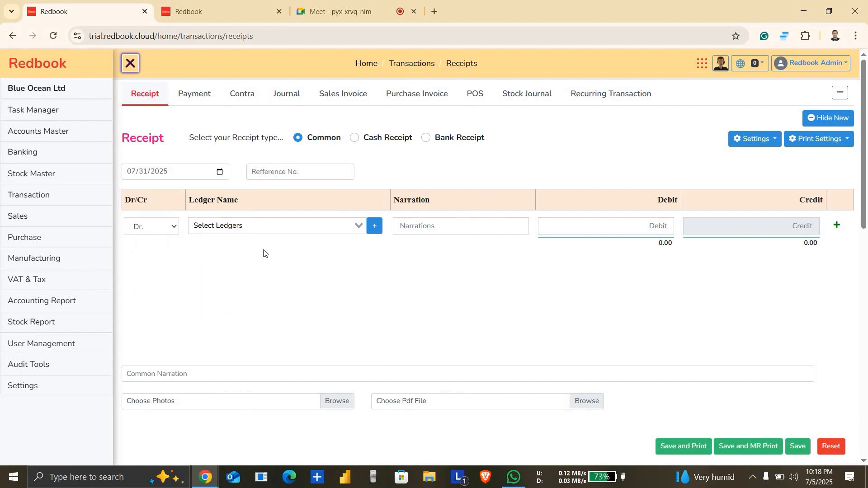
Step: Debit the SCB - 1120 ledger 200,000 in the receipt voucher
{"action": "left_click", "coordinate": [297, 228]}
{"action": "type", "text": "sc"}
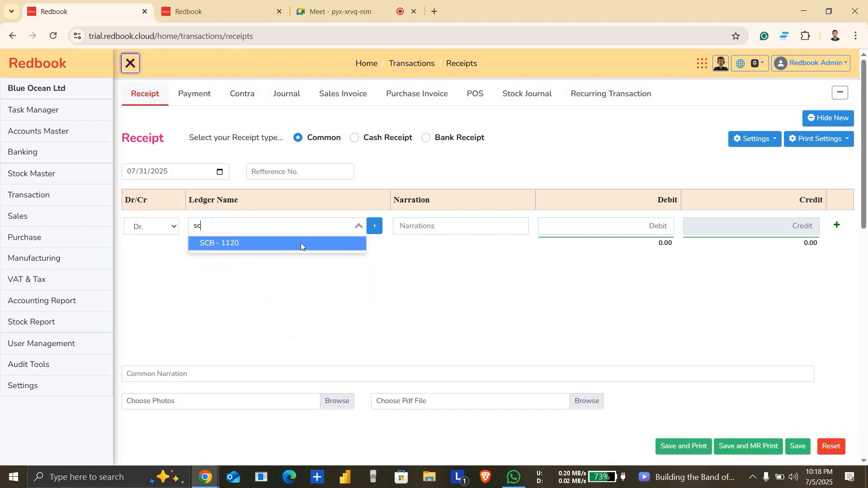
{"action": "left_click", "coordinate": [300, 243]}
{"action": "left_click", "coordinate": [572, 229]}
{"action": "type", "text": "2000000"}
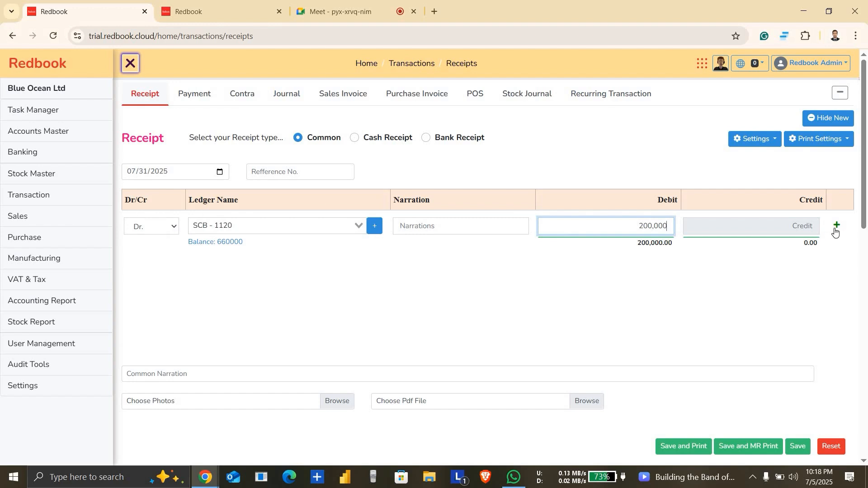
{"action": "left_click", "coordinate": [837, 225]}
{"action": "left_click", "coordinate": [299, 269]}
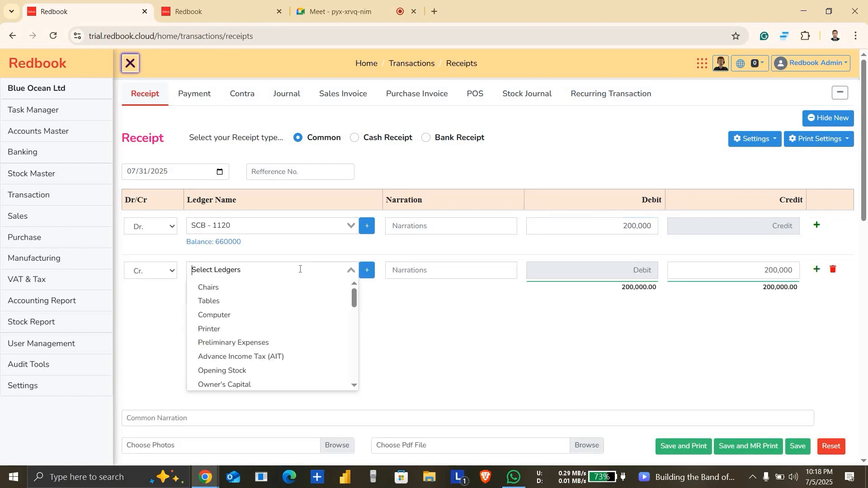
{"action": "type", "text": "Ma"}
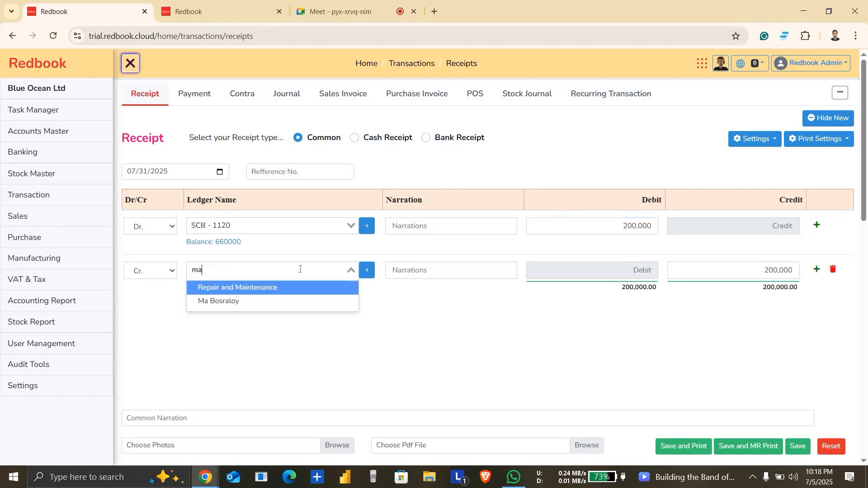
{"action": "left_click", "coordinate": [237, 301]}
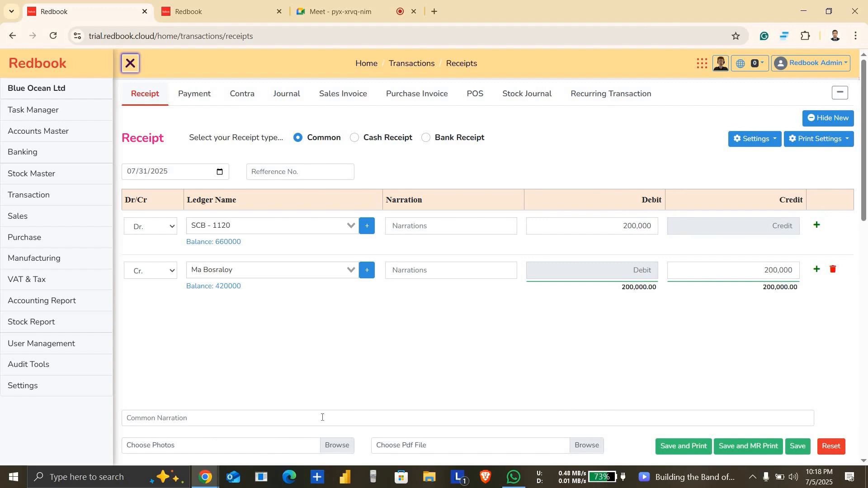
{"action": "left_click", "coordinate": [322, 417]}
{"action": "left_click", "coordinate": [797, 446]}
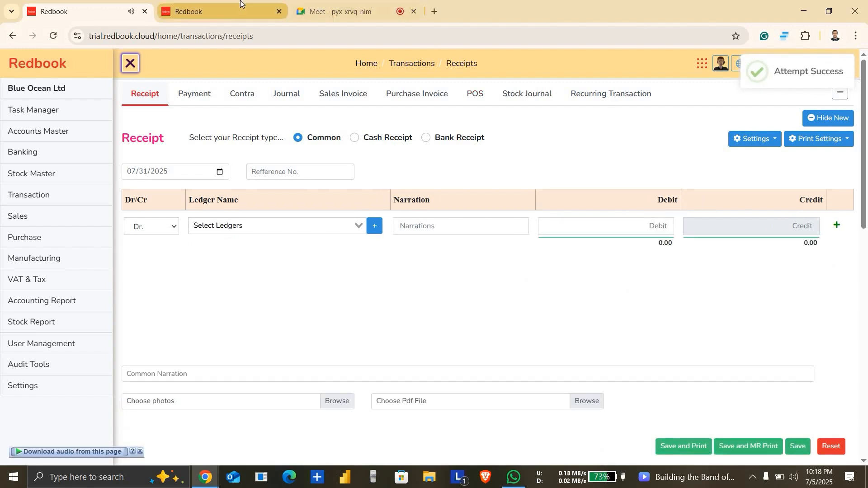
Step: Reload the Ma Bosraloy ledger statement in the other browser tab and open the Profit and Loss report
{"action": "left_click", "coordinate": [217, 11]}
{"action": "left_click", "coordinate": [782, 124]}
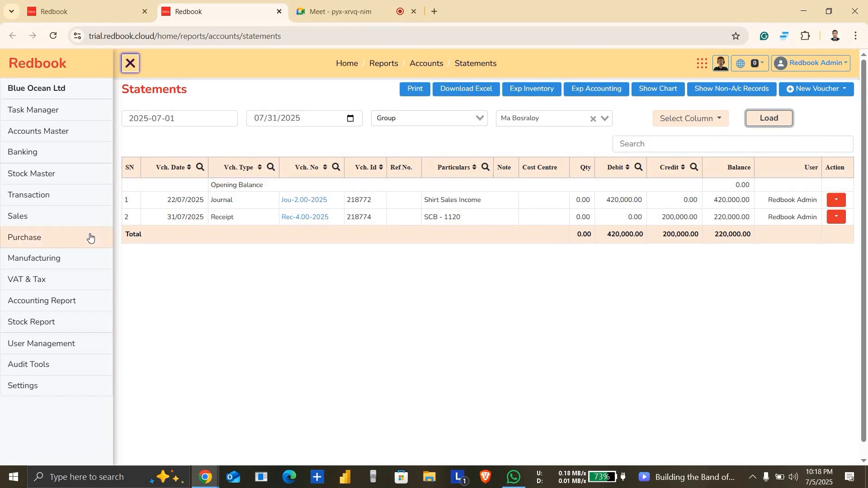
{"action": "left_click", "coordinate": [59, 309]}
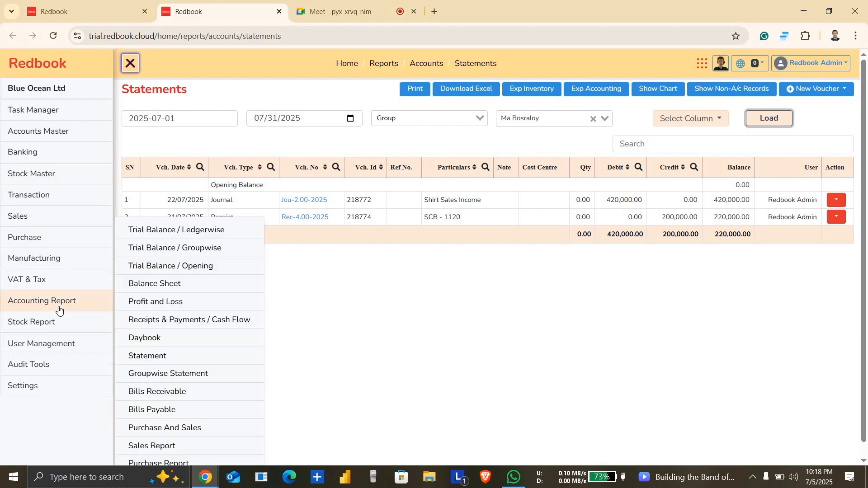
{"action": "left_click", "coordinate": [191, 302]}
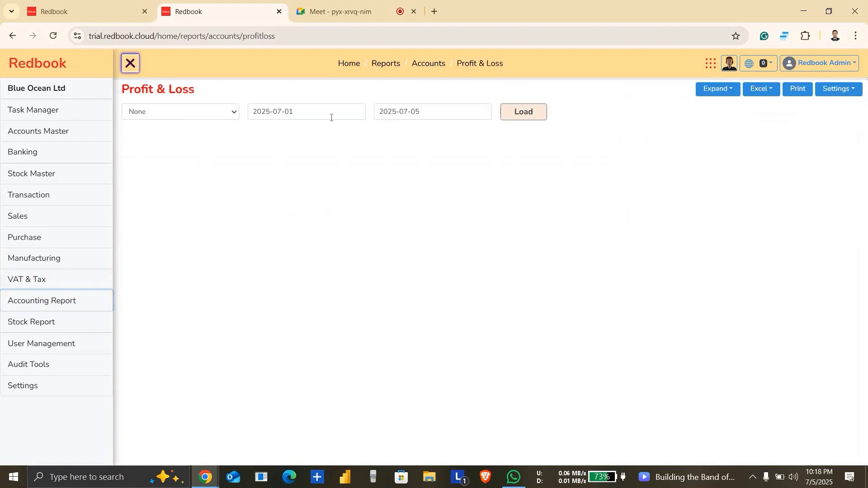
Step: Load the profit and loss report for 07/01/2025 to 07/31/2025 with a Monthly comparison
{"action": "left_click", "coordinate": [332, 121]}
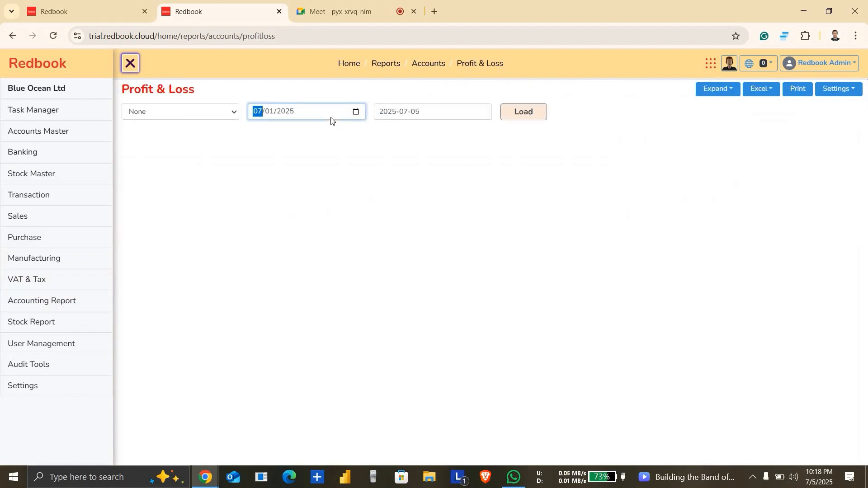
{"action": "left_click", "coordinate": [452, 113]}
{"action": "left_click", "coordinate": [483, 112]}
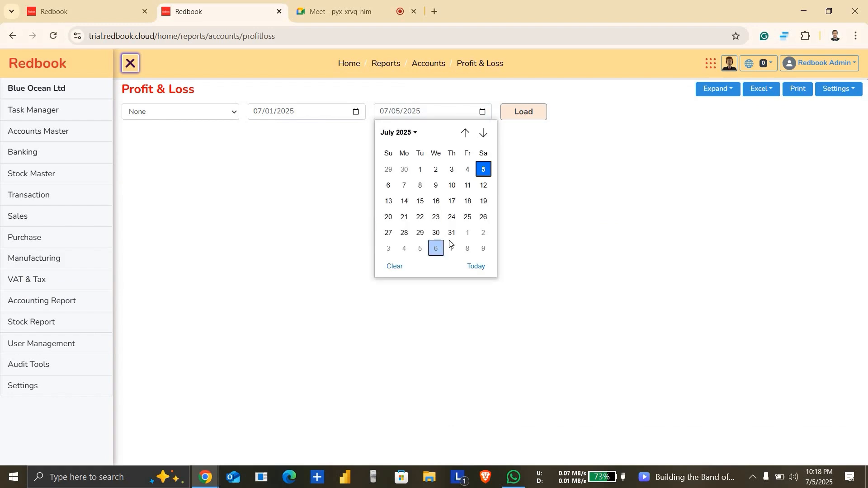
{"action": "left_click", "coordinate": [451, 233]}
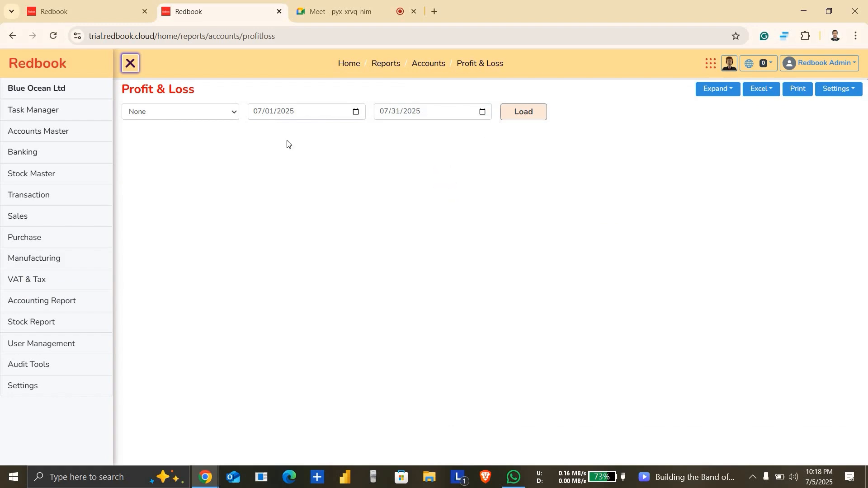
{"action": "left_click", "coordinate": [231, 115]}
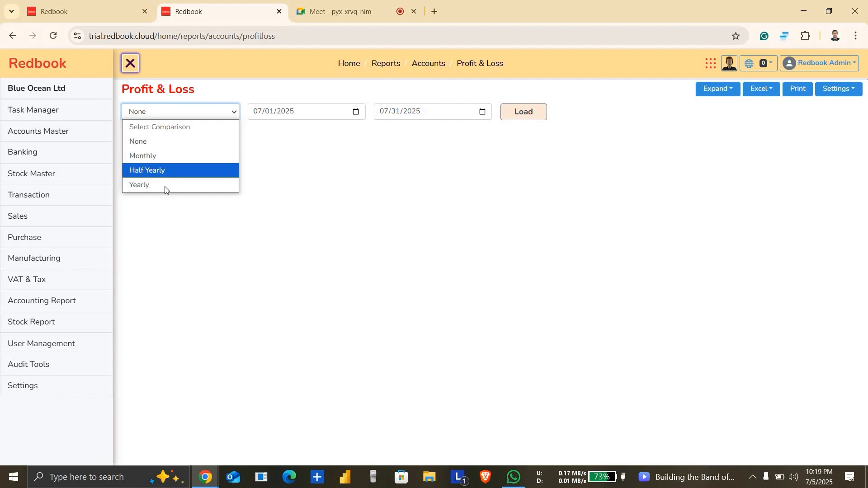
{"action": "left_click", "coordinate": [188, 154]}
{"action": "left_click", "coordinate": [523, 113]}
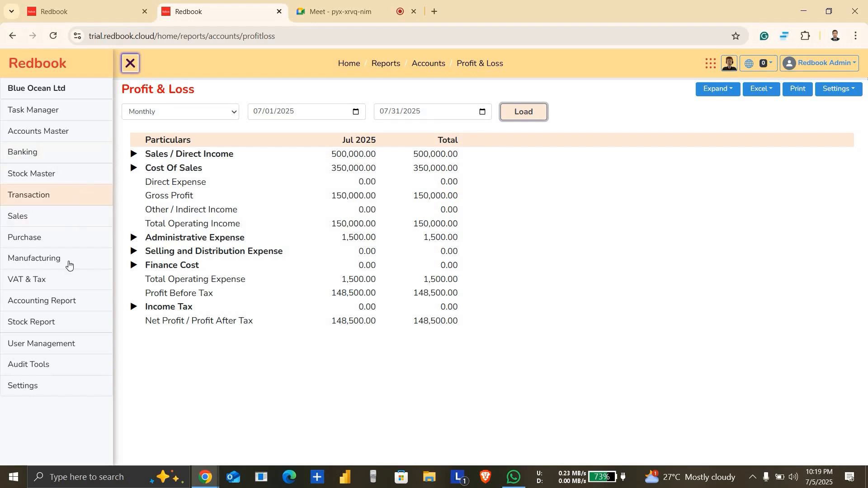
Step: Open the Balance Sheet report and load it as of 07/31/2025
{"action": "left_click", "coordinate": [16, 302]}
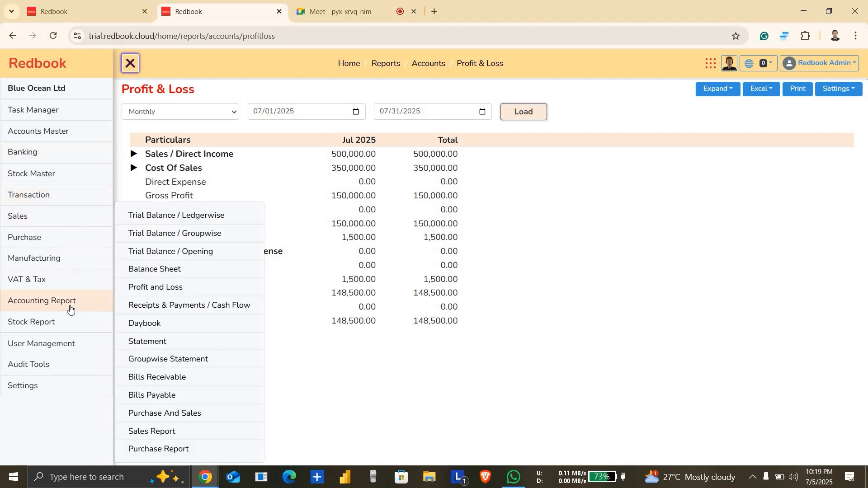
{"action": "left_click", "coordinate": [188, 269]}
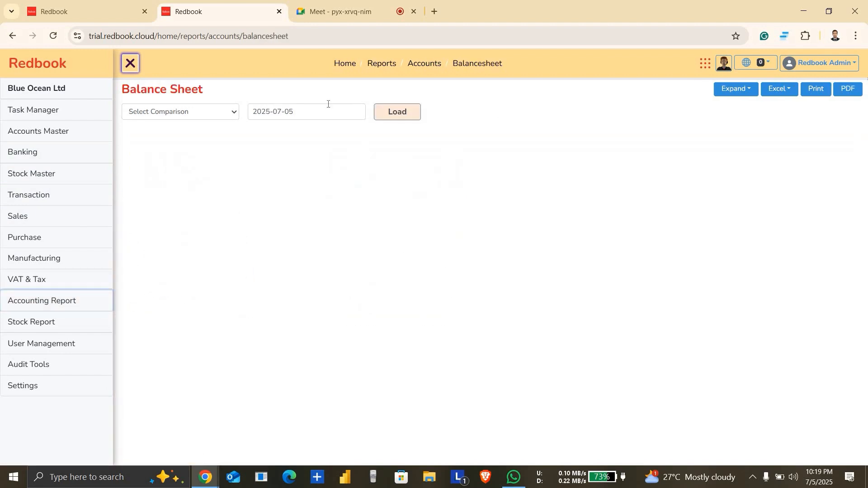
{"action": "left_click", "coordinate": [307, 116]}
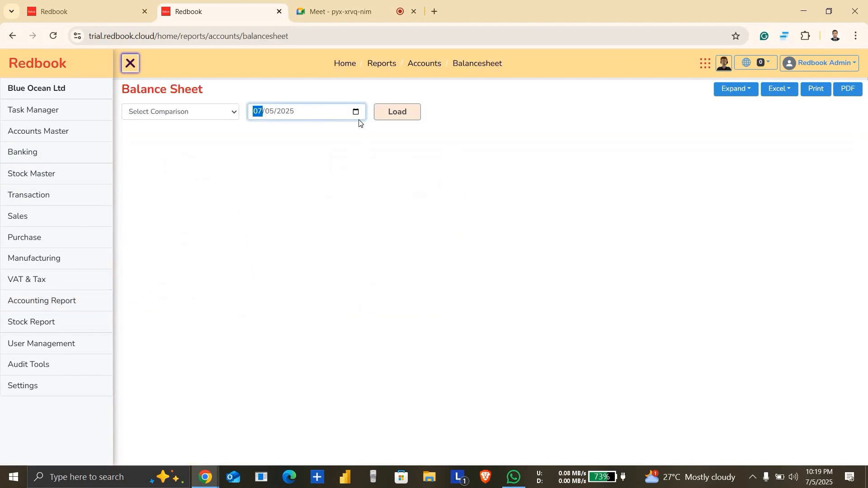
{"action": "left_click", "coordinate": [357, 114]}
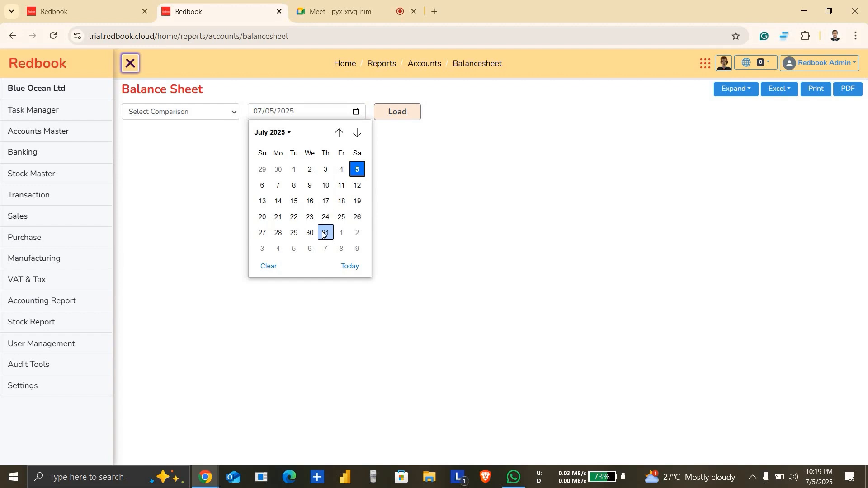
{"action": "left_click", "coordinate": [326, 232]}
{"action": "left_click", "coordinate": [405, 120]}
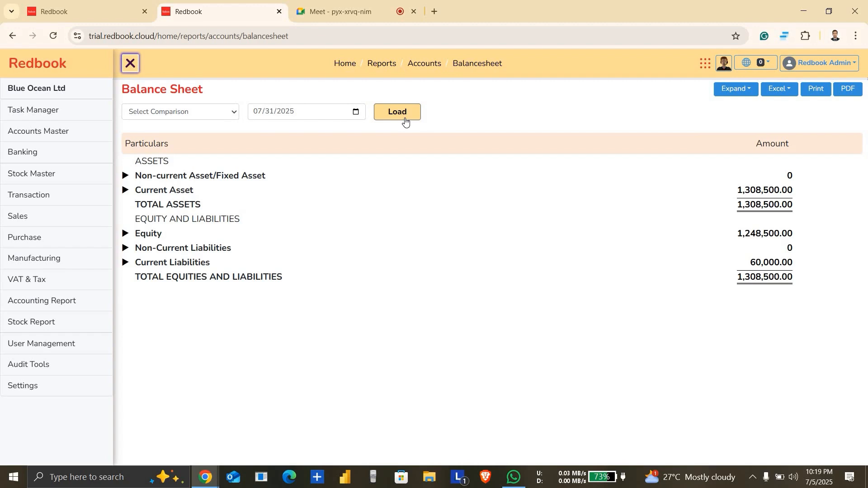
Step: Examine the balance sheet's non-current assets, then expand Current Asset with its customer receivables, bank accounts and cash in hand
{"action": "left_click", "coordinate": [127, 177]}
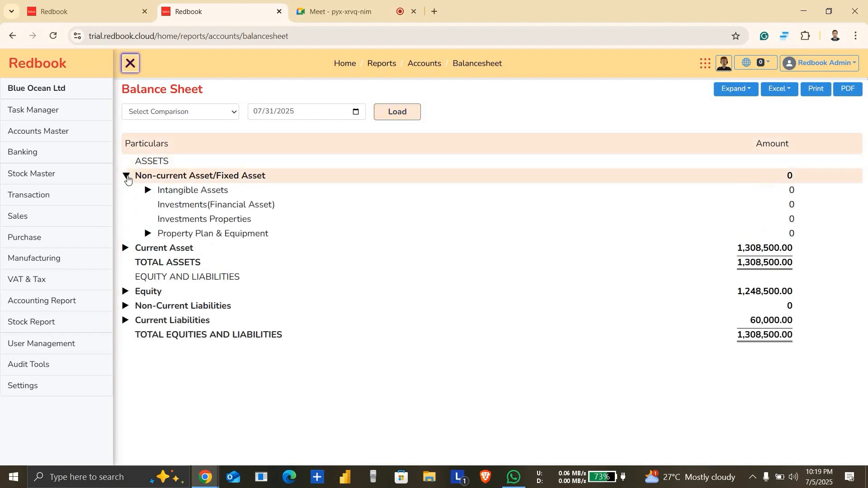
{"action": "left_click", "coordinate": [127, 177]}
{"action": "left_click", "coordinate": [128, 191]}
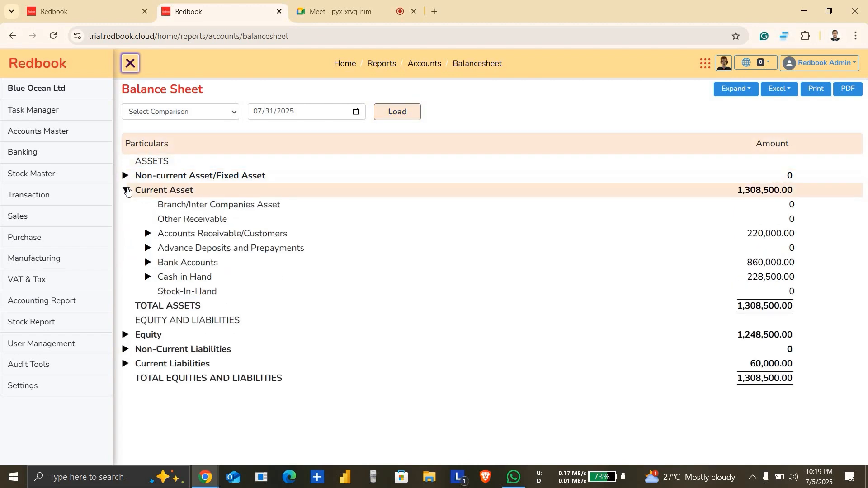
{"action": "left_click", "coordinate": [147, 235]}
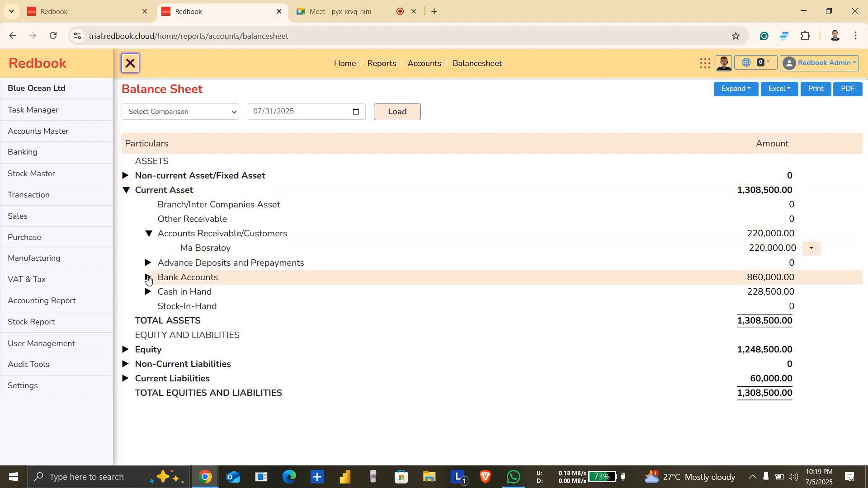
{"action": "left_click", "coordinate": [148, 279]}
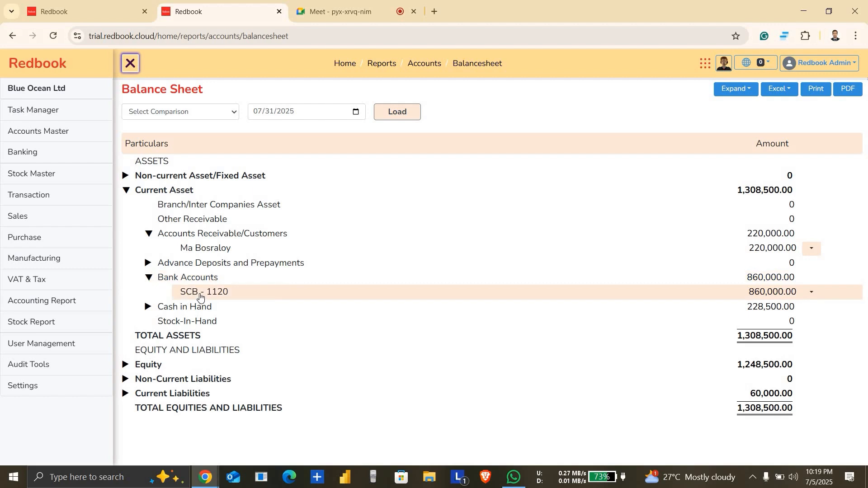
{"action": "left_click", "coordinate": [147, 307]}
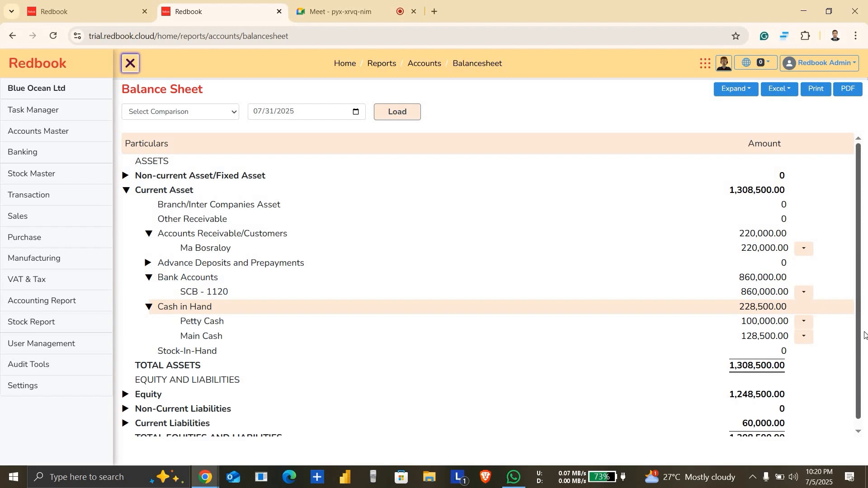
Step: Expand Equity and its Share Capital/Owner's Capital group to inspect the capital ledgers in the balance sheet
{"action": "scroll", "coordinate": [866, 335], "scroll_direction": "down", "scroll_amount": 1}
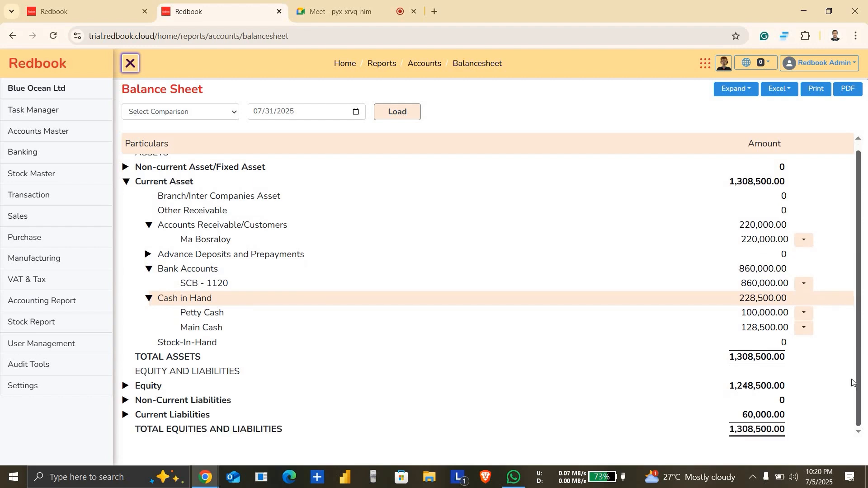
{"action": "left_click", "coordinate": [124, 388]}
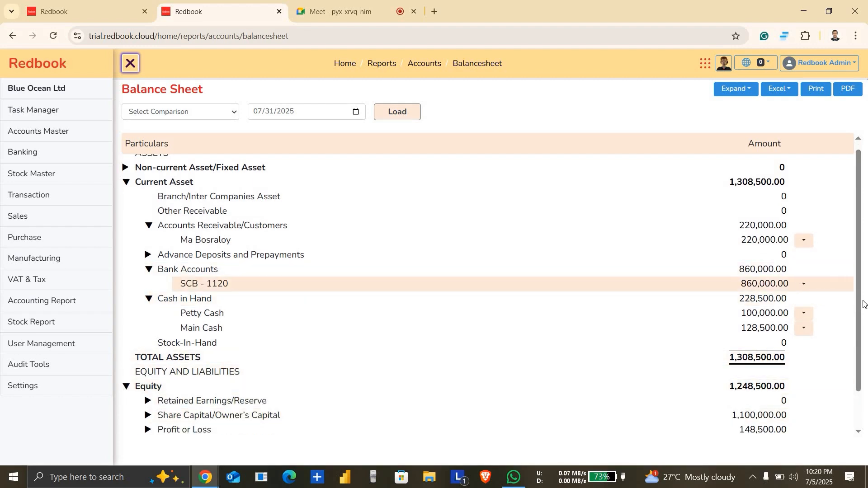
{"action": "scroll", "coordinate": [859, 302], "scroll_direction": "down", "scroll_amount": 1}
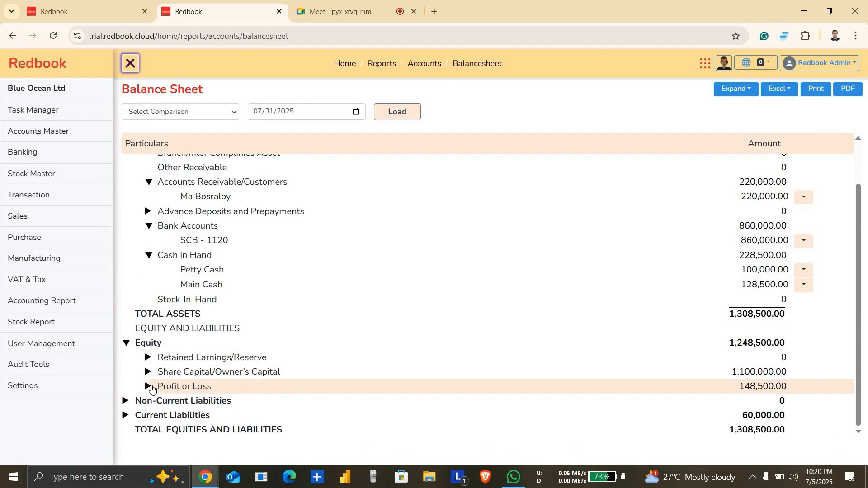
{"action": "left_click", "coordinate": [150, 370]}
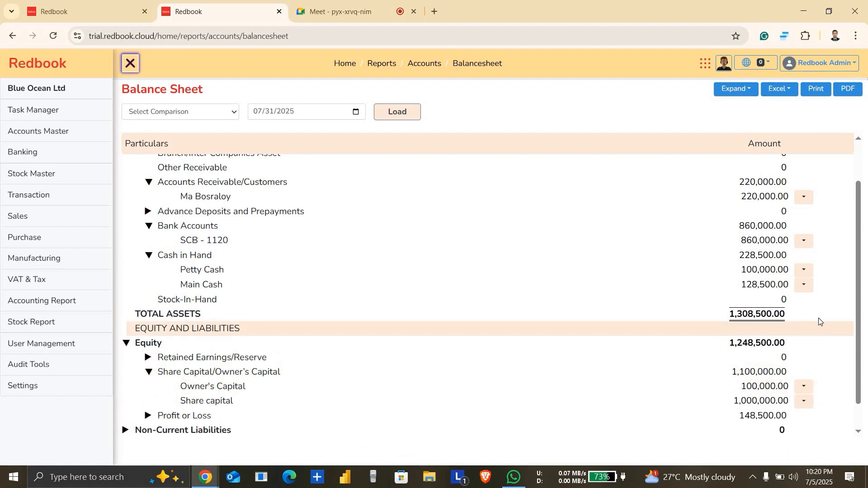
Step: Expand Current Liabilities and its Accounts Payable / Supplier group, and review the balance sheet down to the total equities and liabilities
{"action": "scroll", "coordinate": [860, 335], "scroll_direction": "down", "scroll_amount": 1}
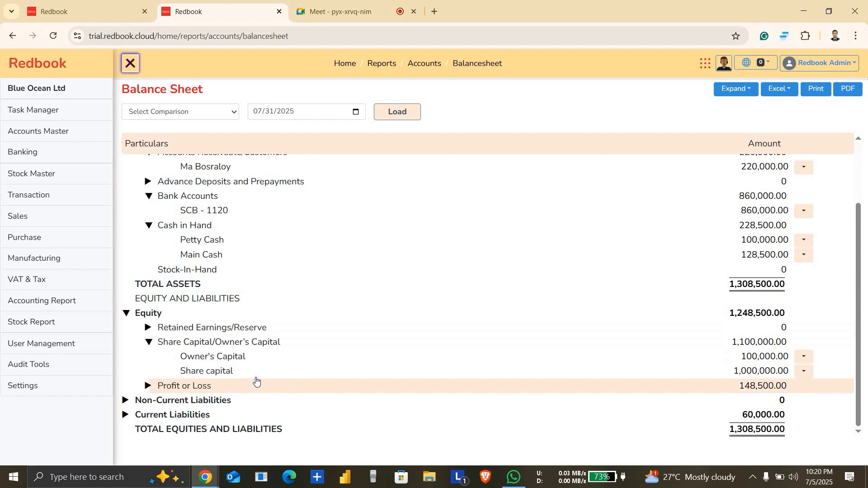
{"action": "left_click", "coordinate": [125, 415]}
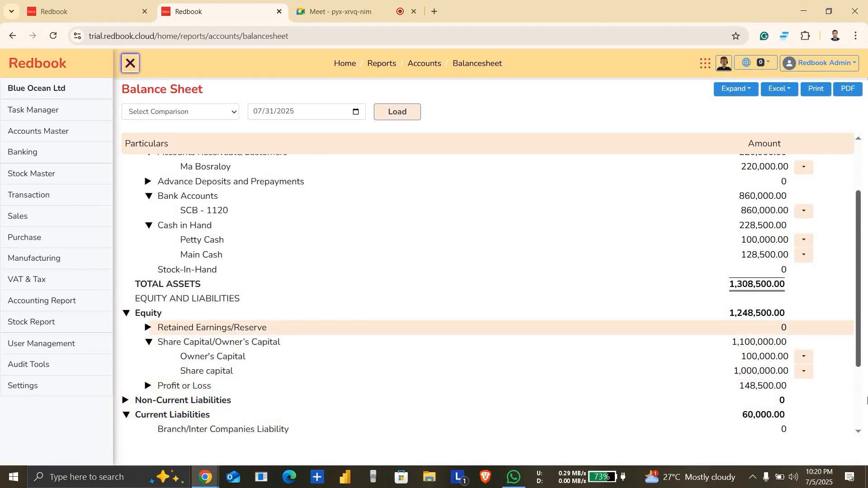
{"action": "scroll", "coordinate": [867, 400], "scroll_direction": "down", "scroll_amount": 3}
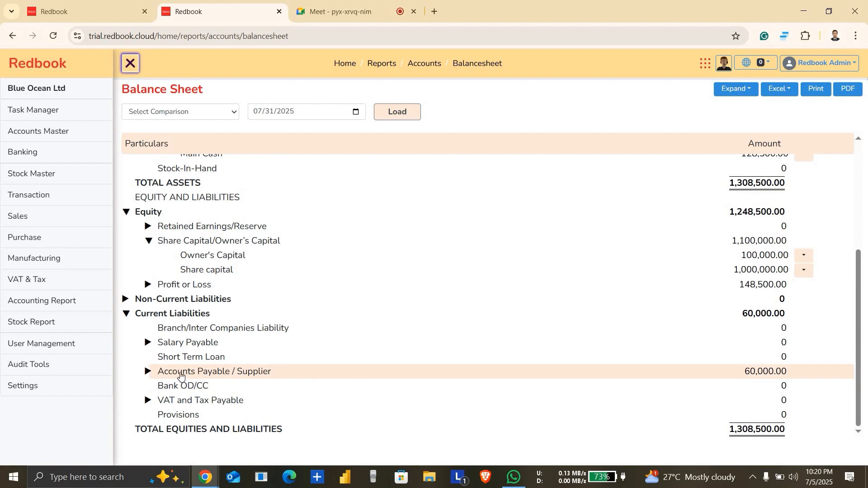
{"action": "left_click", "coordinate": [148, 372]}
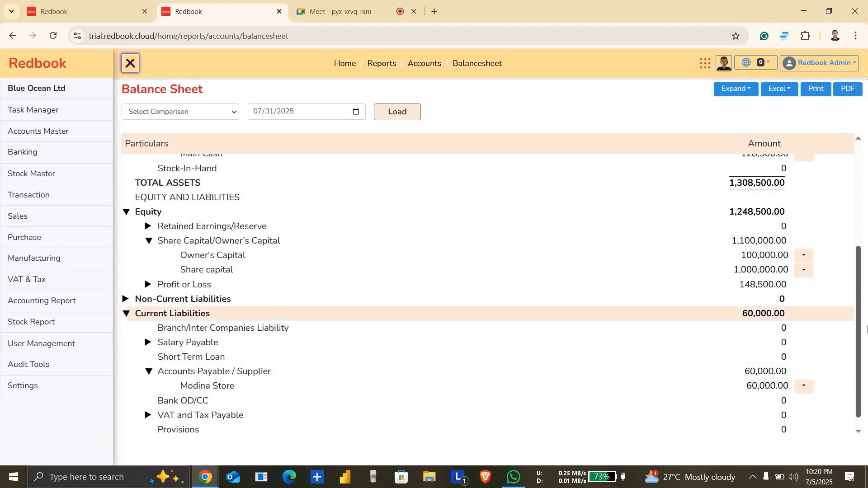
{"action": "left_click_drag", "start_coordinate": [866, 319], "coordinate": [860, 314]}
{"action": "scroll", "coordinate": [867, 403], "scroll_direction": "down", "scroll_amount": 2}
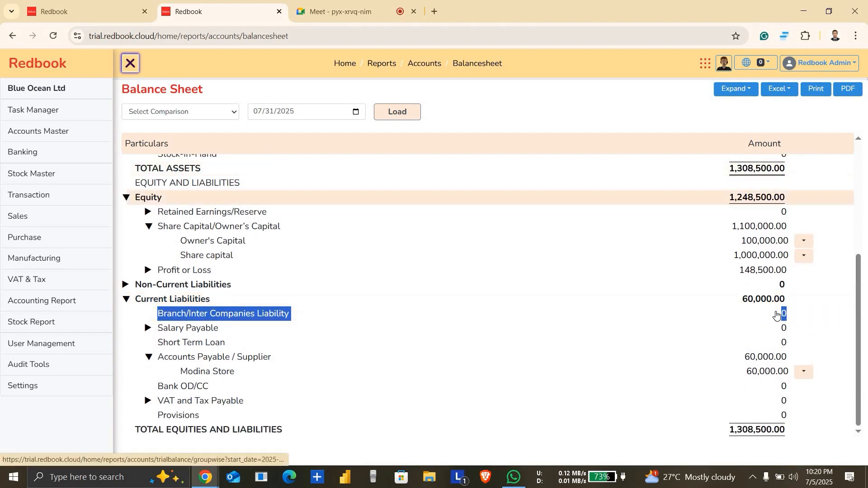
Step: Open the Receipts & Payments / Cash Flow report and load it with an end date of 07/31/2025
{"action": "left_click", "coordinate": [55, 300]}
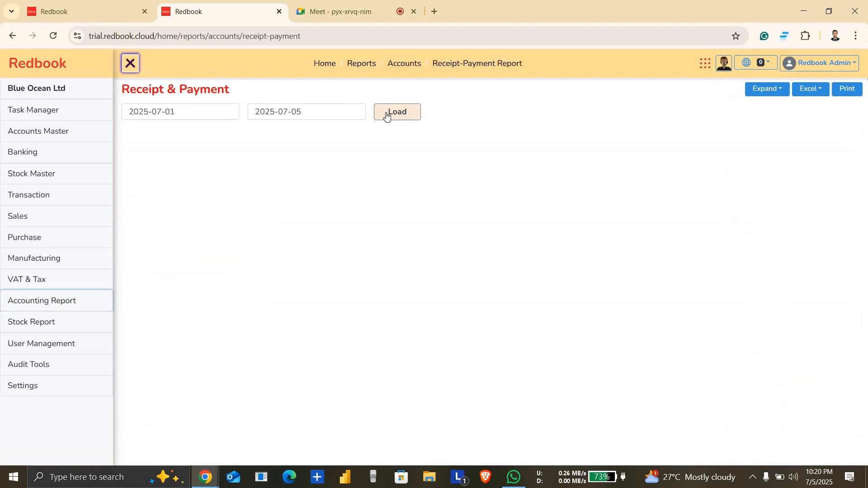
{"action": "left_click", "coordinate": [352, 115]}
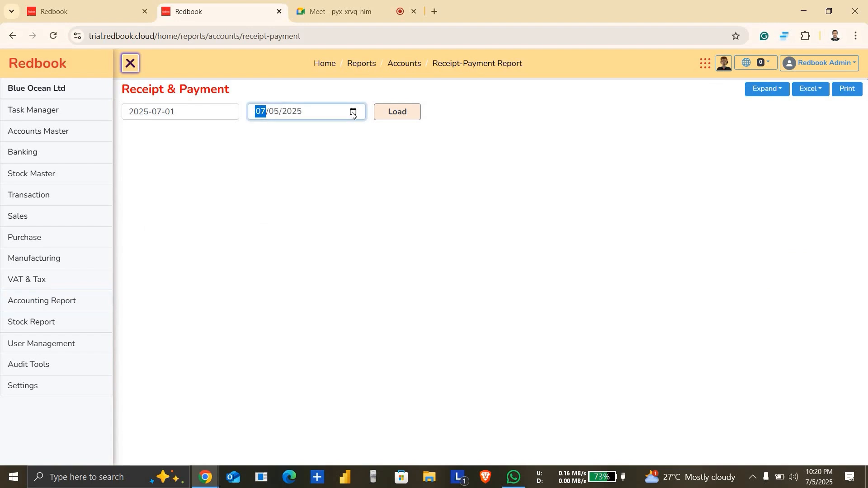
{"action": "left_click", "coordinate": [352, 113]}
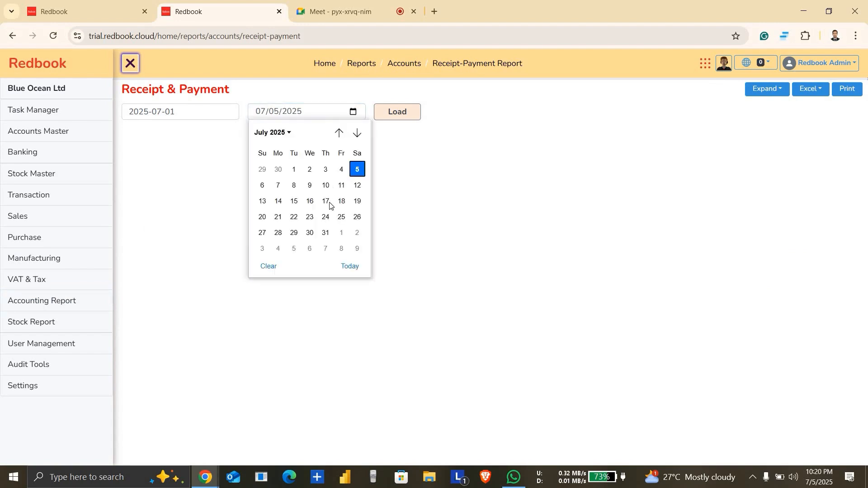
{"action": "left_click", "coordinate": [328, 233]}
{"action": "left_click", "coordinate": [410, 113]}
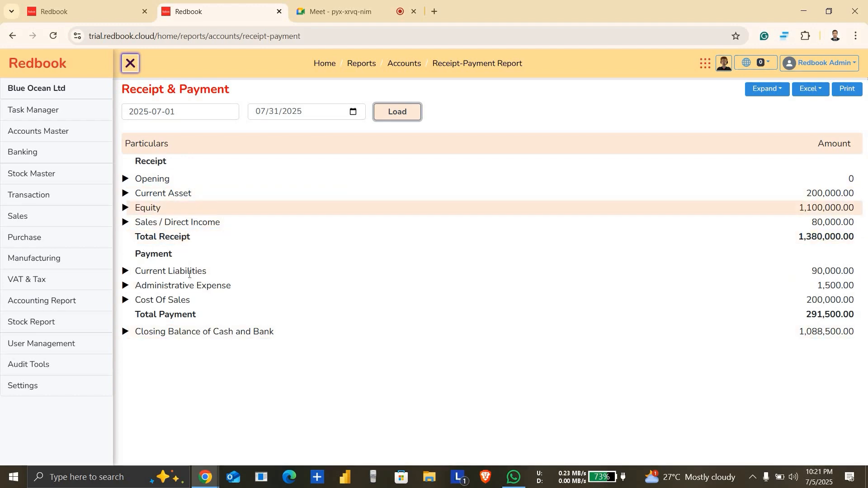
Step: Open the Daybook report and load it with both the start and end dates set to 07/01/2025
{"action": "left_click", "coordinate": [61, 300]}
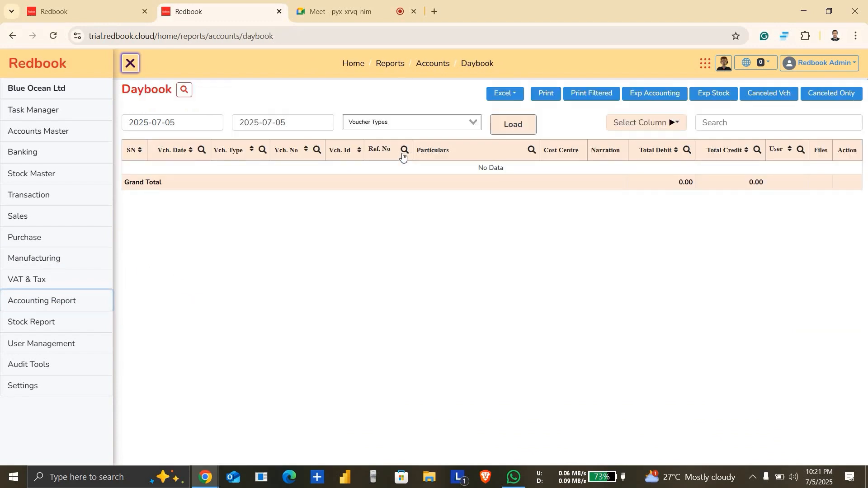
{"action": "left_click", "coordinate": [189, 123]}
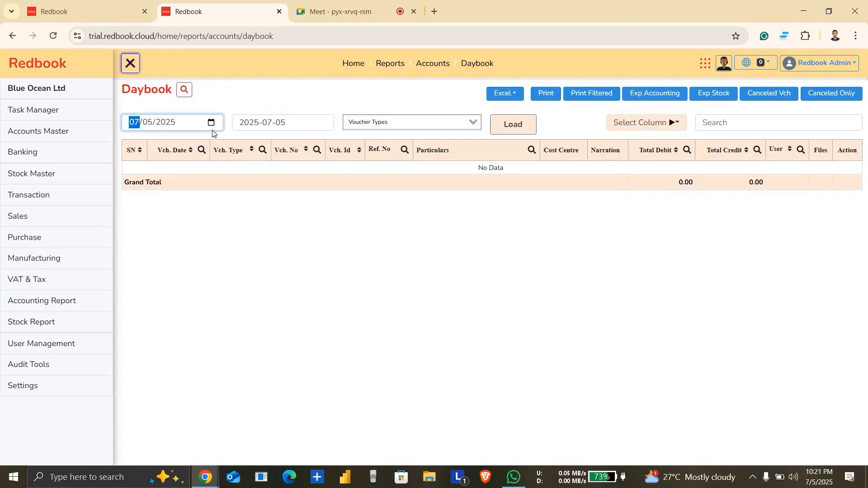
{"action": "left_click", "coordinate": [211, 123]}
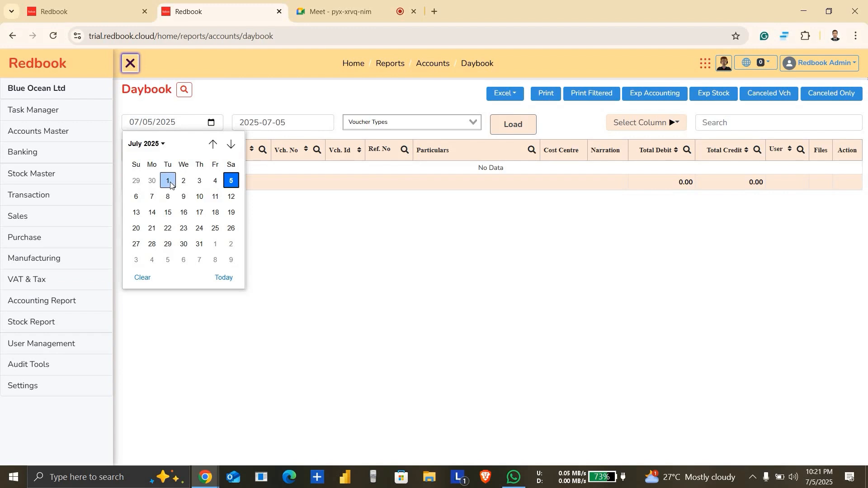
{"action": "left_click", "coordinate": [173, 183]}
{"action": "left_click", "coordinate": [328, 126]}
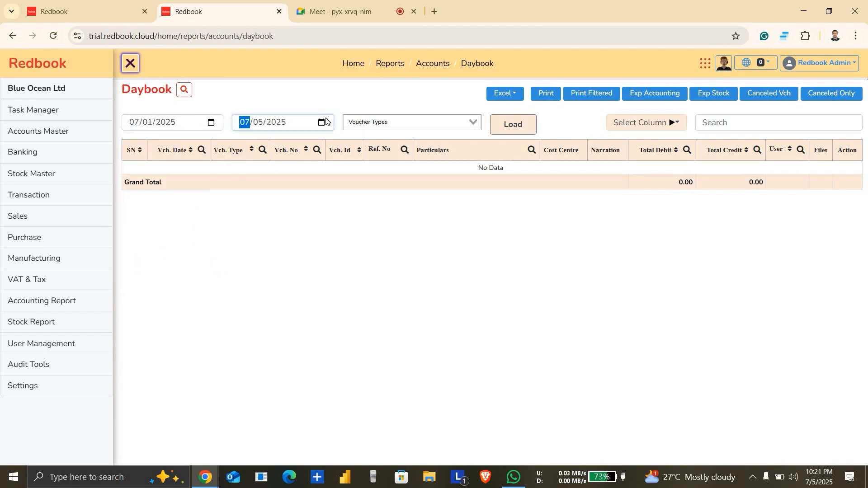
{"action": "left_click", "coordinate": [322, 123]}
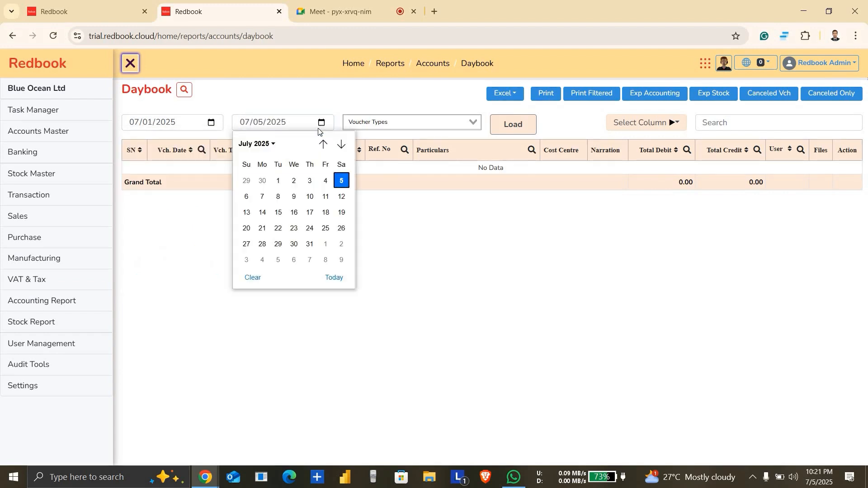
{"action": "left_click", "coordinate": [279, 183]}
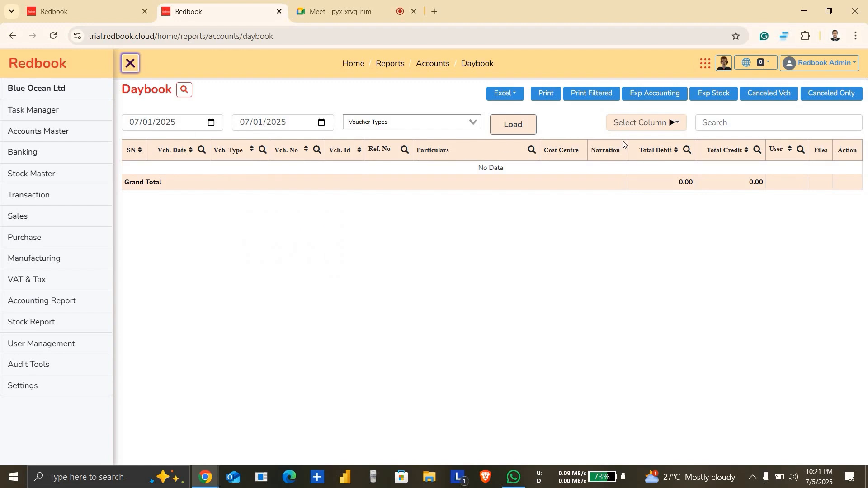
{"action": "left_click", "coordinate": [527, 127]}
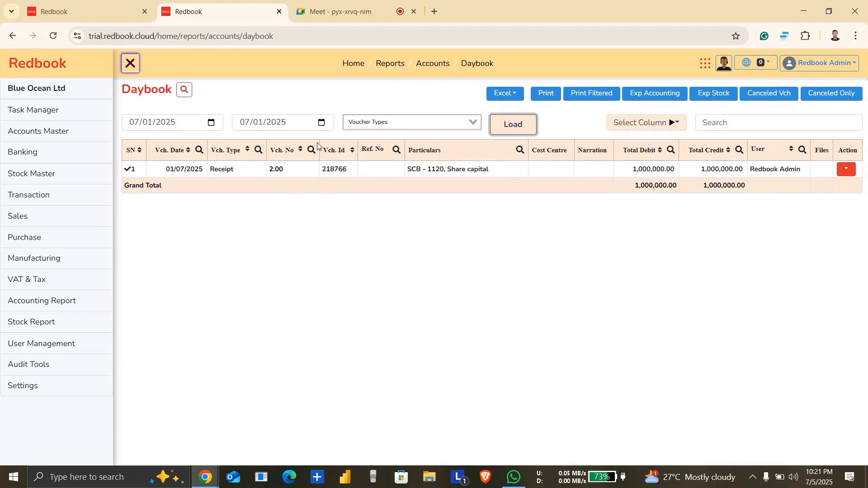
Step: Extend the Daybook's end date to 07/31/2025 and reload the report
{"action": "left_click", "coordinate": [322, 123]}
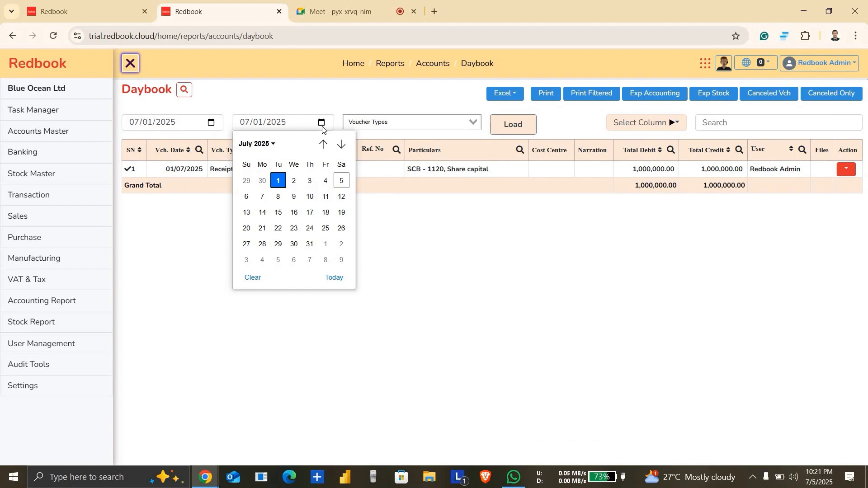
{"action": "left_click", "coordinate": [310, 244]}
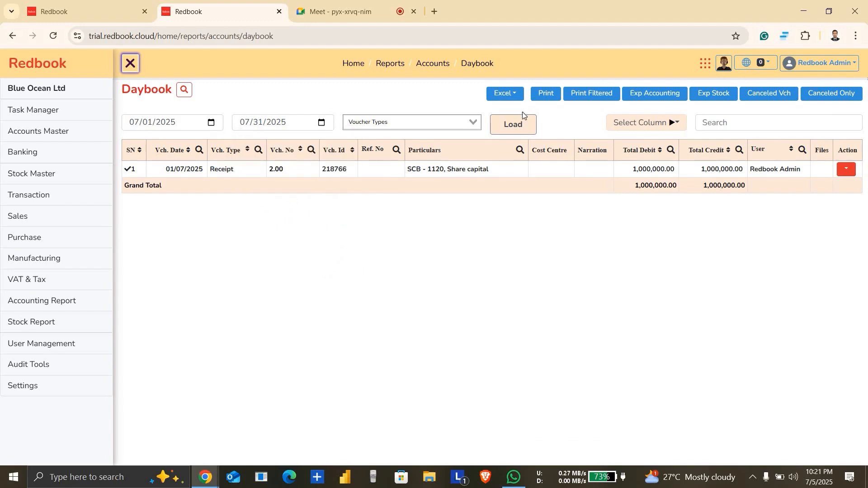
{"action": "left_click", "coordinate": [518, 126]}
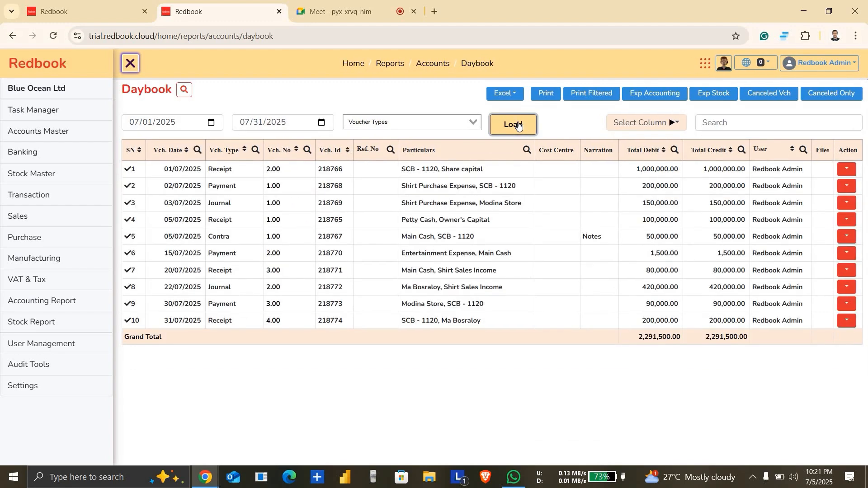
Step: Filter the Daybook by the Receipt voucher type and reload it
{"action": "left_click", "coordinate": [457, 124]}
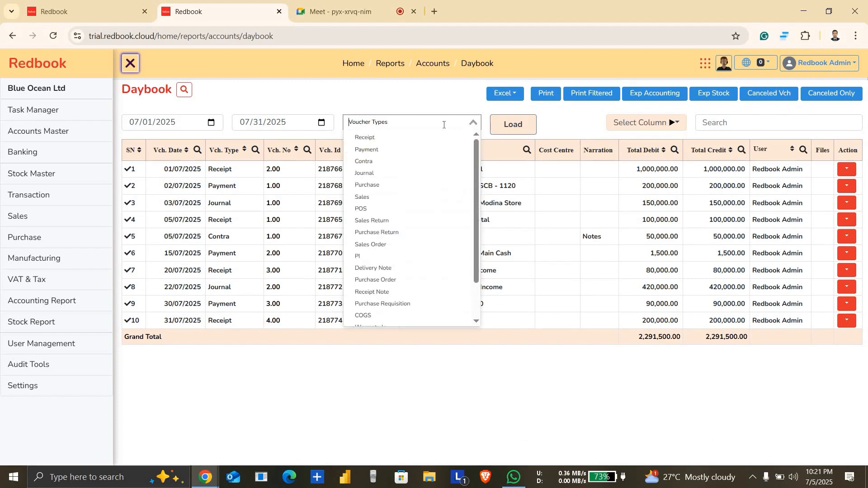
{"action": "left_click", "coordinate": [418, 136]}
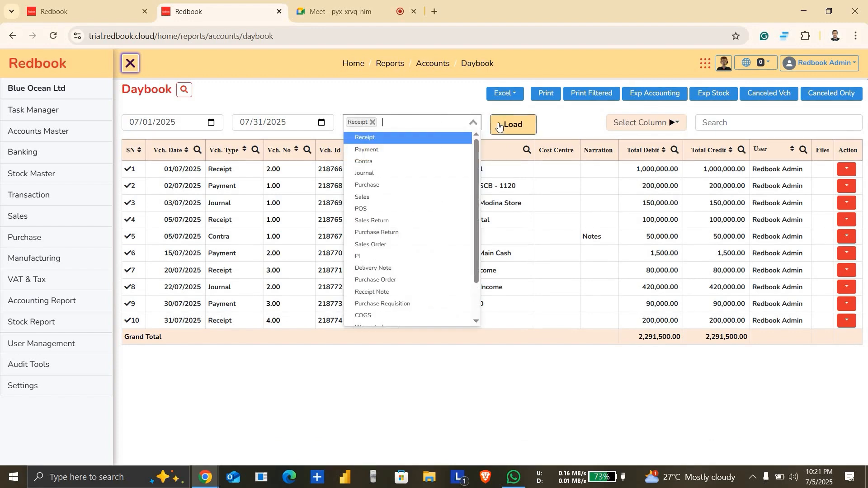
{"action": "left_click", "coordinate": [499, 127]}
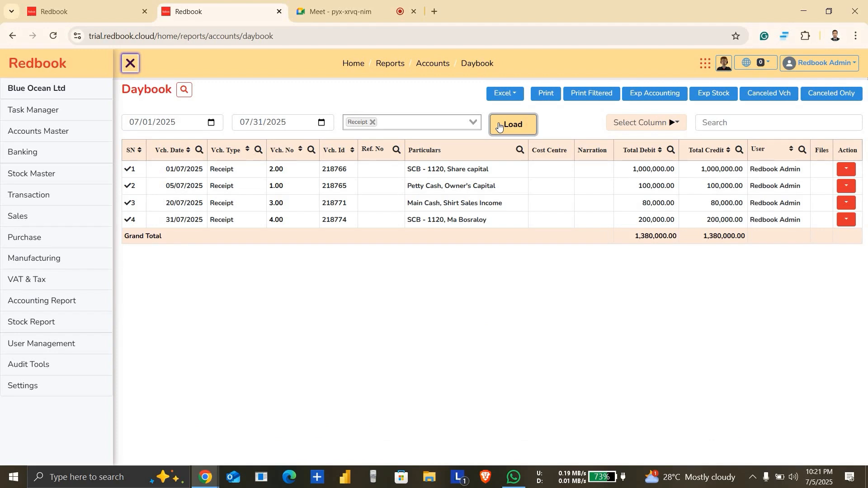
Step: Open the Statement report and return to the Daybook report
{"action": "left_click", "coordinate": [65, 305]}
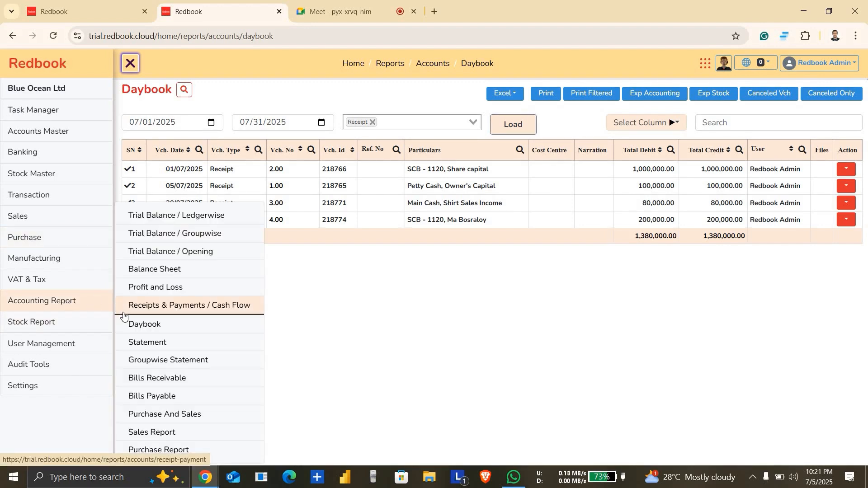
{"action": "left_click", "coordinate": [142, 343]}
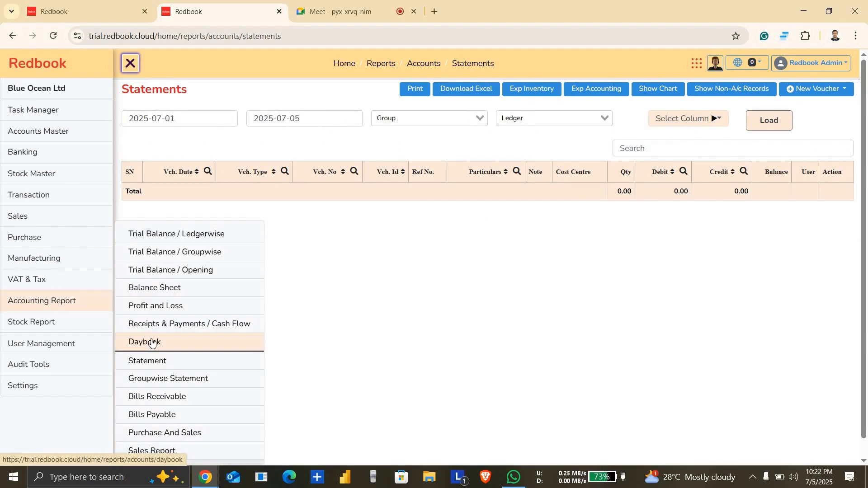
{"action": "right_click", "coordinate": [152, 343]}
{"action": "left_click", "coordinate": [152, 343]}
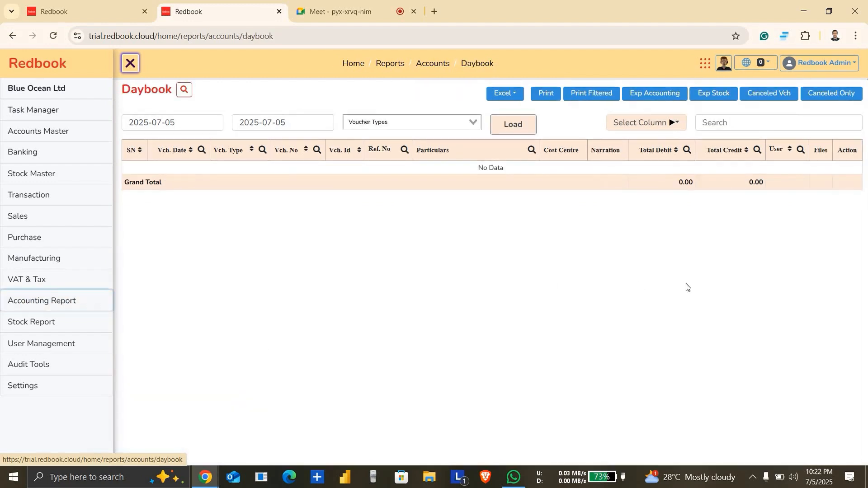
Step: Open the Statement report, load the SCB bank ledger with an end date of 07/31/2025, and review its entries down to the total
{"action": "left_click", "coordinate": [68, 300]}
{"action": "left_click", "coordinate": [162, 343]}
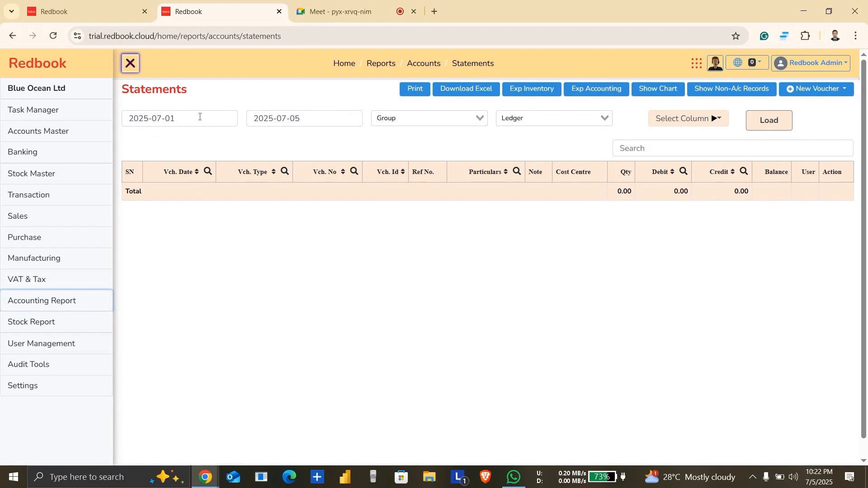
{"action": "left_click", "coordinate": [294, 122]}
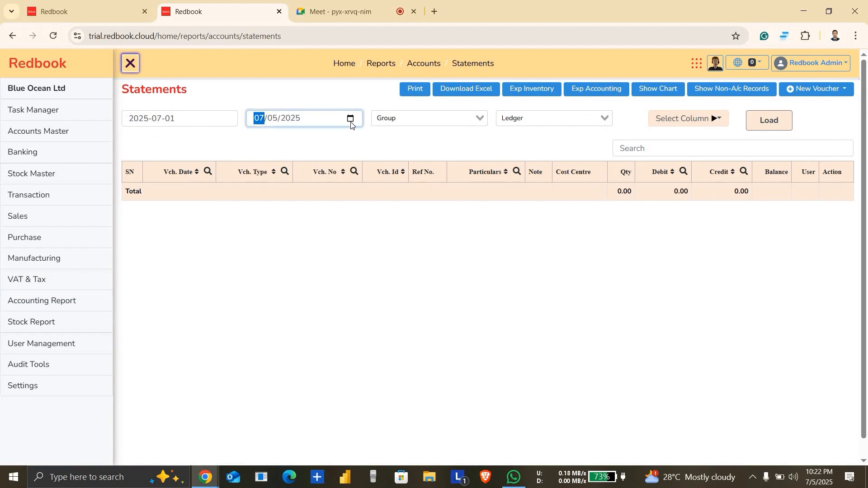
{"action": "left_click", "coordinate": [350, 118]}
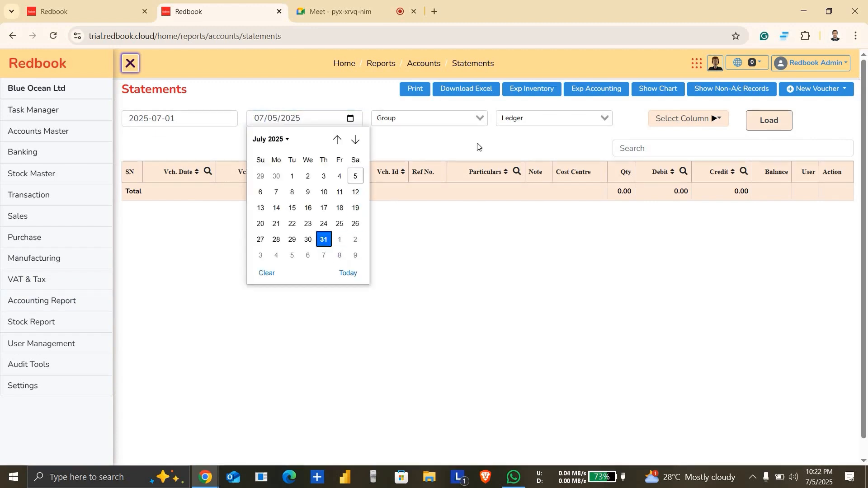
{"action": "left_click", "coordinate": [323, 240]}
{"action": "left_click", "coordinate": [551, 115]}
{"action": "type", "text": "scb"}
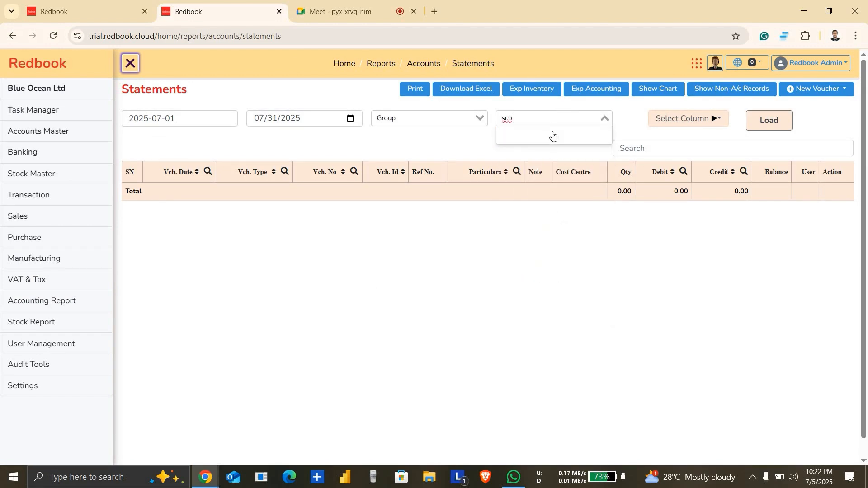
{"action": "left_click", "coordinate": [552, 135]}
{"action": "left_click", "coordinate": [774, 125]}
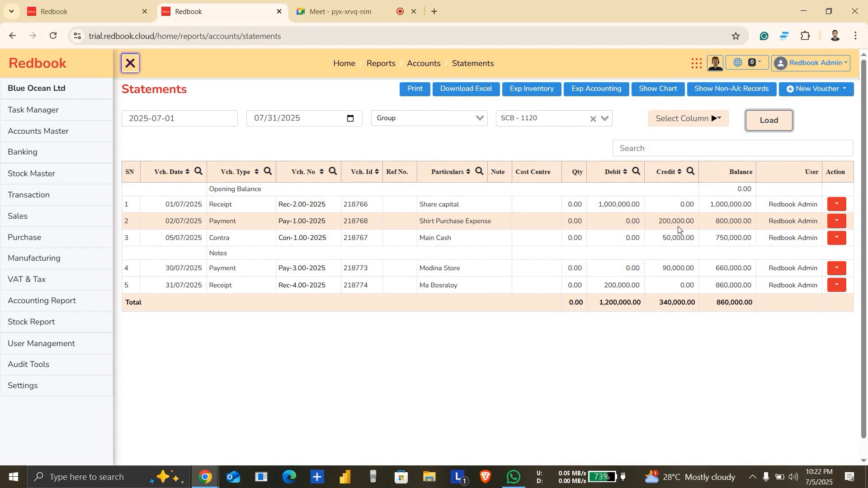
{"action": "scroll", "coordinate": [709, 230], "scroll_direction": "down", "scroll_amount": 1}
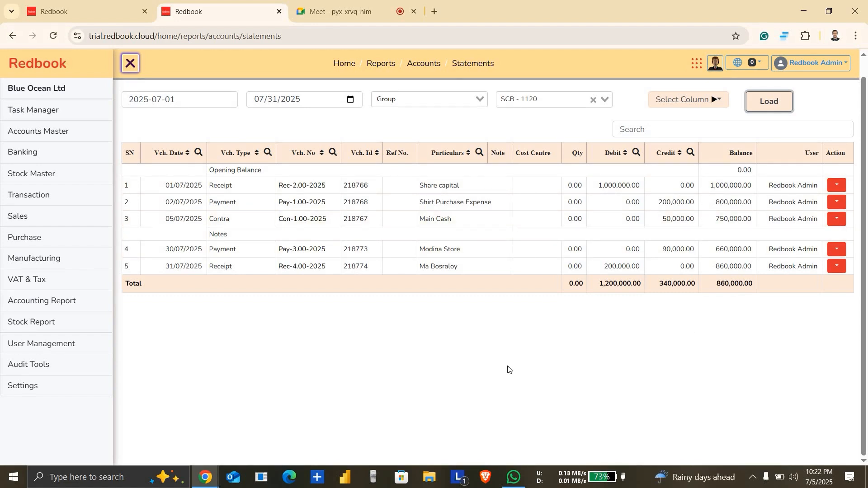
Step: Switch to Google Meet, leave the meeting and close its browser tab
{"action": "left_click", "coordinate": [356, 7]}
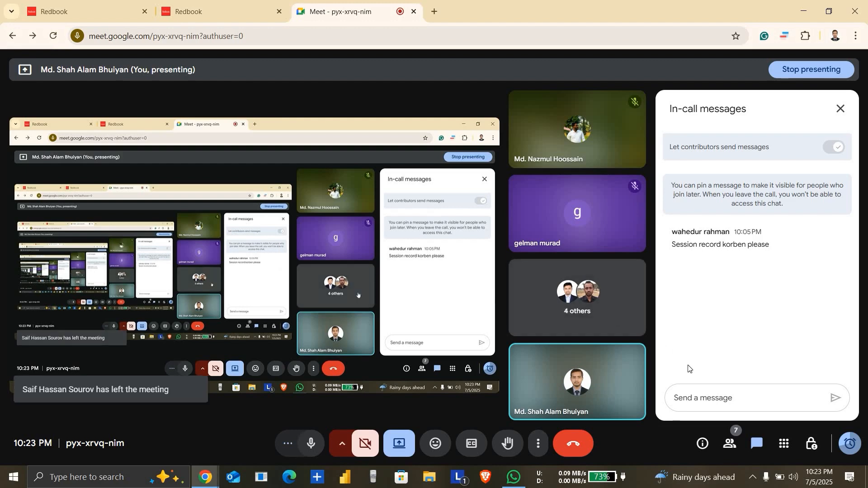
{"action": "left_click", "coordinate": [581, 445]}
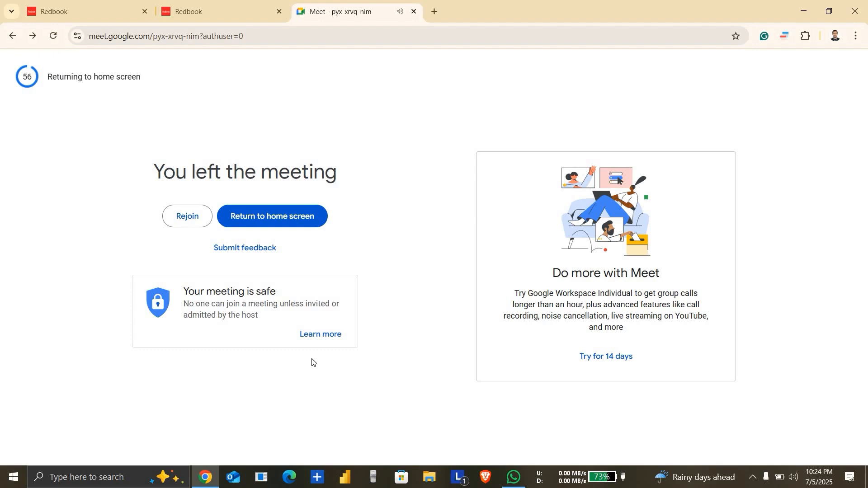
{"action": "key", "text": "Tab"}
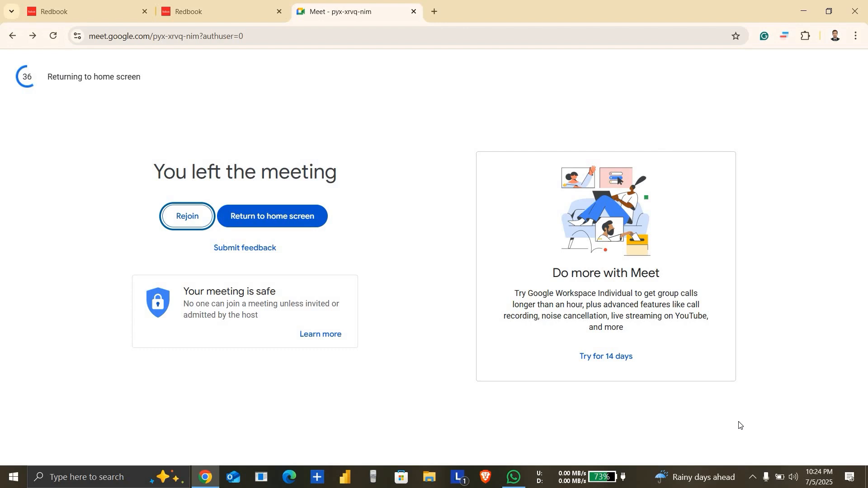
{"action": "key", "text": "XF86AudioLowerVolume"}
{"action": "key", "text": "XF86AudioLowerVolume"}
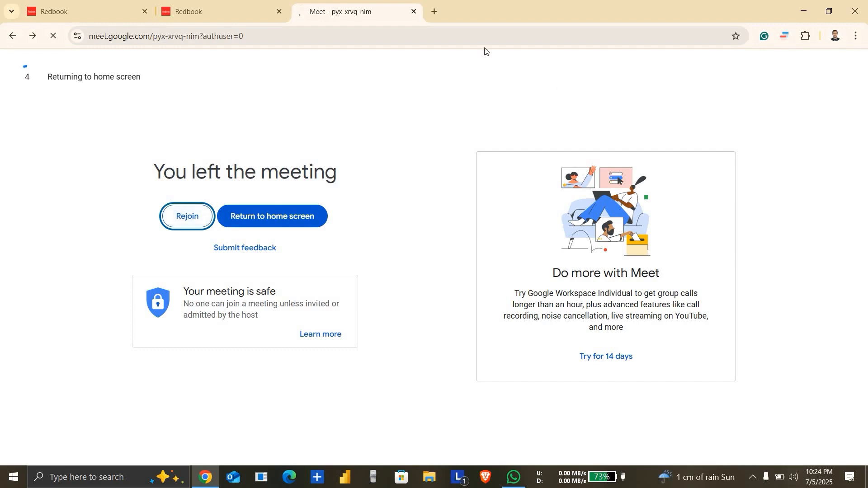
{"action": "left_click", "coordinate": [414, 16]}
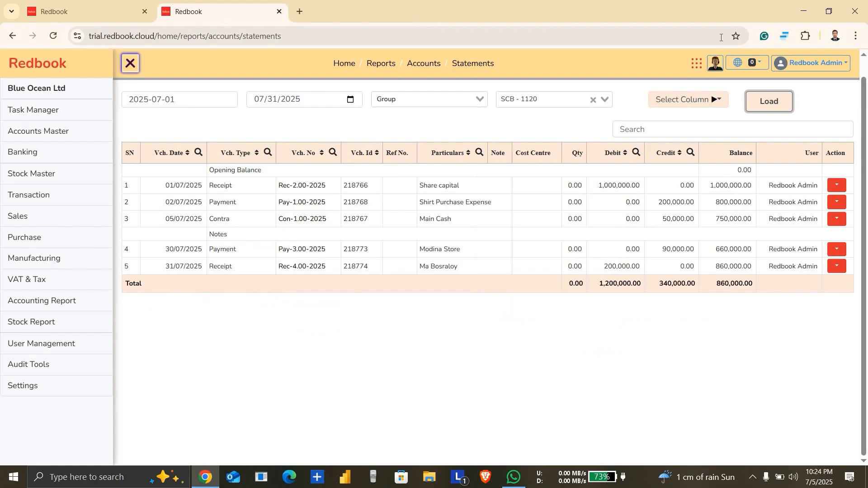
Step: Minimize the browser to the desktop and show the hidden system tray icons
{"action": "left_click", "coordinate": [804, 11]}
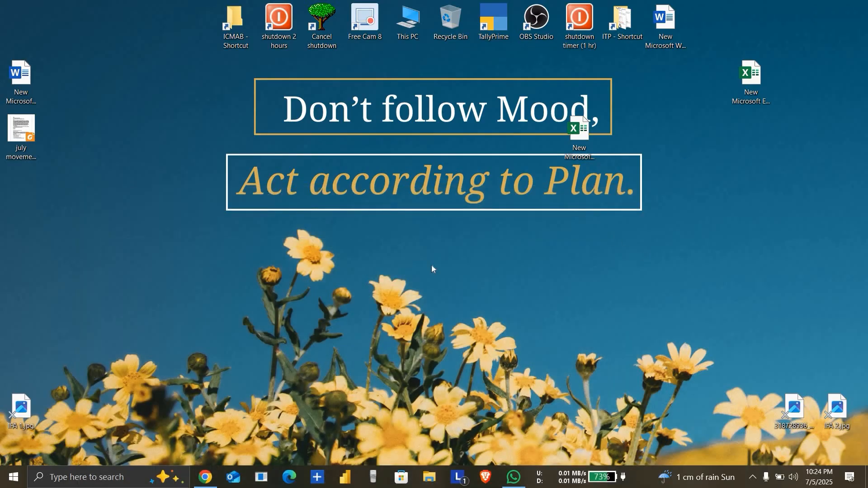
{"action": "left_click", "coordinate": [752, 477]}
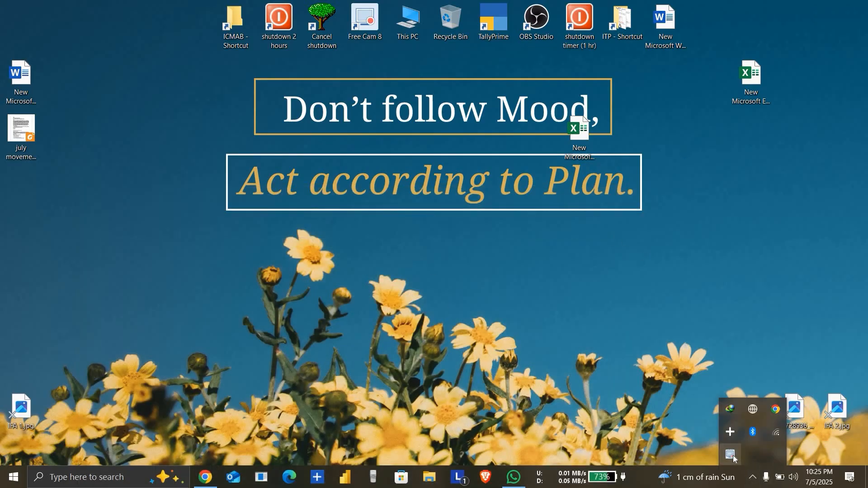